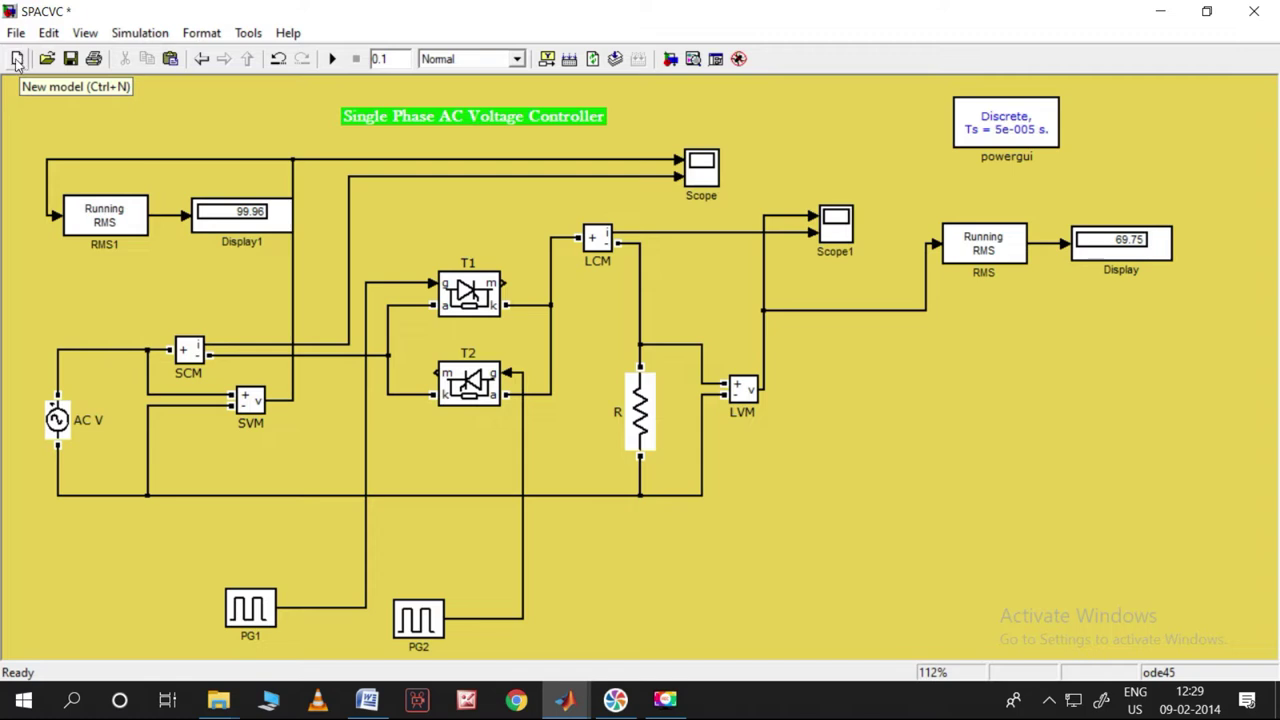
# Step: Create a new blank model and maximize its window
pyautogui.click(16, 33)
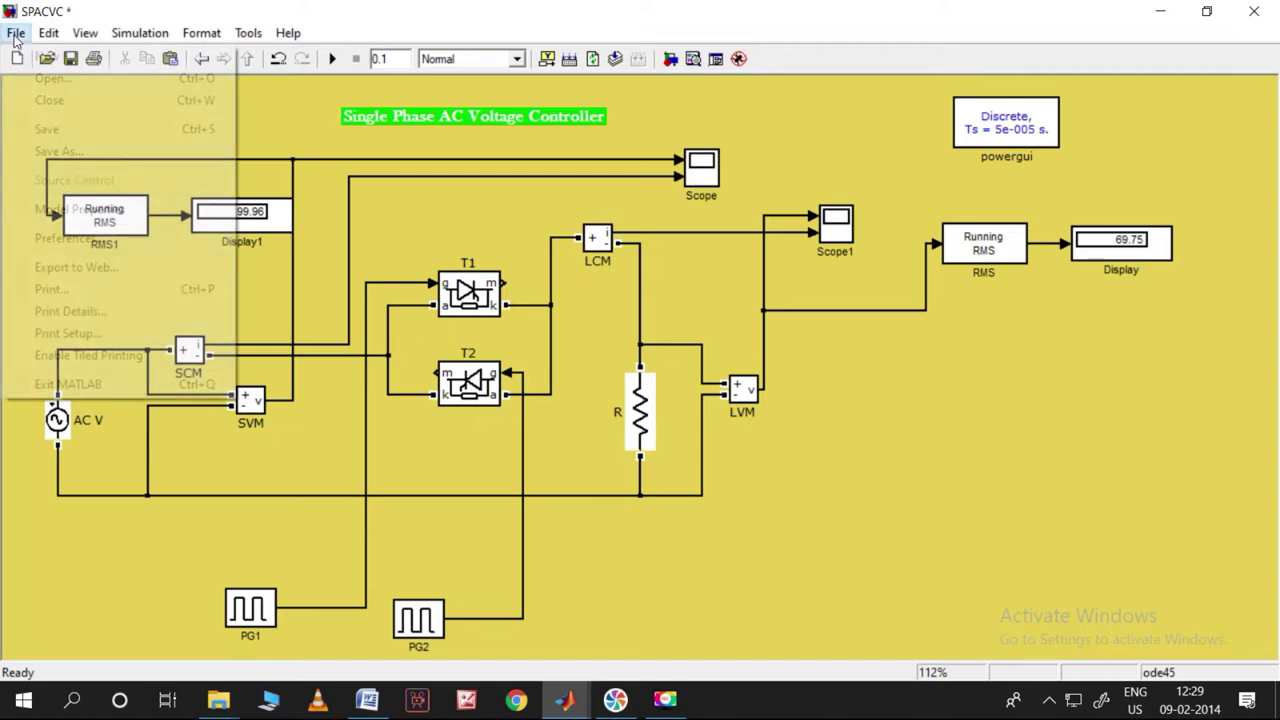
pyautogui.moveTo(22, 55)
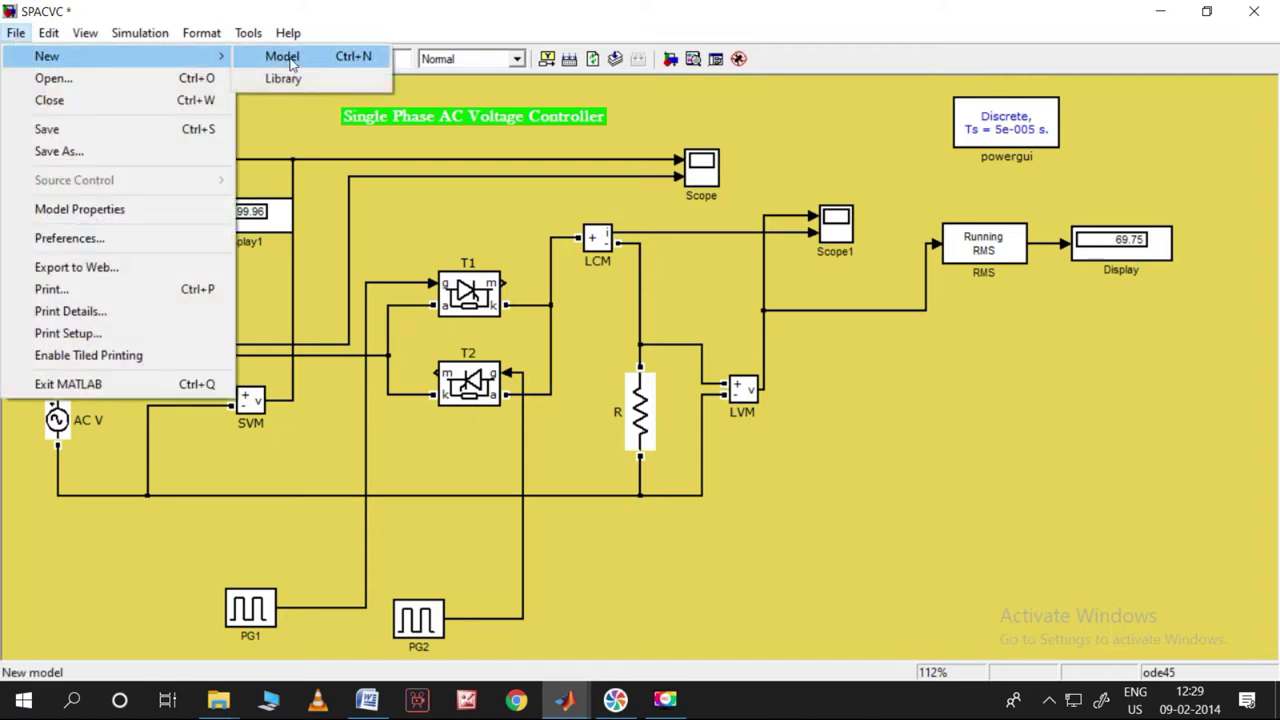
pyautogui.click(283, 57)
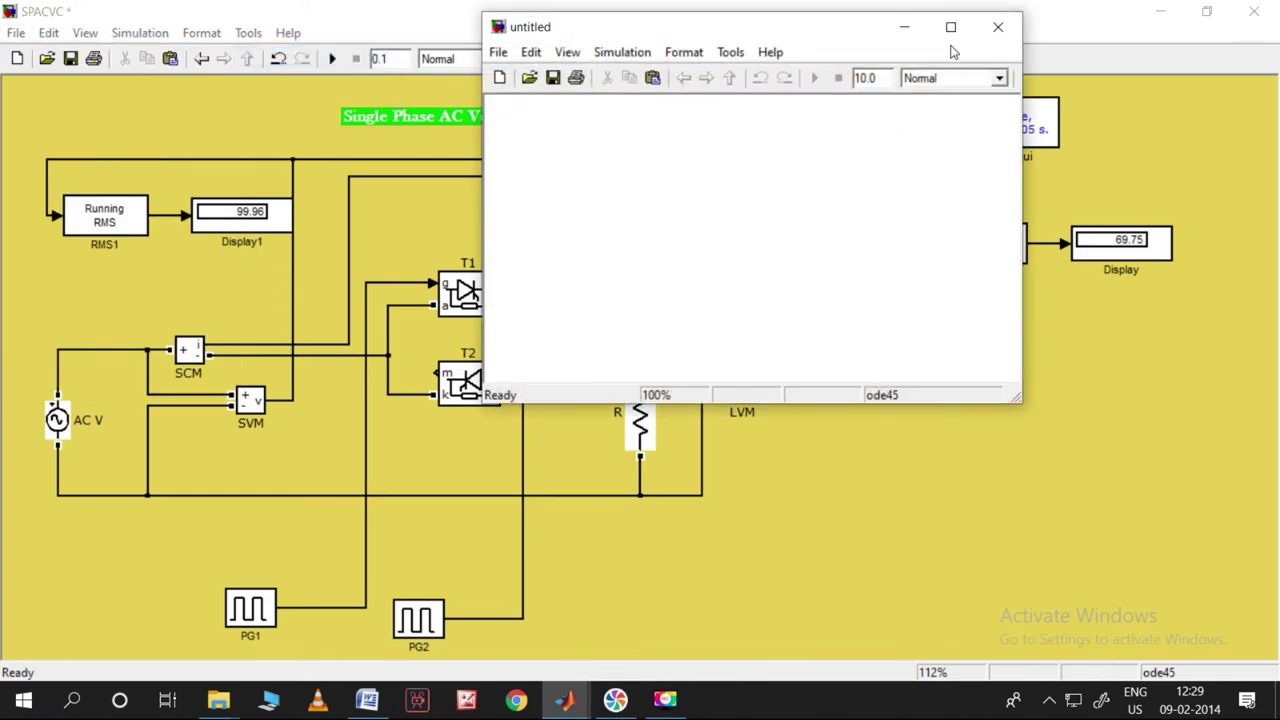
pyautogui.click(951, 30)
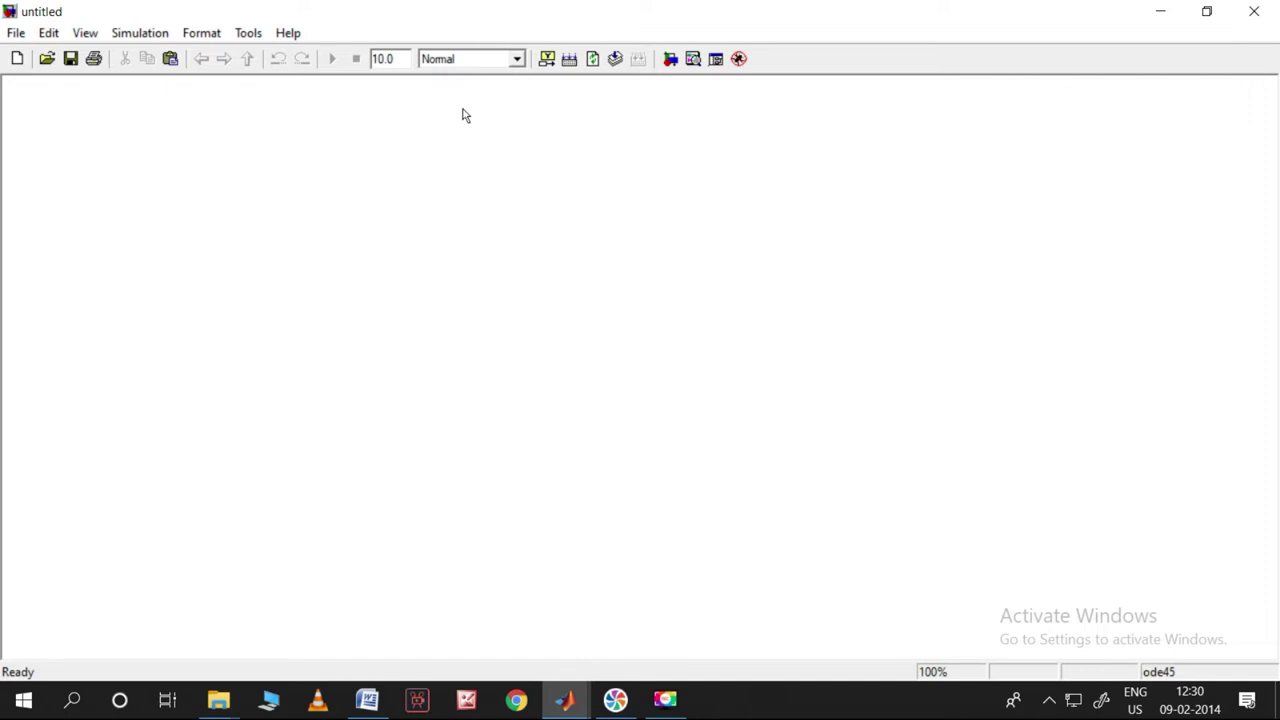
# Step: Add an AC Voltage Source block from the SimPowerSystems Electrical Sources library to the left part of the model
pyautogui.click(668, 62)
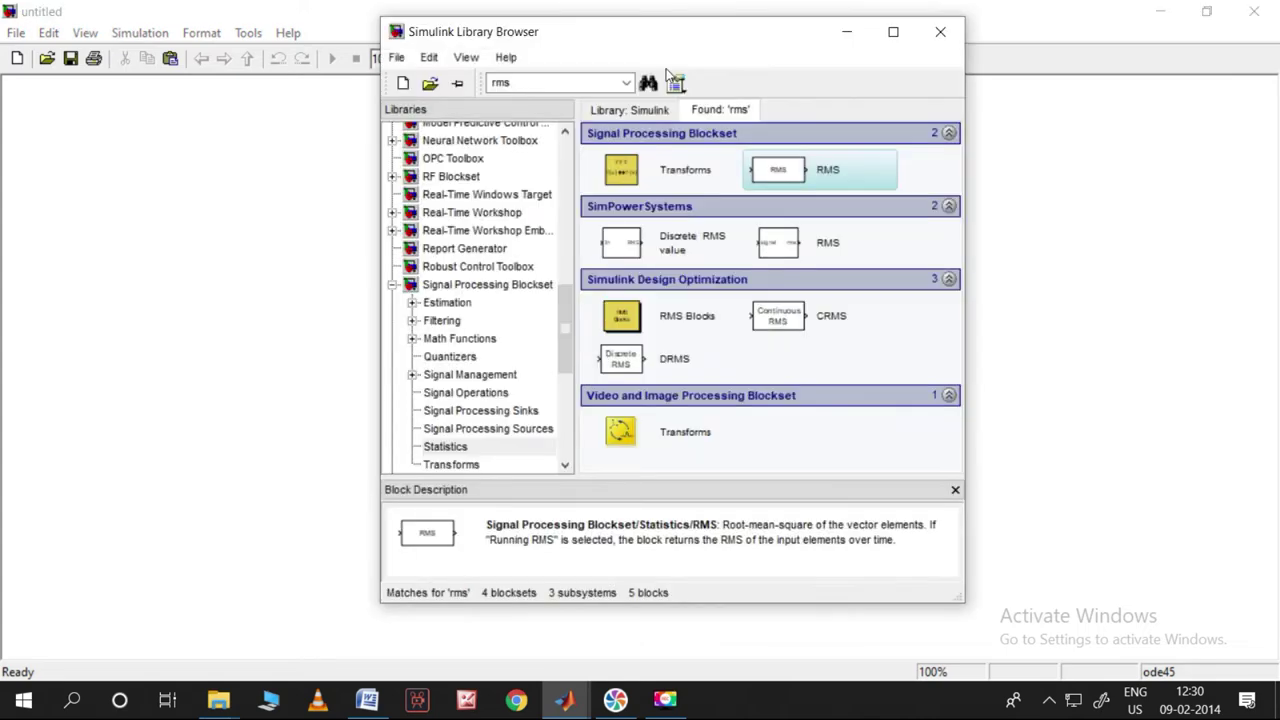
pyautogui.scroll(10, 502, 158)
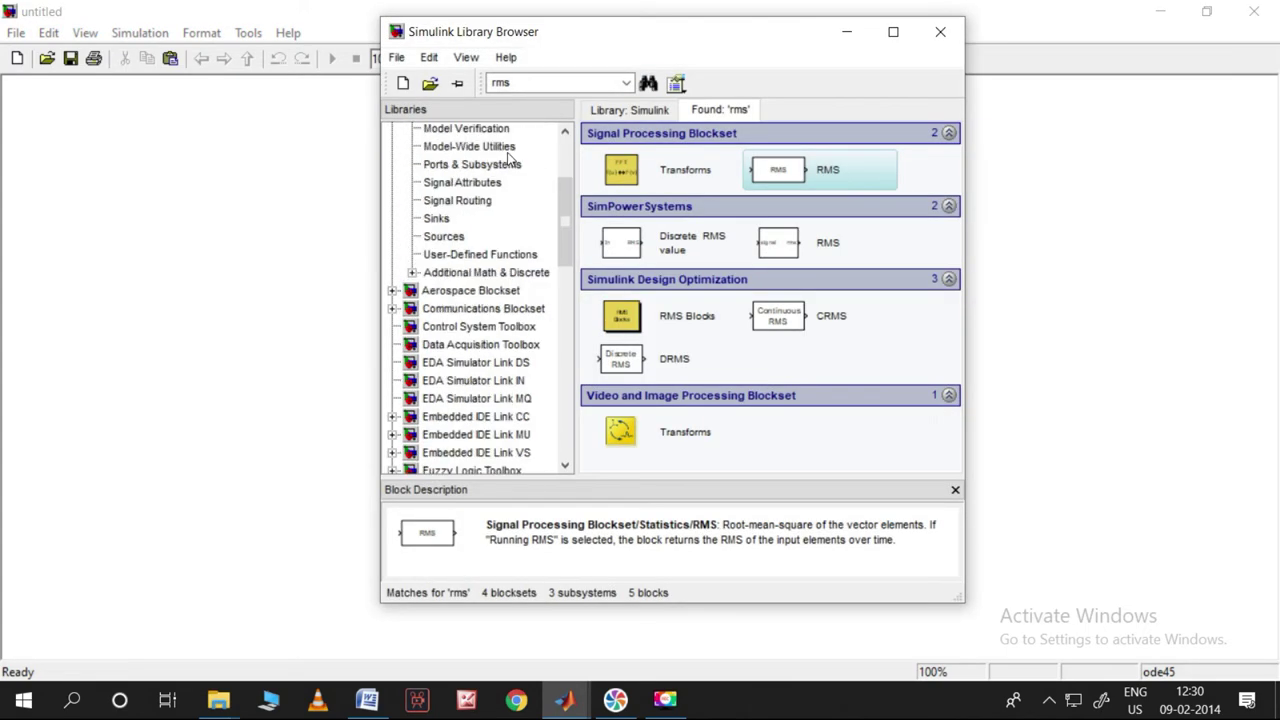
pyautogui.scroll(-12, 495, 162)
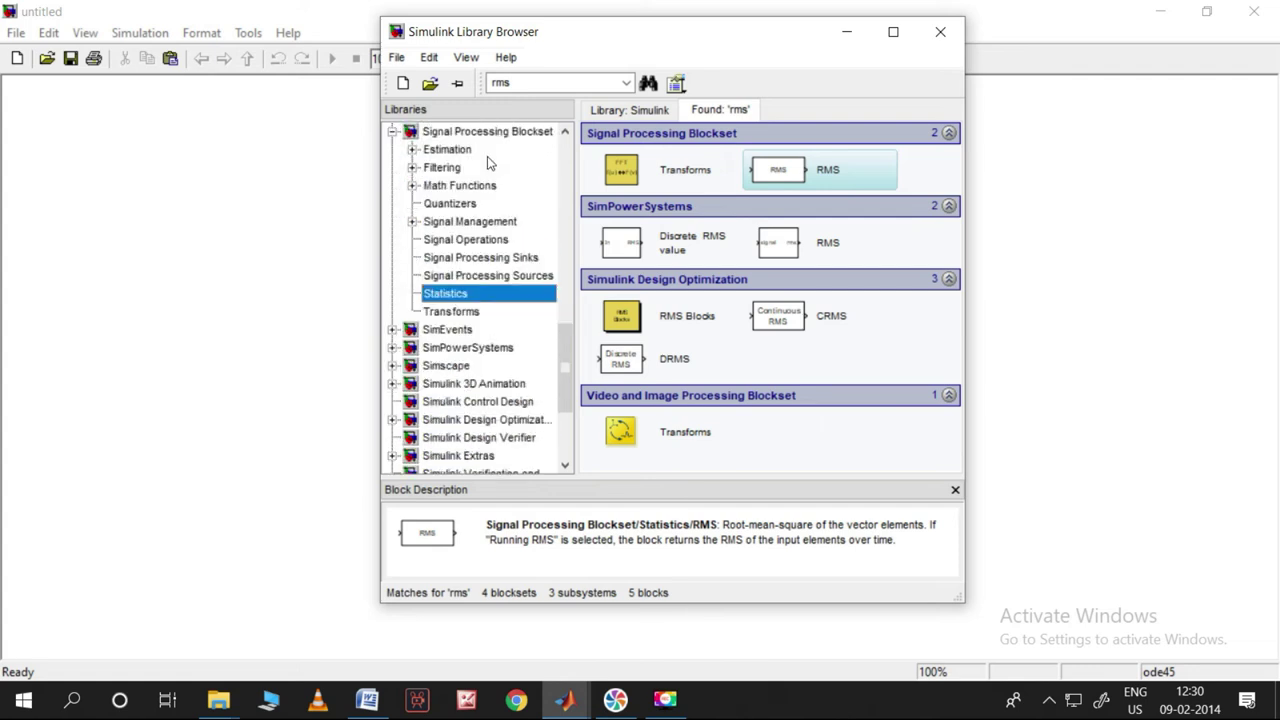
pyautogui.click(393, 133)
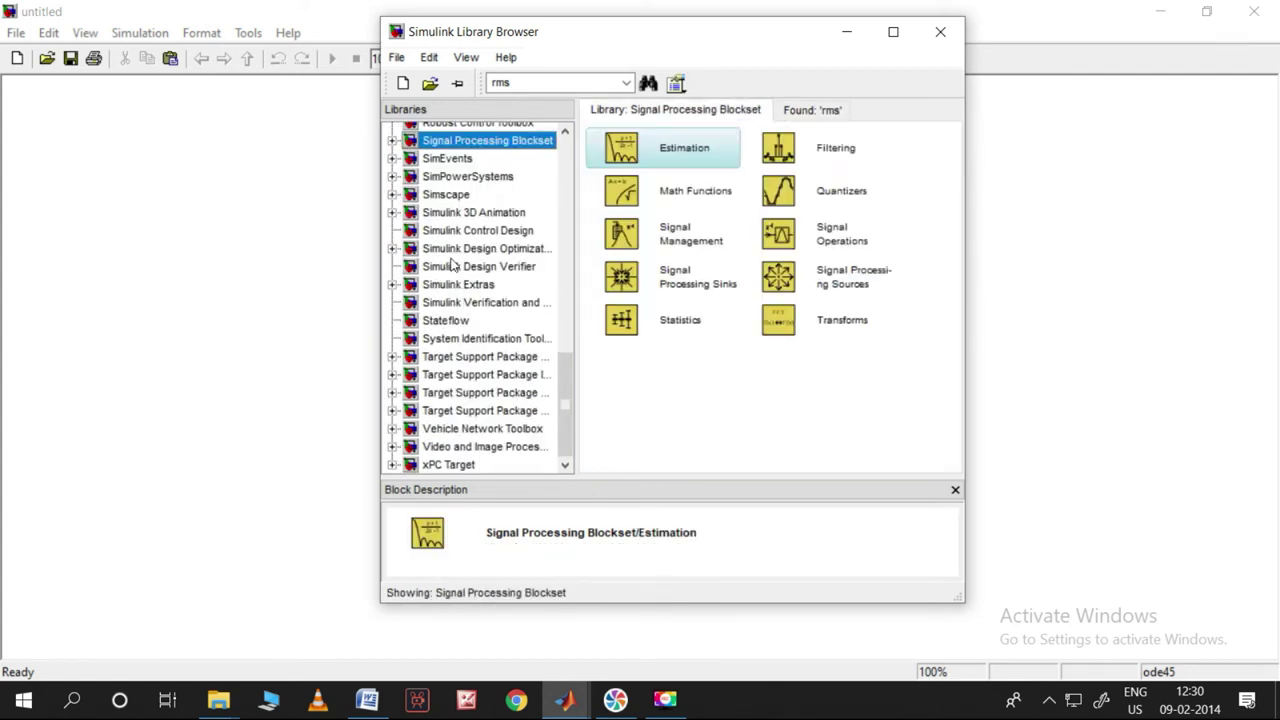
pyautogui.click(394, 179)
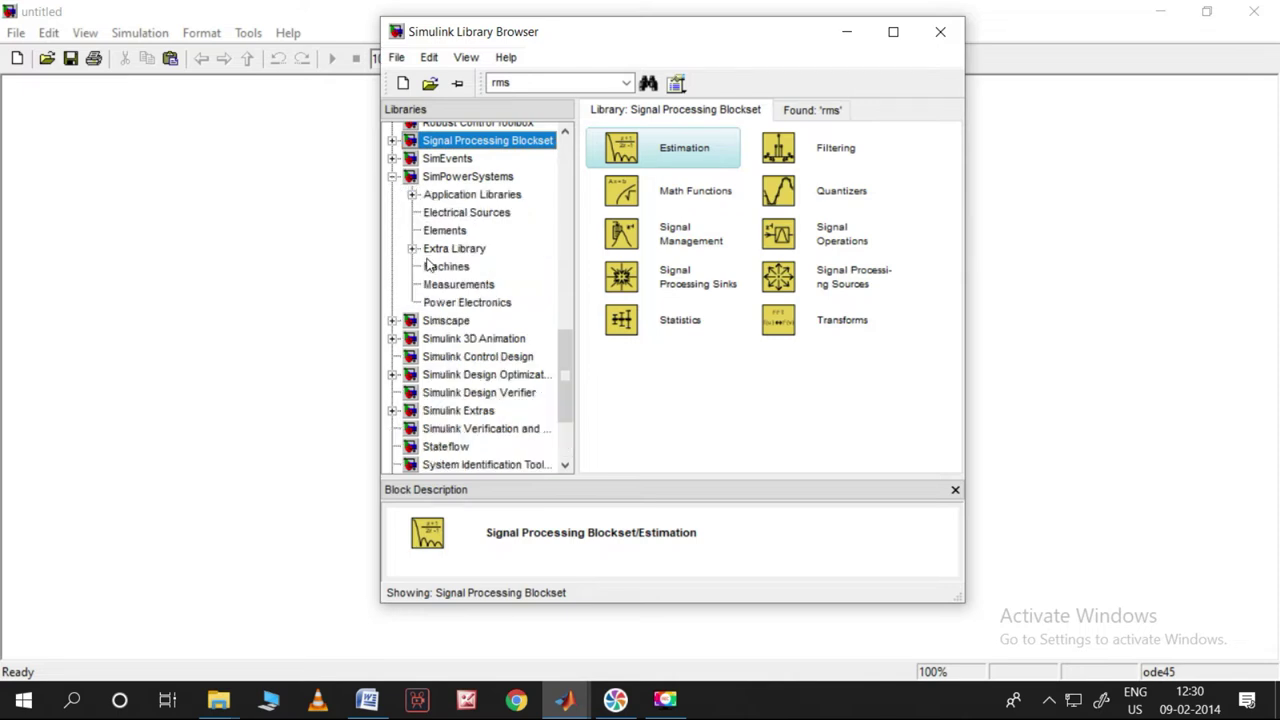
pyautogui.click(441, 214)
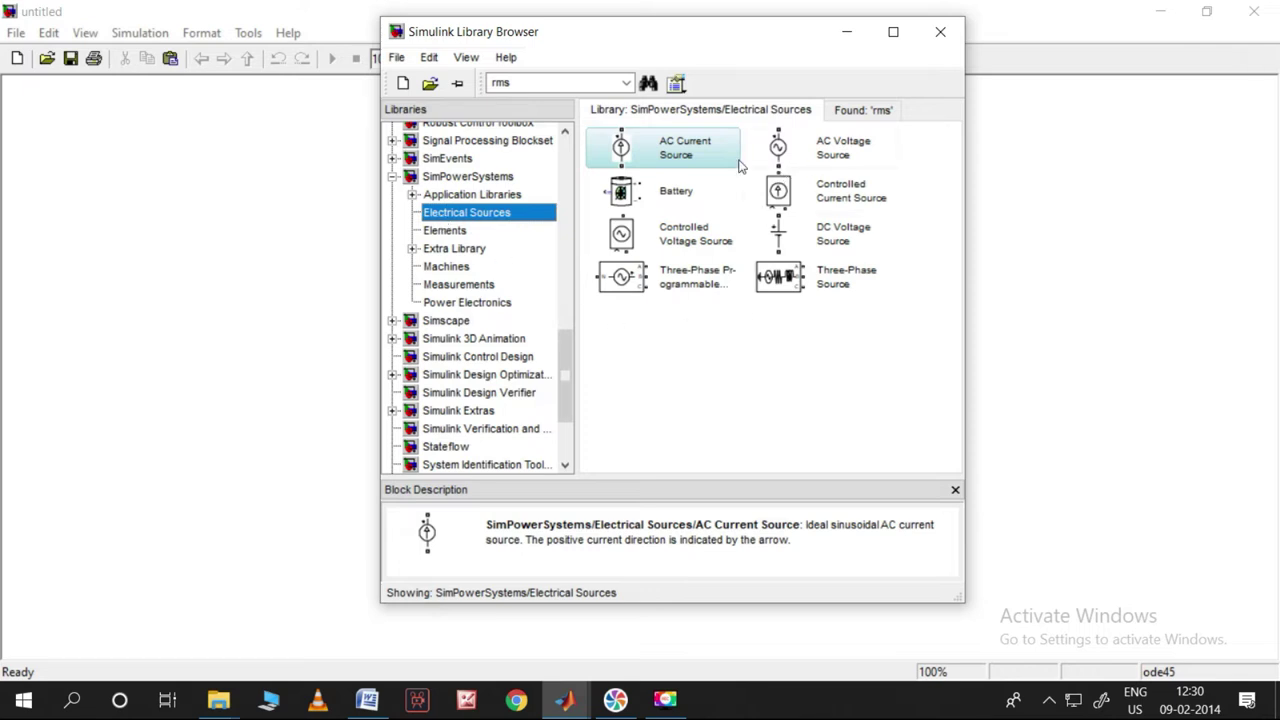
pyautogui.click(820, 164)
pyautogui.moveTo(820, 164); pyautogui.dragTo(216, 298)
pyautogui.click(398, 404)
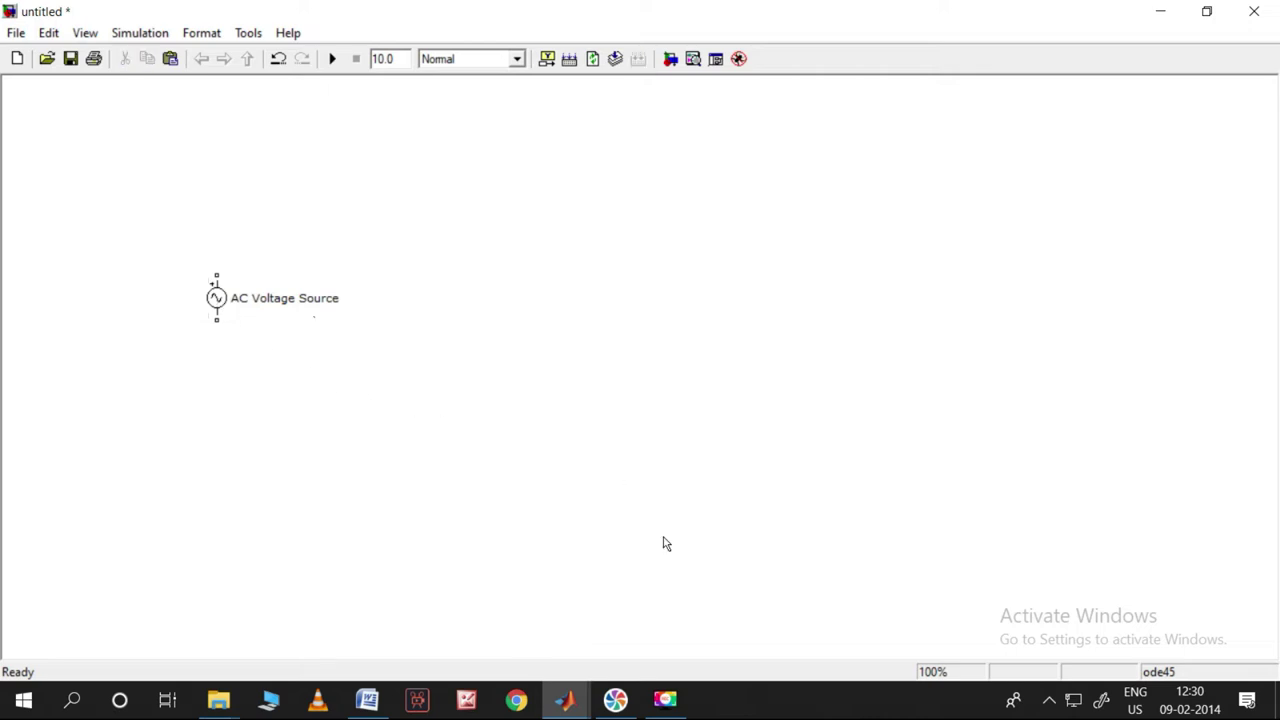
# Step: Add a Thyristor block from the SimPowerSystems Power Electronics library above and to the right of the AC source
pyautogui.click(670, 58)
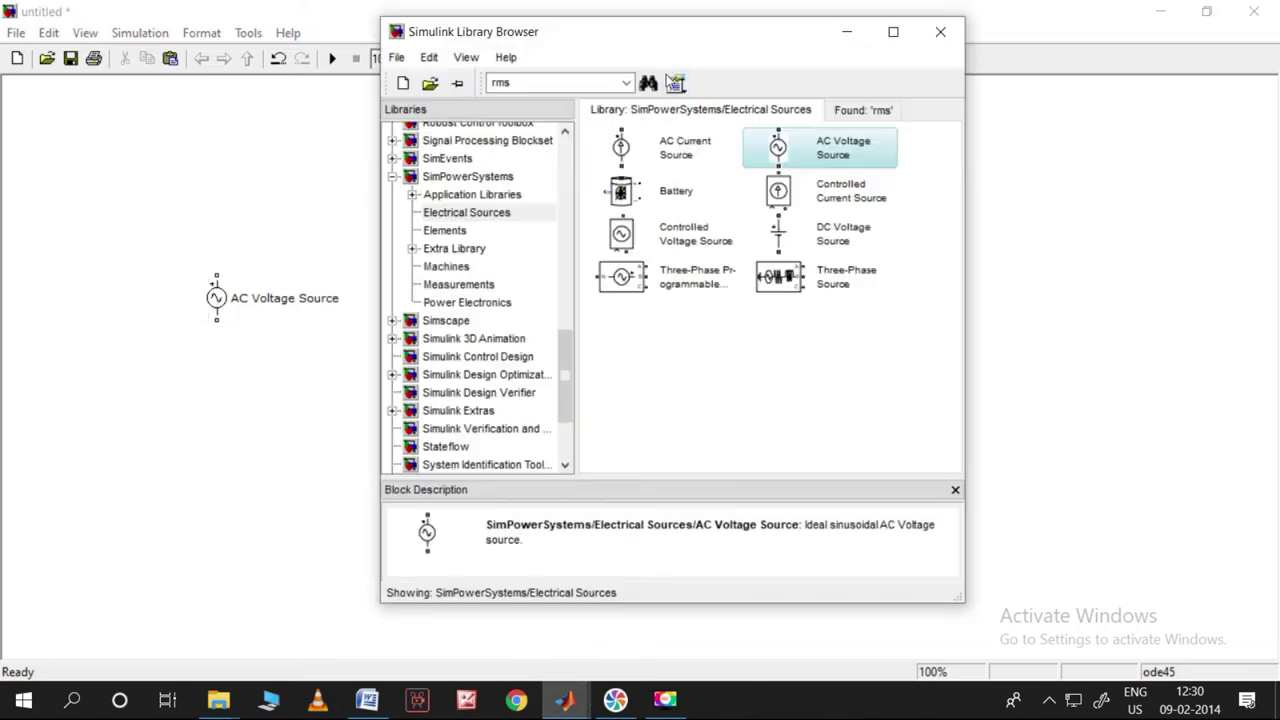
pyautogui.click(468, 303)
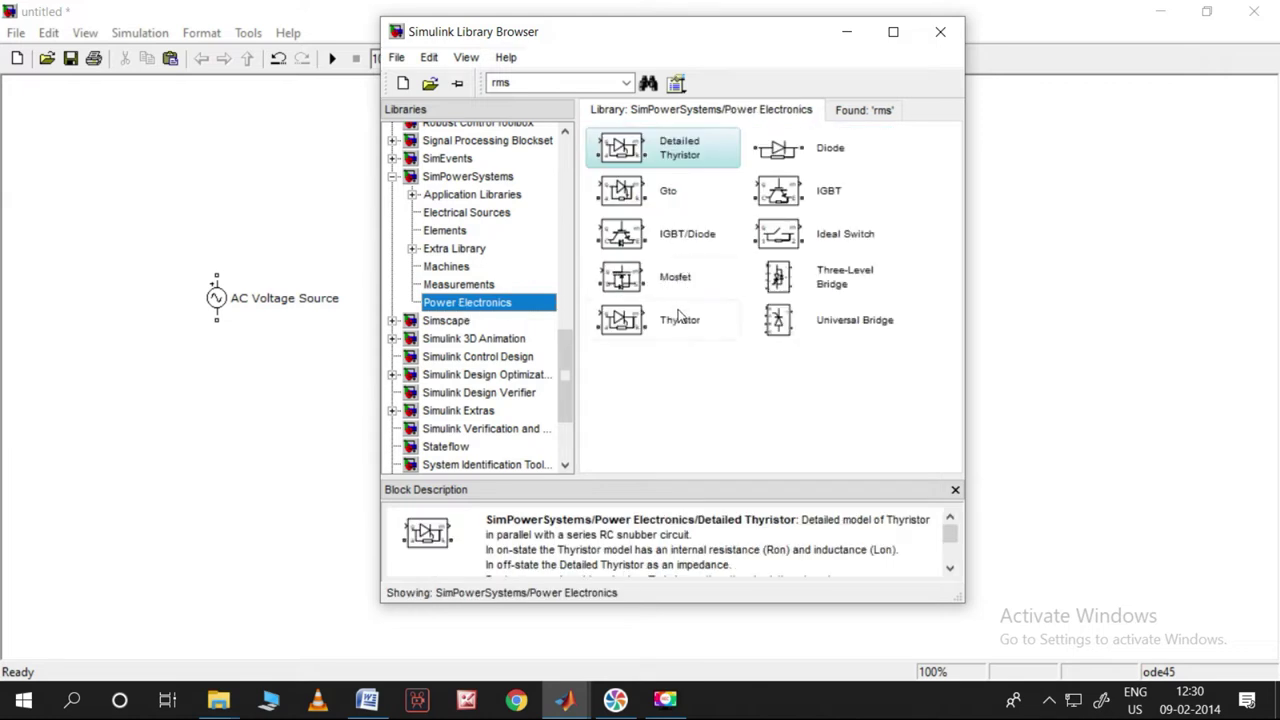
pyautogui.moveTo(680, 324); pyautogui.dragTo(393, 180)
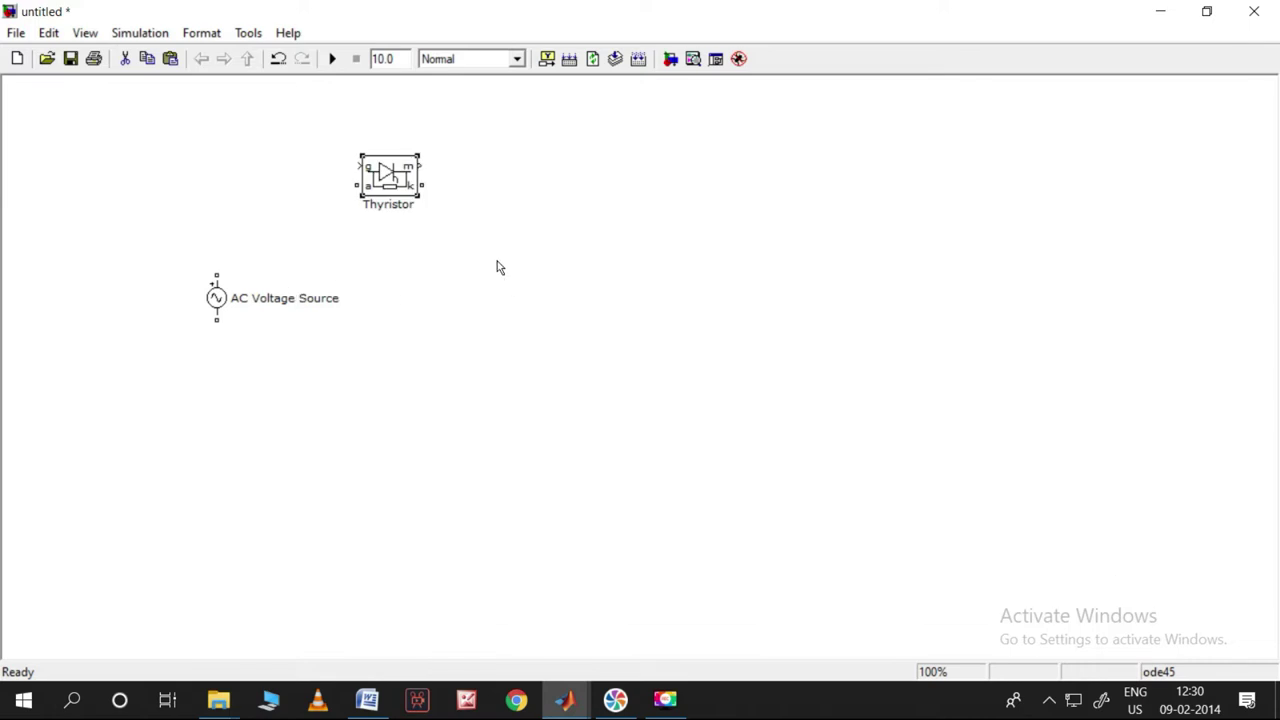
# Step: Add a Series RLC Branch block from the SimPowerSystems Elements library to the right of the thyristor
pyautogui.click(670, 59)
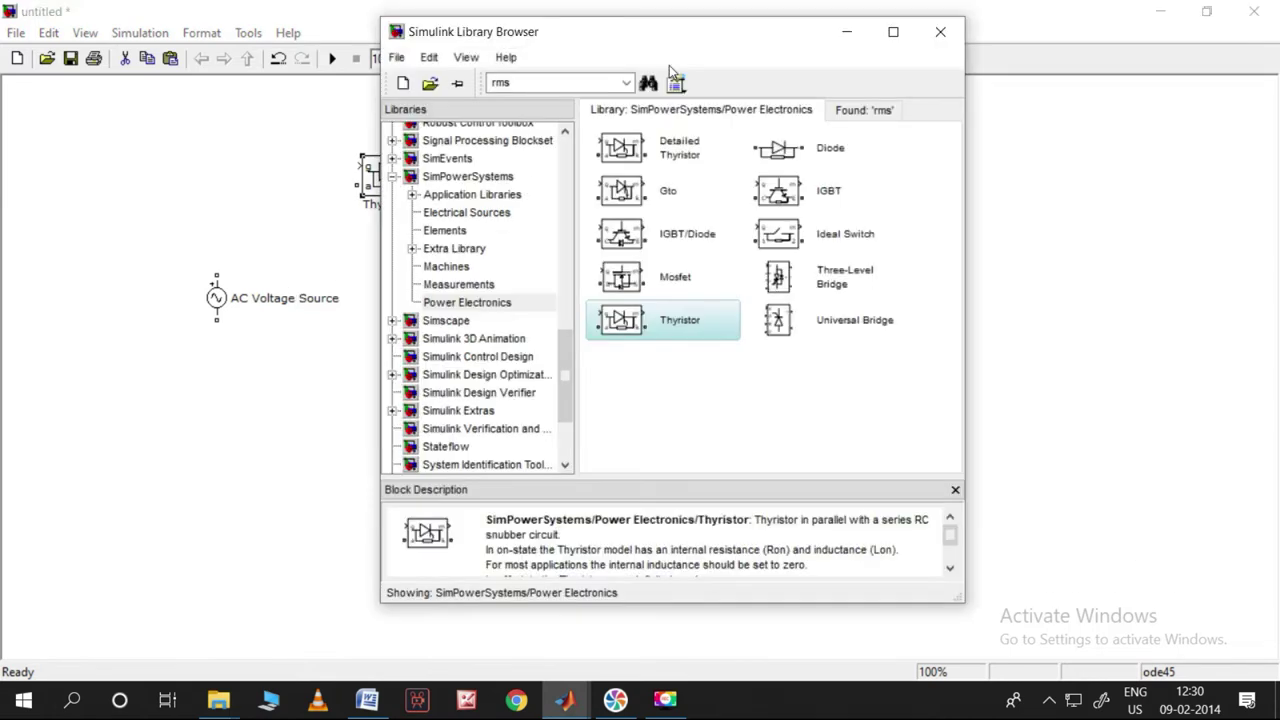
pyautogui.click(437, 236)
pyautogui.scroll(-1, 866, 350)
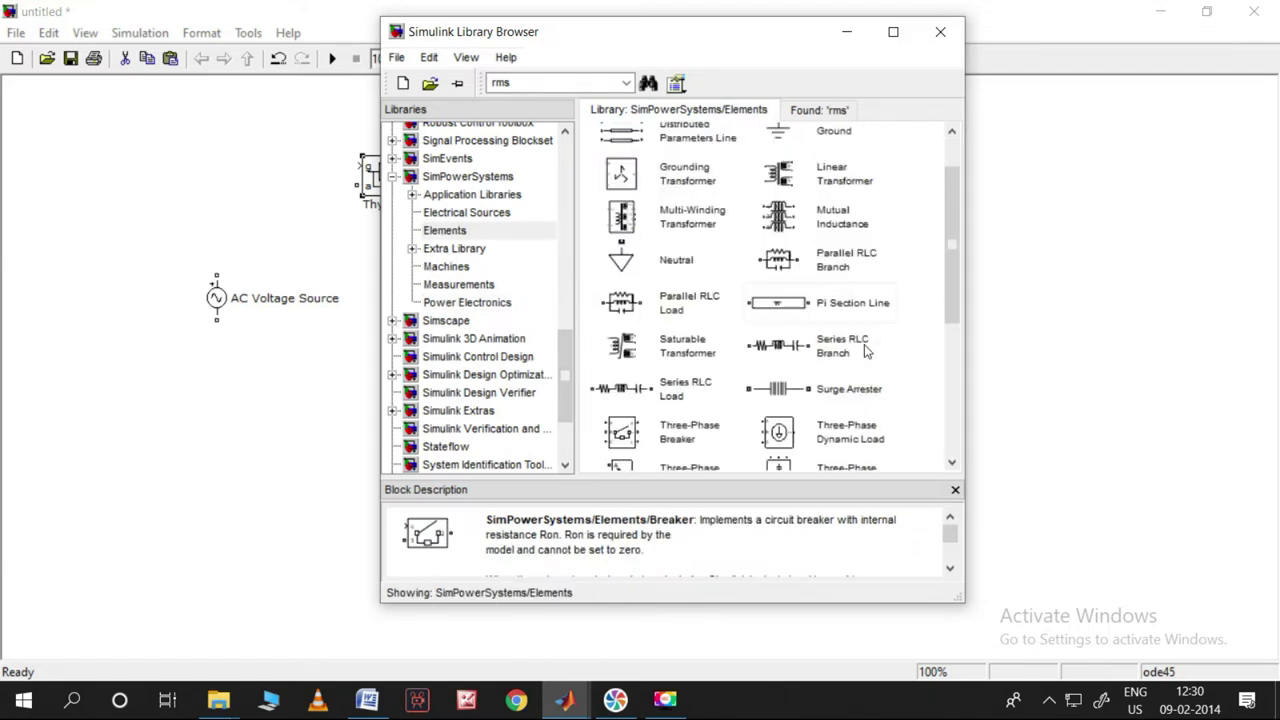
pyautogui.moveTo(828, 360); pyautogui.dragTo(628, 281)
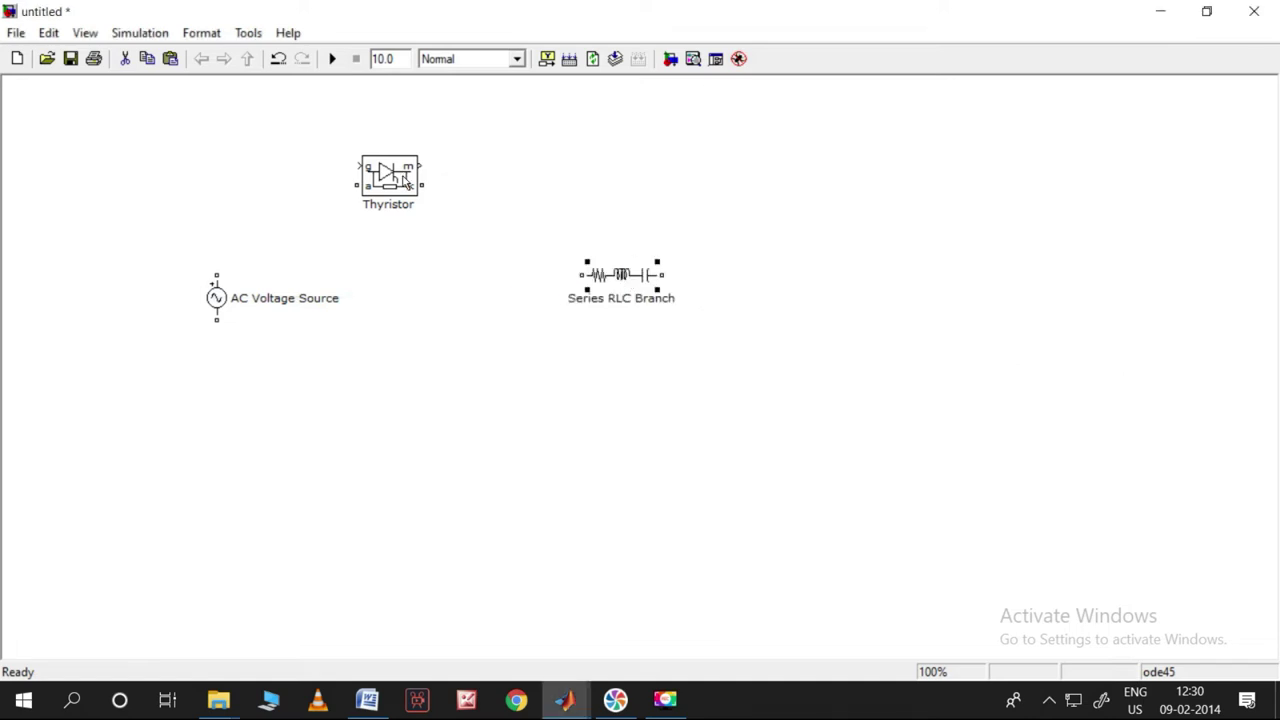
# Step: Duplicate the thyristor directly below the original and flip the copy so that it faces the opposite way
pyautogui.moveTo(392, 180); pyautogui.dragTo(392, 258)
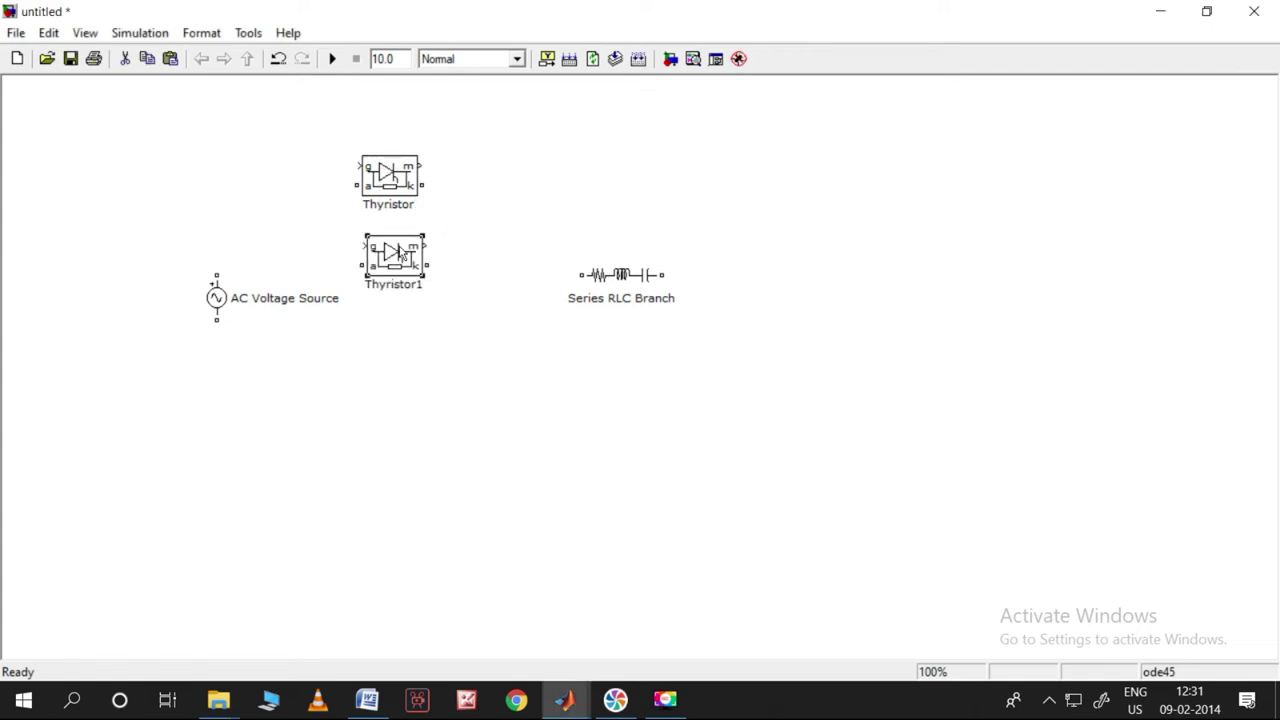
pyautogui.rightClick(388, 258)
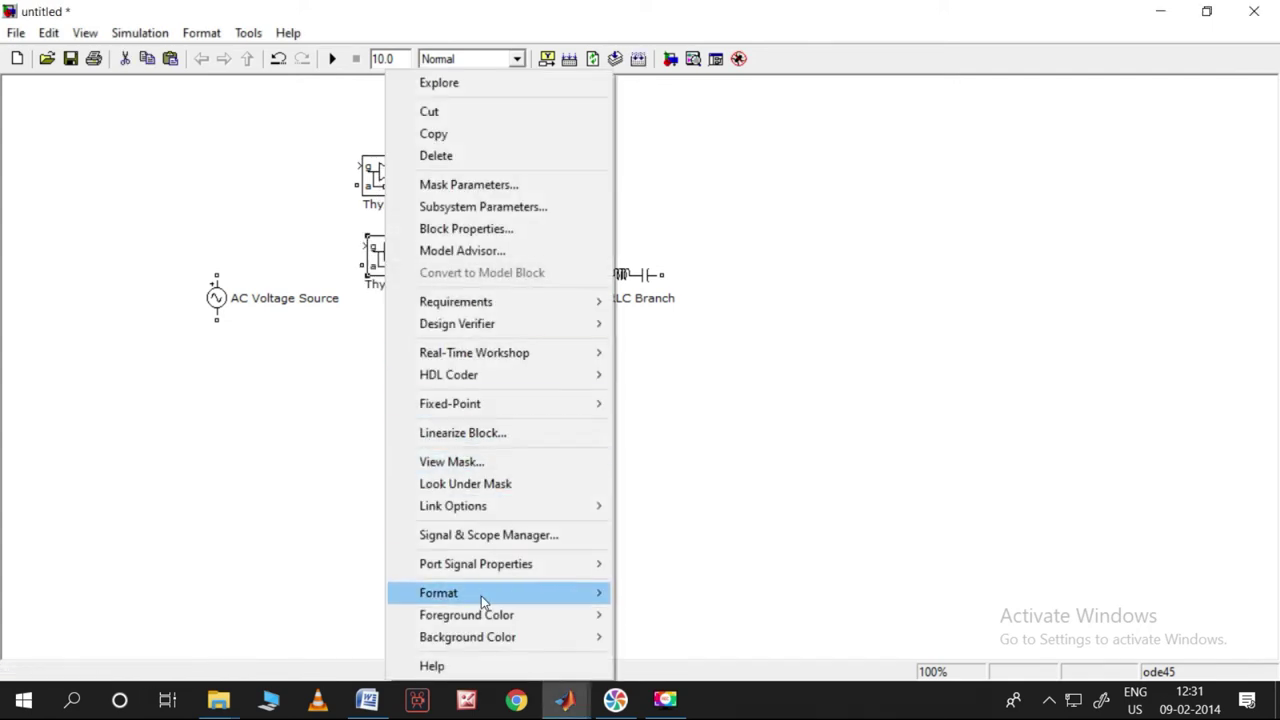
pyautogui.moveTo(481, 596)
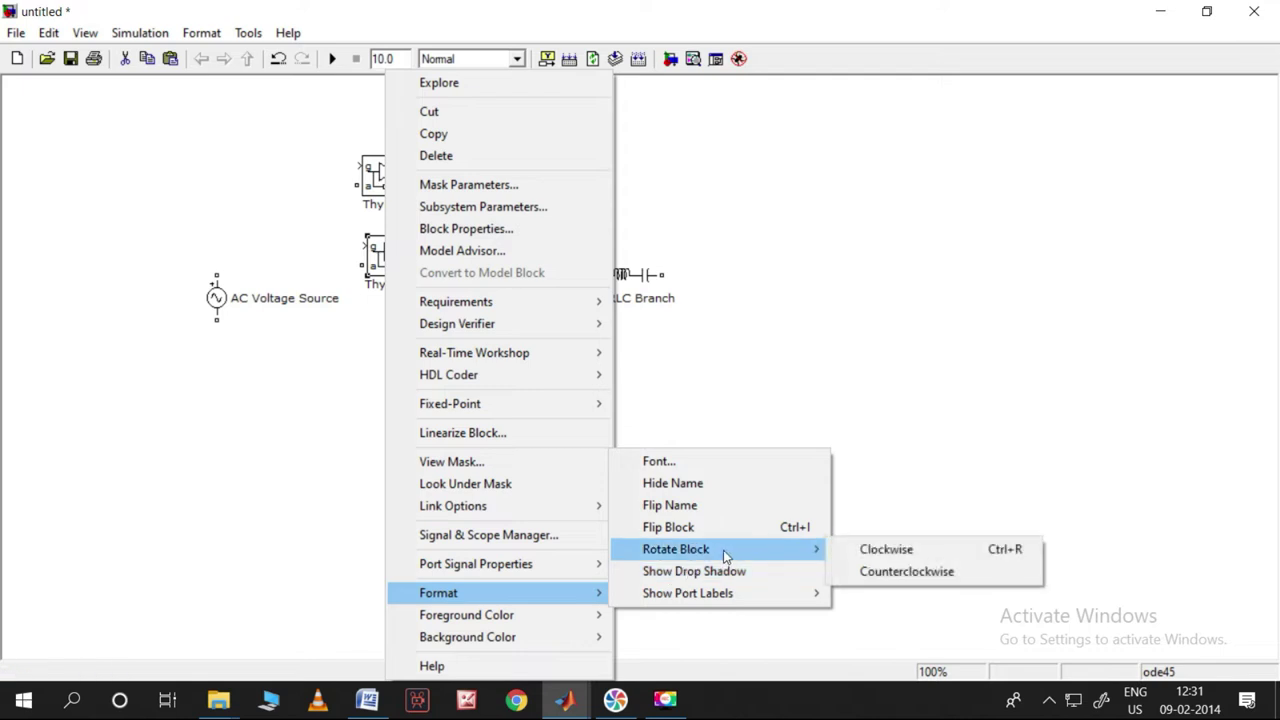
pyautogui.click(697, 537)
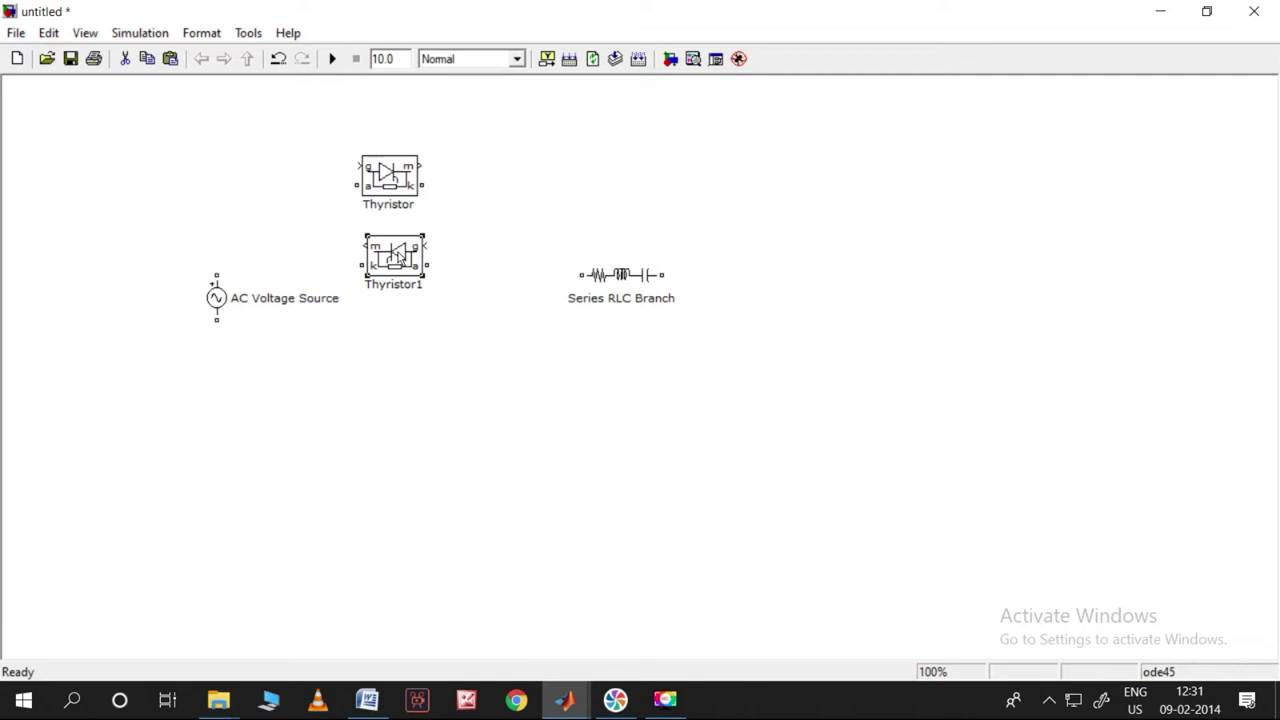
# Step: Rename the upper thyristor block as T1
pyautogui.click(389, 207)
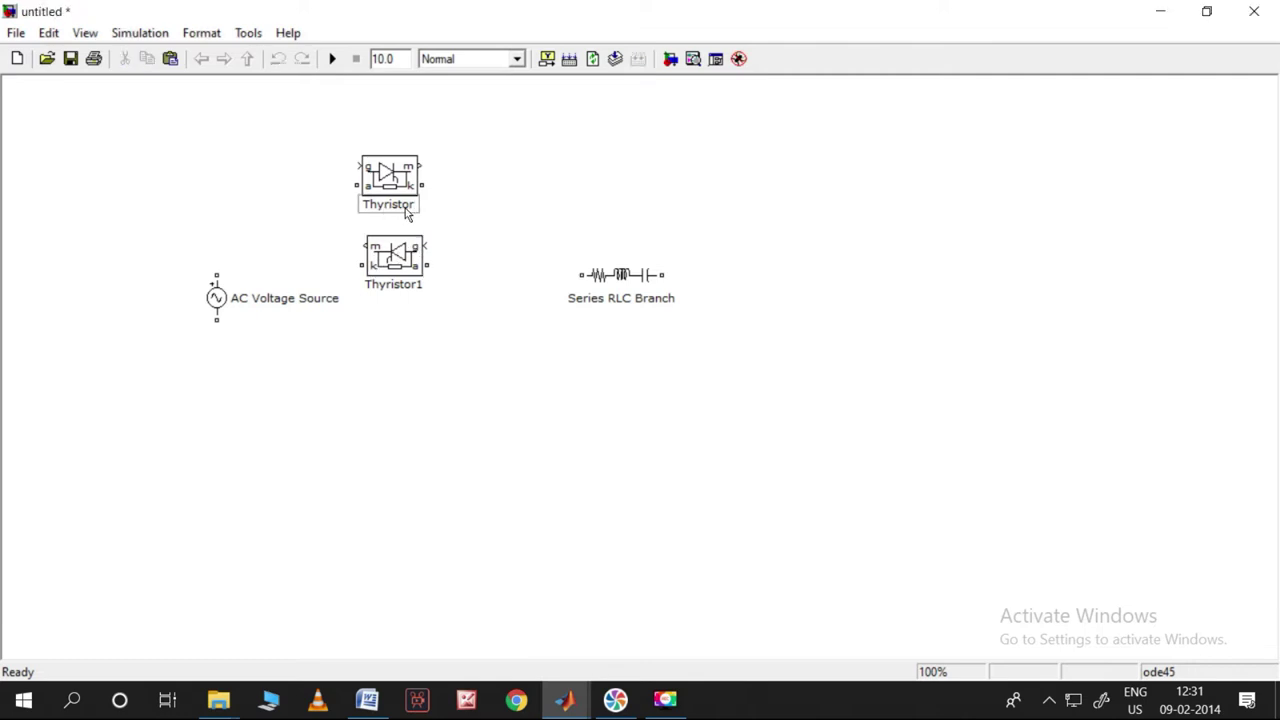
pyautogui.press('BackSpace')
pyautogui.press('BackSpace')
pyautogui.press('BackSpace')
pyautogui.press('BackSpace')
pyautogui.press('BackSpace')
pyautogui.press('BackSpace')
pyautogui.press('BackSpace')
pyautogui.press('BackSpace')
pyautogui.write('1')
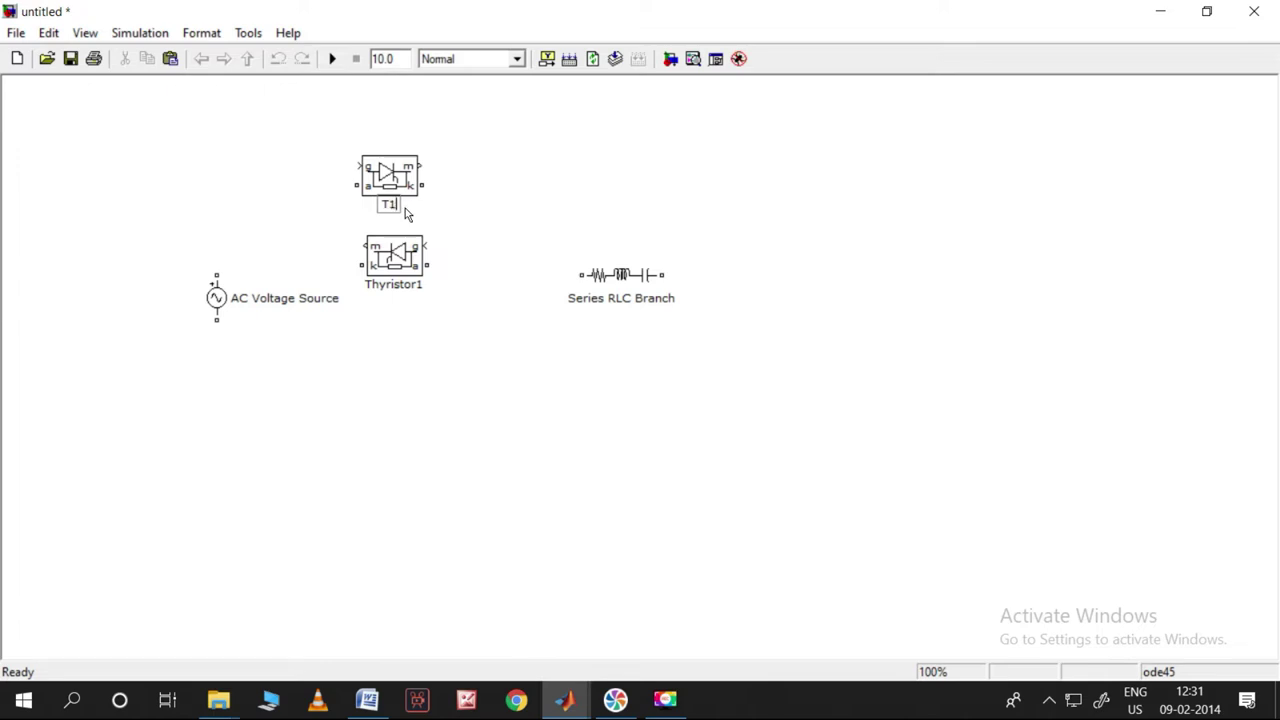
# Step: Rename the lower, flipped thyristor block as T2
pyautogui.click(421, 288)
pyautogui.press('BackSpace')
pyautogui.press('BackSpace')
pyautogui.press('BackSpace')
pyautogui.press('BackSpace')
pyautogui.press('BackSpace')
pyautogui.press('BackSpace')
pyautogui.press('BackSpace')
pyautogui.press('BackSpace')
pyautogui.press('BackSpace')
pyautogui.press('BackSpace')
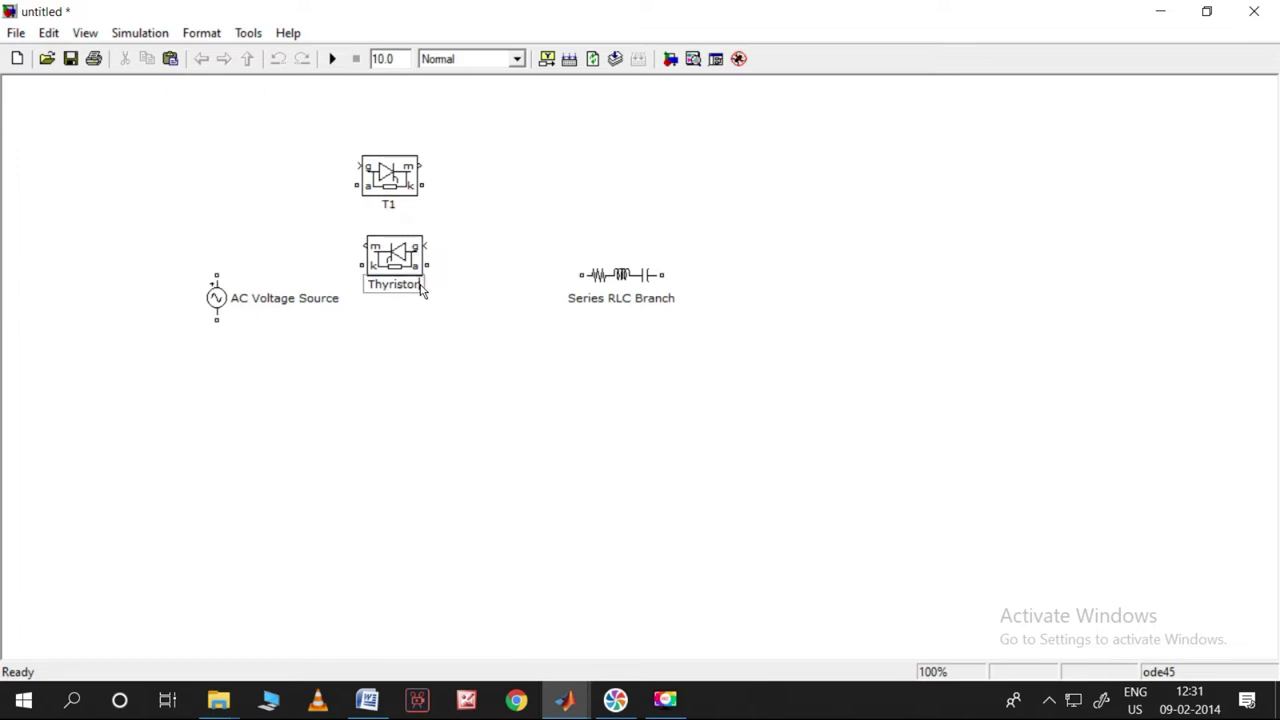
pyautogui.write('T2')
# Step: Nudge T1 slightly to the right so that it lines up vertically with T2
pyautogui.click(405, 197)
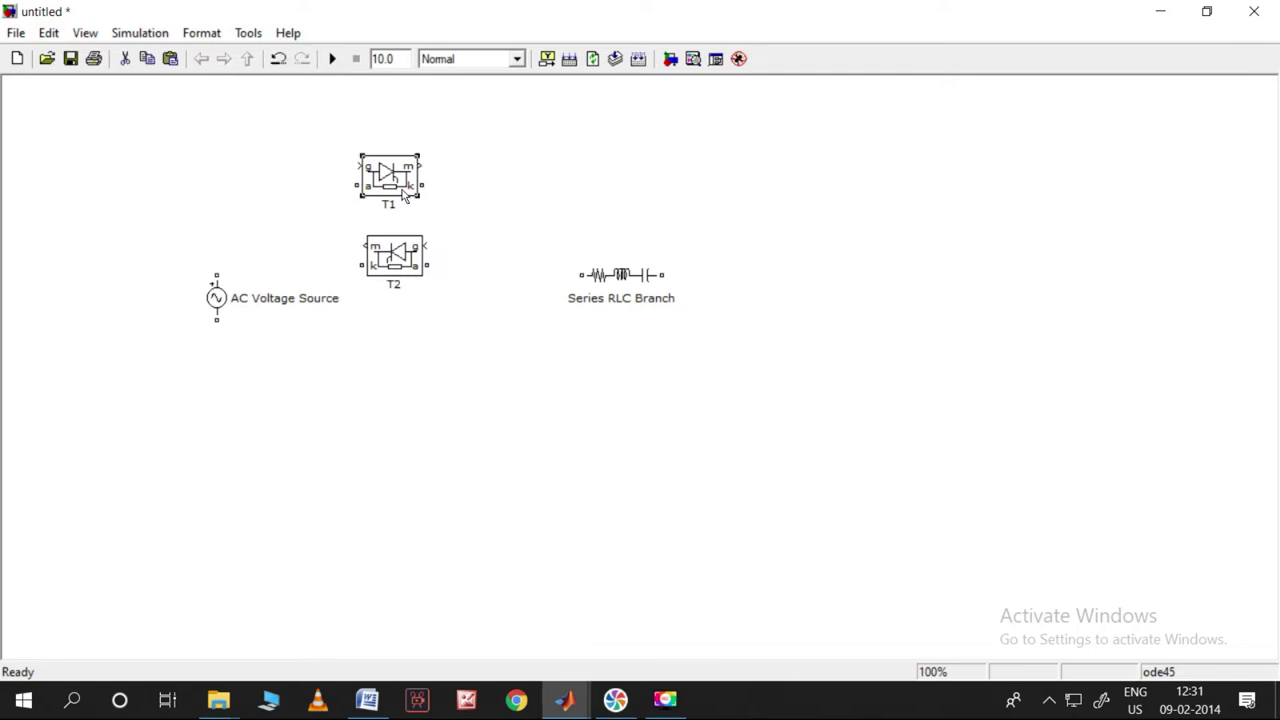
pyautogui.press('Right')
pyautogui.press('Right')
pyautogui.press('Right')
pyautogui.press('Right')
pyautogui.press('Right')
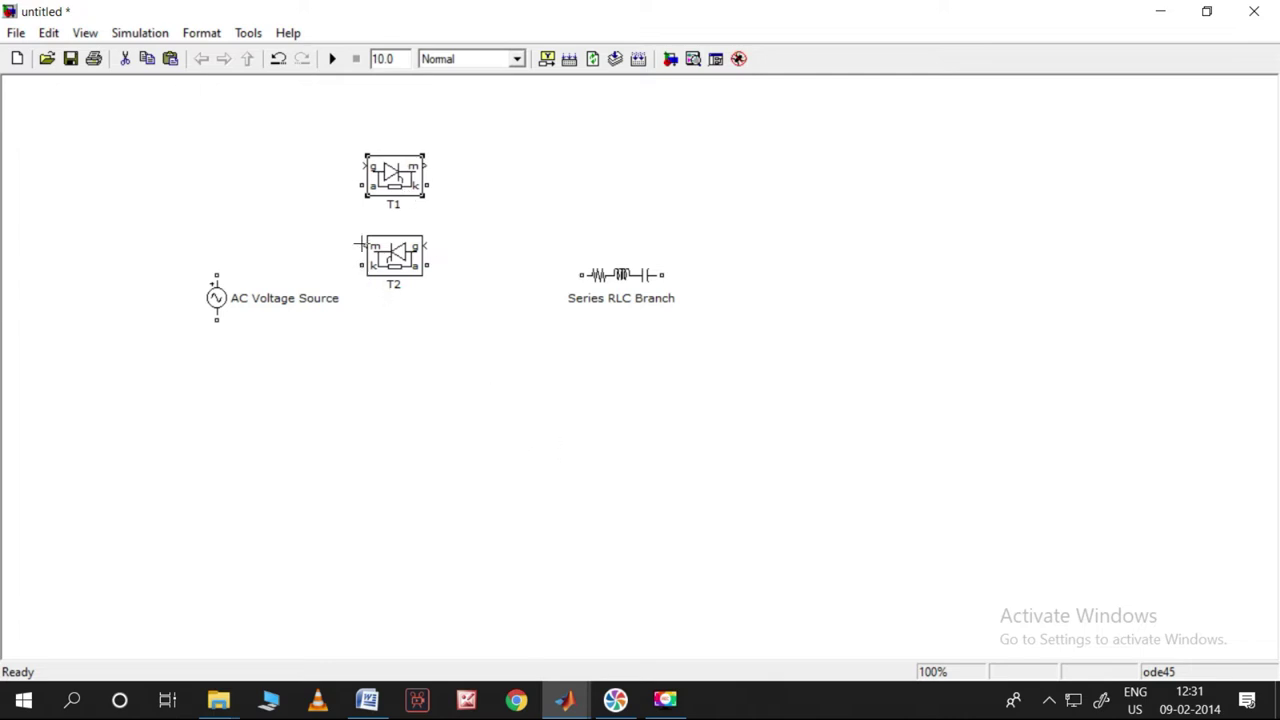
# Step: Wire T1 and T2 in antiparallel, anode to cathode on both sides, and connect the AC source's upper terminal to their left-hand link
pyautogui.moveTo(361, 186); pyautogui.dragTo(362, 264)
pyautogui.click(334, 270)
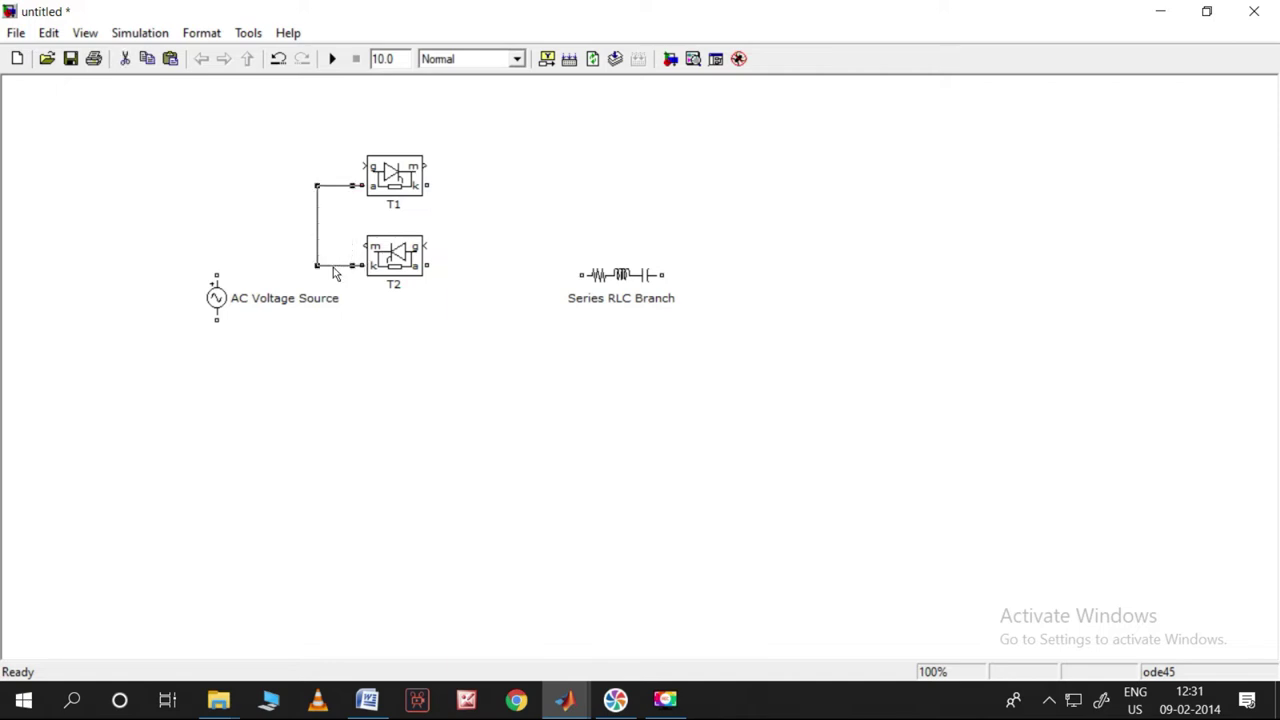
pyautogui.moveTo(428, 185); pyautogui.dragTo(428, 265)
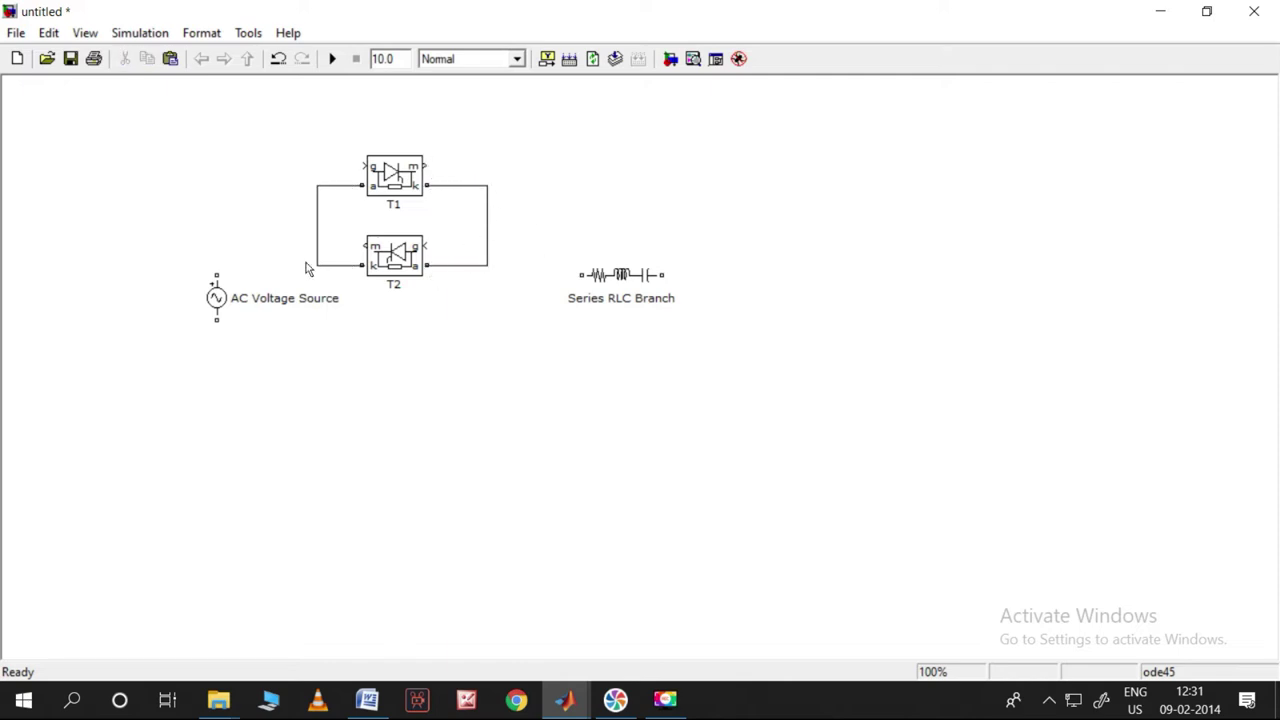
pyautogui.moveTo(216, 275); pyautogui.dragTo(317, 225)
# Step: Rotate the Series RLC Branch block clockwise so that it stands vertically
pyautogui.rightClick(622, 279)
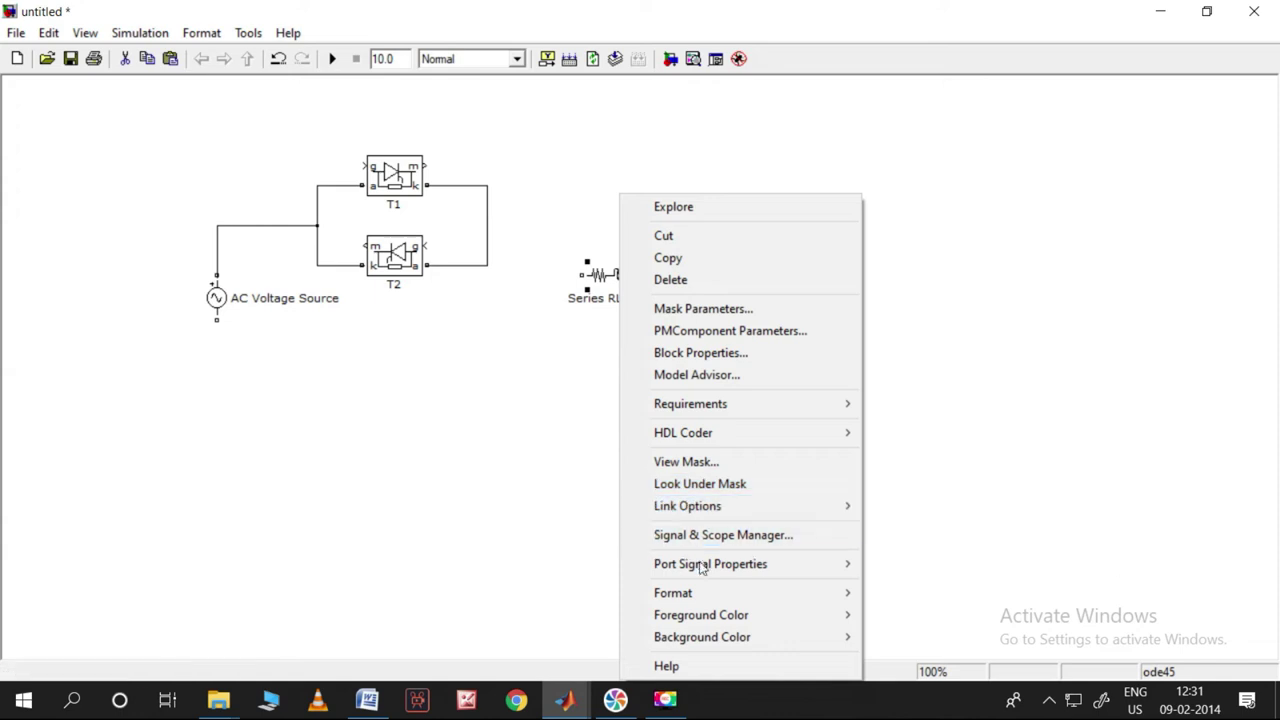
pyautogui.moveTo(712, 593)
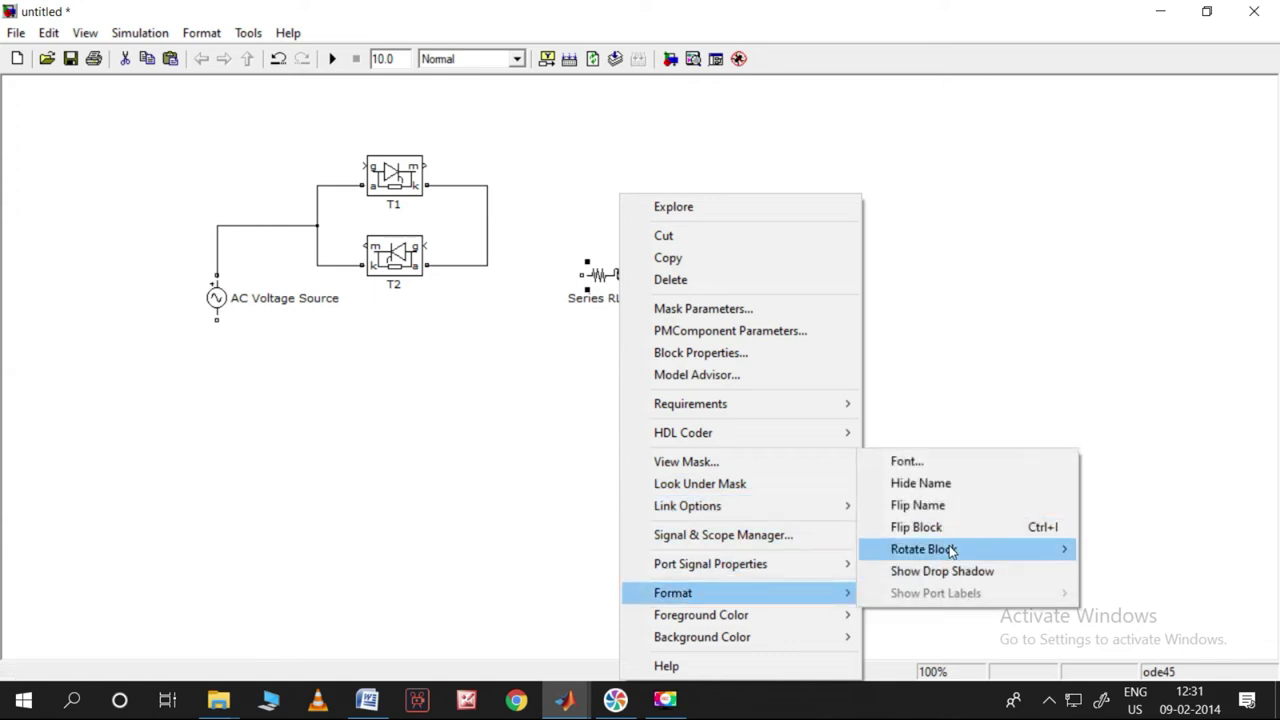
pyautogui.moveTo(1034, 552)
pyautogui.click(830, 562)
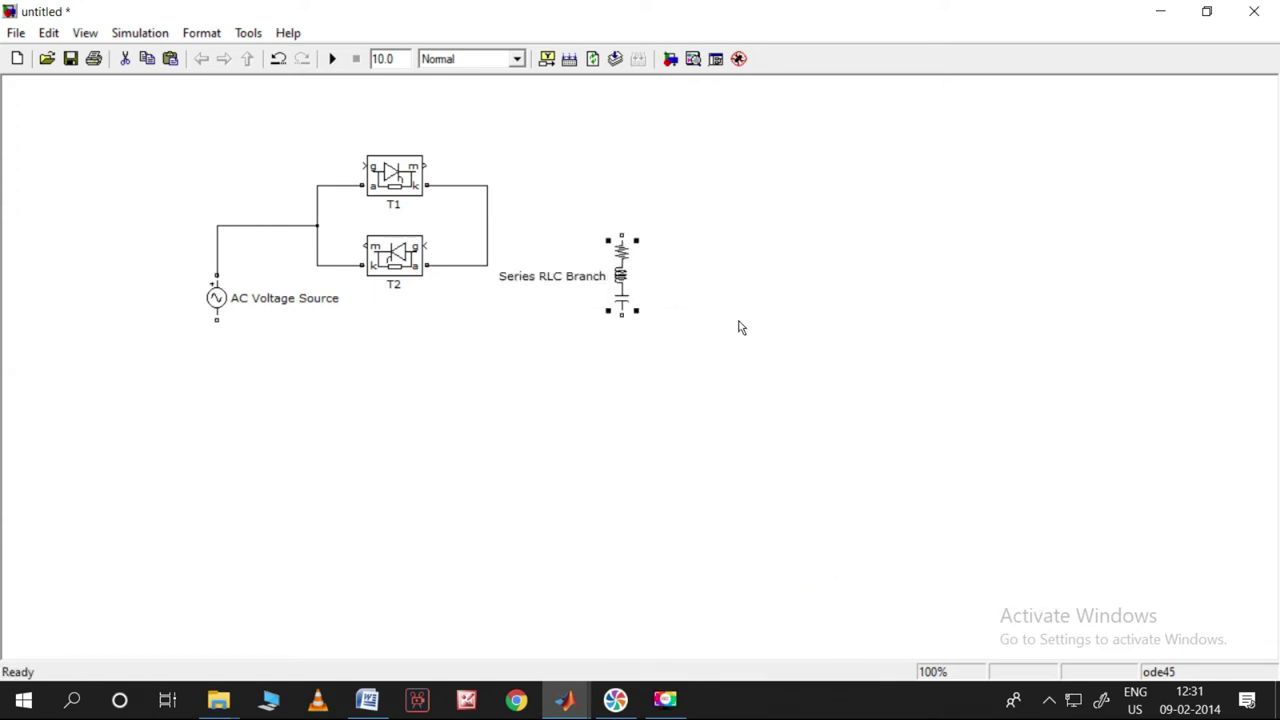
# Step: Set the Series RLC Branch's branch type to R and move the block slightly down and to the left
pyautogui.doubleClick(625, 285)
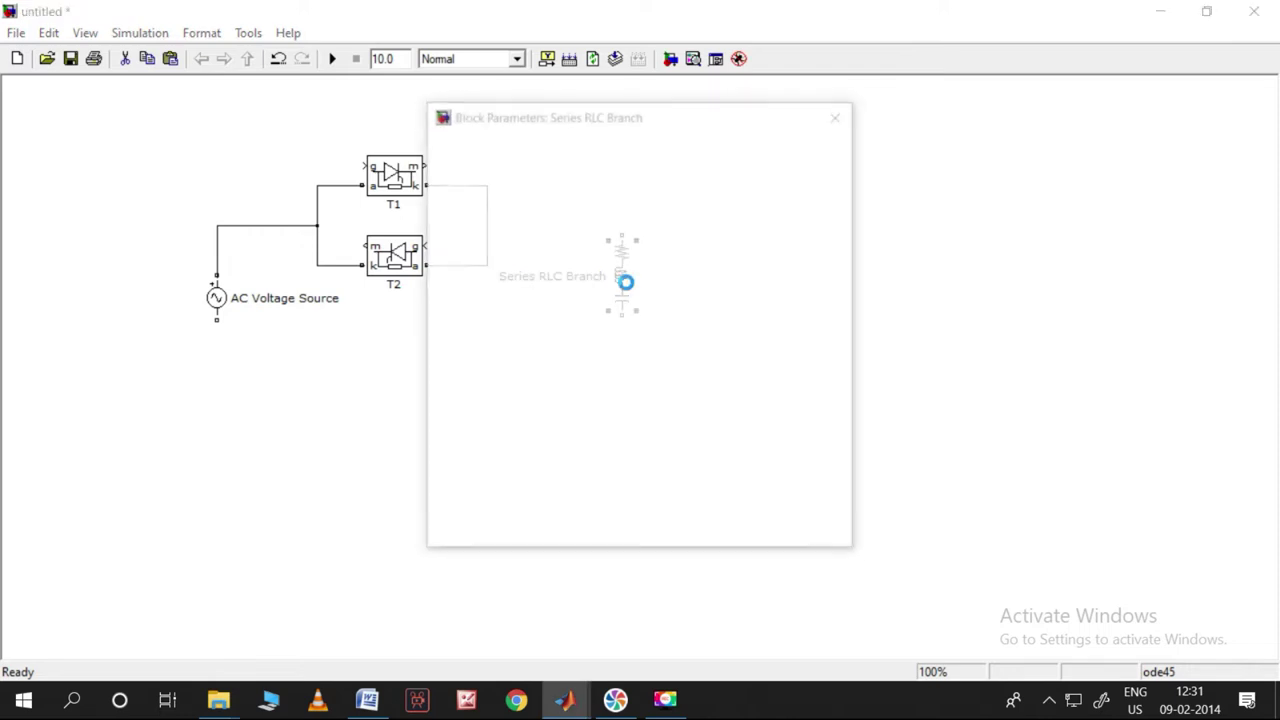
pyautogui.click(586, 238)
pyautogui.click(564, 269)
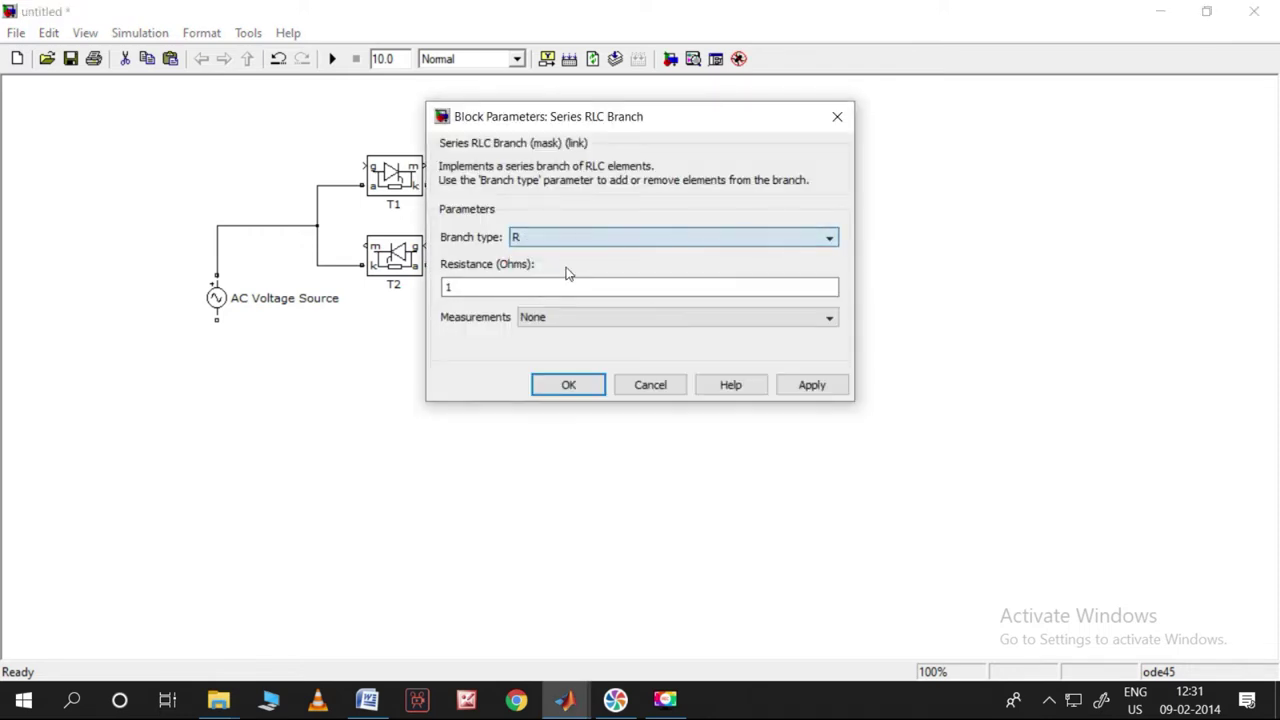
pyautogui.click(808, 388)
pyautogui.click(568, 386)
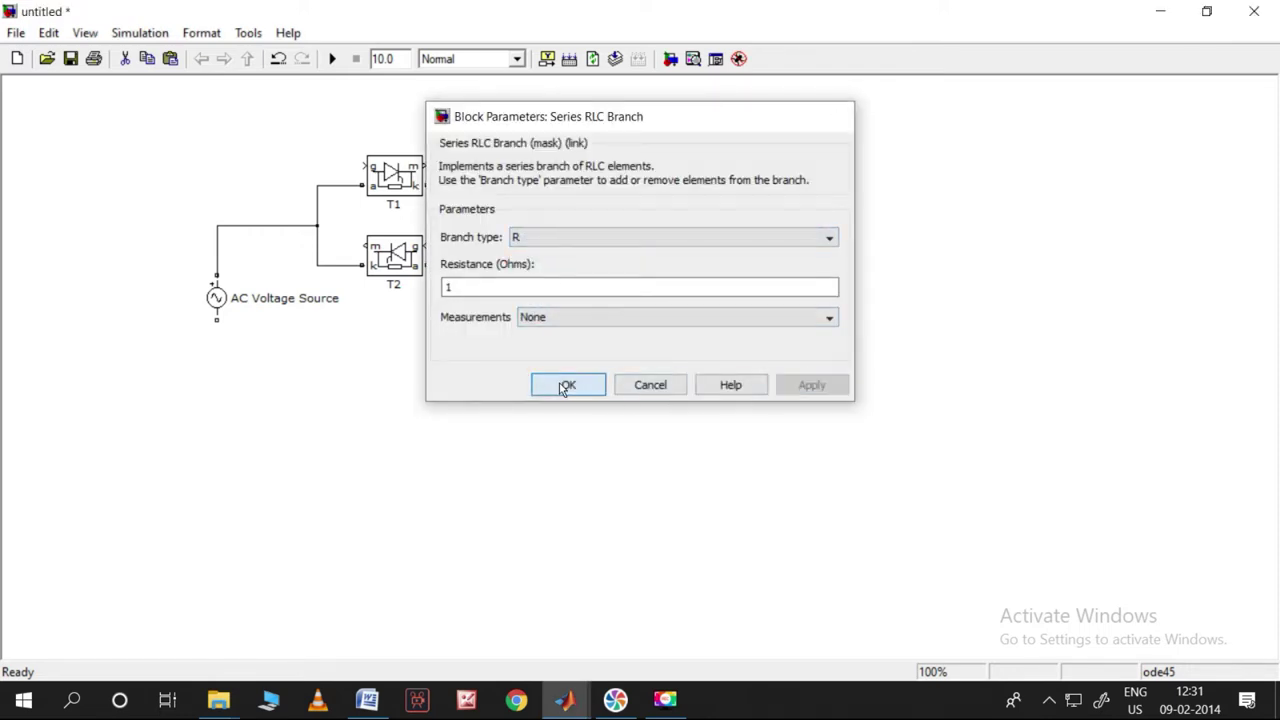
pyautogui.moveTo(629, 286); pyautogui.dragTo(617, 323)
pyautogui.click(491, 363)
# Step: Rename the AC Voltage Source block as Vin
pyautogui.click(338, 305)
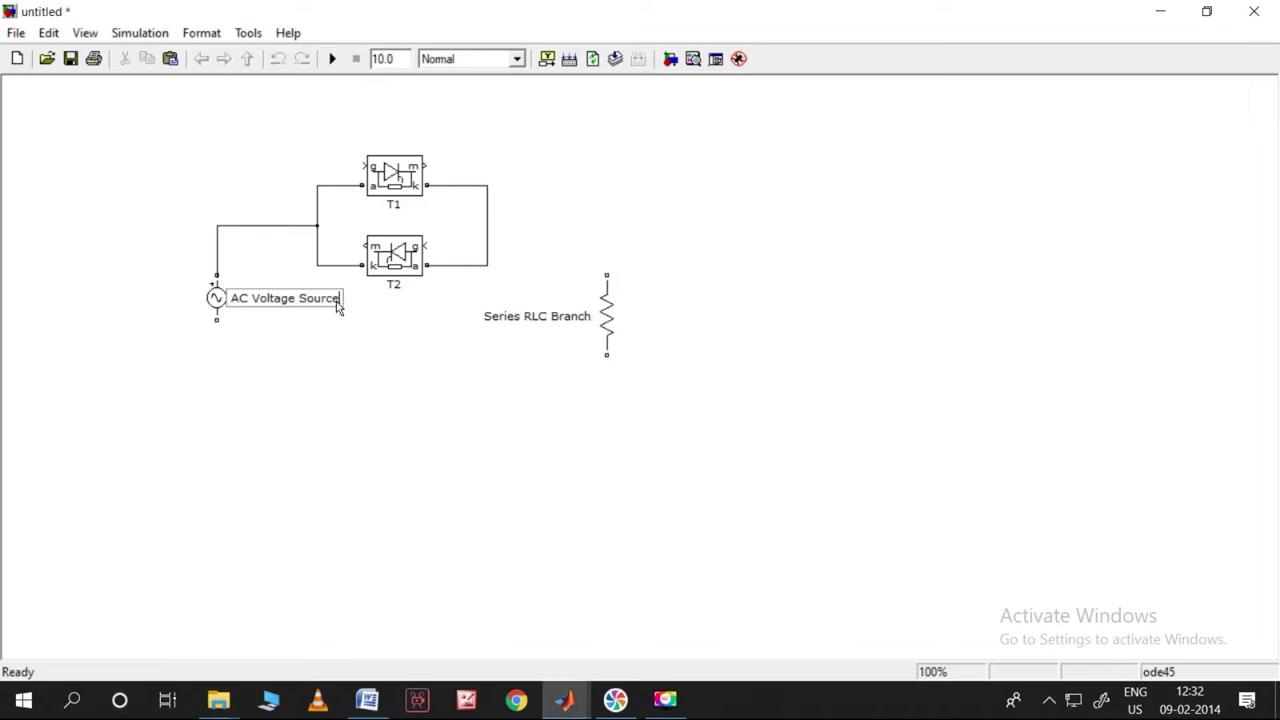
pyautogui.press('BackSpace')
pyautogui.press('BackSpace')
pyautogui.press('BackSpace')
pyautogui.press('BackSpace')
pyautogui.press('BackSpace')
pyautogui.press('BackSpace')
pyautogui.press('BackSpace')
pyautogui.press('BackSpace')
pyautogui.press('BackSpace')
pyautogui.press('BackSpace')
pyautogui.press('BackSpace')
pyautogui.press('BackSpace')
pyautogui.press('BackSpace')
pyautogui.press('BackSpace')
pyautogui.press('BackSpace')
pyautogui.press('BackSpace')
pyautogui.press('BackSpace')
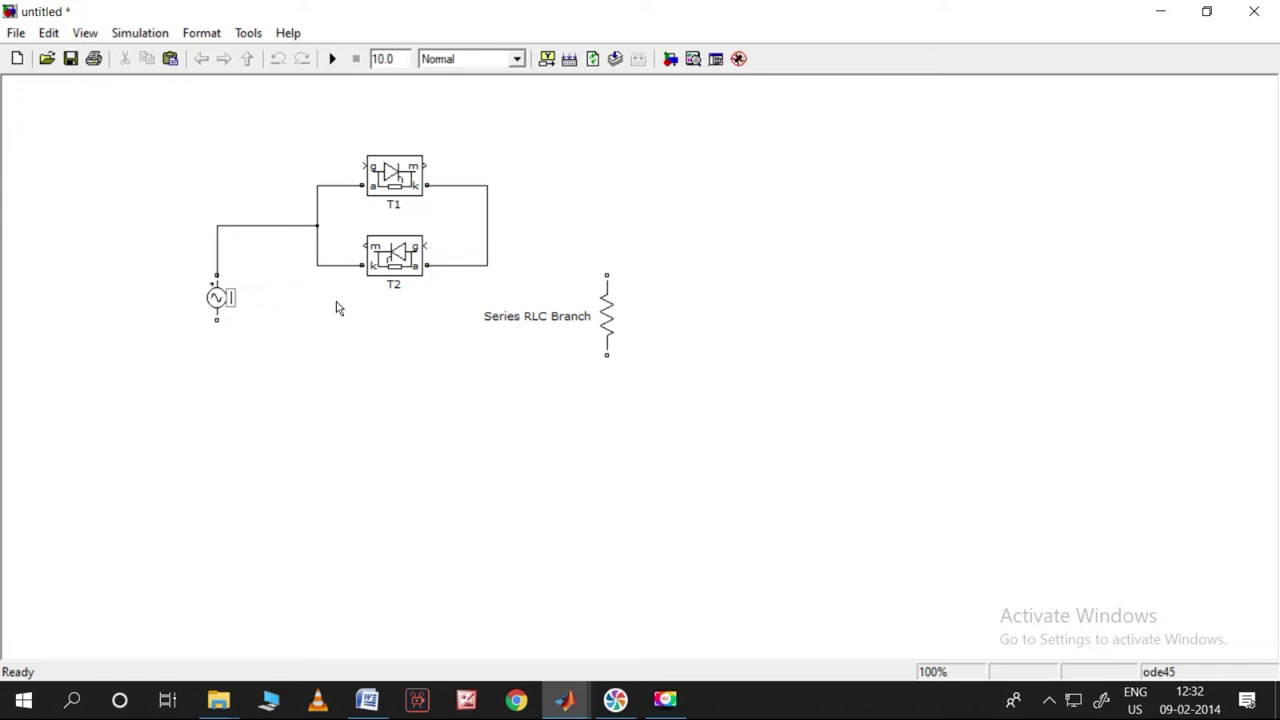
pyautogui.write('Vin')
# Step: Rename the Series RLC Branch block as R
pyautogui.click(588, 318)
pyautogui.press('BackSpace')
pyautogui.press('BackSpace')
pyautogui.press('BackSpace')
pyautogui.press('BackSpace')
pyautogui.press('BackSpace')
pyautogui.press('BackSpace')
pyautogui.press('BackSpace')
pyautogui.press('BackSpace')
pyautogui.press('BackSpace')
pyautogui.press('BackSpace')
pyautogui.press('BackSpace')
pyautogui.press('BackSpace')
pyautogui.press('BackSpace')
pyautogui.press('BackSpace')
pyautogui.press('BackSpace')
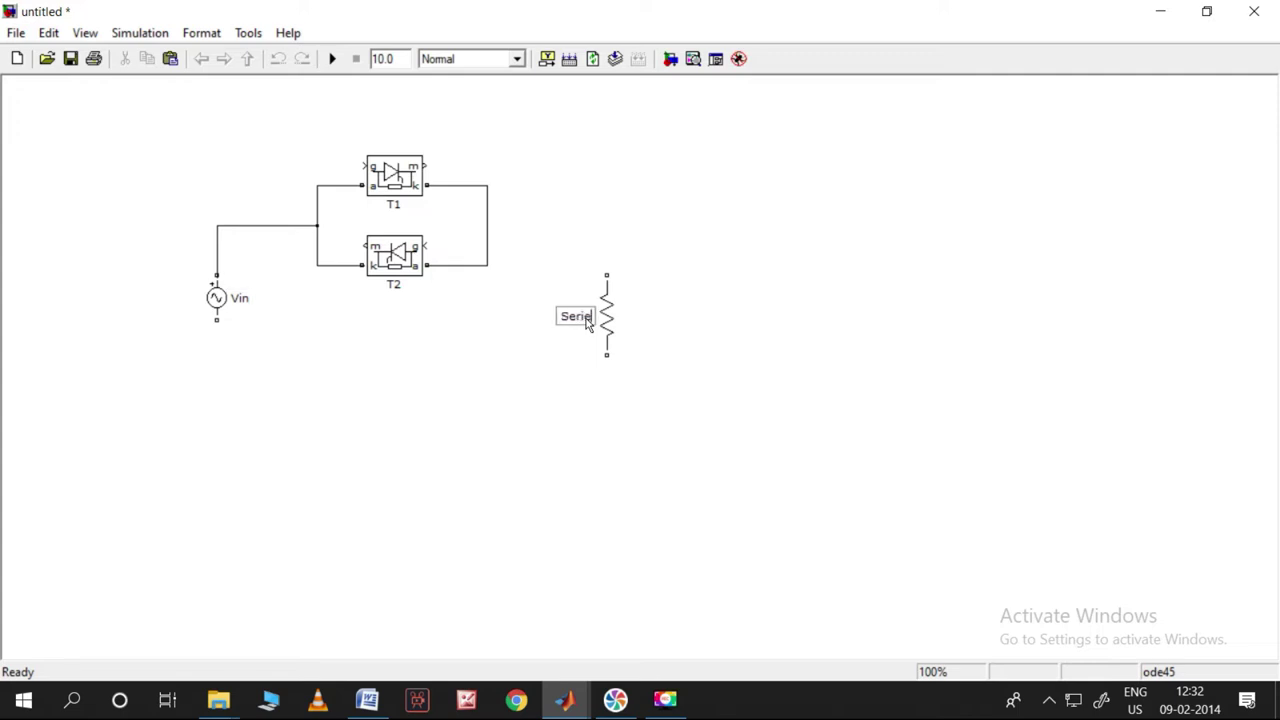
pyautogui.write('R')
pyautogui.click(631, 300)
# Step: Wire R's upper terminal to the thyristors' right-hand link and its lower terminal to Vin's lower terminal, with the return wire lowered below both blocks
pyautogui.moveTo(606, 271); pyautogui.dragTo(487, 226)
pyautogui.moveTo(216, 338); pyautogui.dragTo(607, 362)
pyautogui.moveTo(475, 366); pyautogui.dragTo(474, 391)
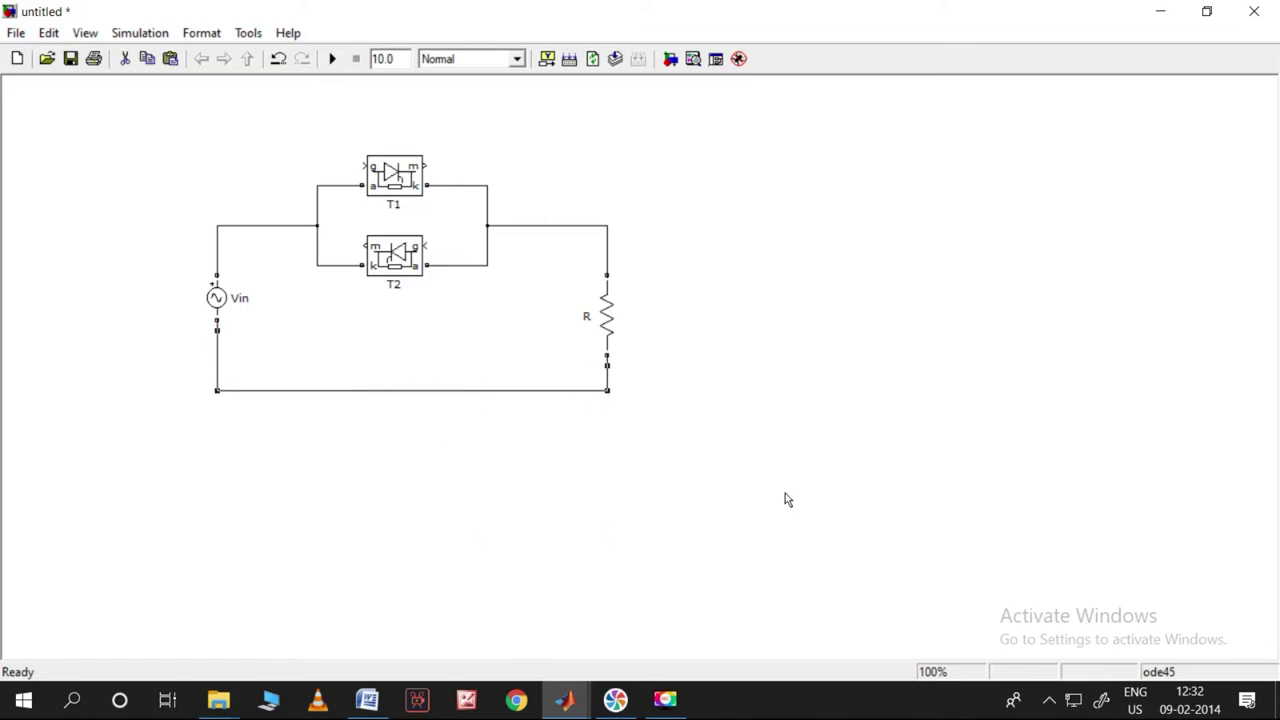
# Step: Move the whole circuit, including all blocks and wires, down a little to leave more room above T1
pyautogui.moveTo(562, 390); pyautogui.dragTo(171, 182)
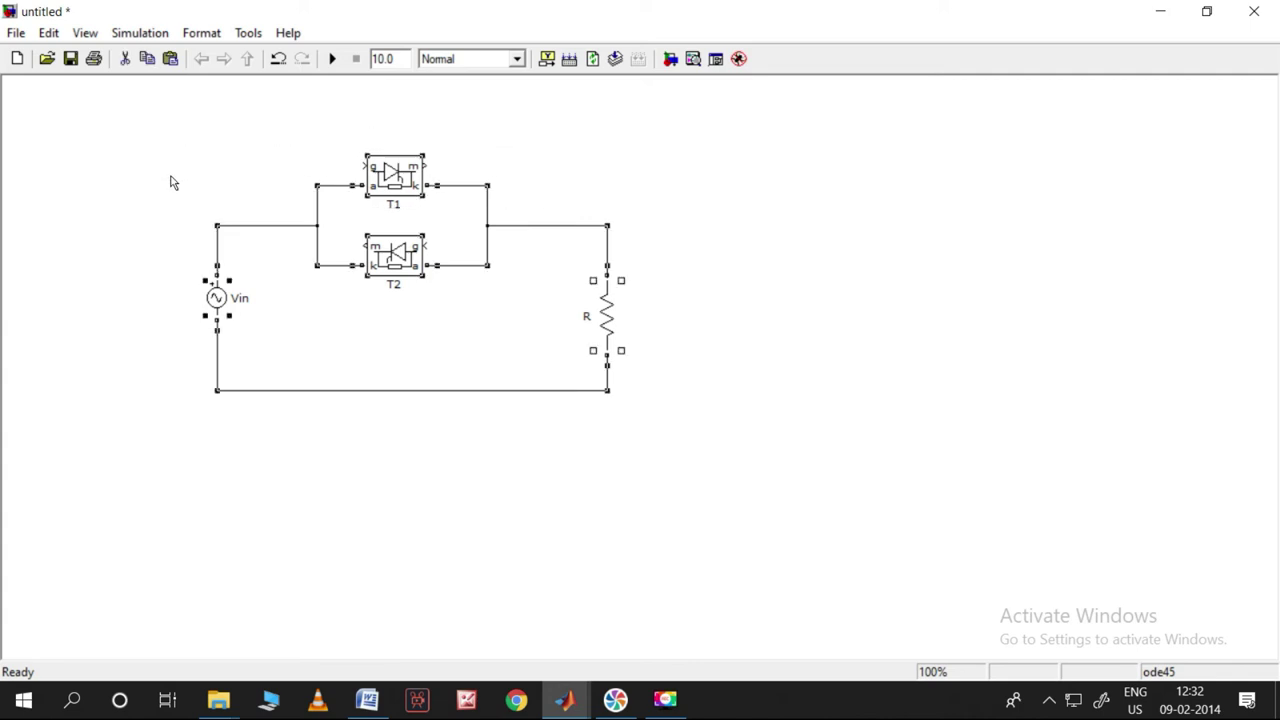
pyautogui.press('Down')
pyautogui.press('Down')
pyautogui.press('Down')
pyautogui.press('Down')
pyautogui.press('Down')
pyautogui.press('Down')
pyautogui.press('Down')
pyautogui.press('Down')
pyautogui.press('Down')
pyautogui.press('Down')
pyautogui.press('Down')
pyautogui.press('Down')
pyautogui.press('Down')
pyautogui.press('Down')
pyautogui.press('Down')
pyautogui.press('Down')
pyautogui.press('Down')
pyautogui.press('Down')
pyautogui.press('Down')
pyautogui.press('Down')
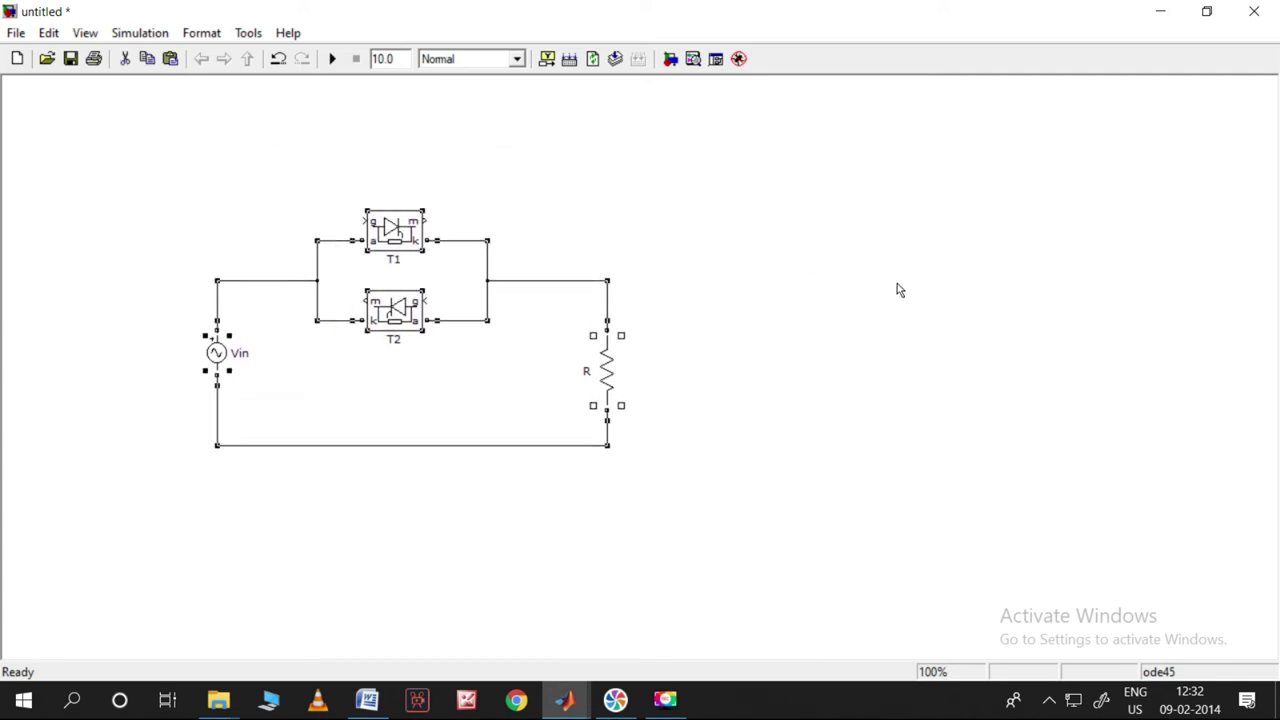
pyautogui.click(833, 334)
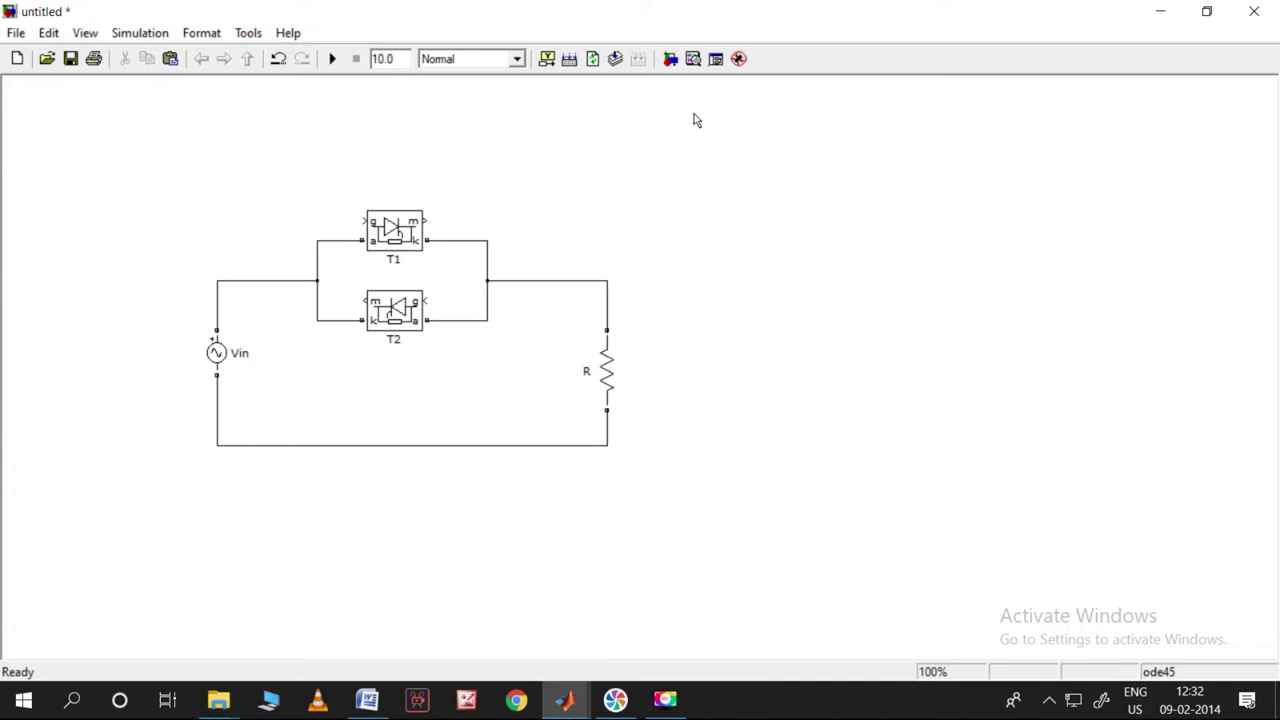
# Step: Find the powergui block in the block library and place it in the empty area above and to the right of the circuit
pyautogui.click(670, 60)
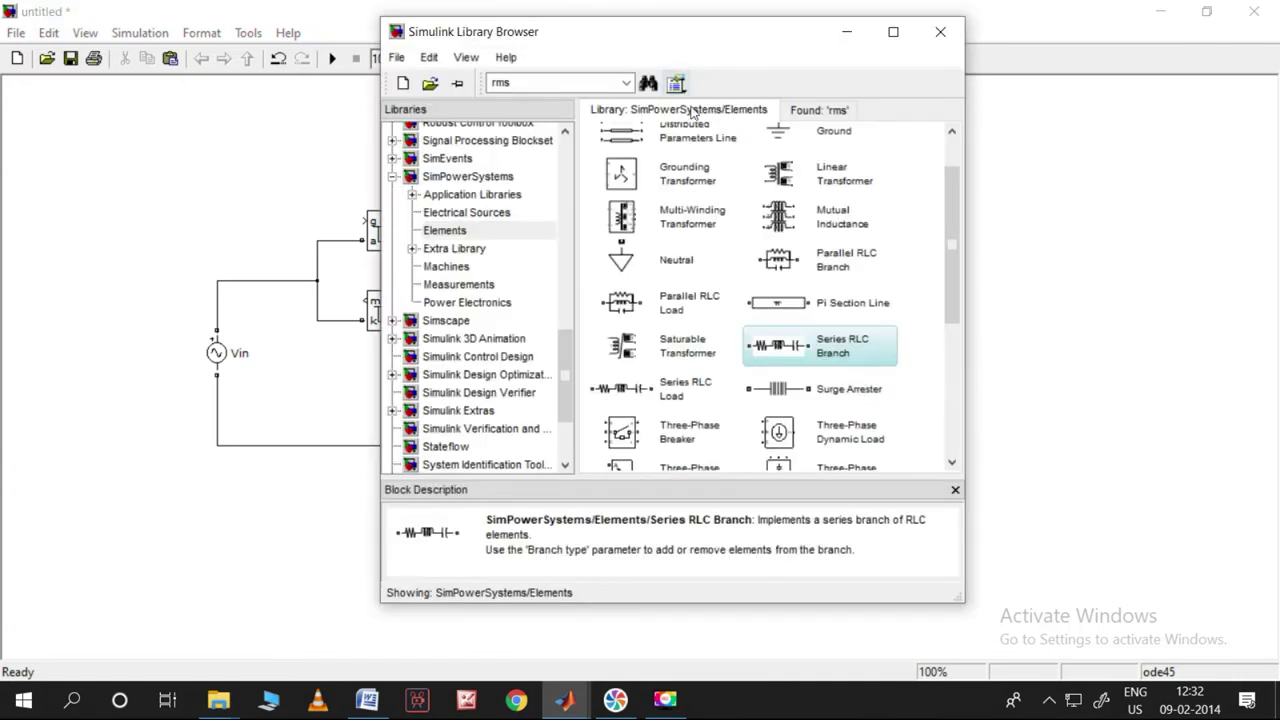
pyautogui.click(522, 82)
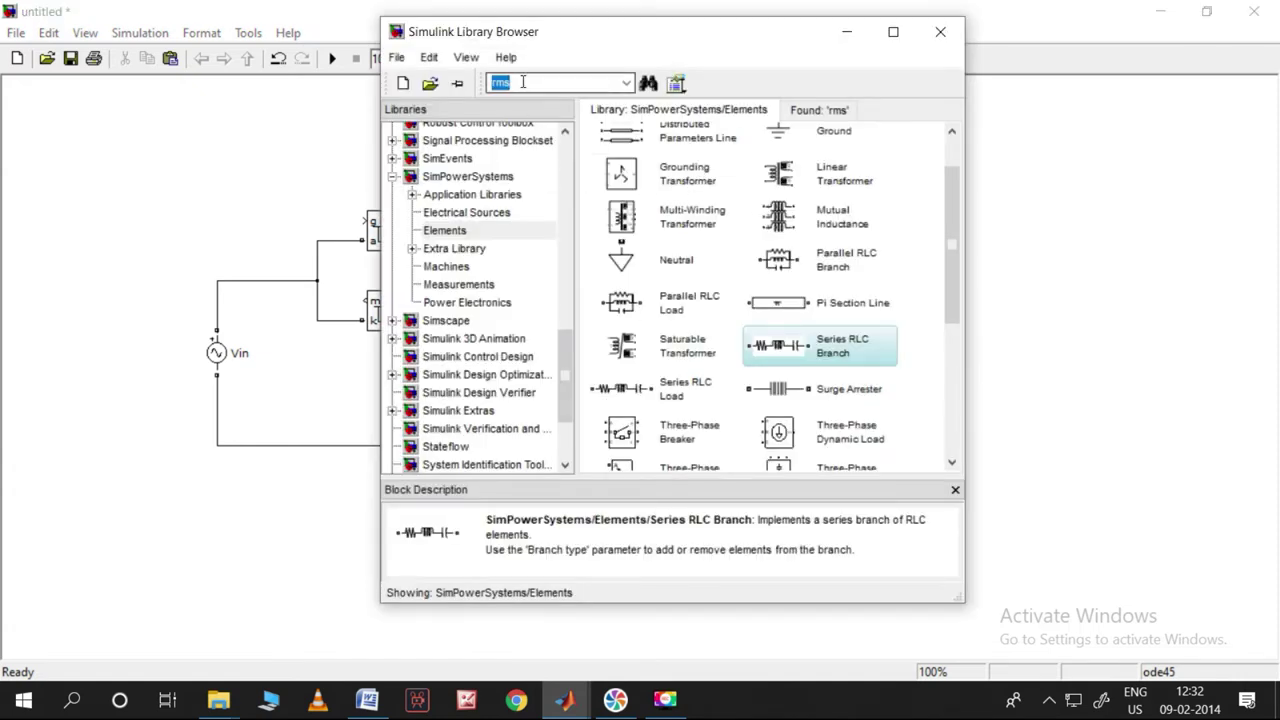
pyautogui.write('powergui')
pyautogui.press('Return')
pyautogui.moveTo(702, 194); pyautogui.dragTo(810, 165)
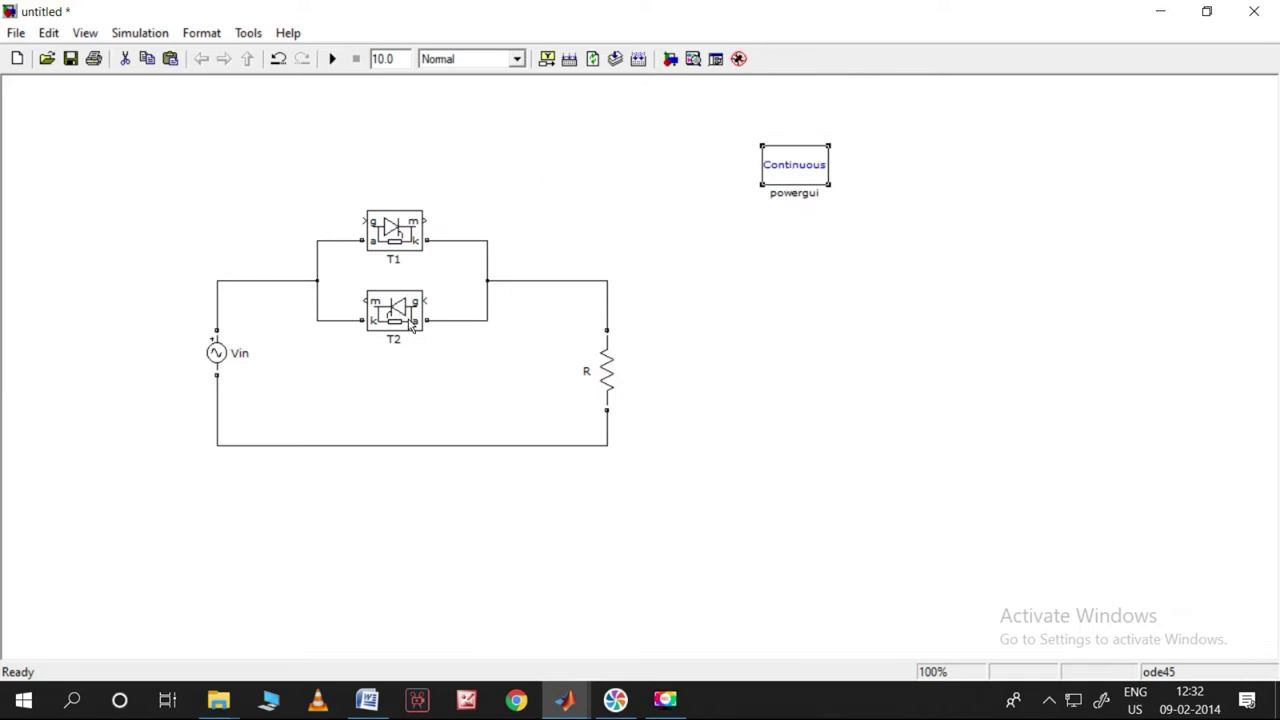
# Step: Set the powergui block's simulation type to Discrete and apply the change
pyautogui.doubleClick(790, 166)
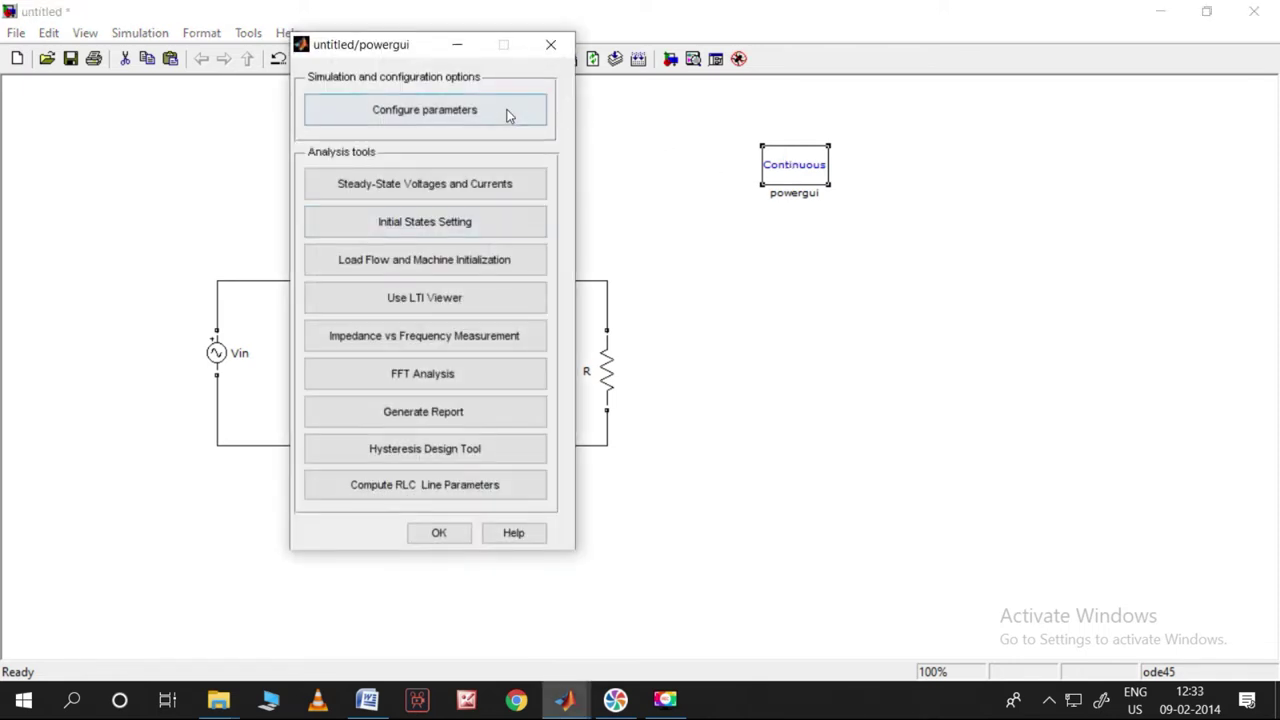
pyautogui.click(506, 122)
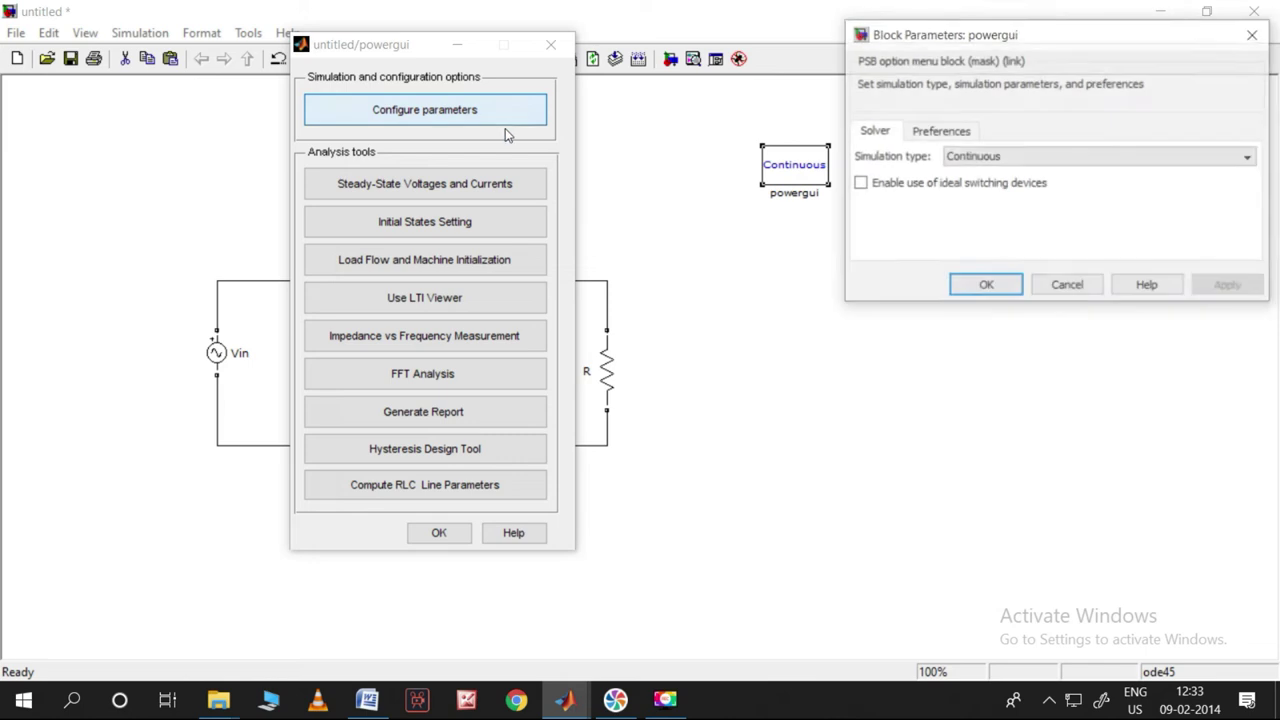
pyautogui.click(1118, 160)
pyautogui.click(974, 191)
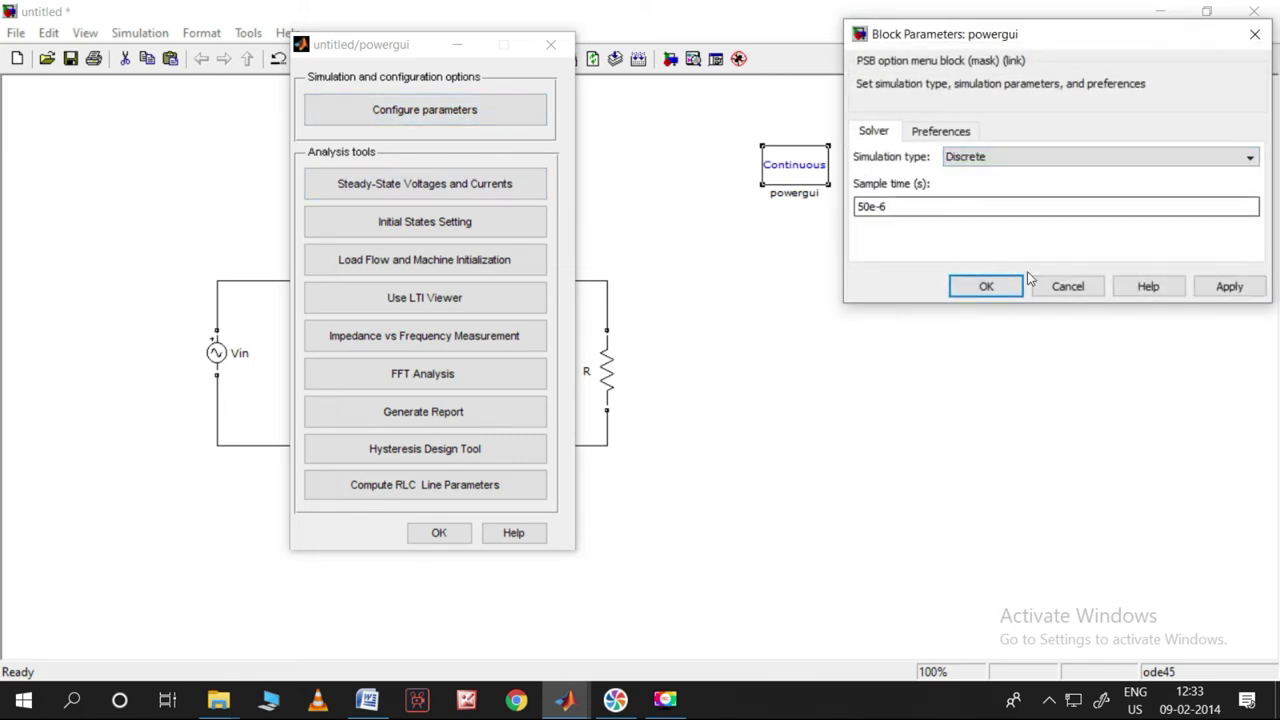
pyautogui.click(1225, 286)
pyautogui.click(986, 290)
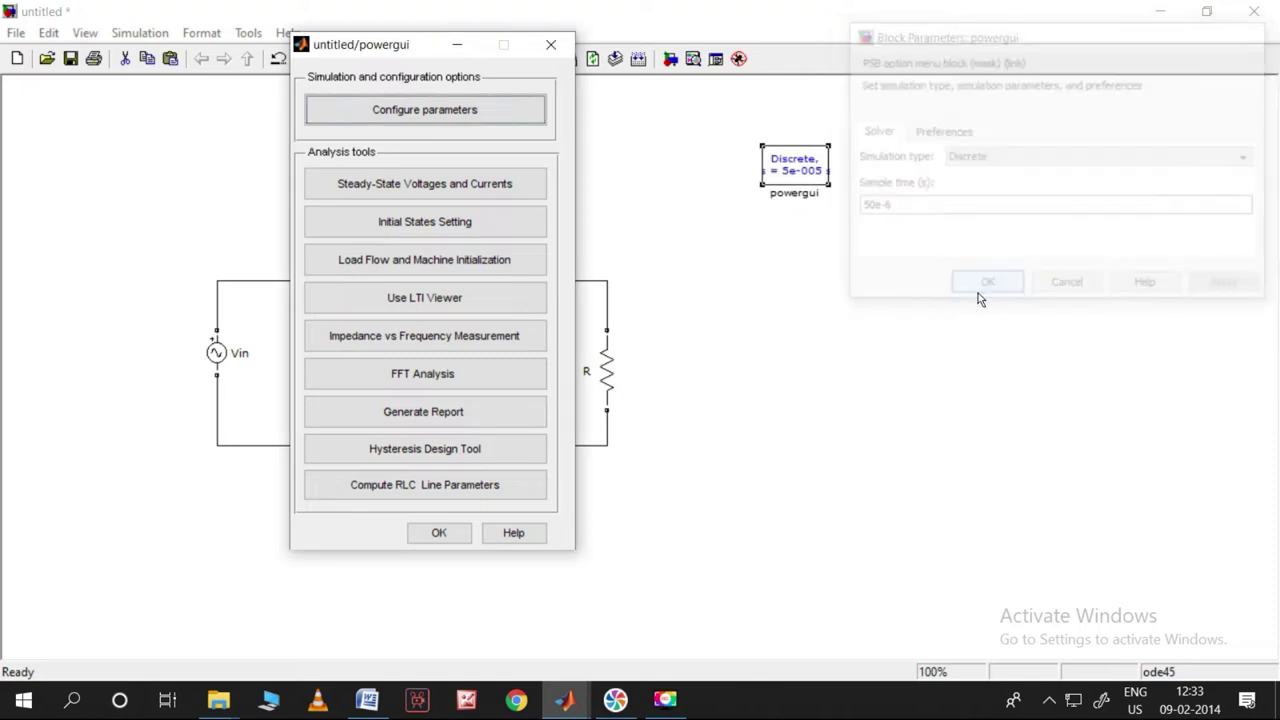
pyautogui.click(826, 182)
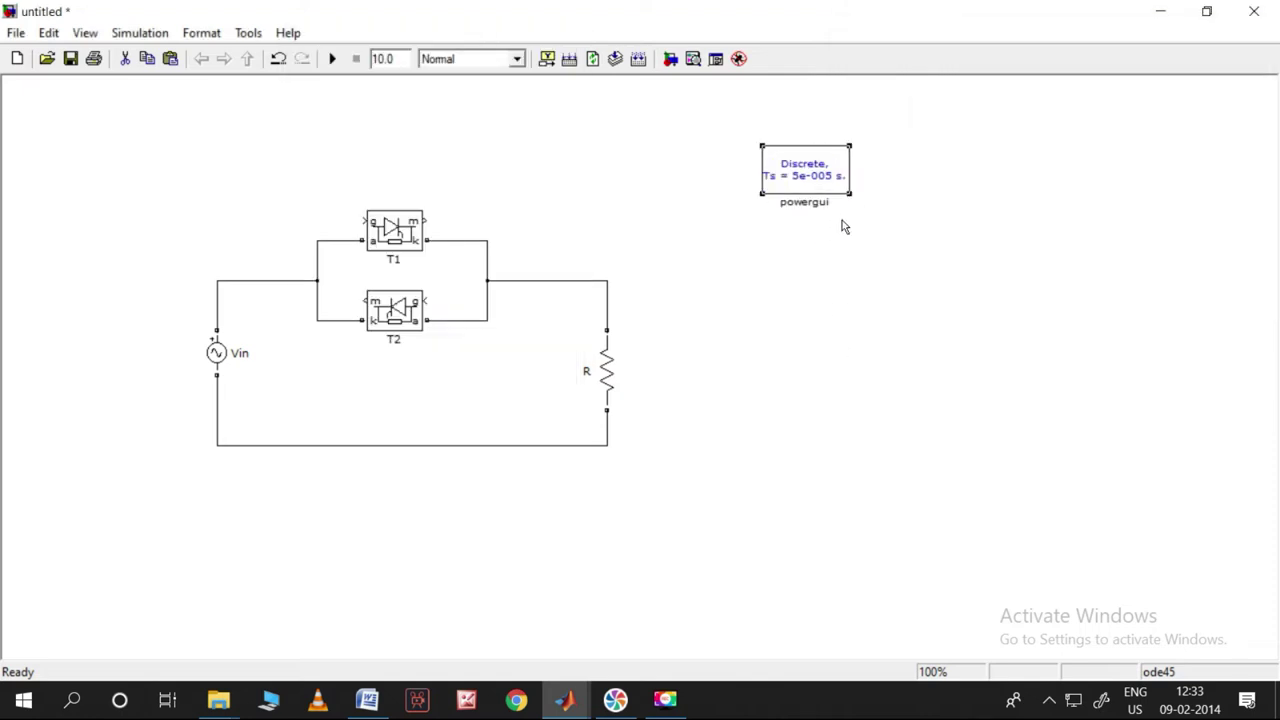
pyautogui.click(800, 264)
# Step: Add a Pulse Generator from the Simulink Sources library above and to the left of T1 and connect it to T1's gate
pyautogui.click(670, 62)
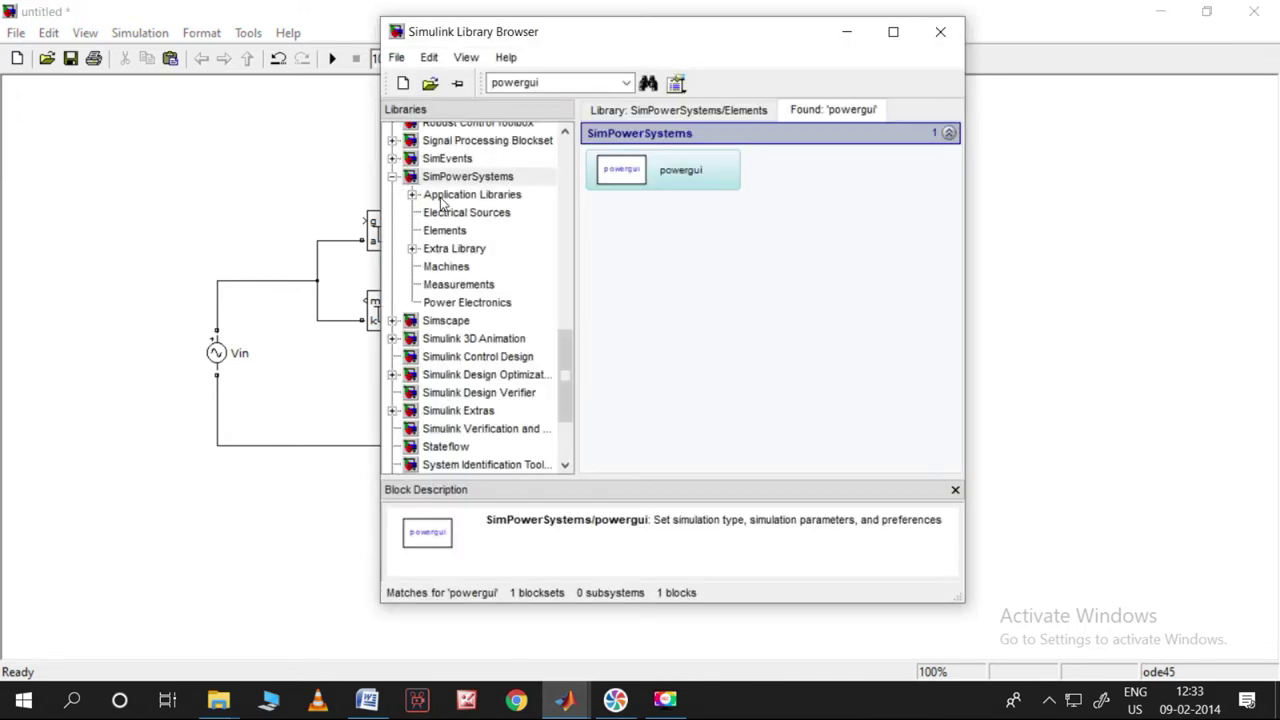
pyautogui.scroll(10, 441, 205)
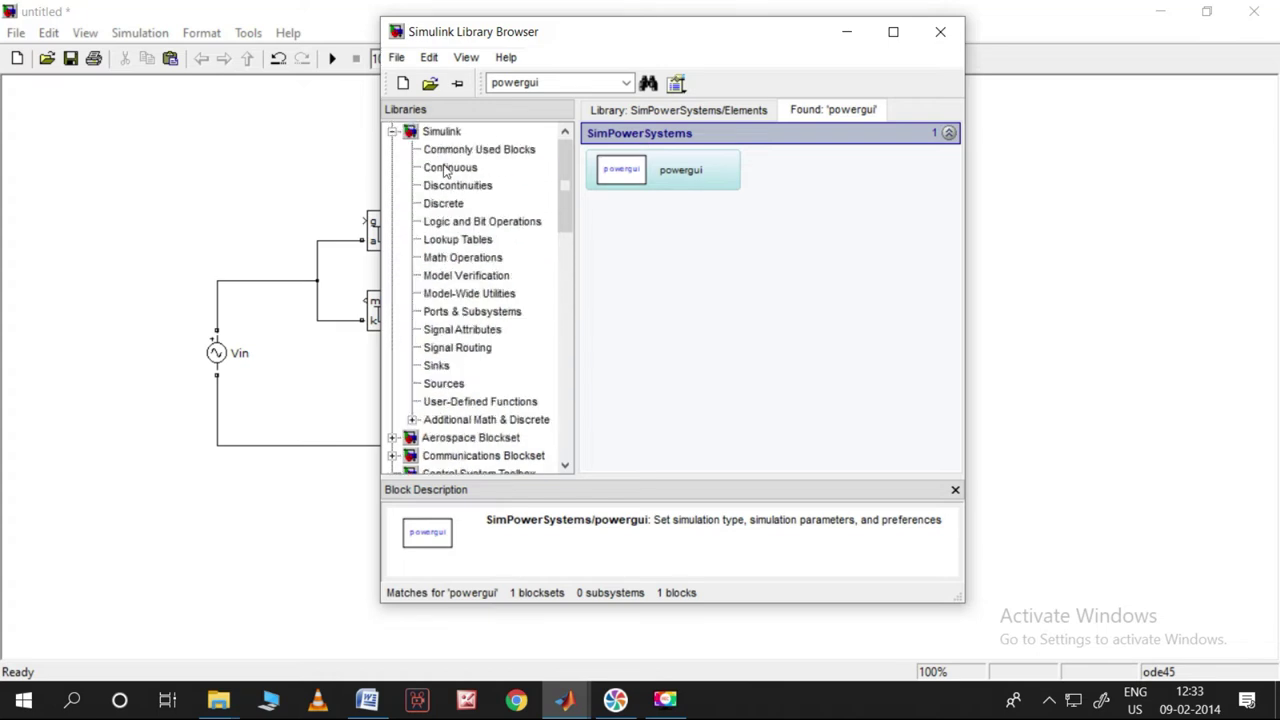
pyautogui.click(448, 168)
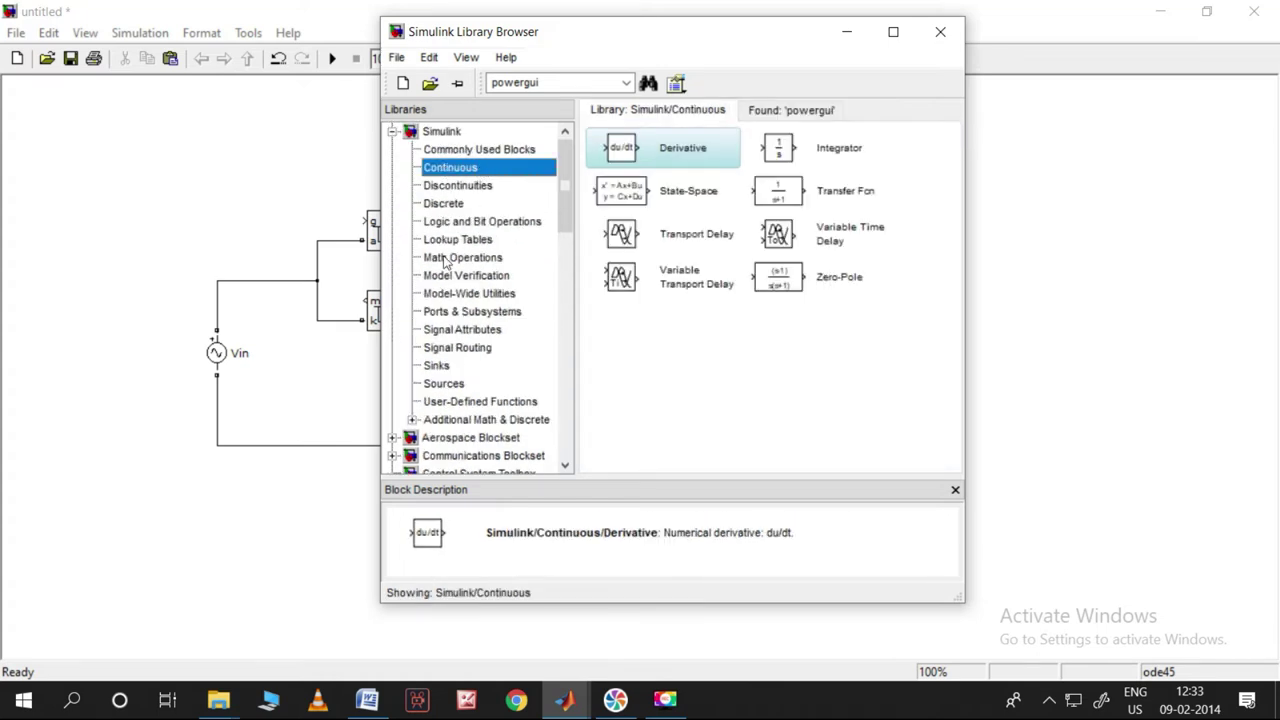
pyautogui.click(445, 384)
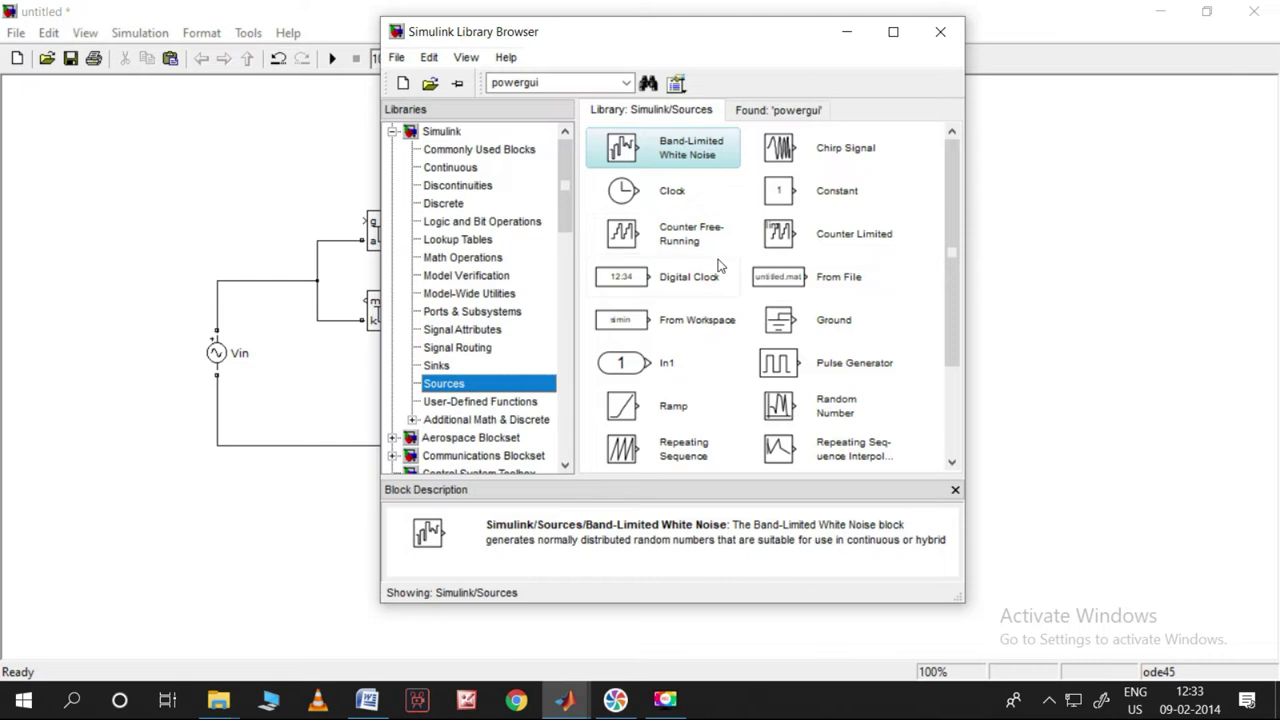
pyautogui.moveTo(775, 360)
pyautogui.mouseDown()
pyautogui.moveTo(1040, 355)
pyautogui.moveTo(561, 344)
pyautogui.moveTo(265, 178)
pyautogui.moveTo(323, 186)
pyautogui.moveTo(366, 219)
pyautogui.mouseUp()
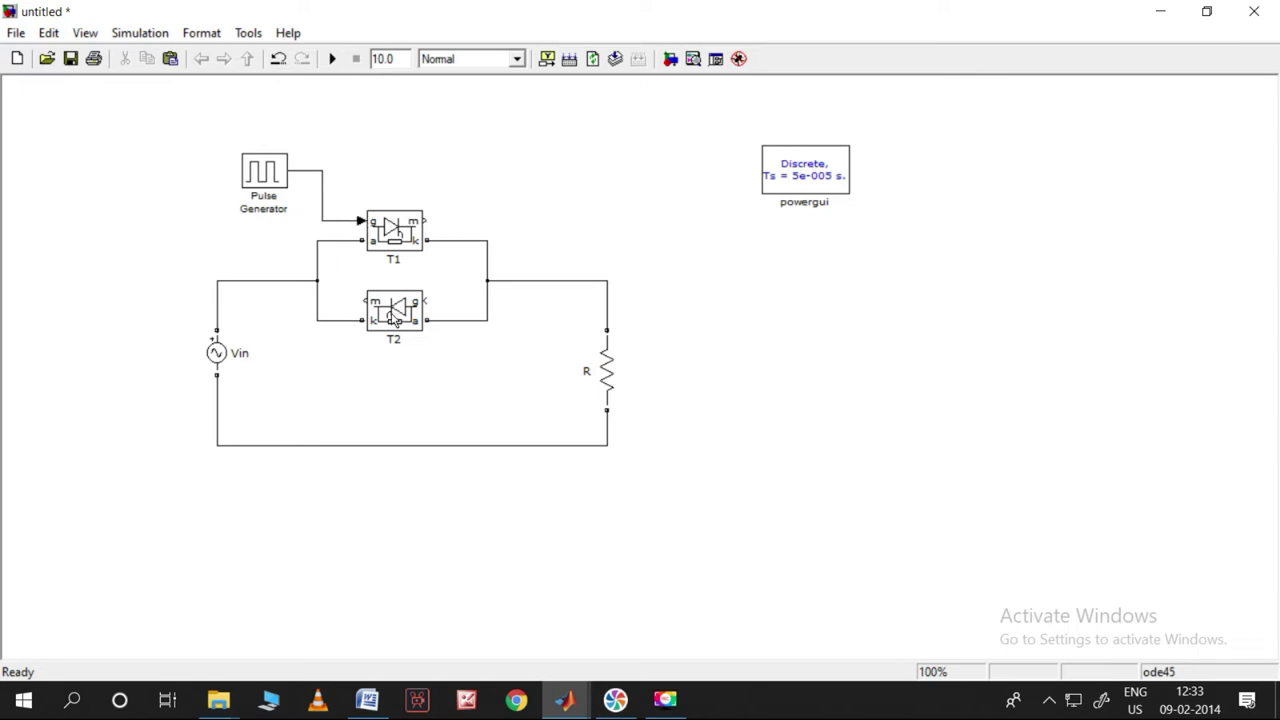
# Step: Move the Pulse Generator below Vin and shift the vertical part of its gate wire to the left of the thyristors' link
pyautogui.moveTo(285, 216); pyautogui.dragTo(200, 182)
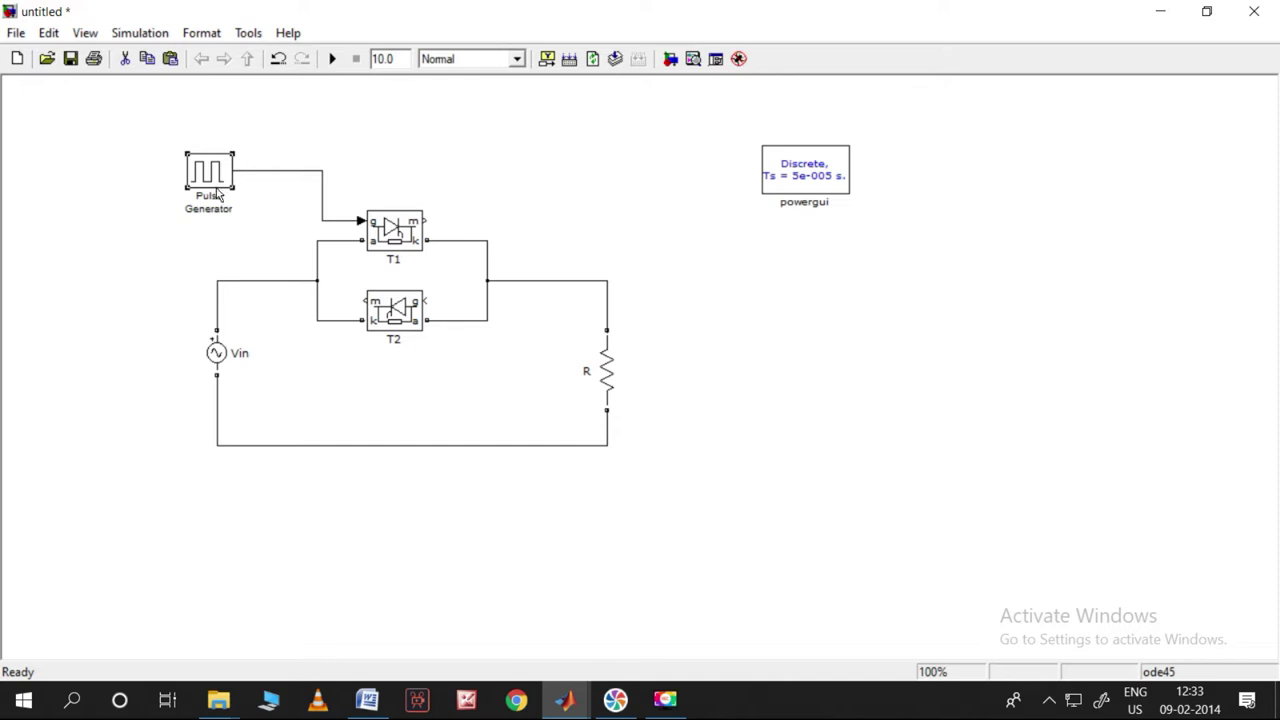
pyautogui.moveTo(240, 313); pyautogui.dragTo(263, 537)
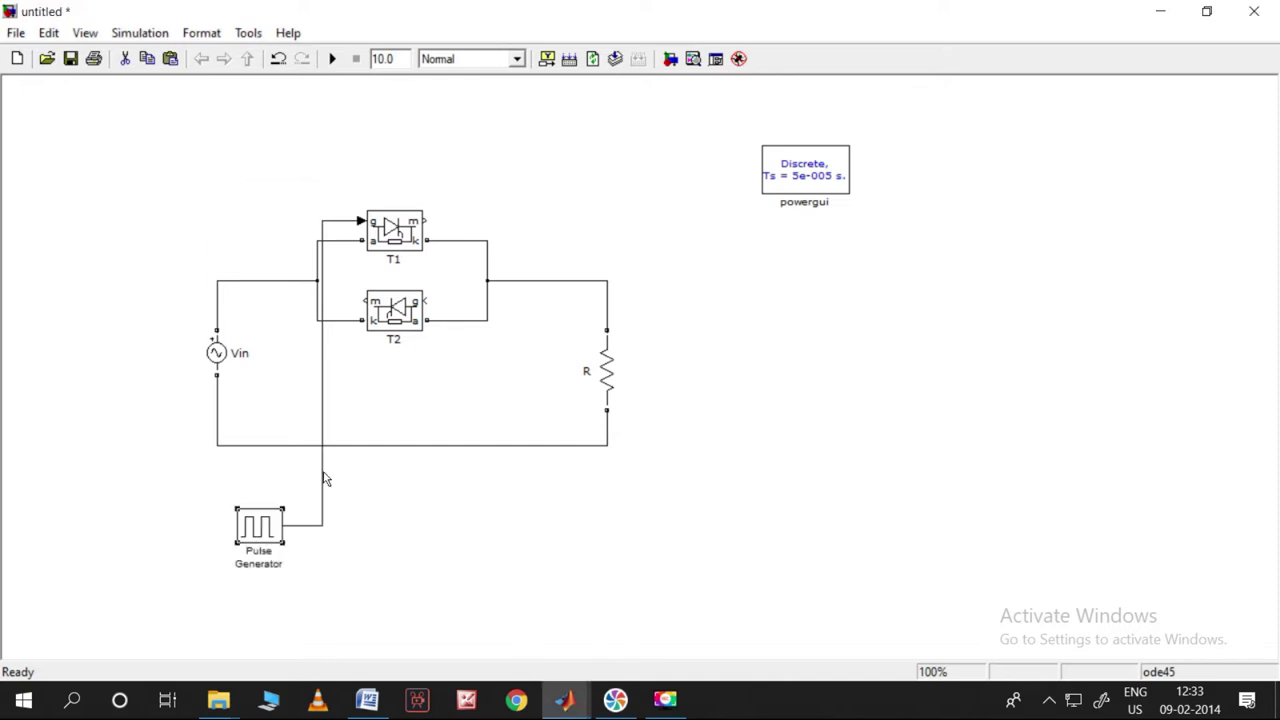
pyautogui.click(323, 394)
pyautogui.moveTo(323, 405); pyautogui.dragTo(302, 403)
pyautogui.moveTo(265, 537); pyautogui.dragTo(235, 537)
pyautogui.click(428, 567)
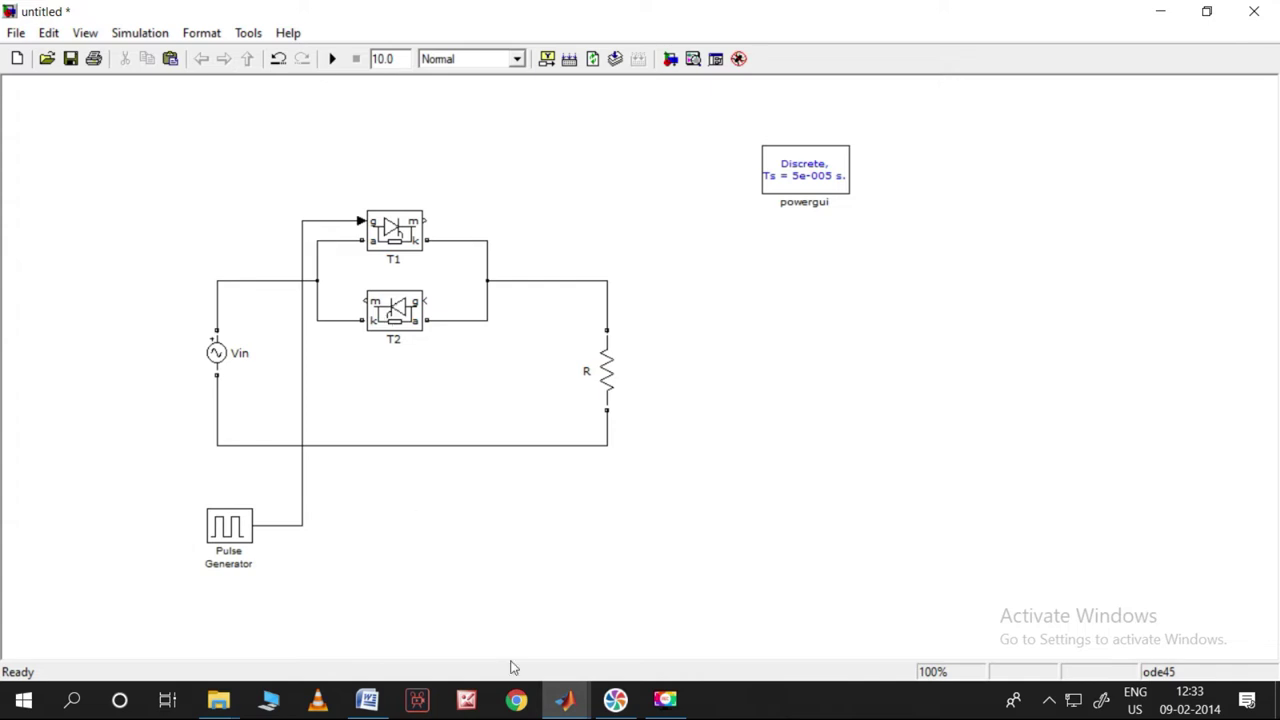
# Step: Search the block library for "and" and look through the results for a logic gate block
pyautogui.click(580, 705)
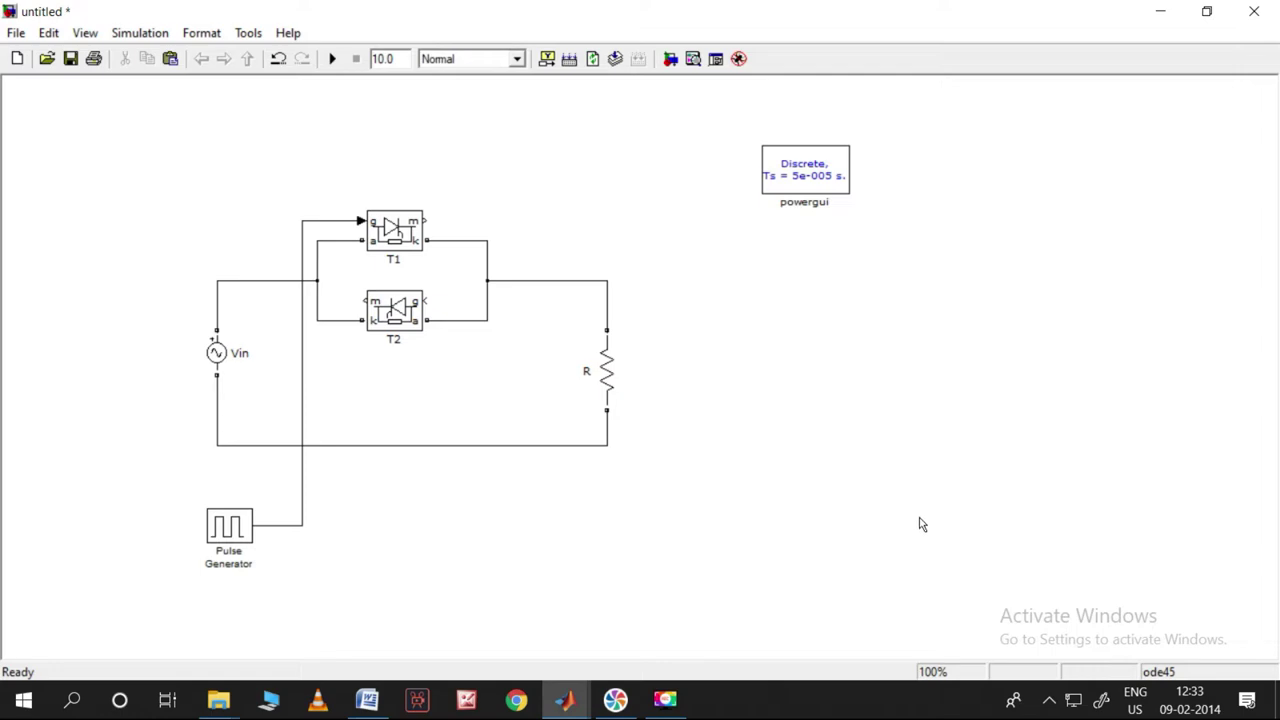
pyautogui.moveTo(583, 705)
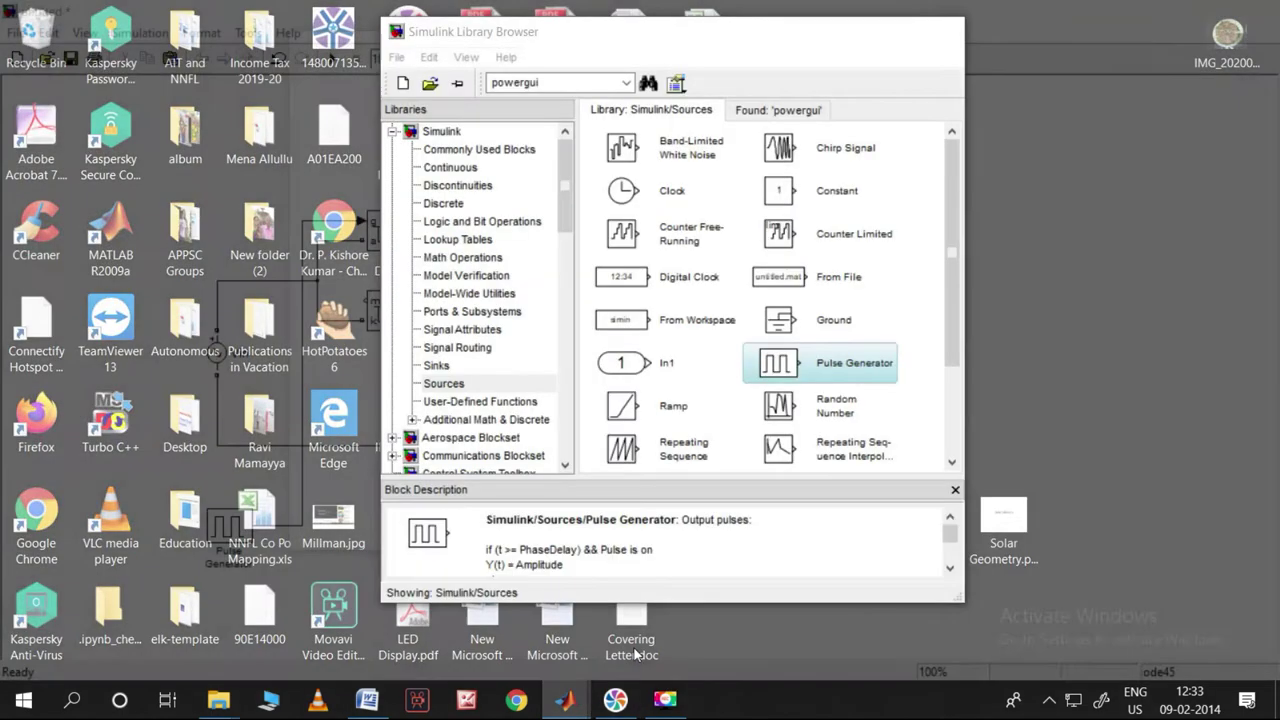
pyautogui.click(637, 655)
pyautogui.doubleClick(562, 85)
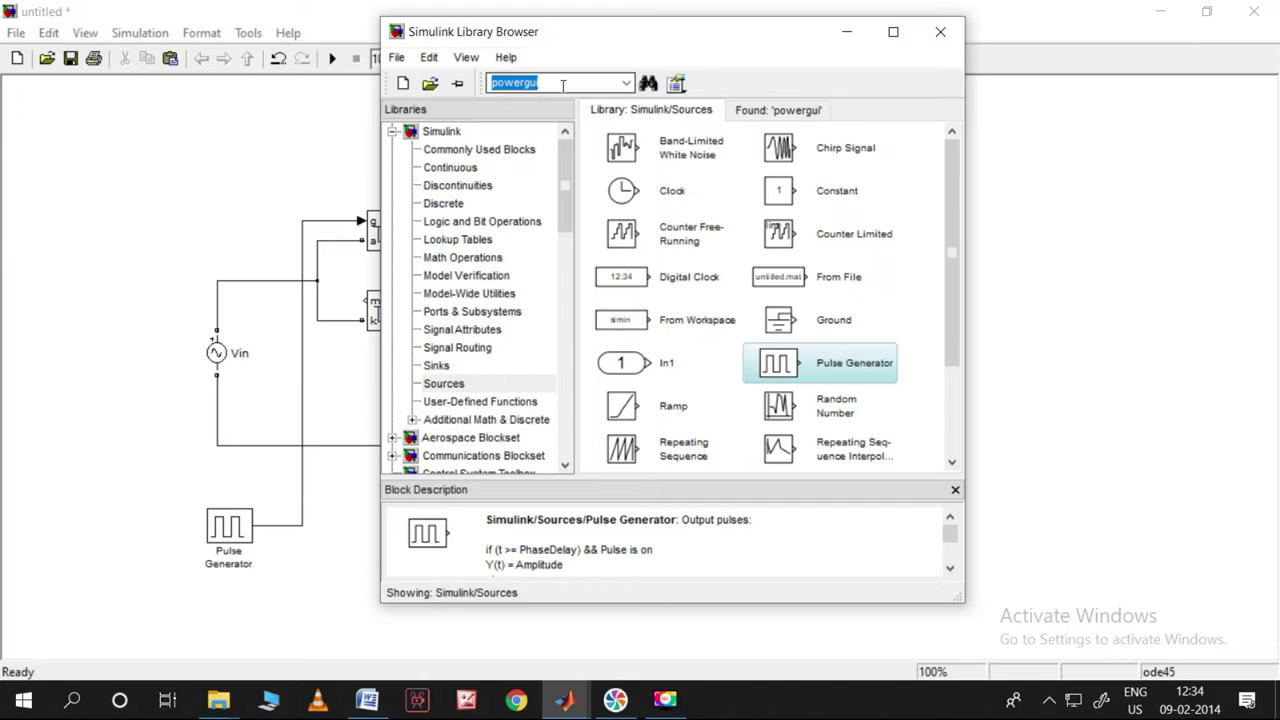
pyautogui.write('lo')
pyautogui.write('and')
pyautogui.press('Return')
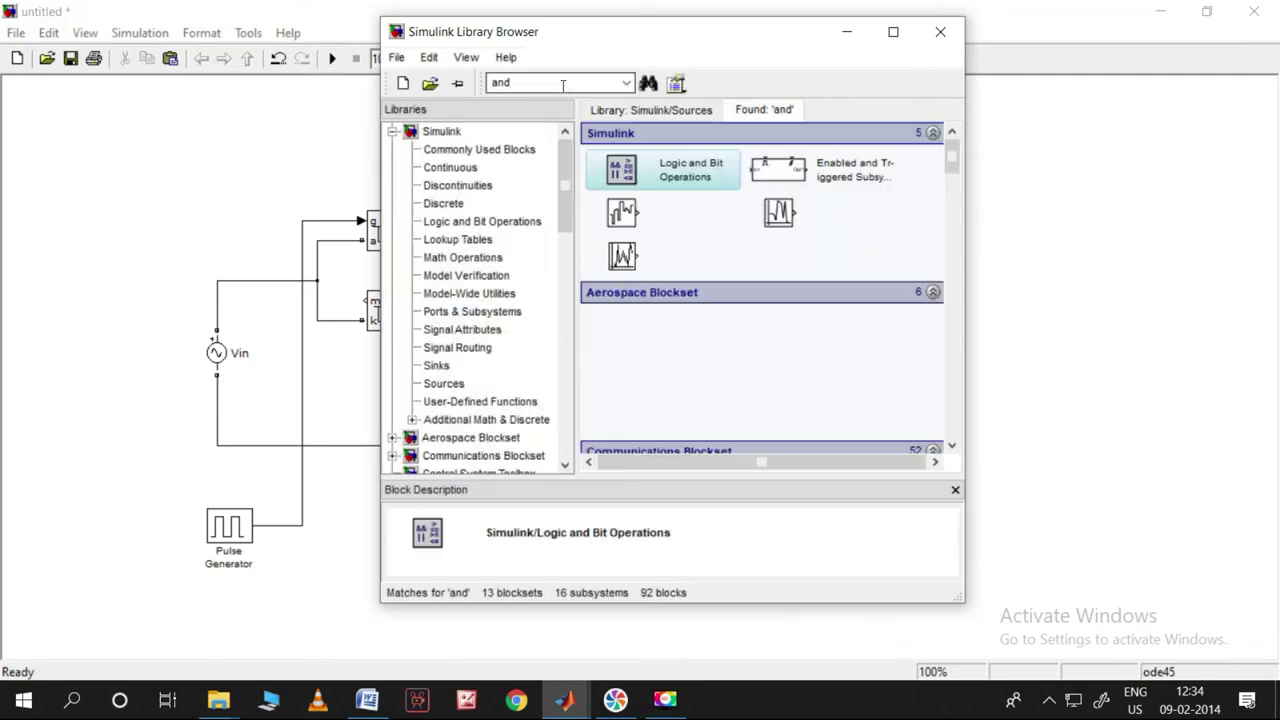
pyautogui.scroll(-10, 866, 285)
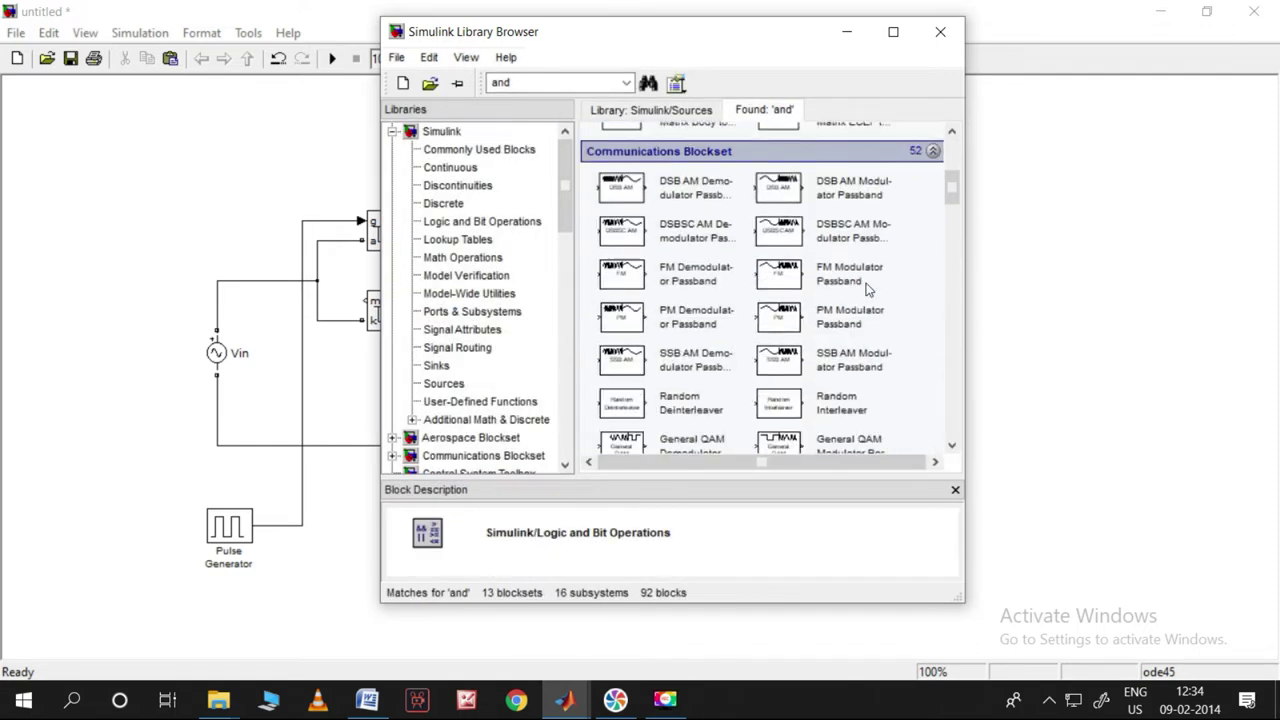
pyautogui.scroll(-10, 866, 288)
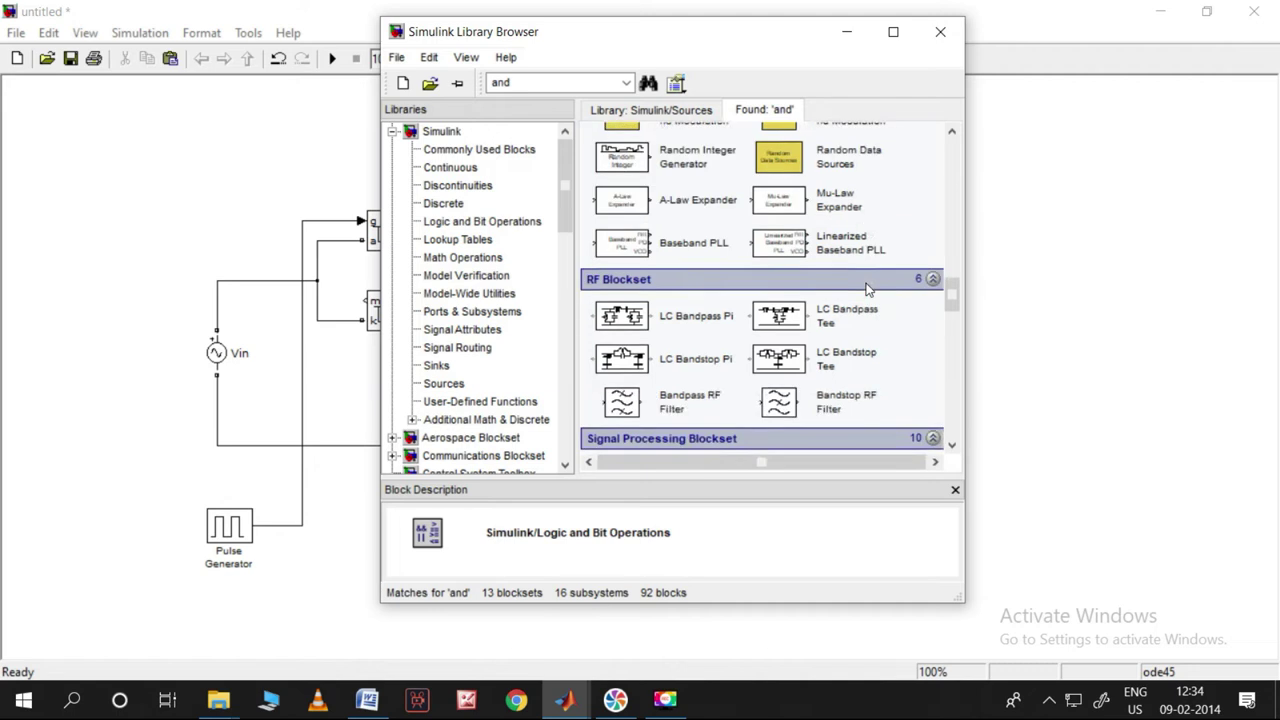
pyautogui.scroll(-8, 866, 288)
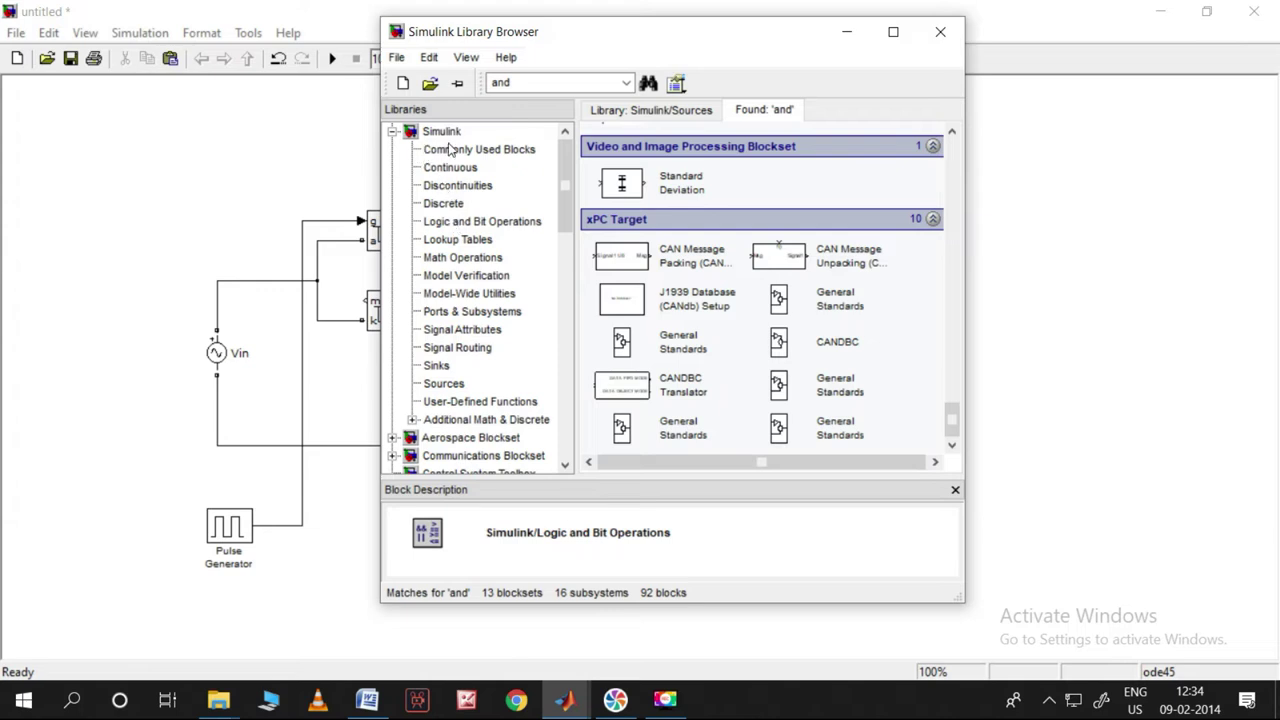
# Step: Add a Logical Operator block from the Logic and Bit Operations library to the right of the Pulse Generator
pyautogui.click(455, 225)
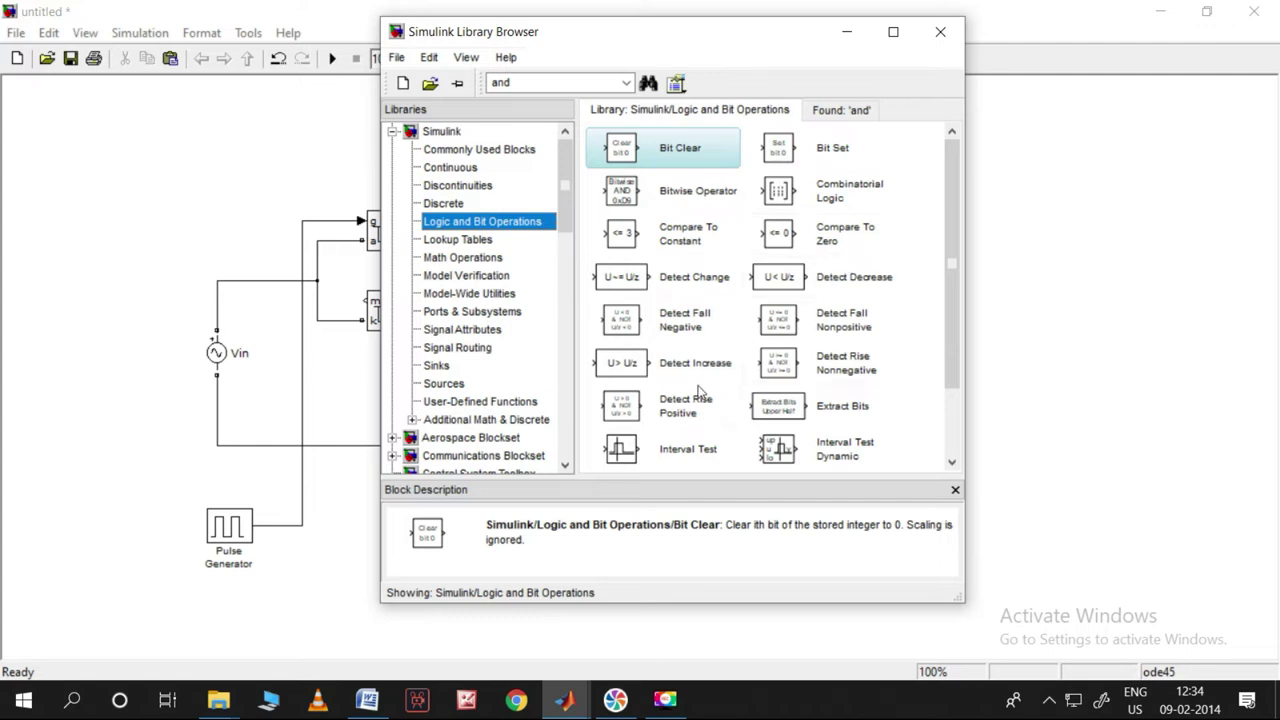
pyautogui.click(718, 325)
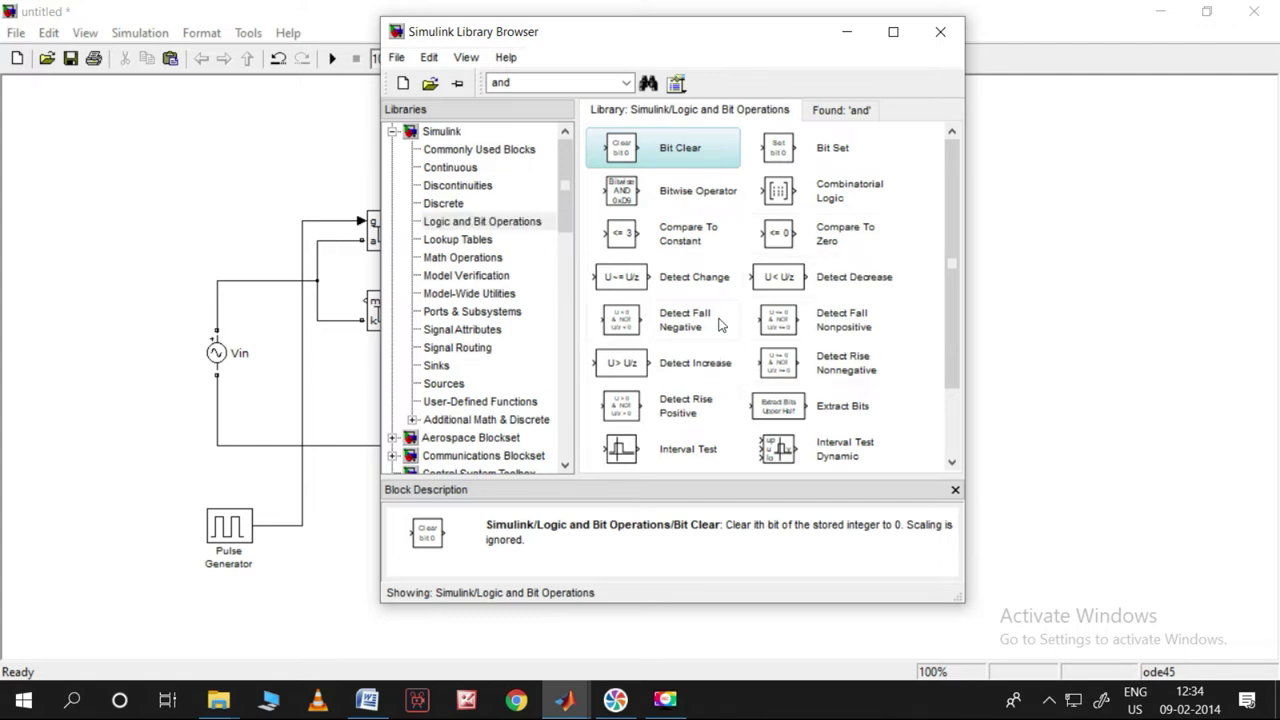
pyautogui.scroll(-2, 718, 325)
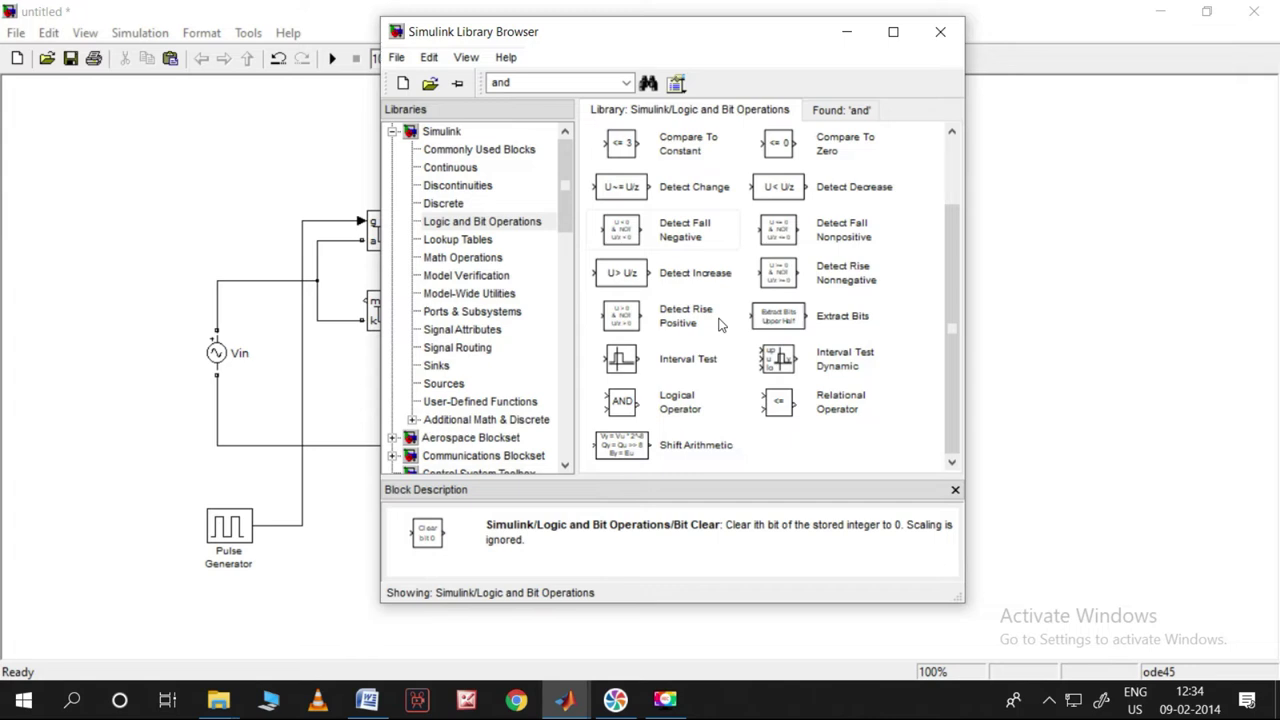
pyautogui.moveTo(660, 405); pyautogui.dragTo(361, 533)
# Step: Set the Logical Operator block's operator to NOT
pyautogui.doubleClick(361, 533)
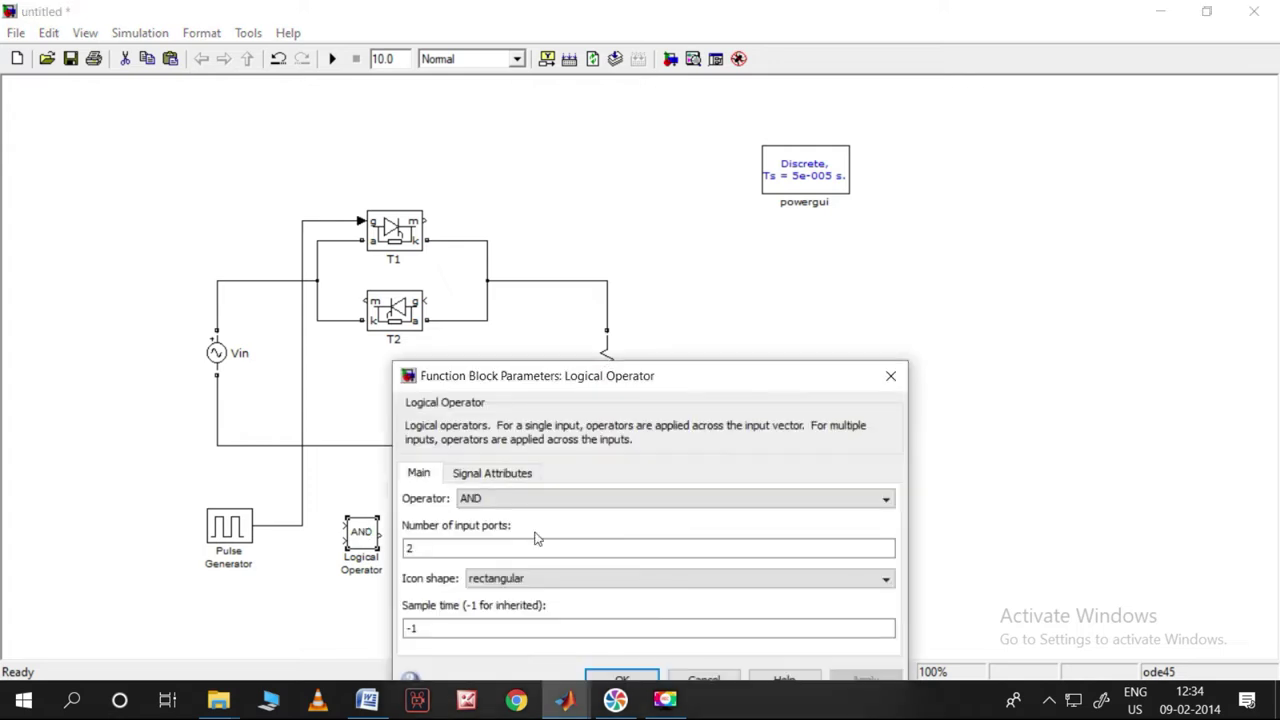
pyautogui.click(584, 500)
pyautogui.click(499, 600)
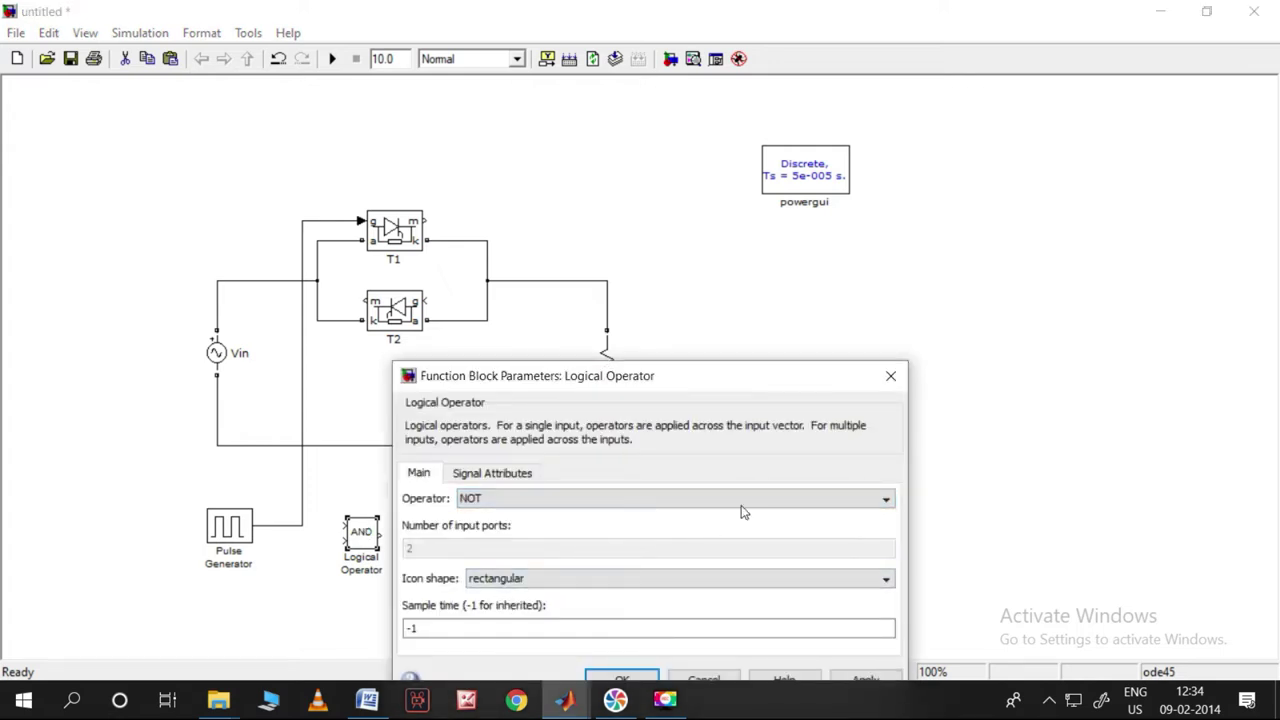
pyautogui.moveTo(791, 375); pyautogui.dragTo(889, 154)
pyautogui.click(945, 460)
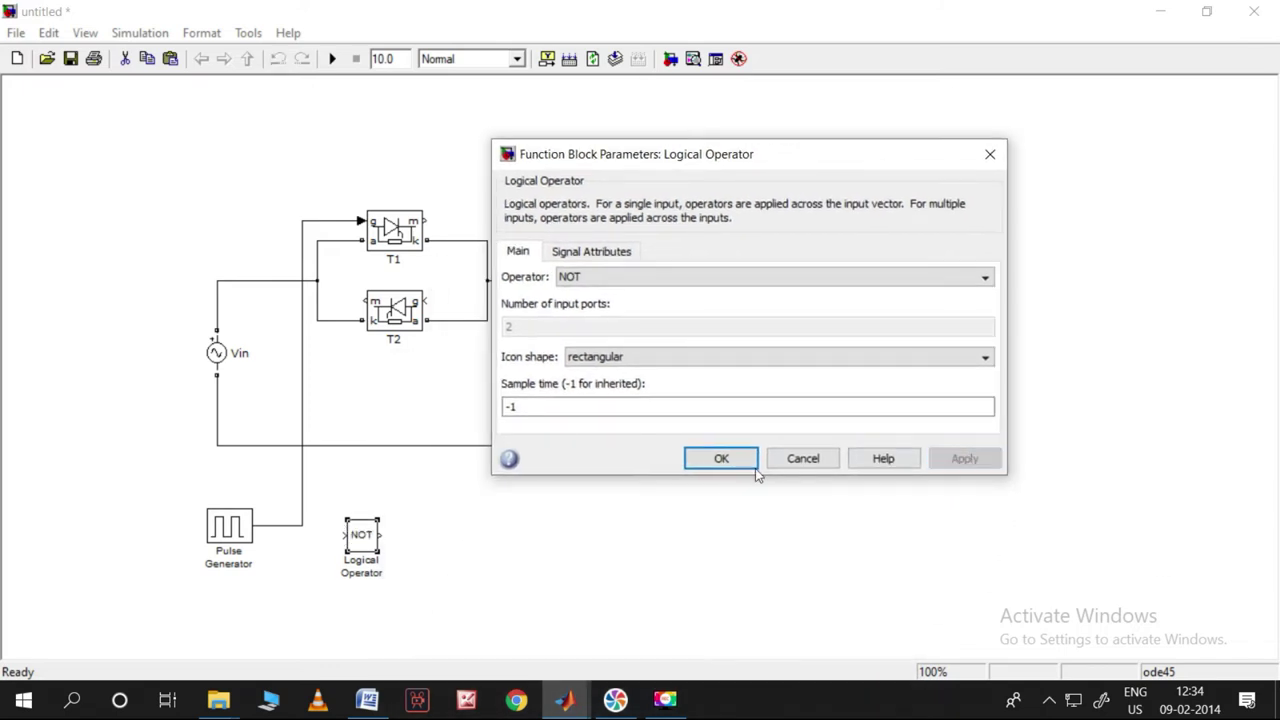
pyautogui.click(720, 458)
# Step: Wire the Pulse Generator signal through the NOT block to T2's gate and straighten the wire's end at the gate
pyautogui.moveTo(372, 544); pyautogui.dragTo(426, 300)
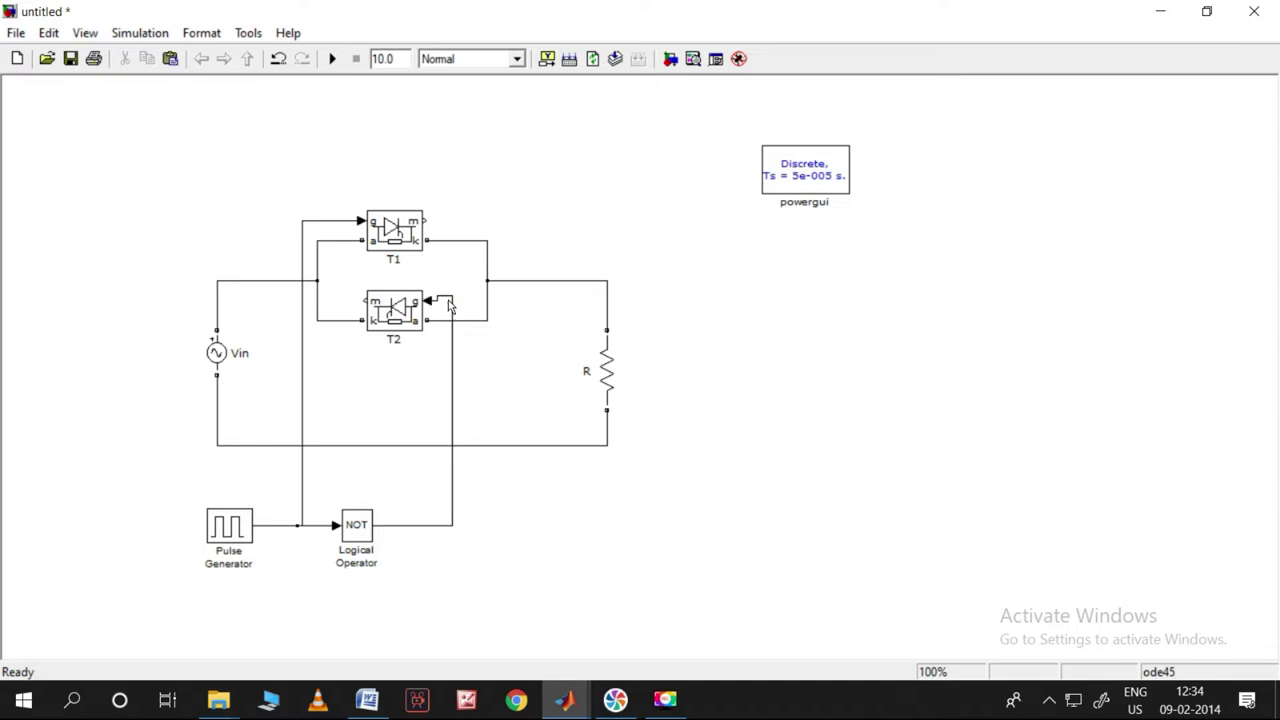
pyautogui.click(446, 305)
pyautogui.moveTo(441, 310); pyautogui.dragTo(438, 300)
pyautogui.click(515, 375)
# Step: Set Vin's peak amplitude to 141.4 V and its frequency to 50 Hz
pyautogui.click(217, 352)
pyautogui.doubleClick(217, 352)
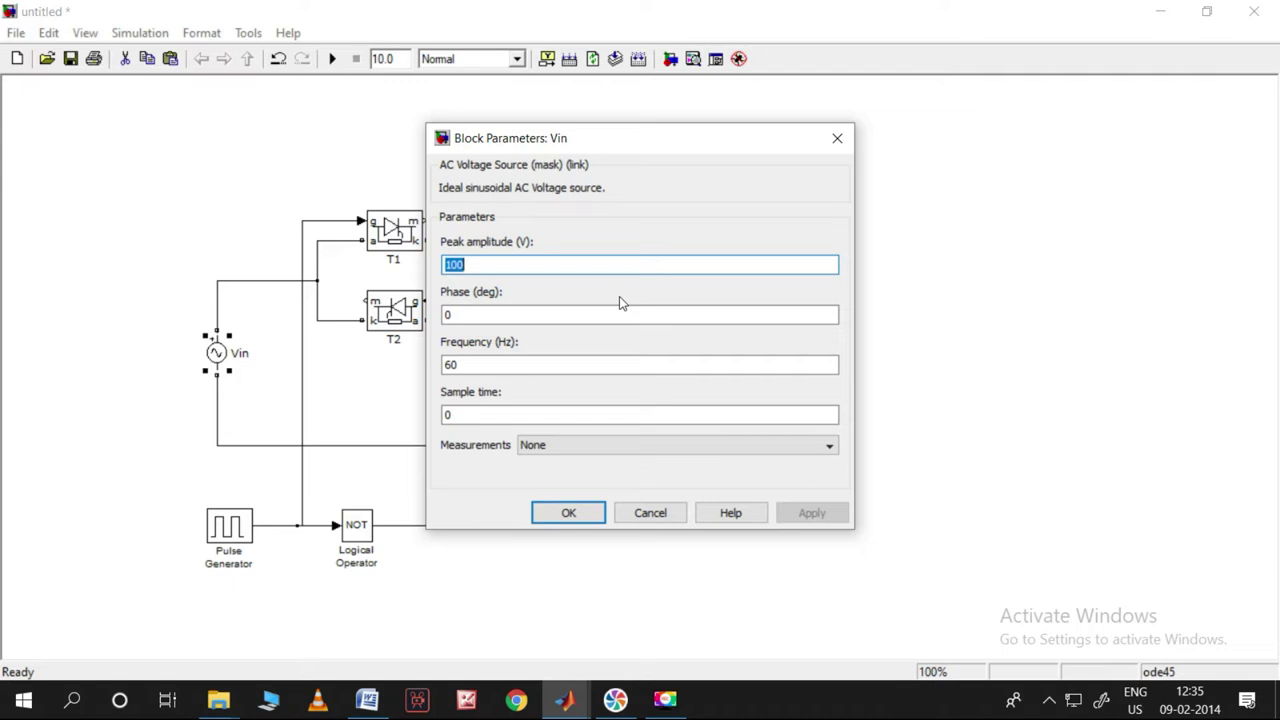
pyautogui.write('141.4')
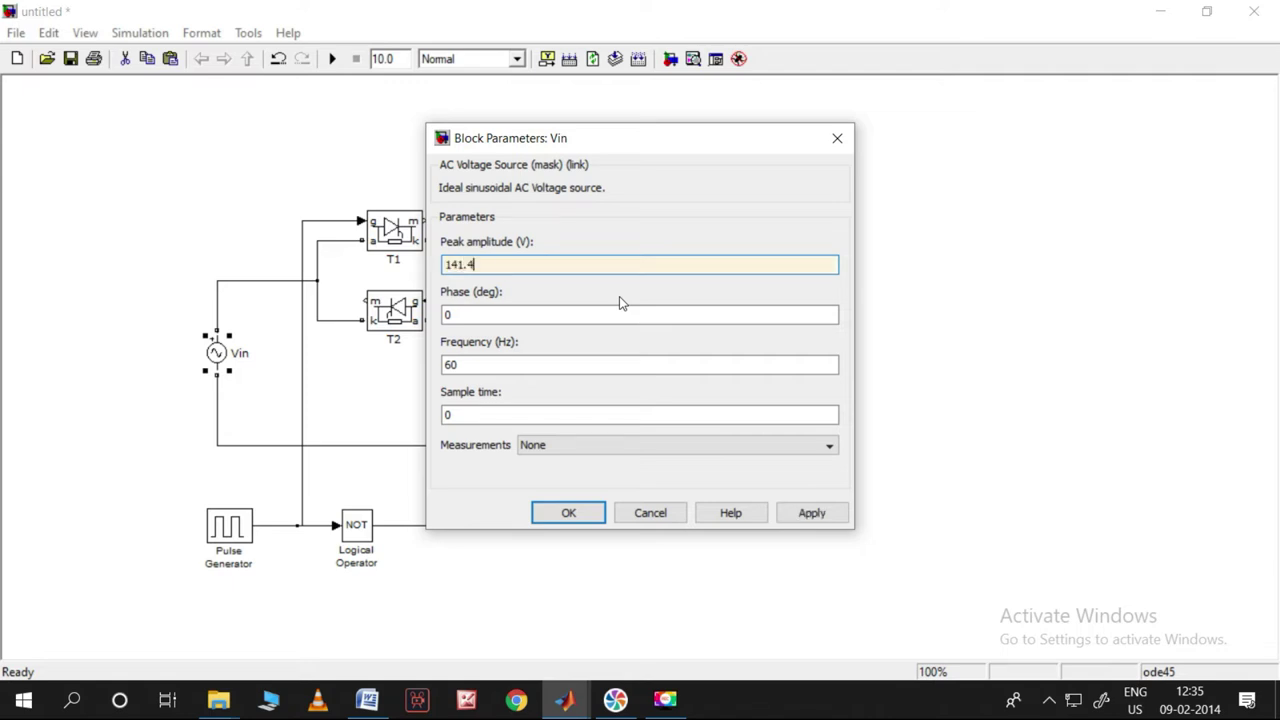
pyautogui.click(812, 513)
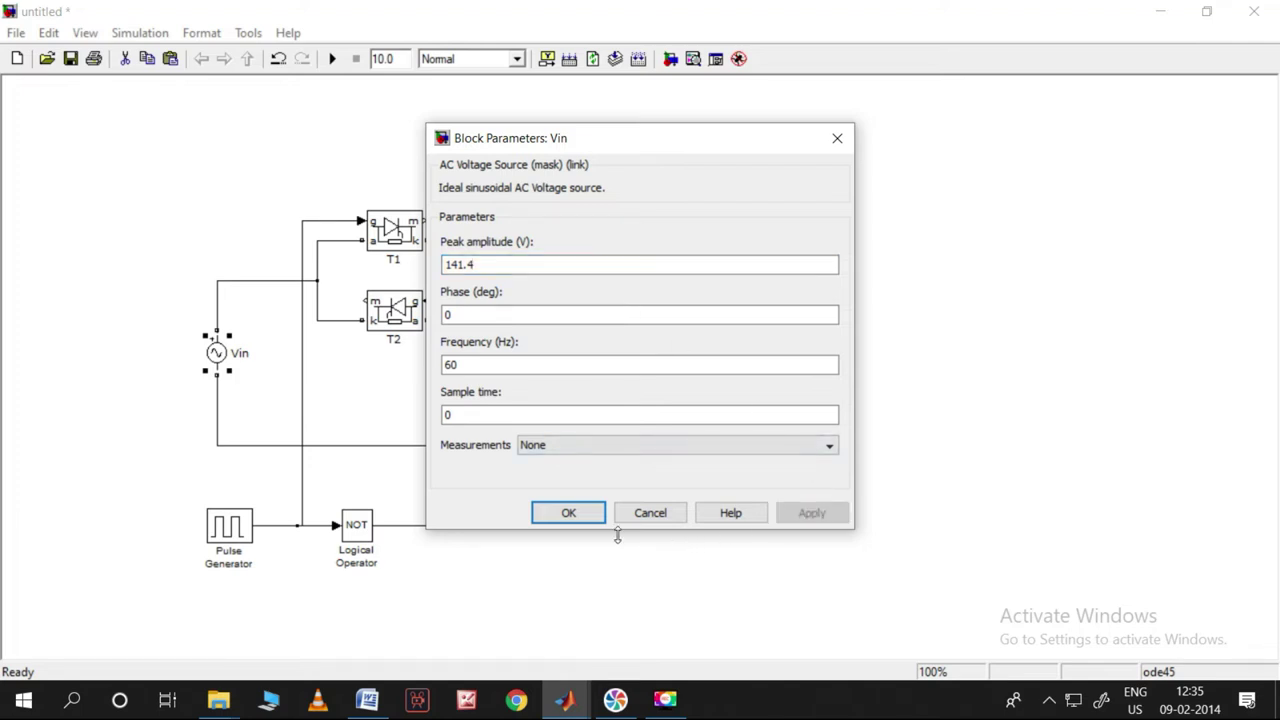
pyautogui.click(570, 514)
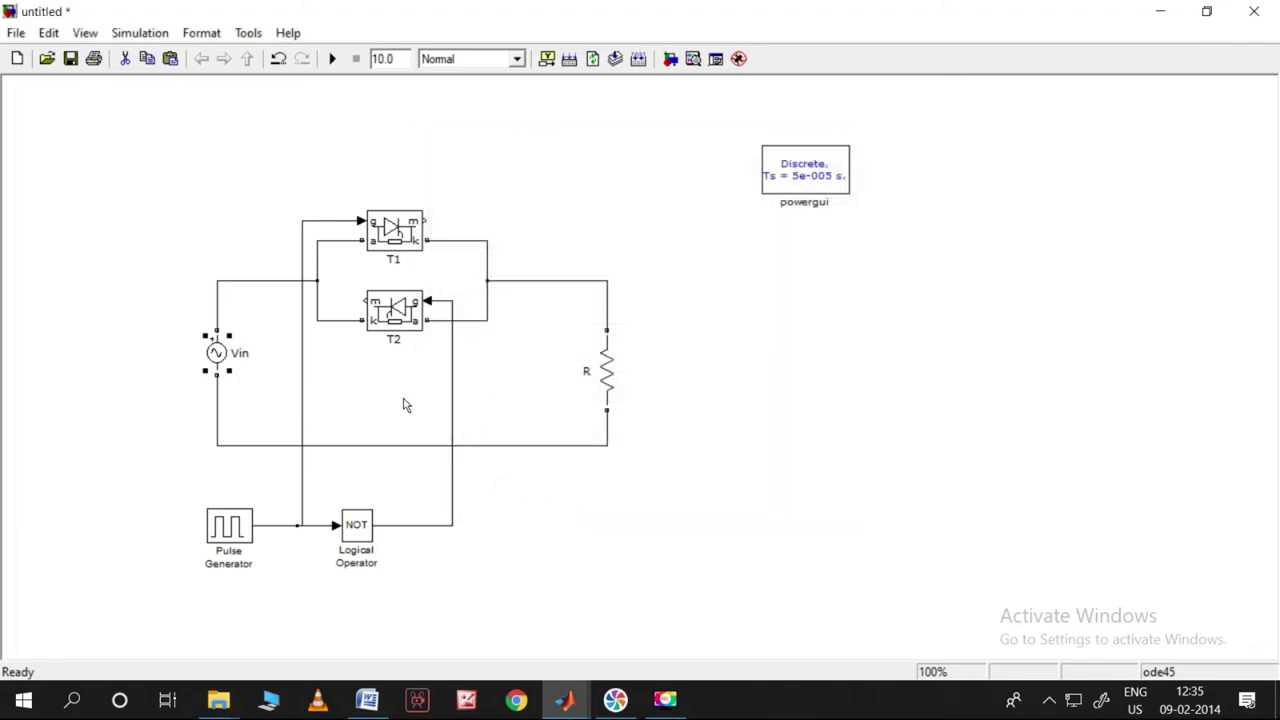
pyautogui.doubleClick(218, 355)
pyautogui.doubleClick(477, 366)
pyautogui.write('50')
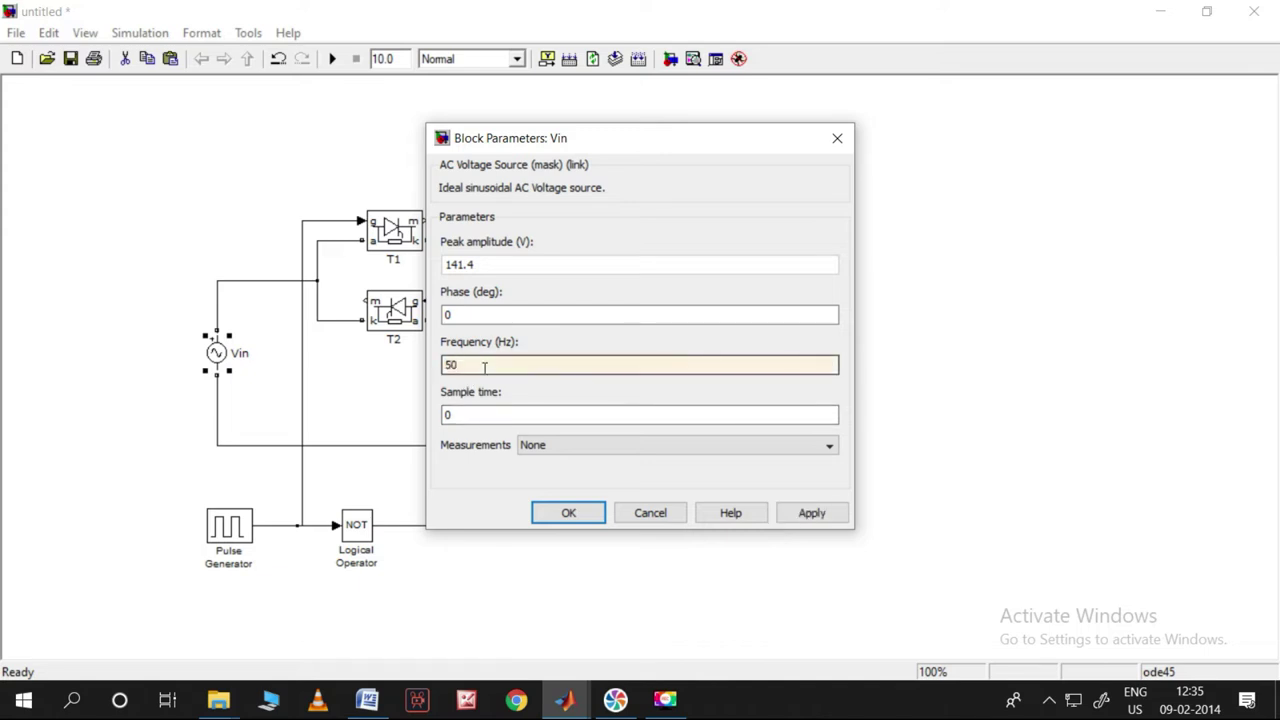
pyautogui.click(815, 514)
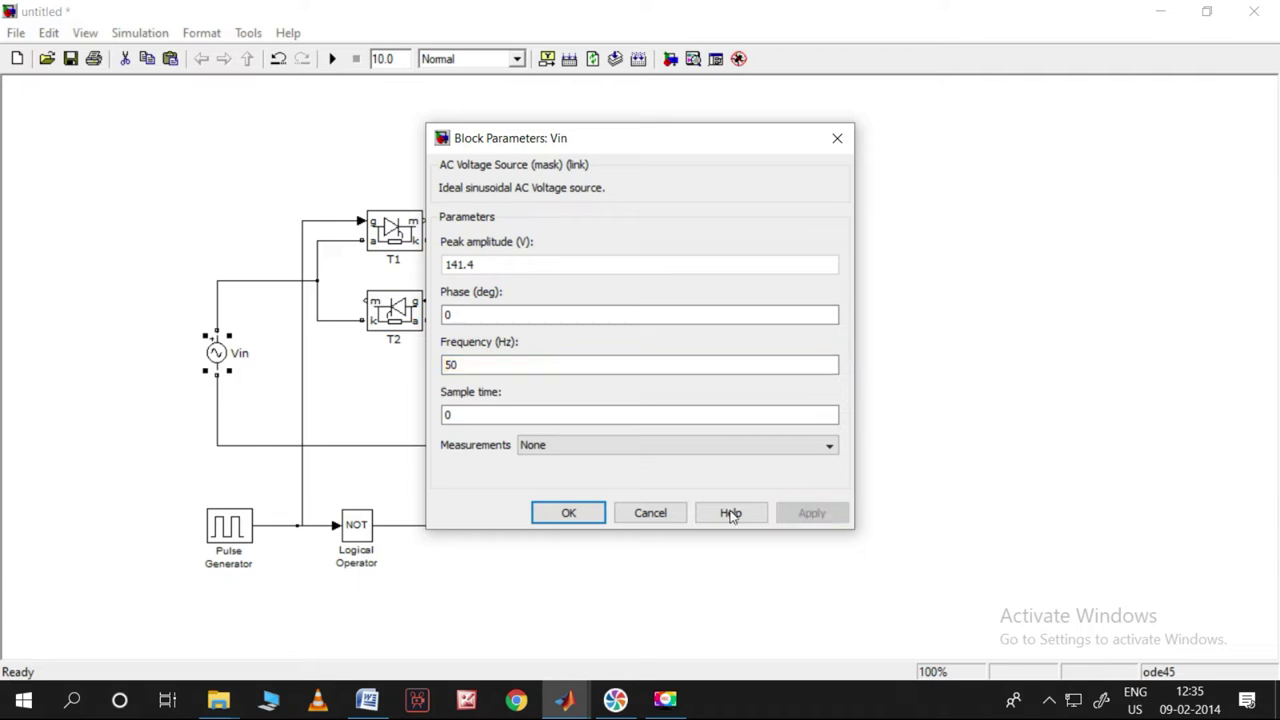
pyautogui.click(569, 522)
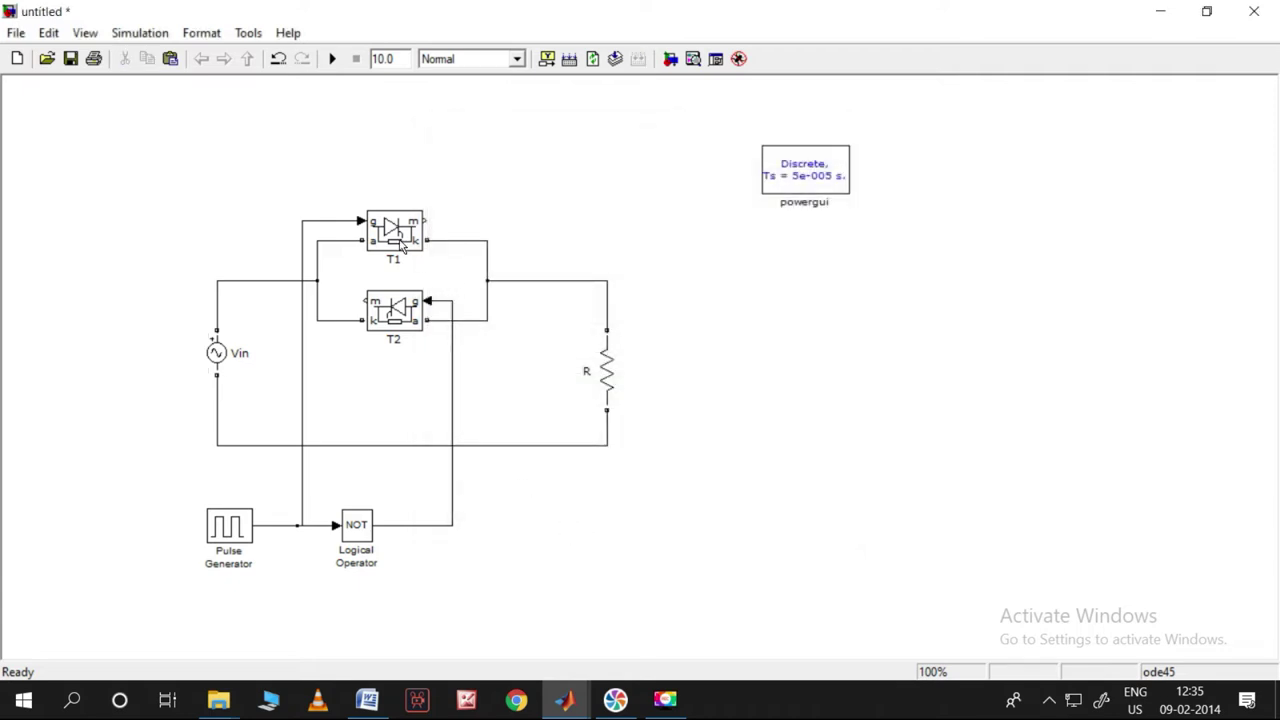
# Step: Check the branch type and resistance in the parameters of load R
pyautogui.click(603, 382)
pyautogui.doubleClick(603, 382)
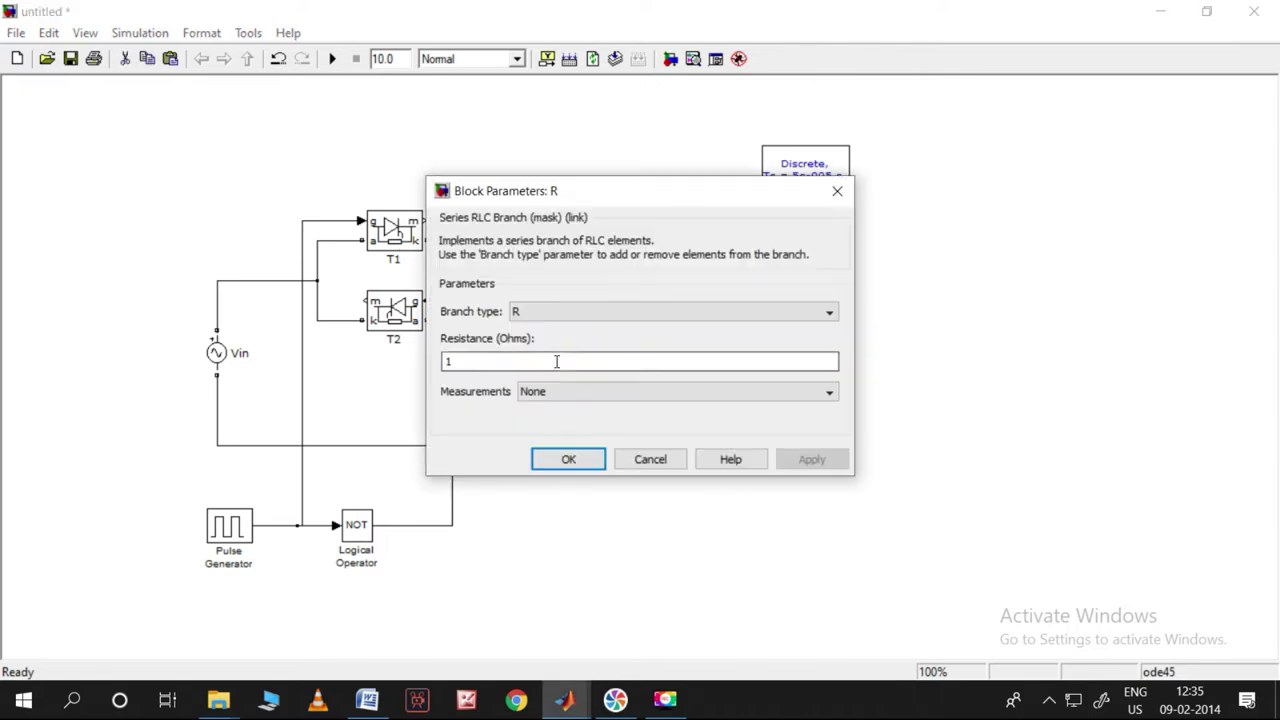
pyautogui.click(574, 459)
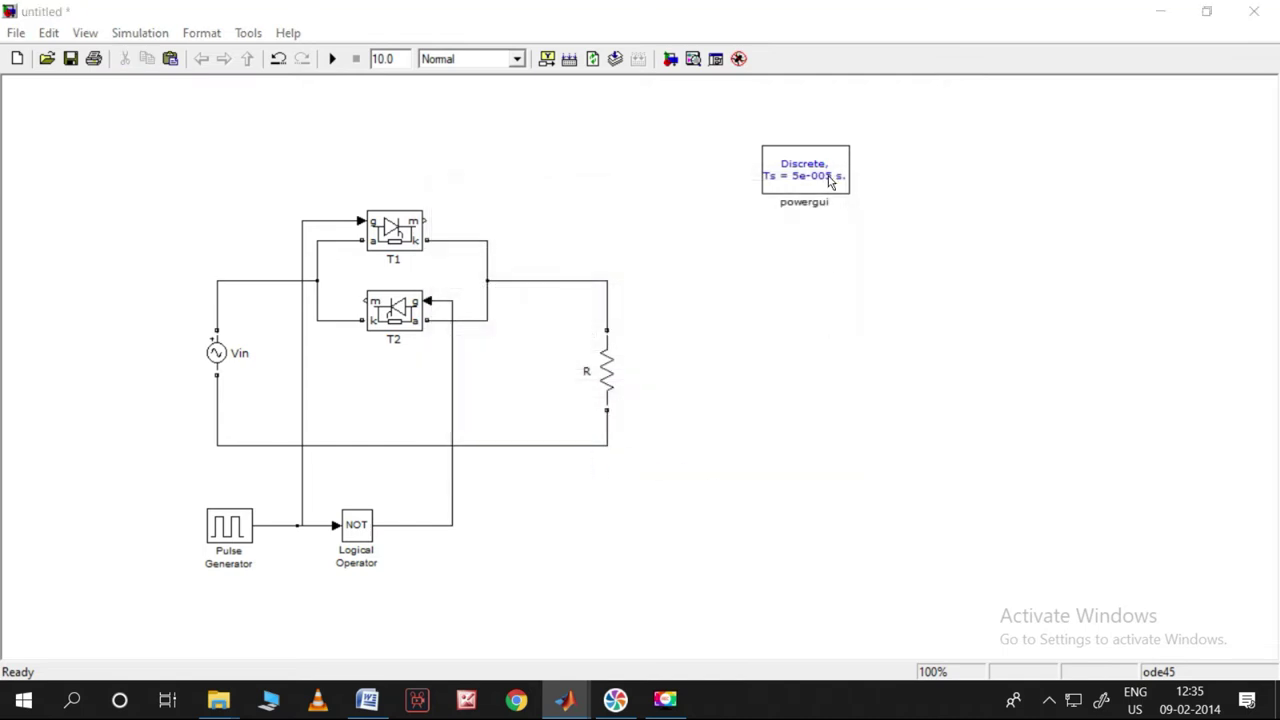
# Step: Spread out the layout by moving powergui up and right, Vin further left, and R slightly up
pyautogui.moveTo(824, 180); pyautogui.dragTo(889, 165)
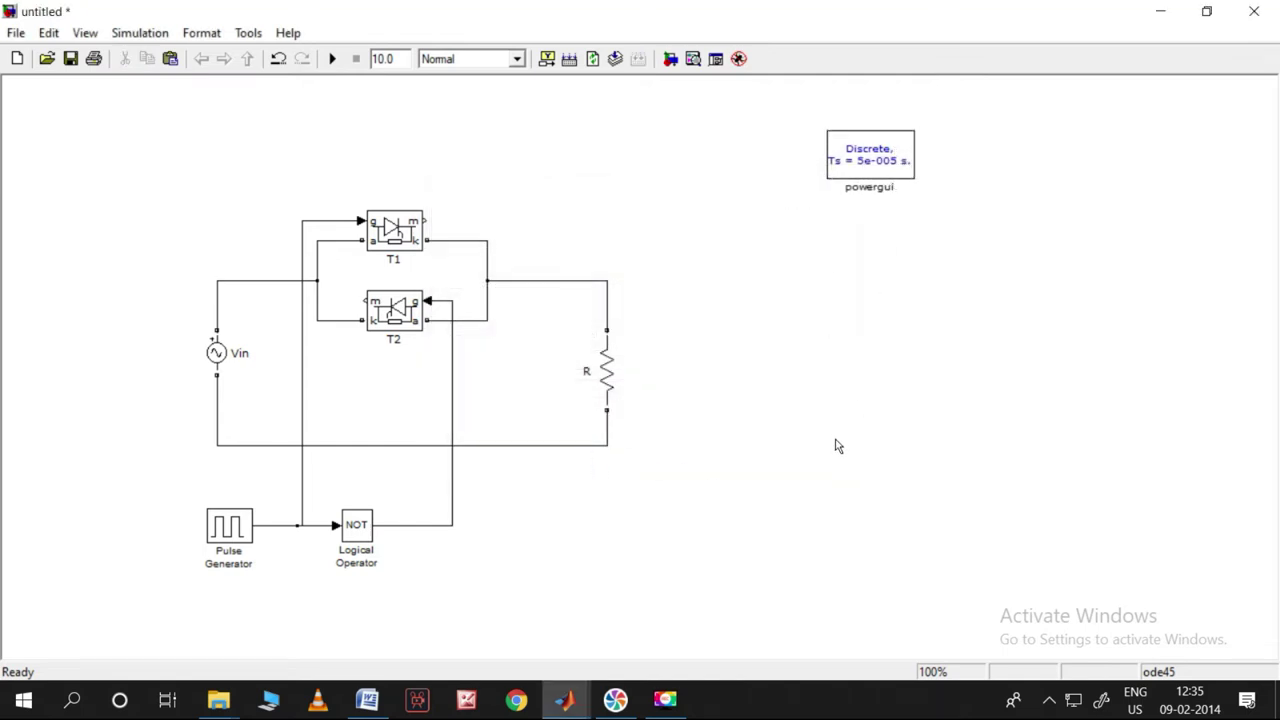
pyautogui.moveTo(216, 354); pyautogui.dragTo(111, 359)
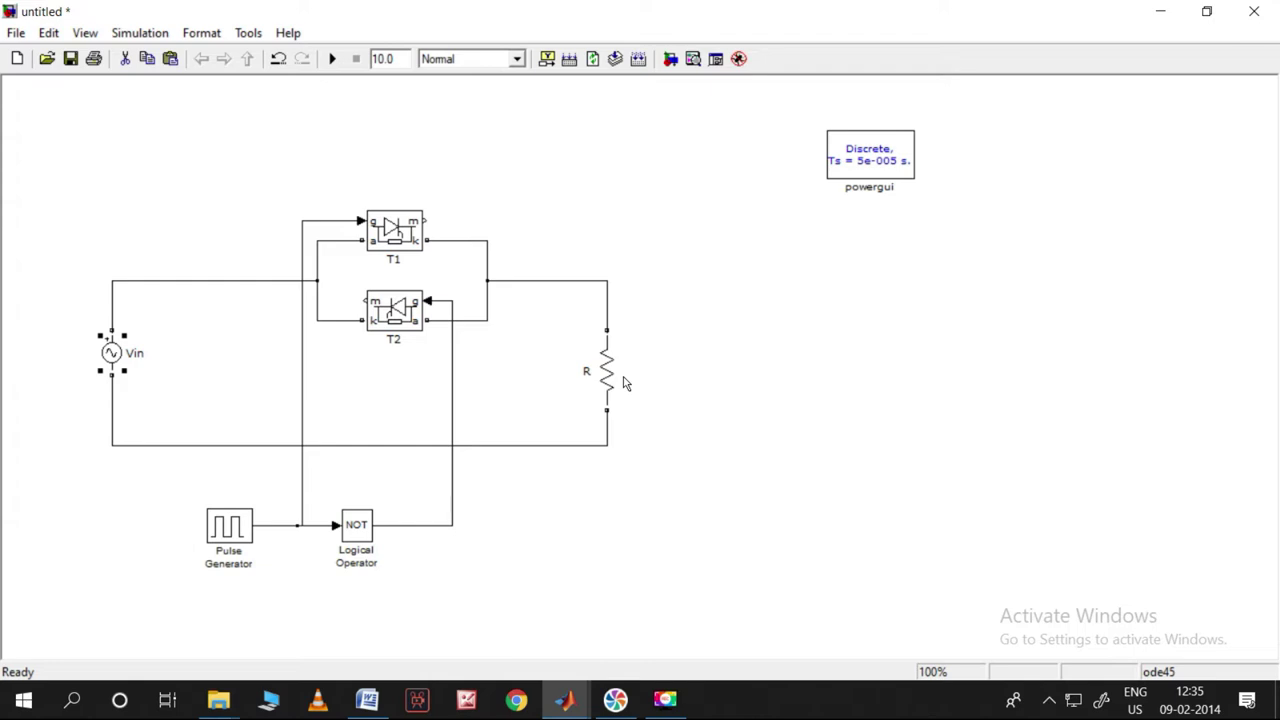
pyautogui.moveTo(607, 378); pyautogui.dragTo(607, 363)
pyautogui.click(774, 372)
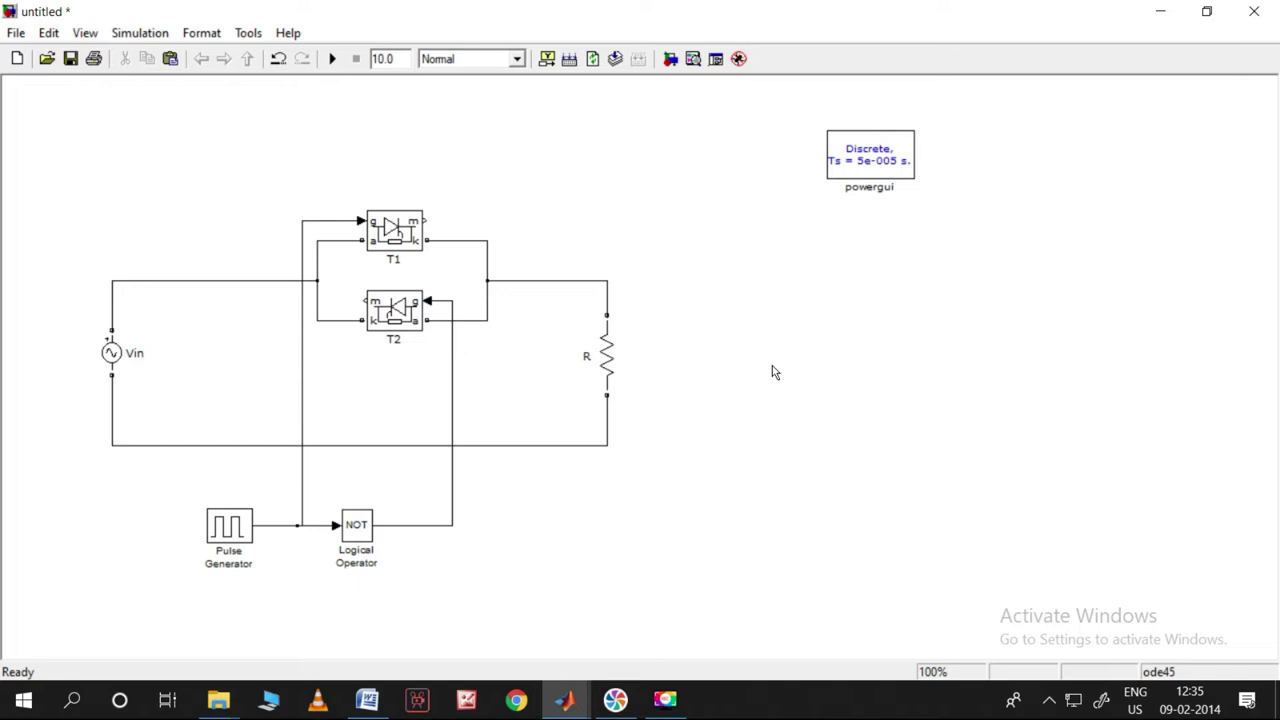
# Step: Add a Multimeter block from the SimPowerSystems Measurements library to the right of R and view its available measurements
pyautogui.moveTo(624, 705)
pyautogui.moveTo(570, 693)
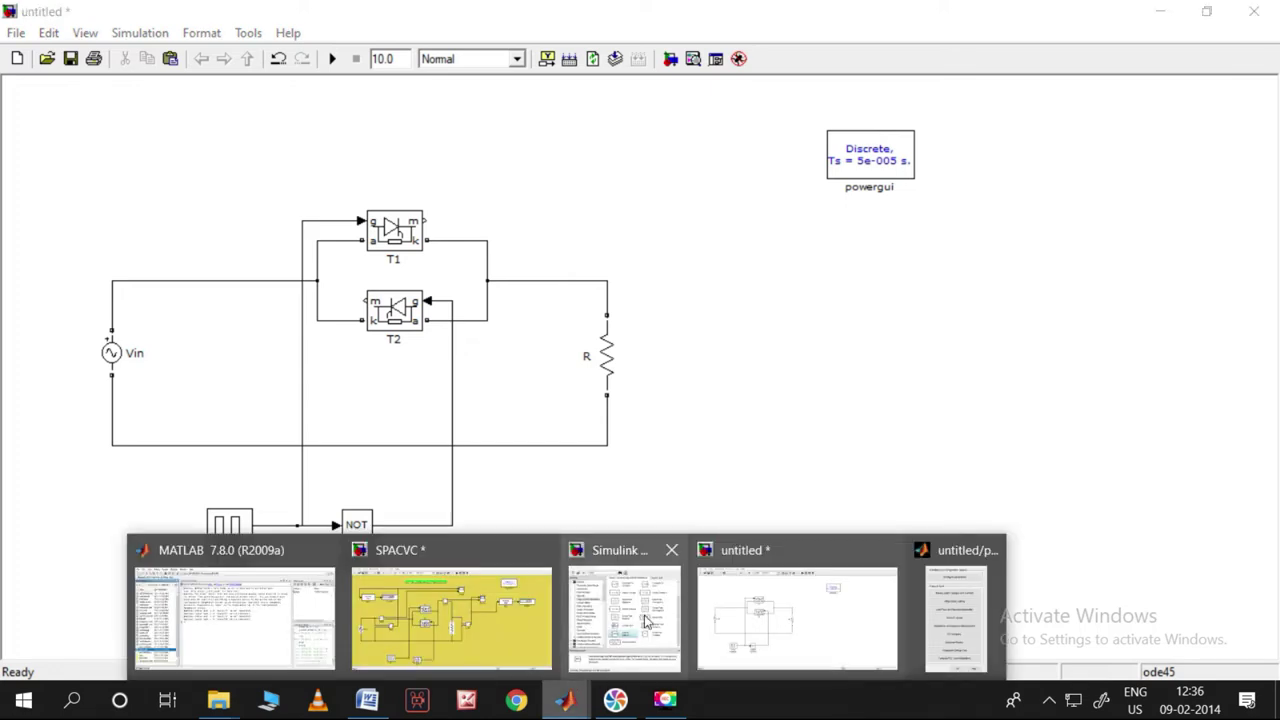
pyautogui.click(642, 618)
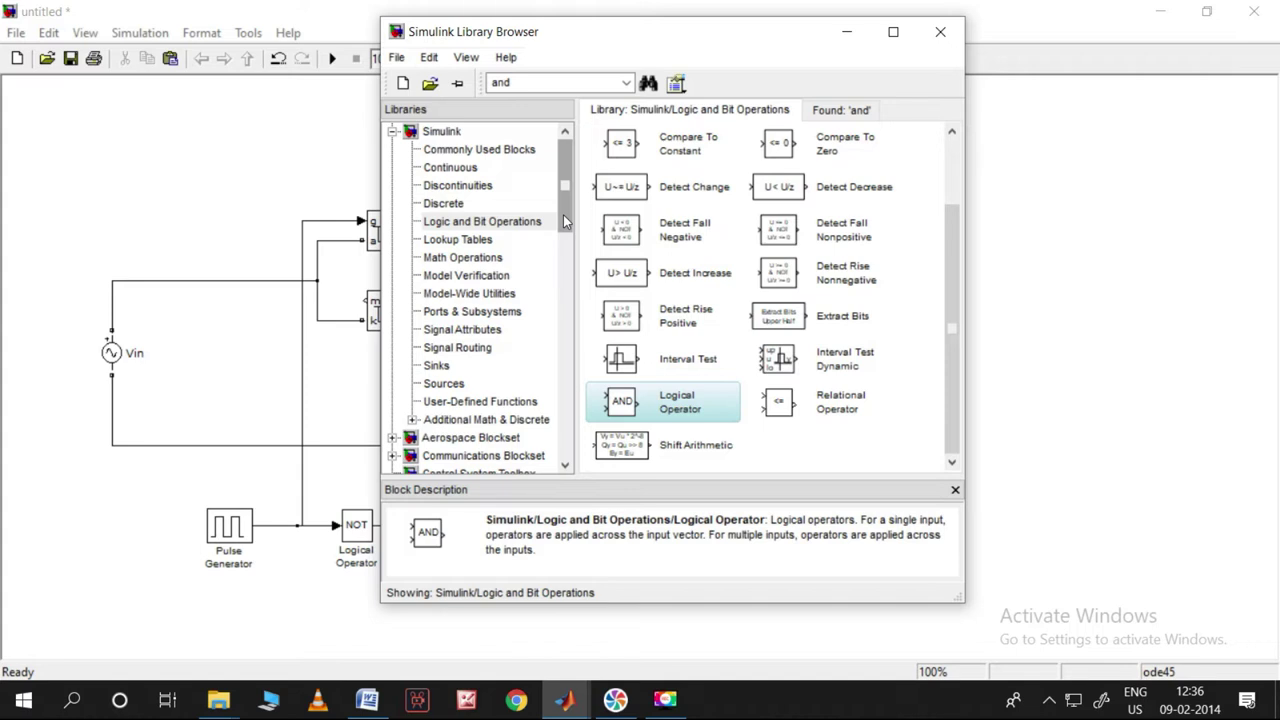
pyautogui.moveTo(570, 222); pyautogui.dragTo(577, 283)
pyautogui.click(393, 131)
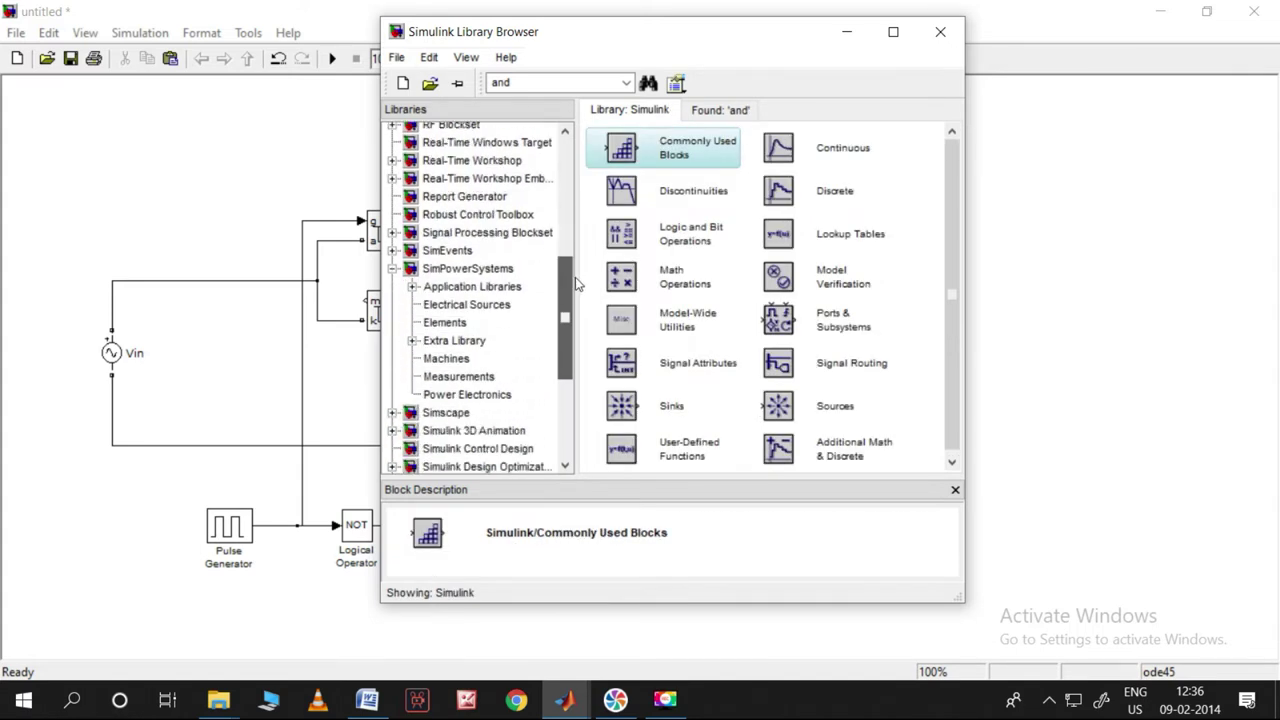
pyautogui.click(440, 378)
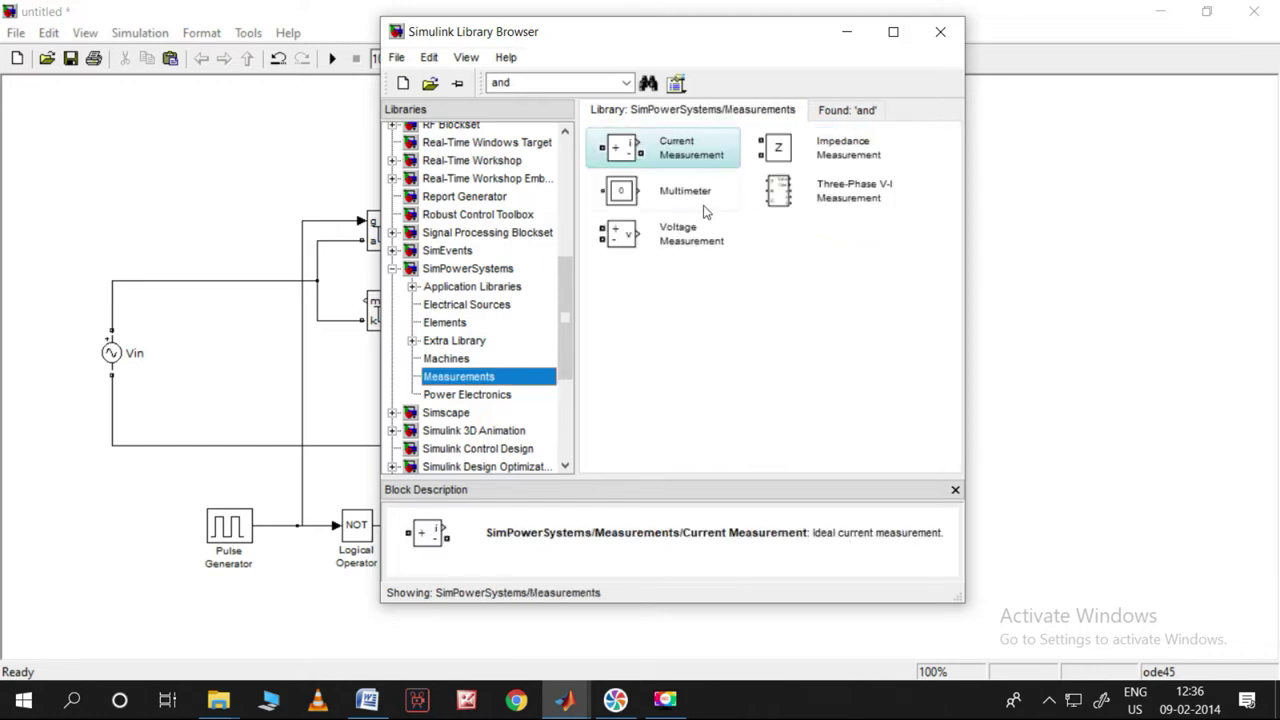
pyautogui.moveTo(678, 197); pyautogui.dragTo(758, 285)
pyautogui.click(814, 337)
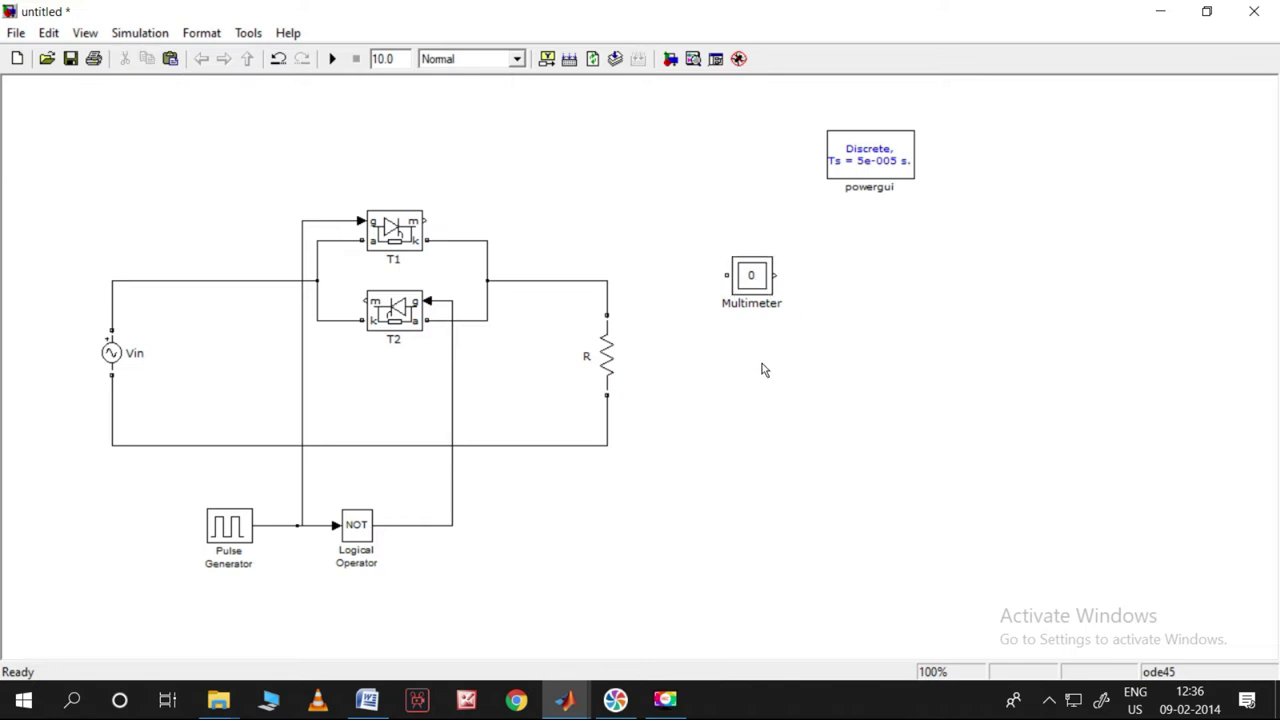
pyautogui.doubleClick(752, 287)
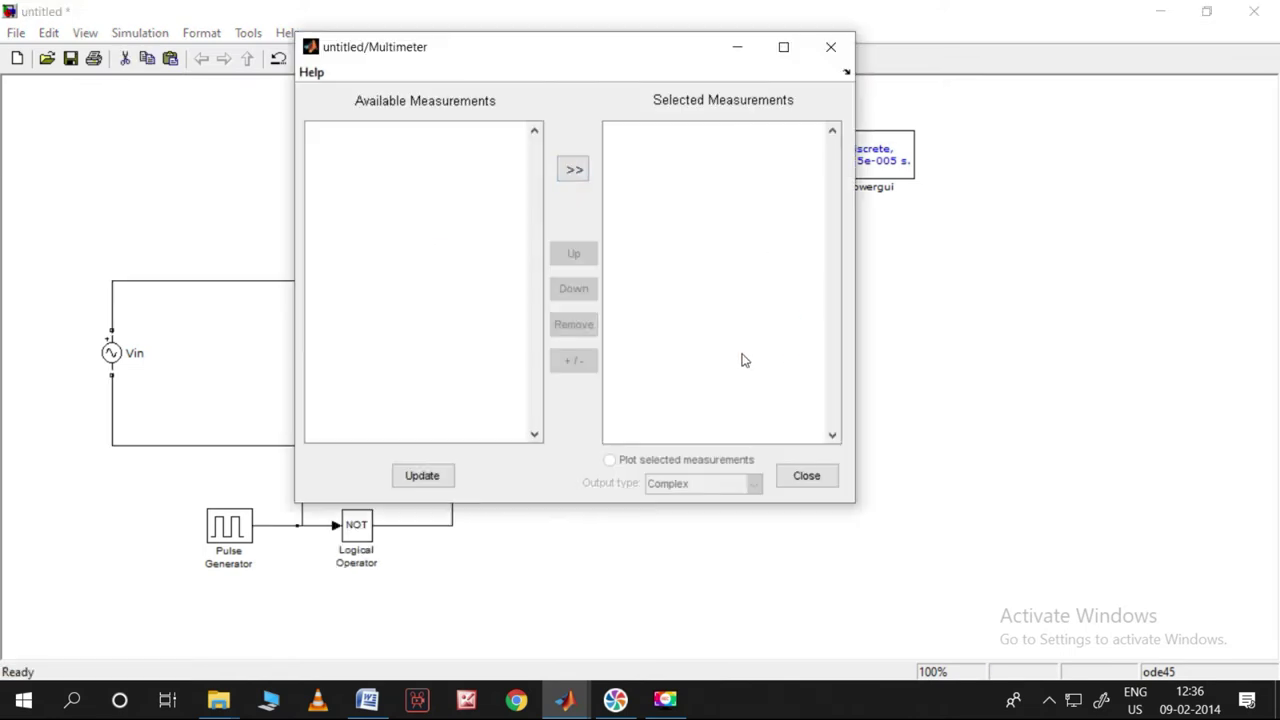
pyautogui.click(830, 47)
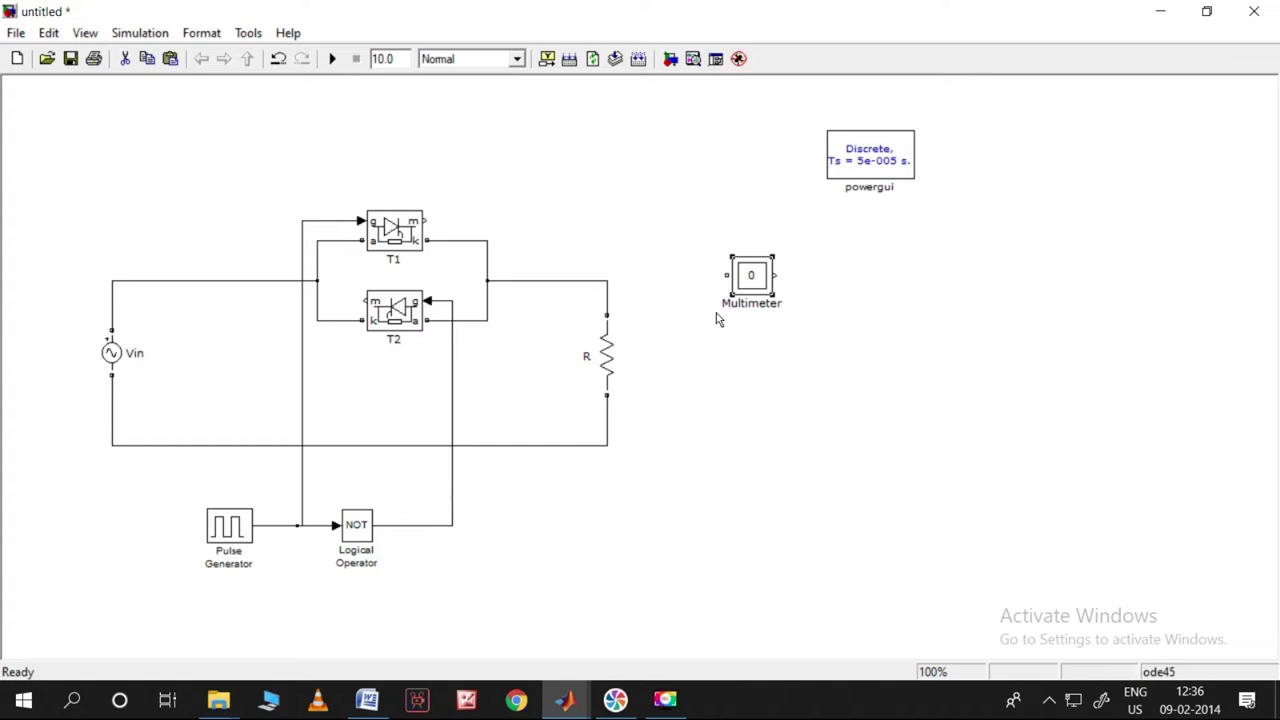
# Step: Set Vin's measurements option to Voltage
pyautogui.doubleClick(112, 353)
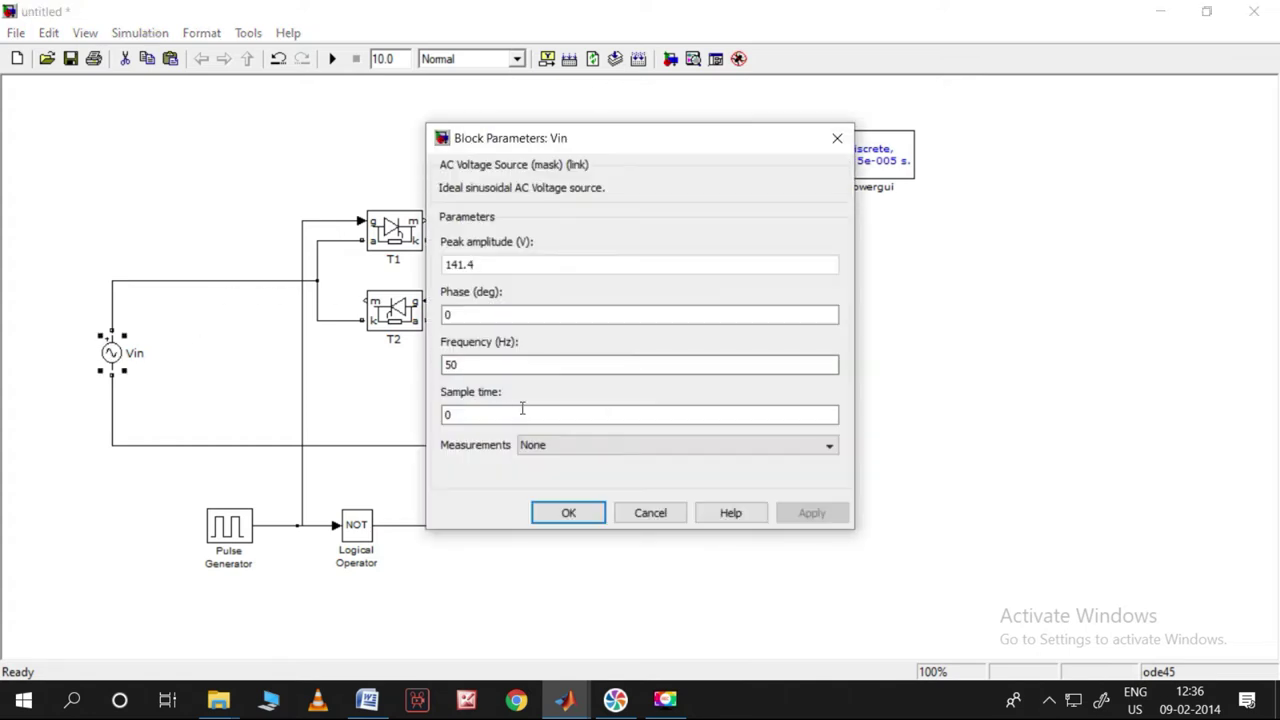
pyautogui.click(591, 446)
pyautogui.click(576, 477)
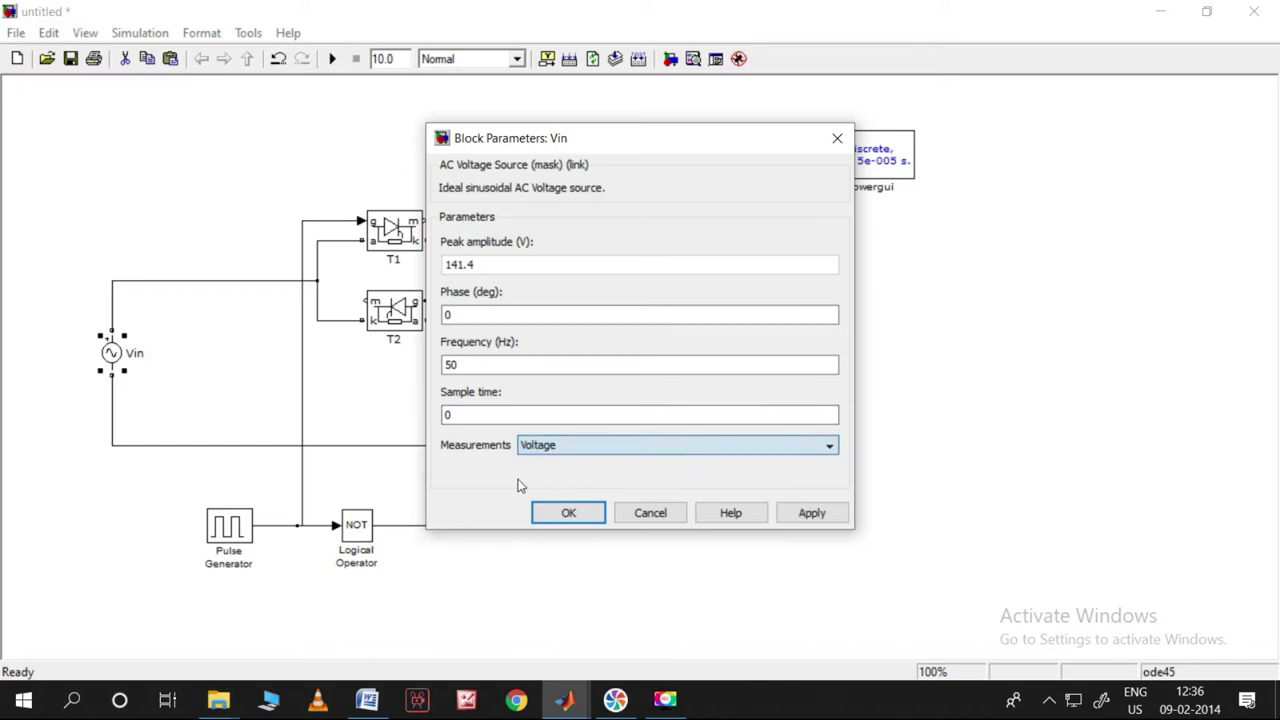
pyautogui.click(586, 513)
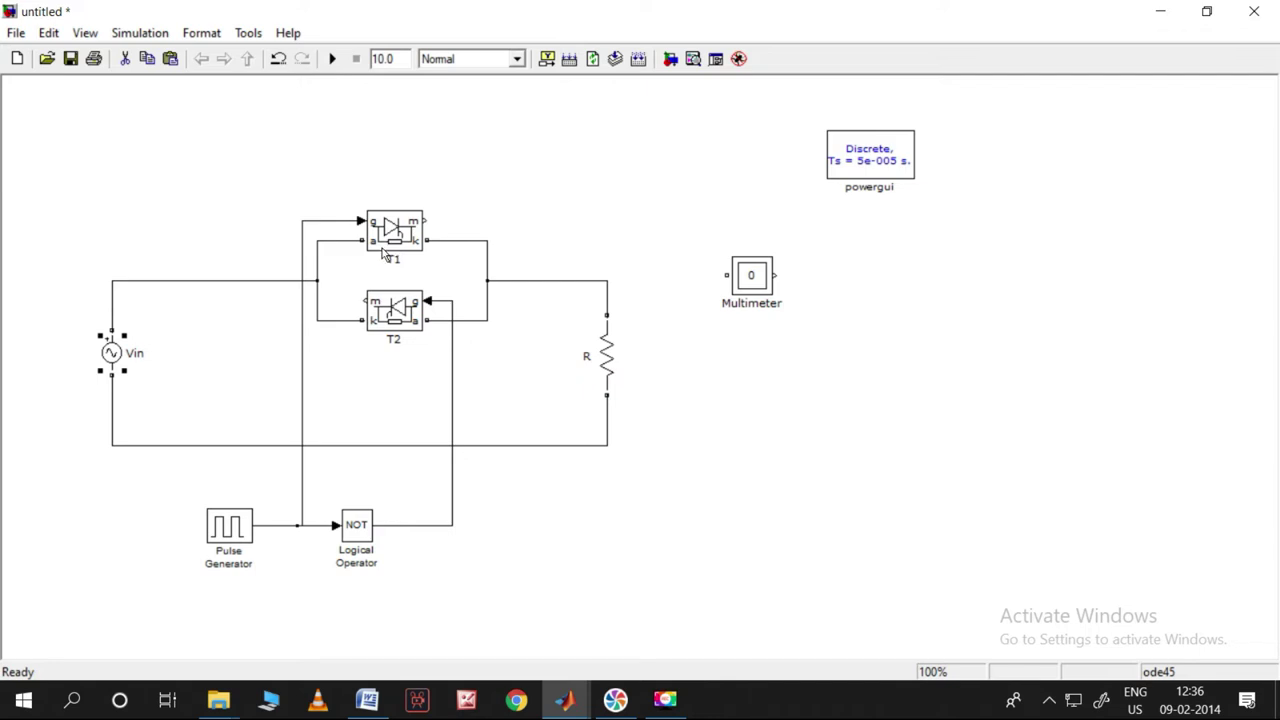
# Step: Set the measurements option of load R to Branch voltage and current
pyautogui.doubleClick(606, 362)
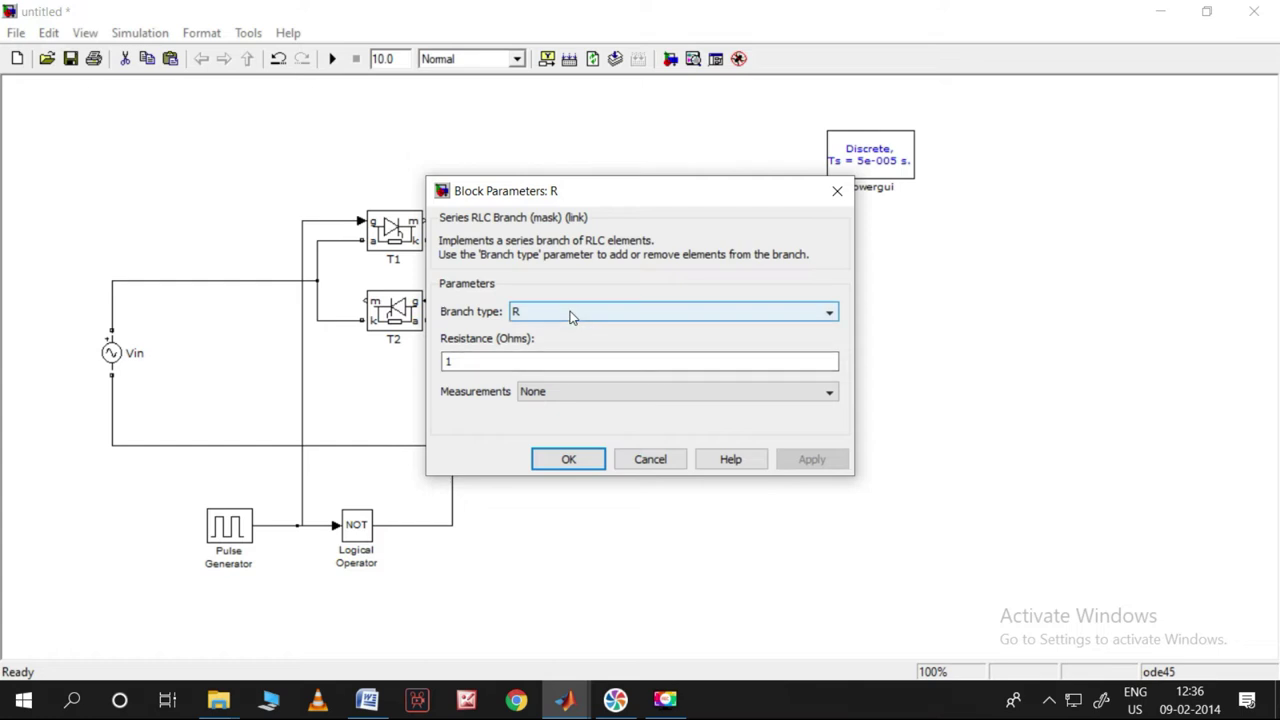
pyautogui.click(571, 396)
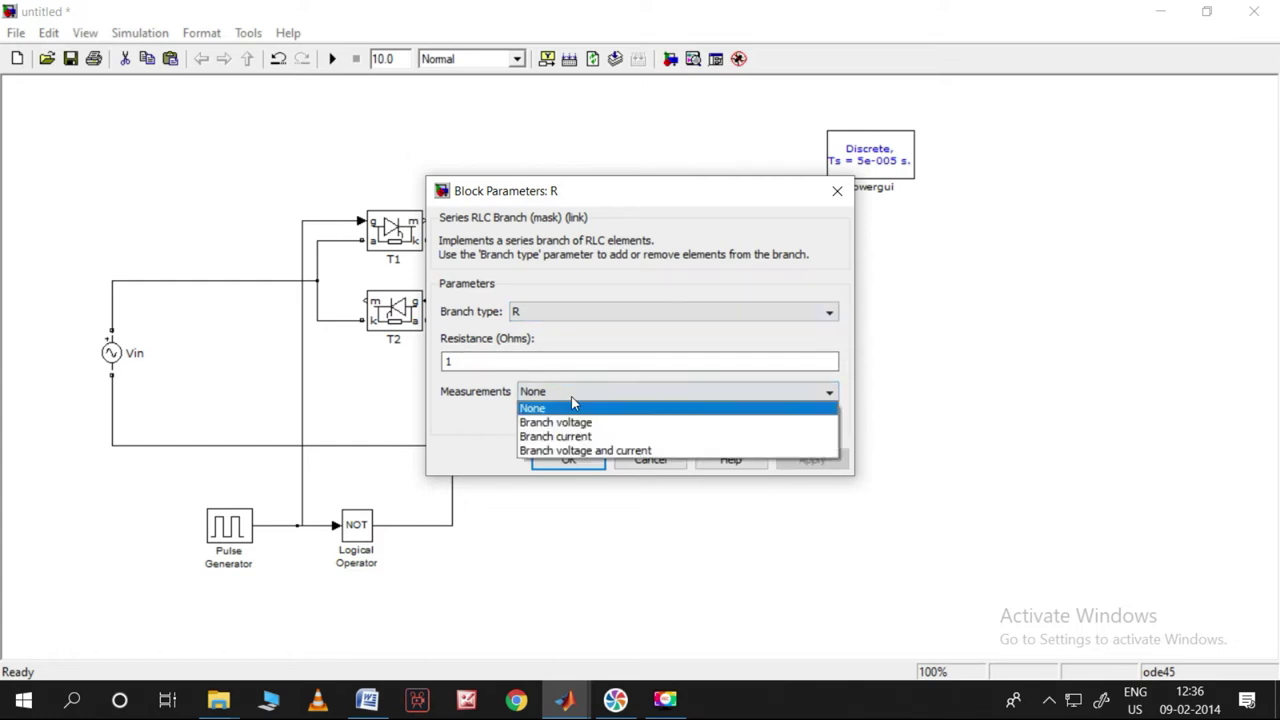
pyautogui.click(572, 452)
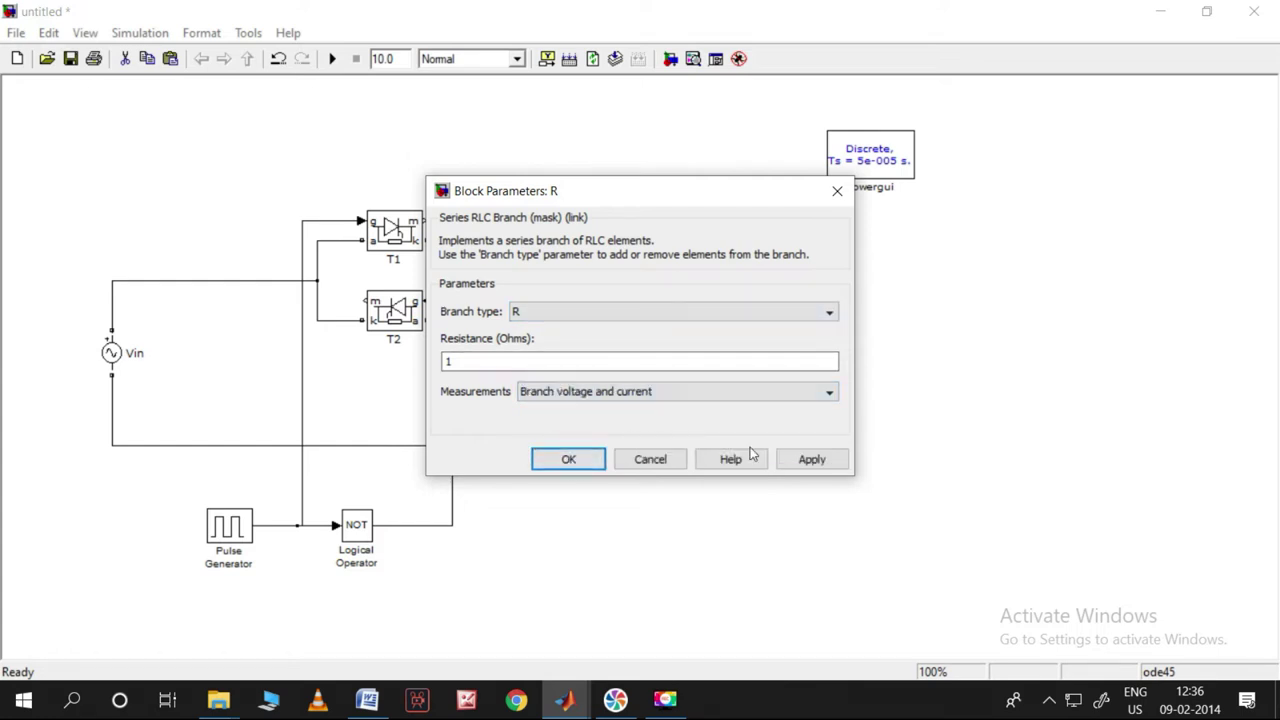
pyautogui.click(812, 459)
pyautogui.click(570, 460)
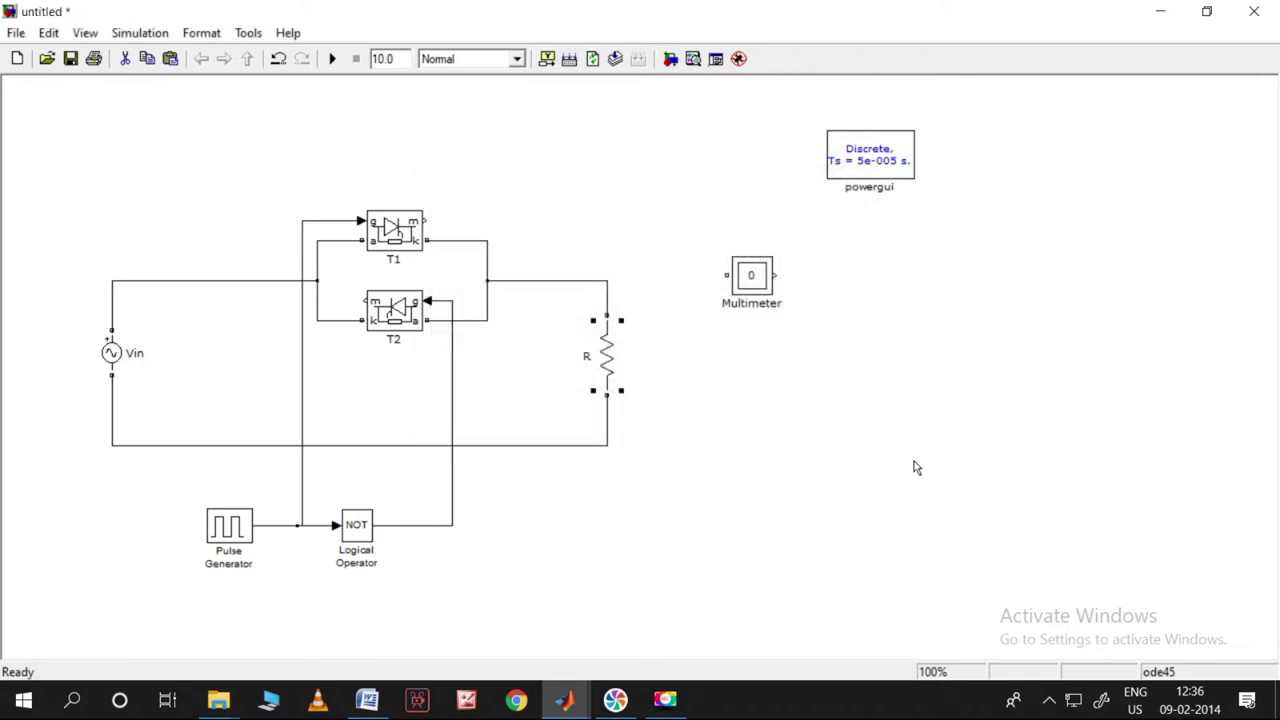
pyautogui.click(835, 436)
# Step: Set the Pulse Generator's period to 0.02 s and its phase delay to 0.01/6 s
pyautogui.doubleClick(214, 537)
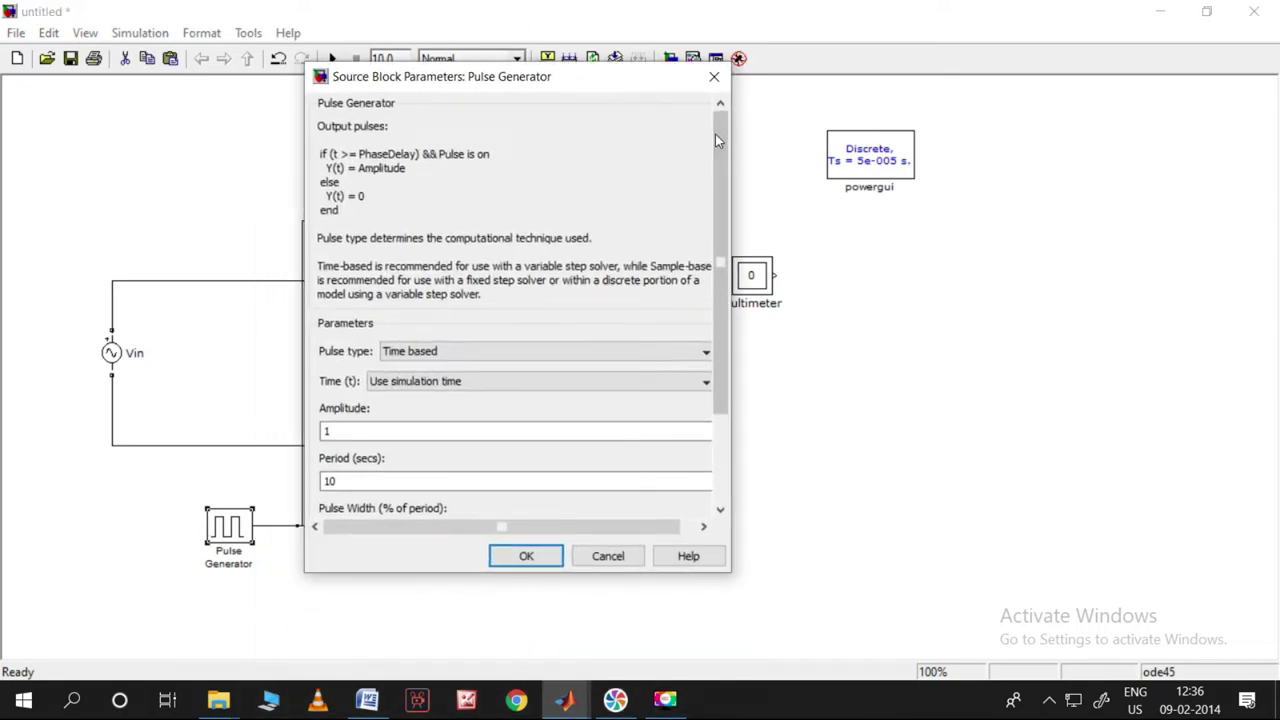
pyautogui.moveTo(715, 134); pyautogui.dragTo(716, 228)
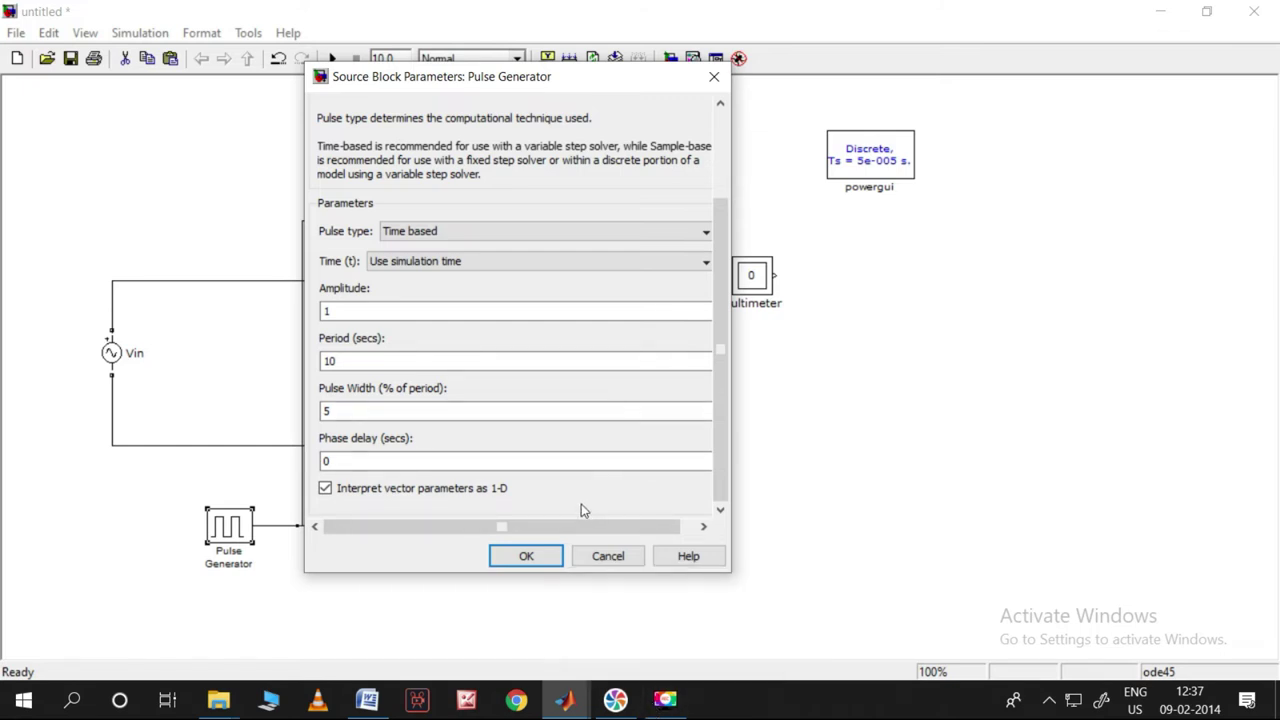
pyautogui.click(326, 311)
pyautogui.doubleClick(326, 311)
pyautogui.doubleClick(350, 362)
pyautogui.write('0.')
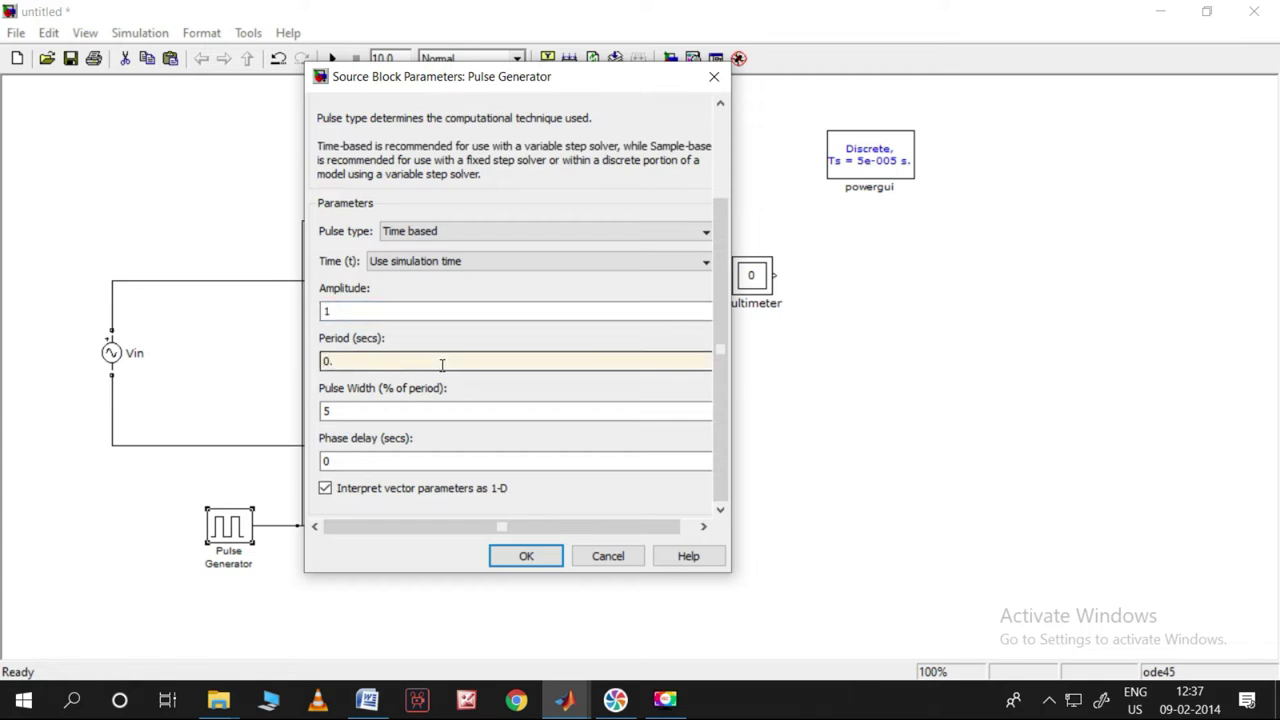
pyautogui.write('02')
pyautogui.doubleClick(366, 410)
pyautogui.doubleClick(370, 461)
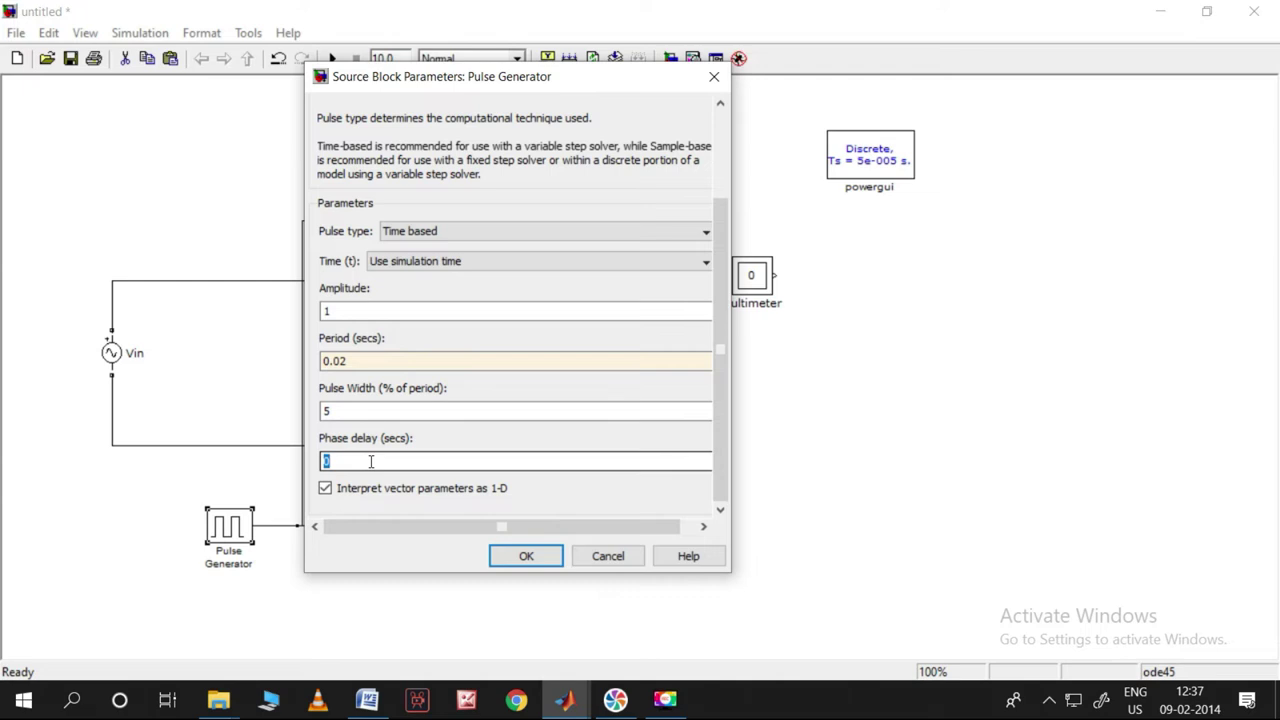
pyautogui.write('0.01/6')
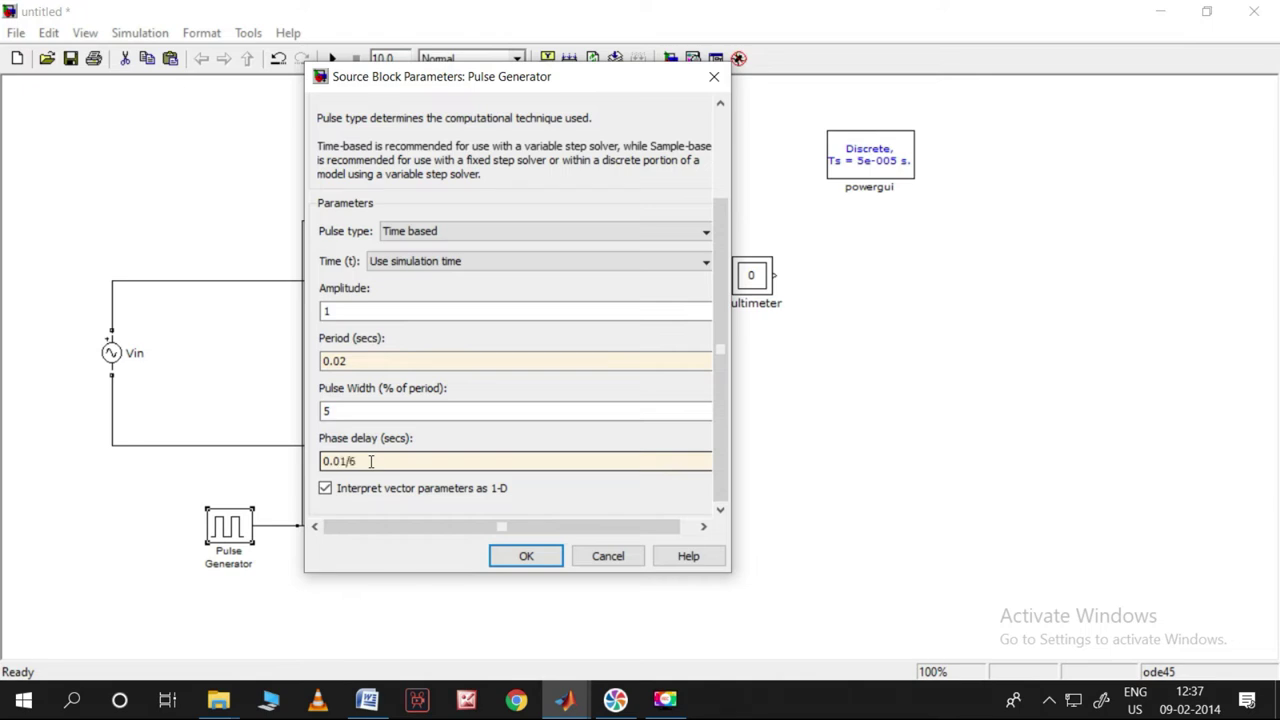
pyautogui.click(527, 556)
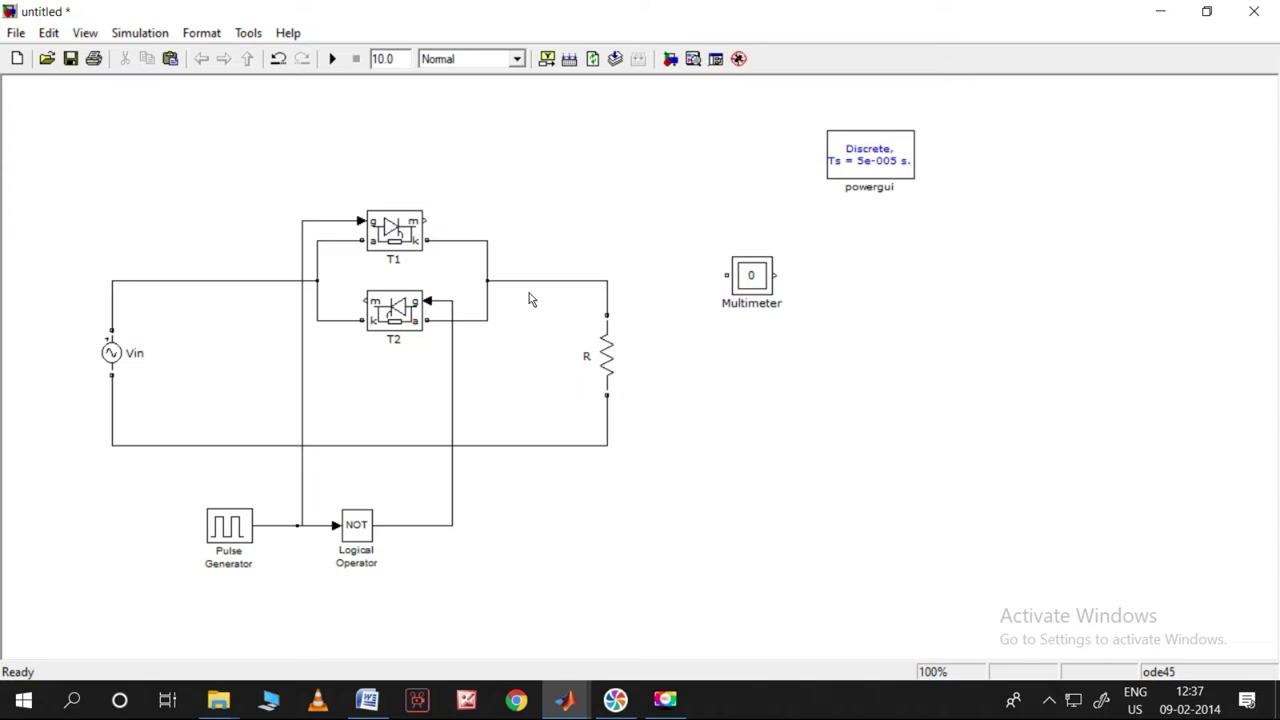
# Step: Add Ub: R, Usrc: Vin and Ib: R to the Multimeter's selected measurements
pyautogui.doubleClick(750, 277)
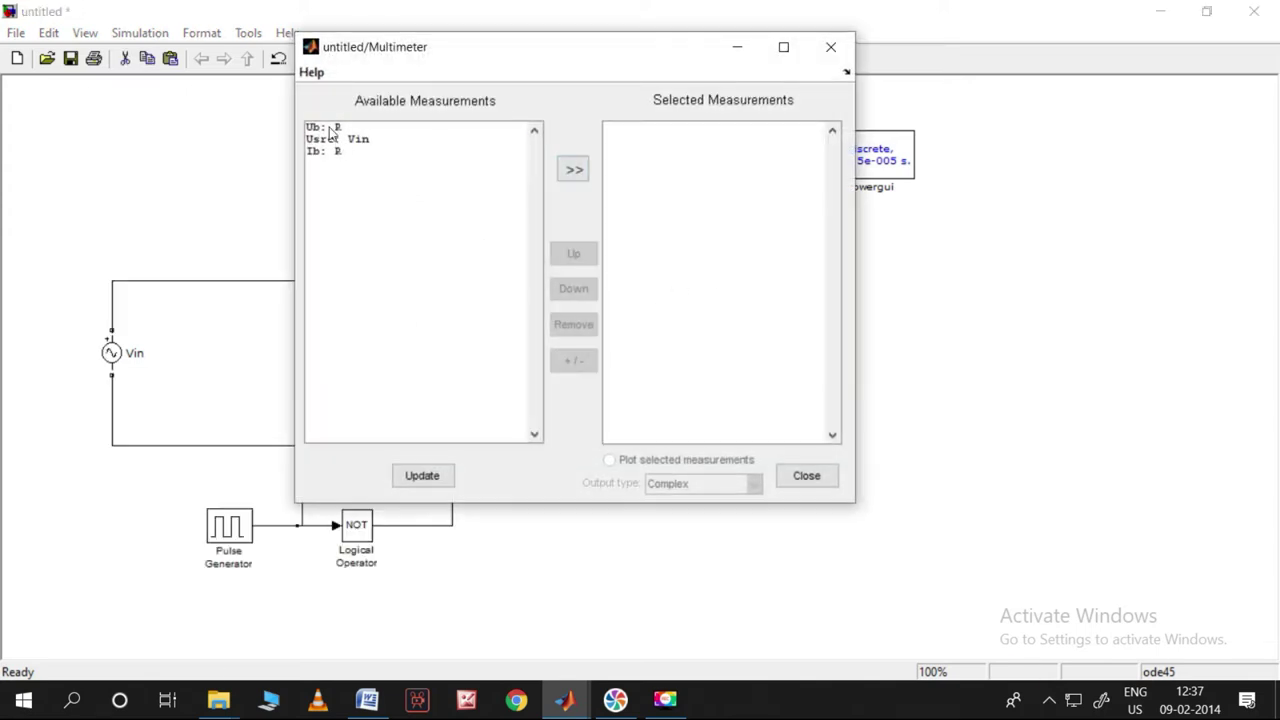
pyautogui.click(334, 130)
pyautogui.click(580, 172)
pyautogui.click(348, 140)
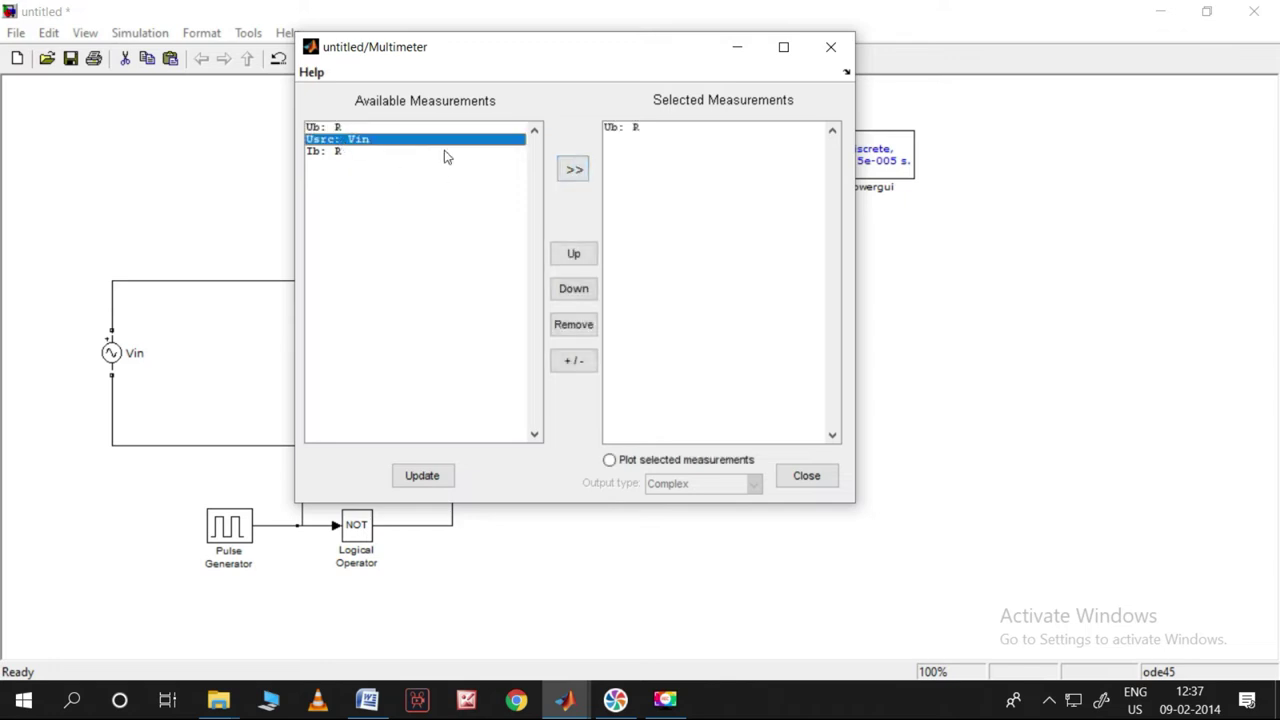
pyautogui.click(573, 170)
pyautogui.click(332, 152)
pyautogui.click(571, 172)
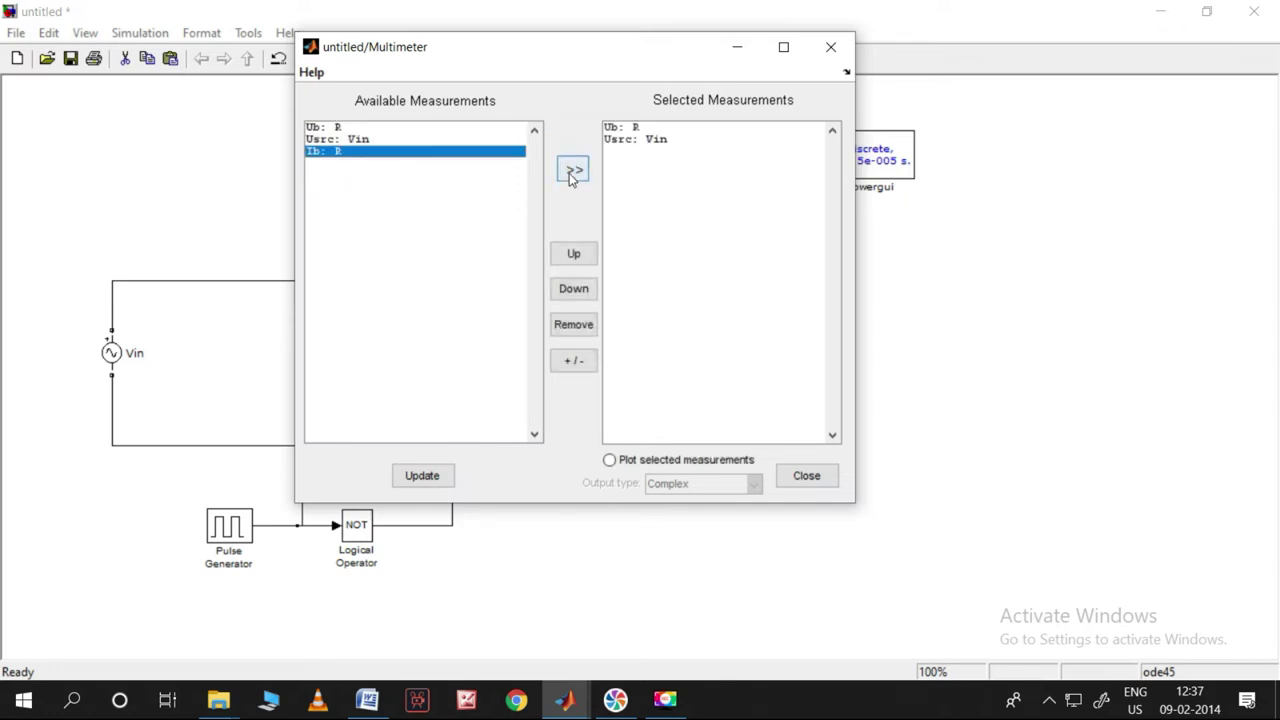
pyautogui.click(807, 477)
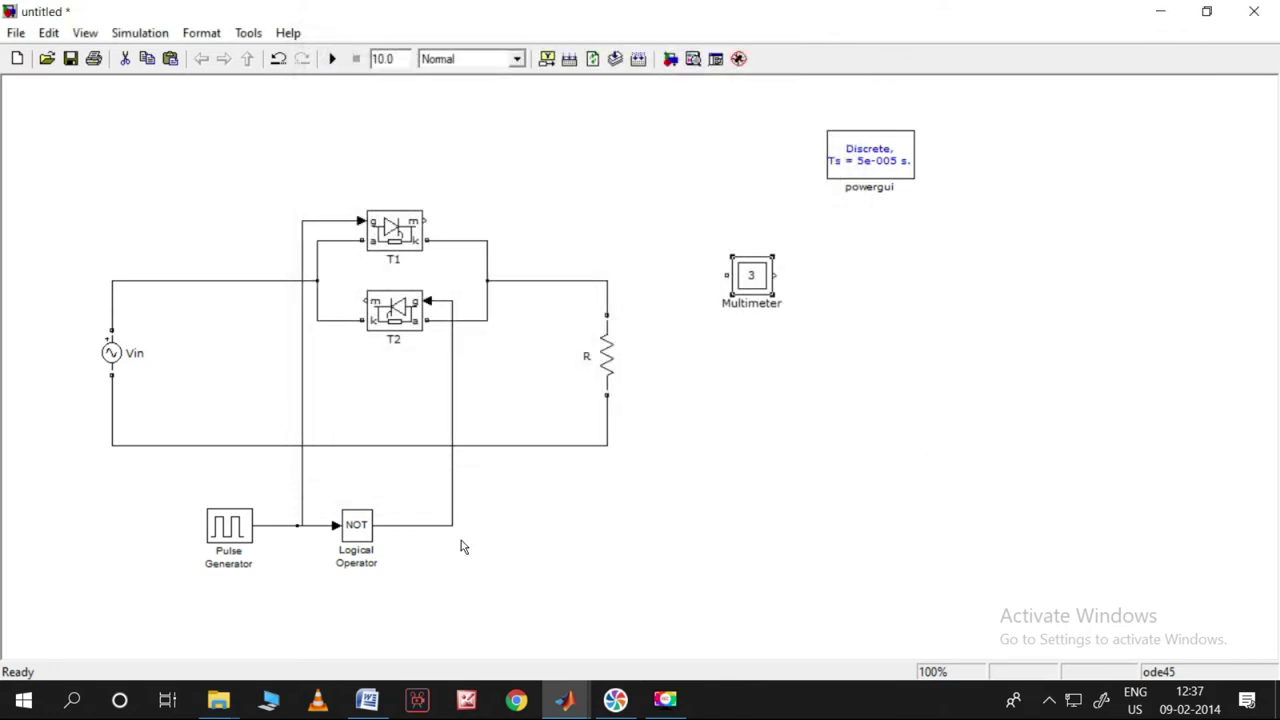
# Step: Add a Demux from Simulink's Commonly Used Blocks beside the Multimeter and connect it to the Multimeter's output
pyautogui.moveTo(228, 706)
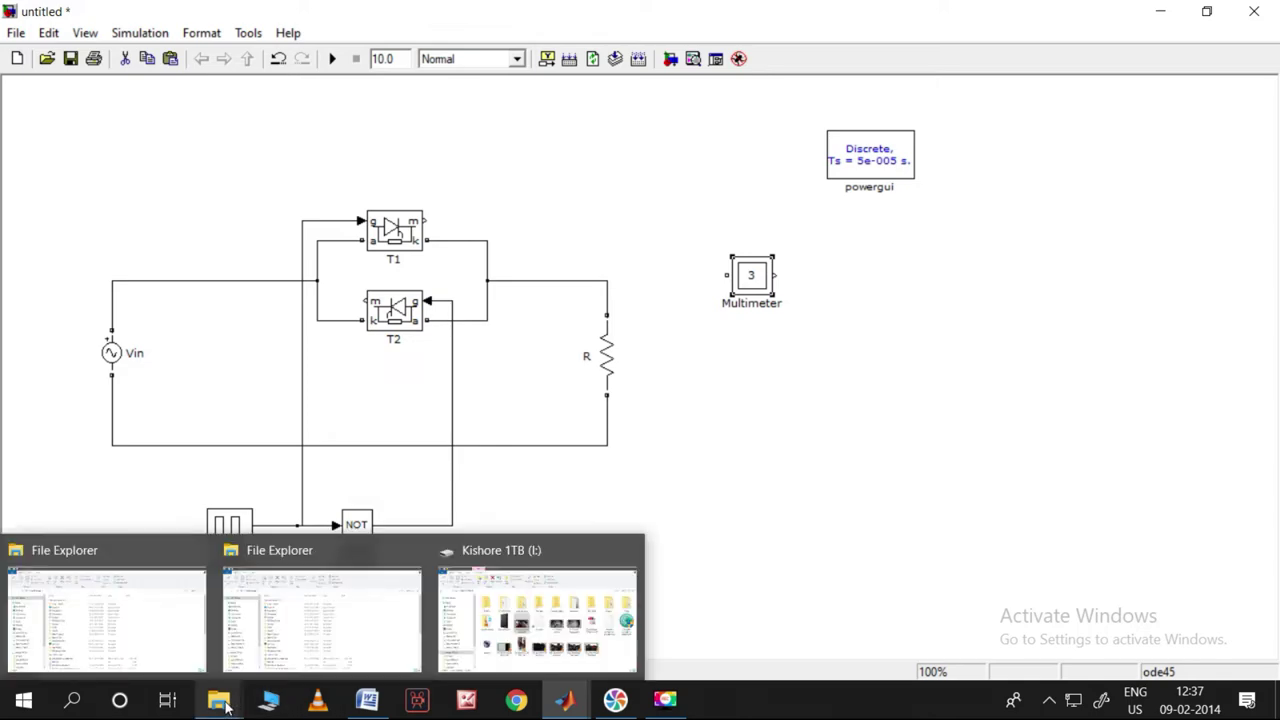
pyautogui.moveTo(565, 700)
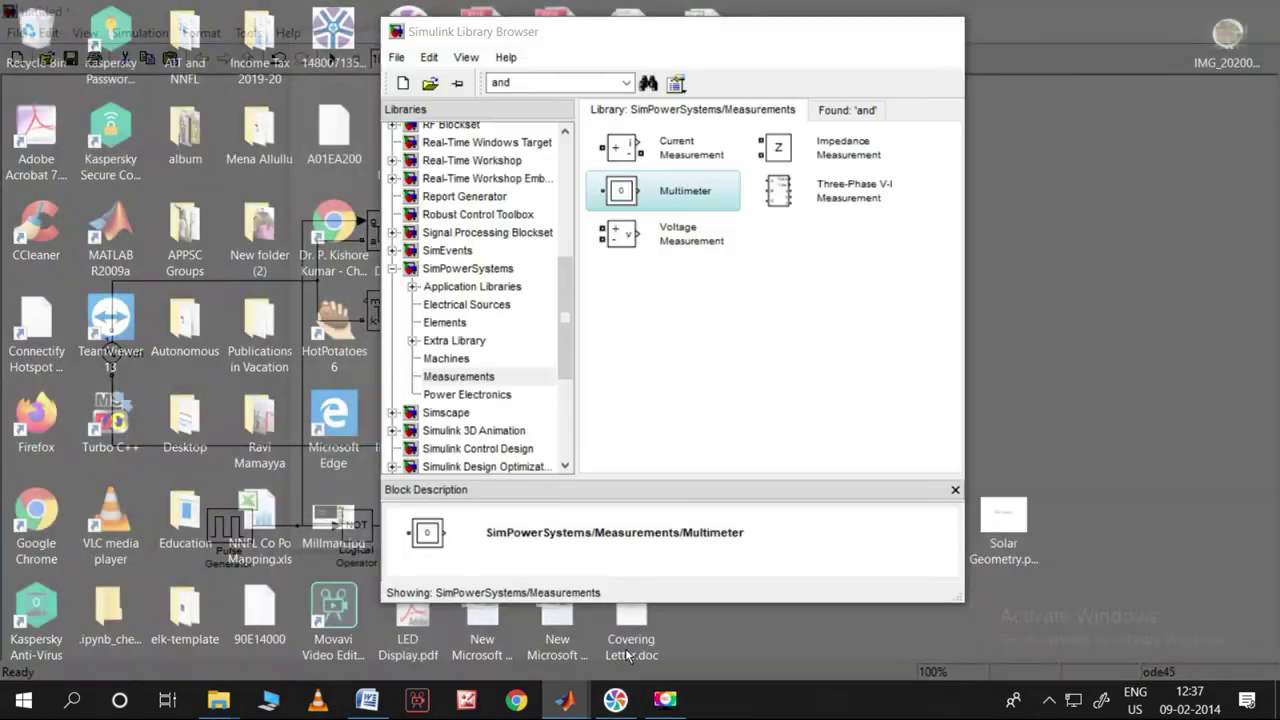
pyautogui.click(625, 648)
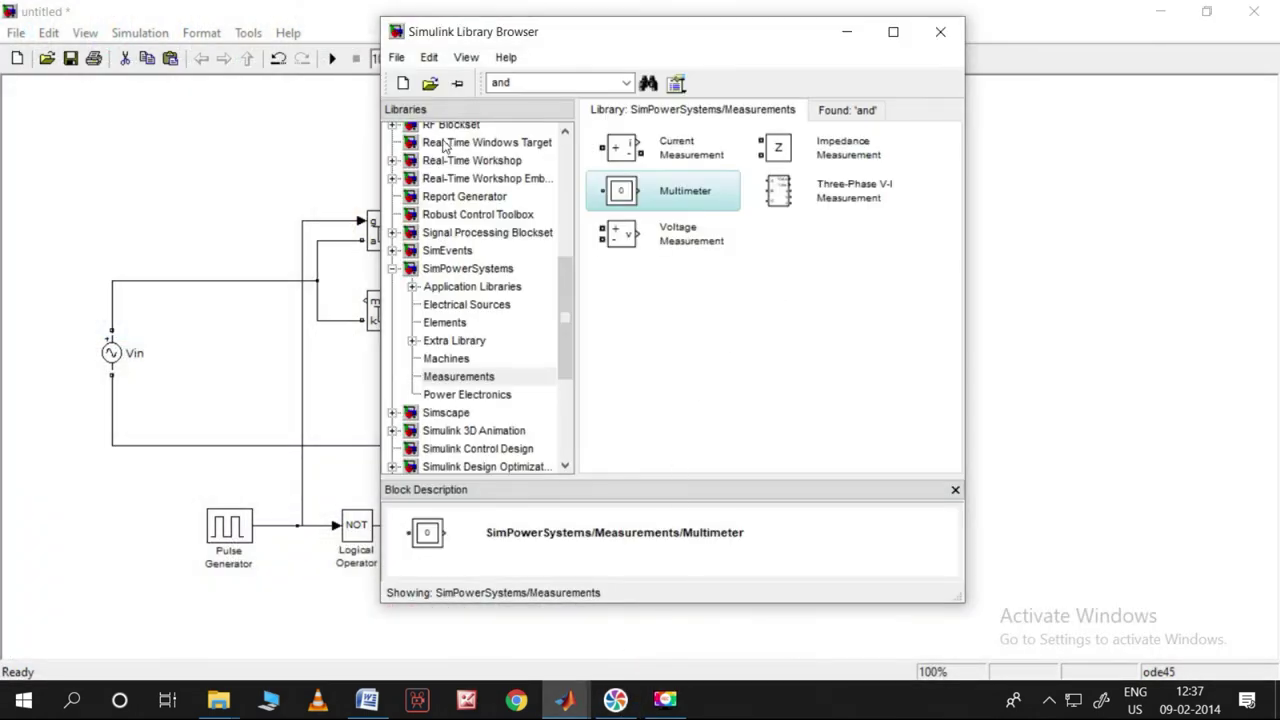
pyautogui.moveTo(562, 277); pyautogui.dragTo(562, 157)
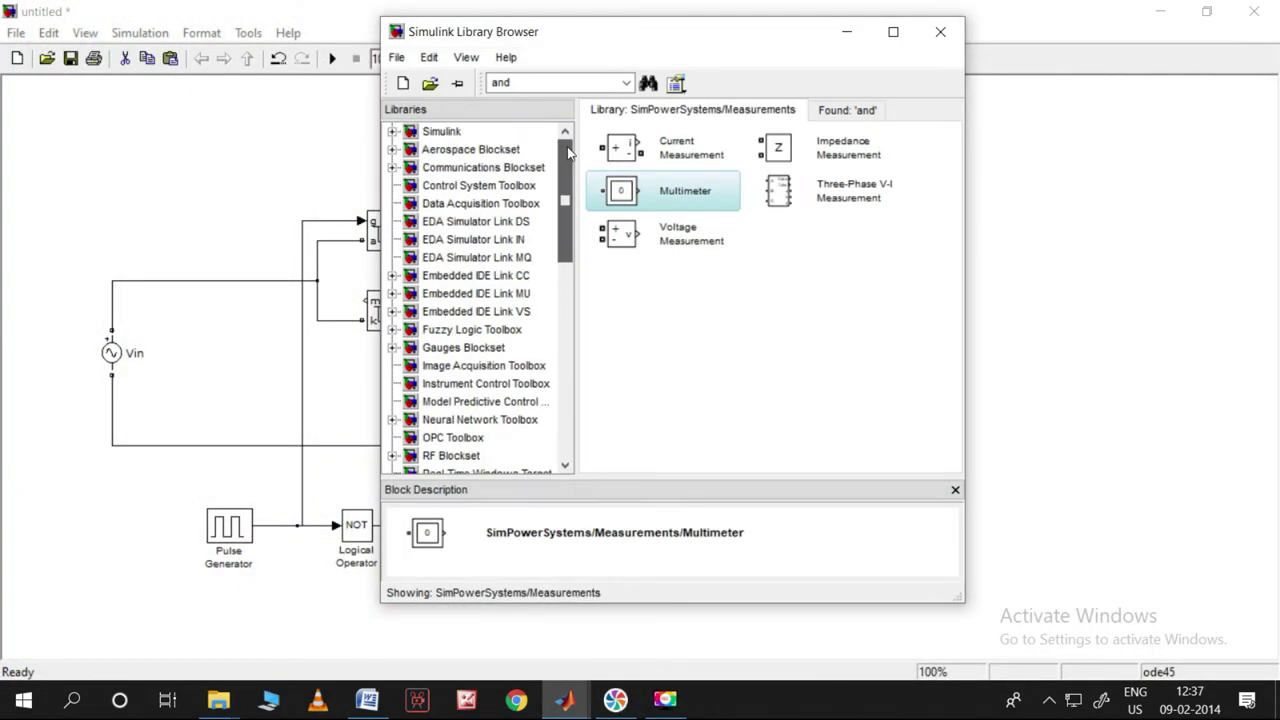
pyautogui.click(461, 136)
pyautogui.click(392, 131)
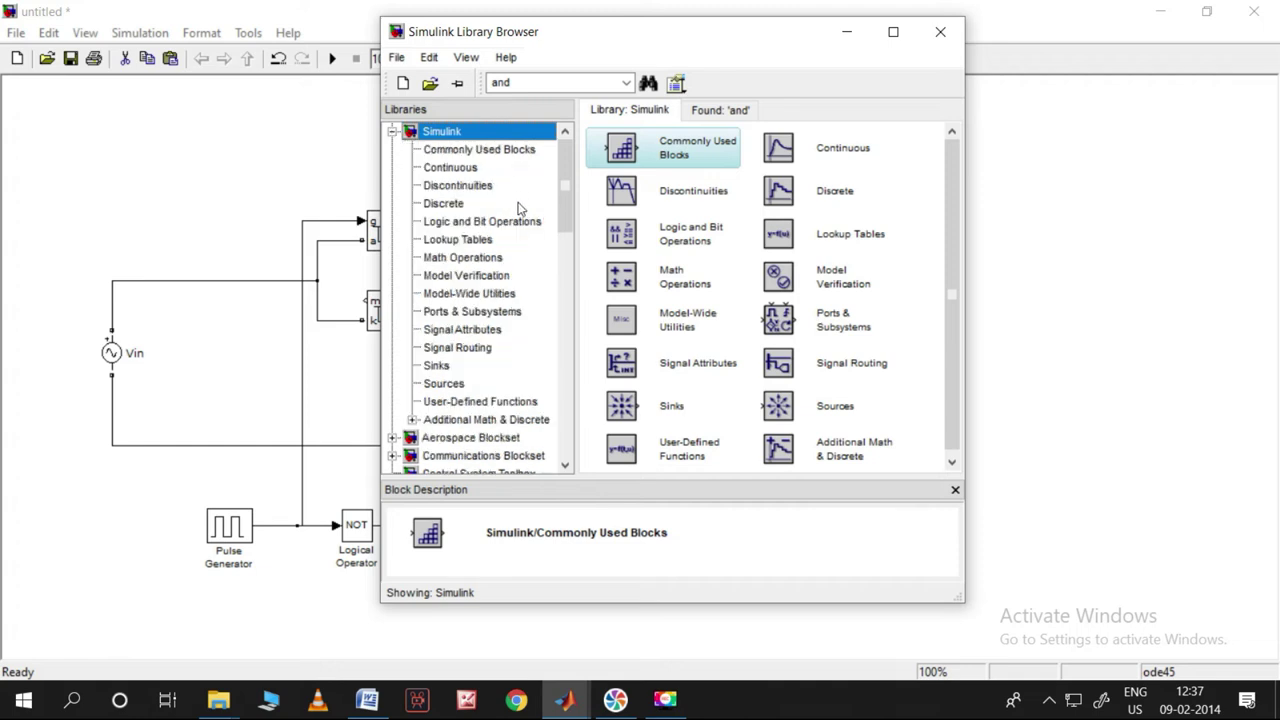
pyautogui.click(447, 170)
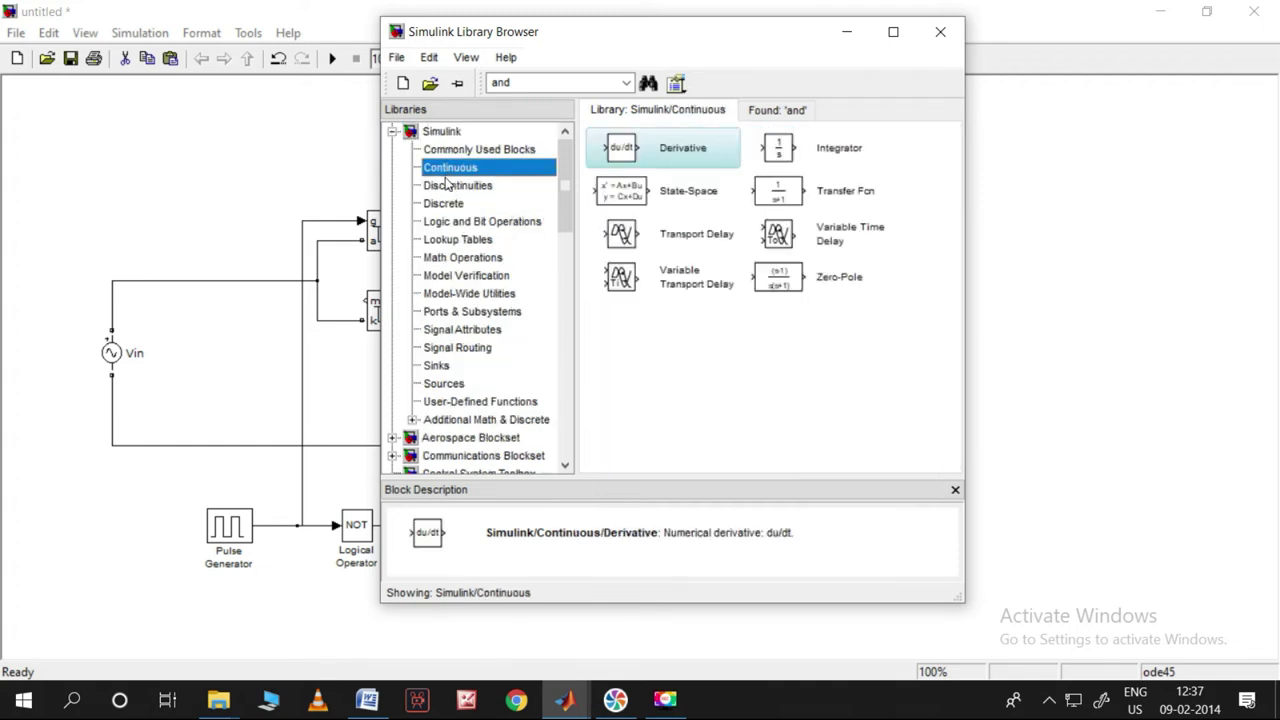
pyautogui.click(453, 151)
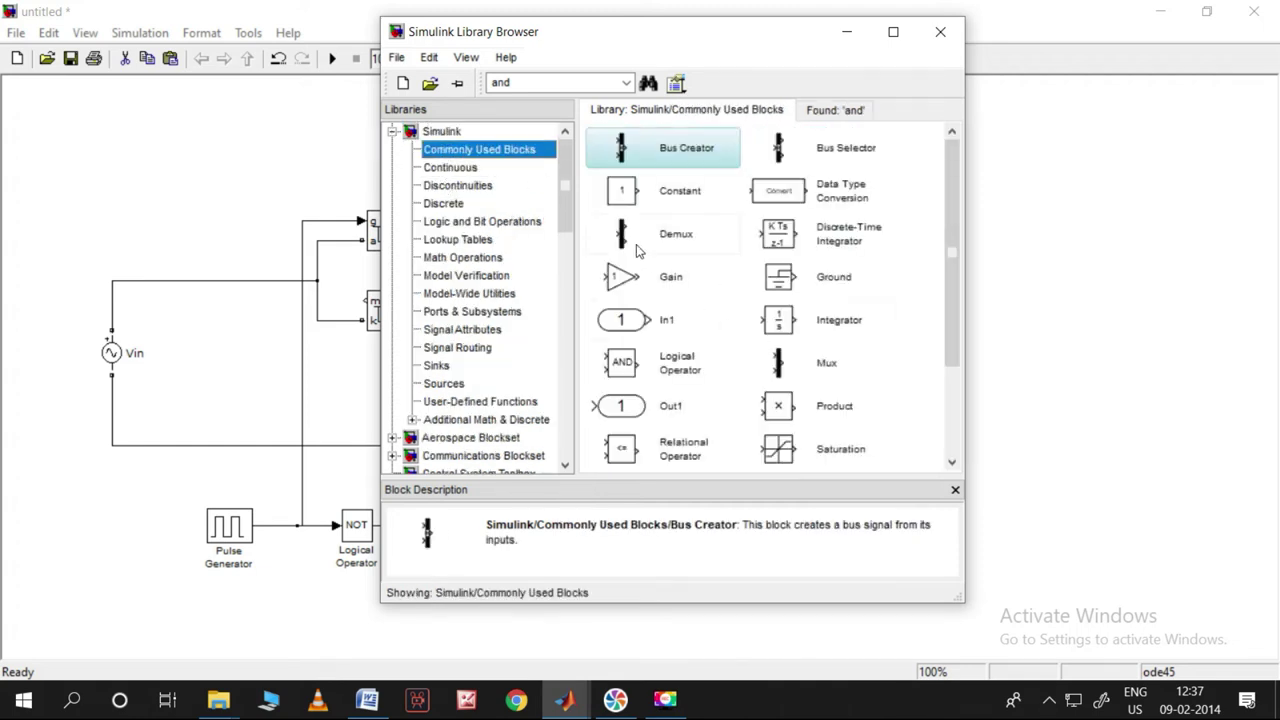
pyautogui.moveTo(636, 250); pyautogui.dragTo(841, 283)
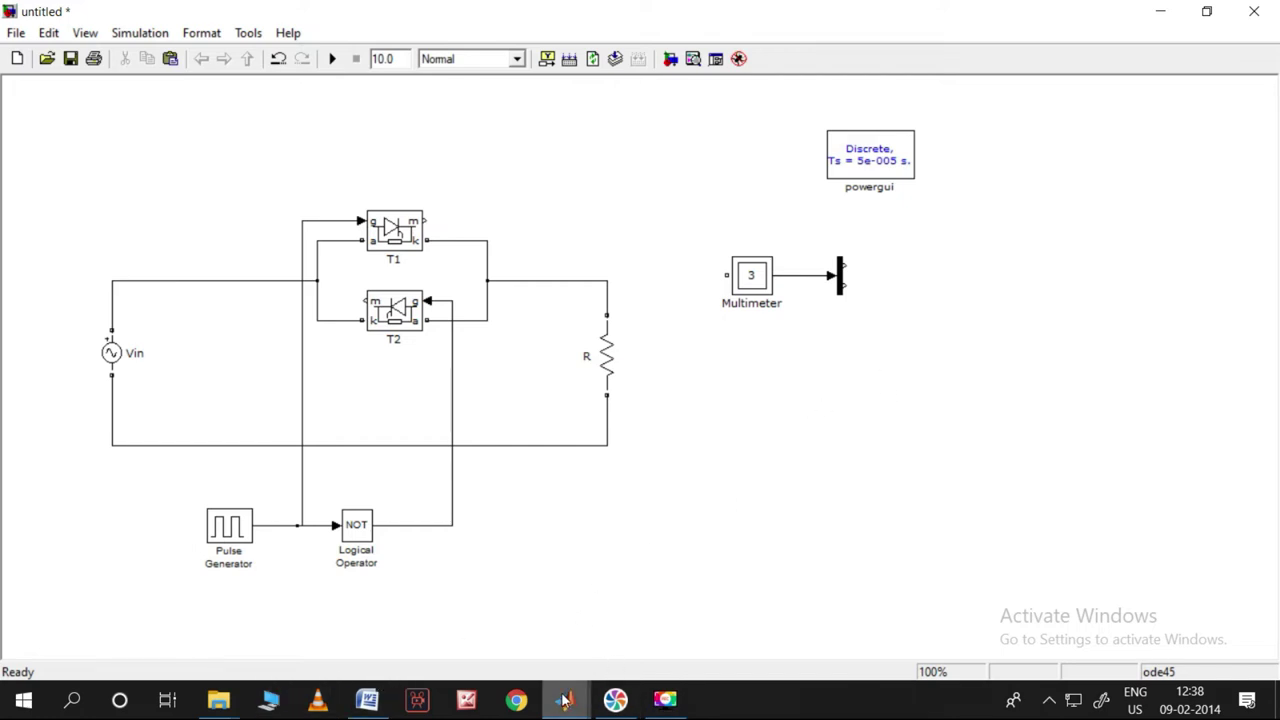
# Step: Add a Scope from Commonly Used Blocks and connect it to the first output of the Demux
pyautogui.moveTo(565, 698)
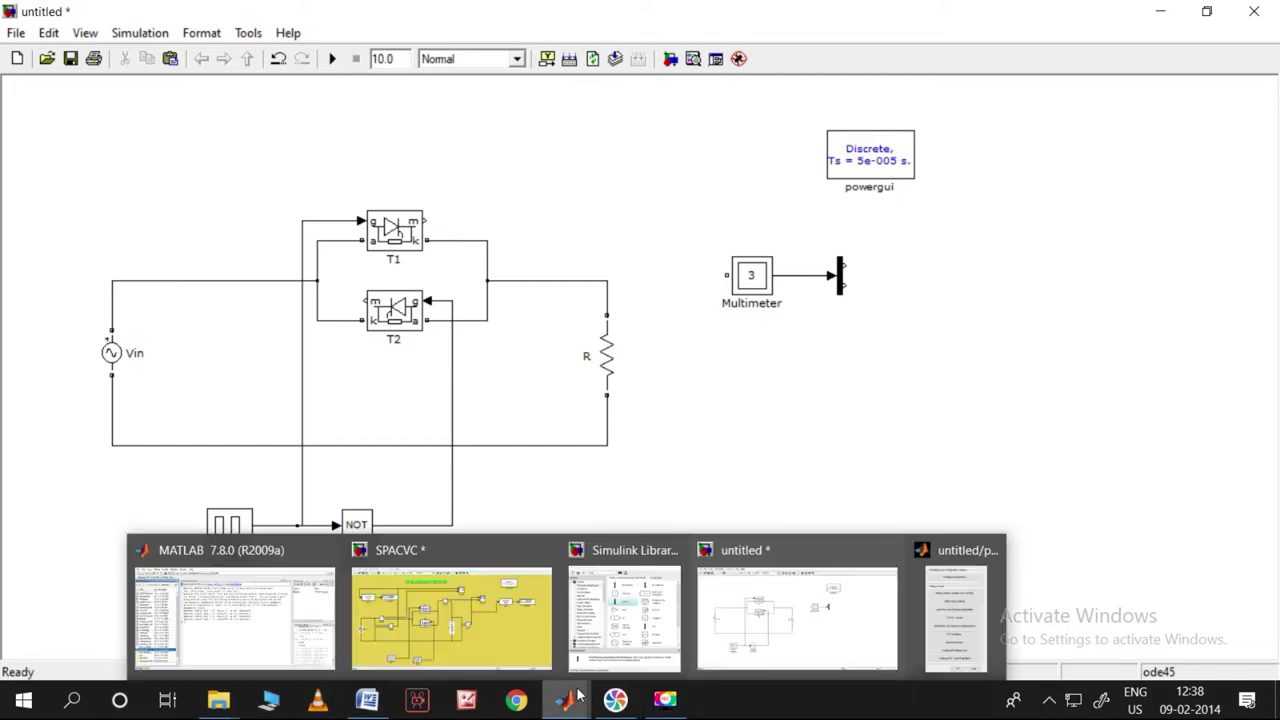
pyautogui.click(620, 630)
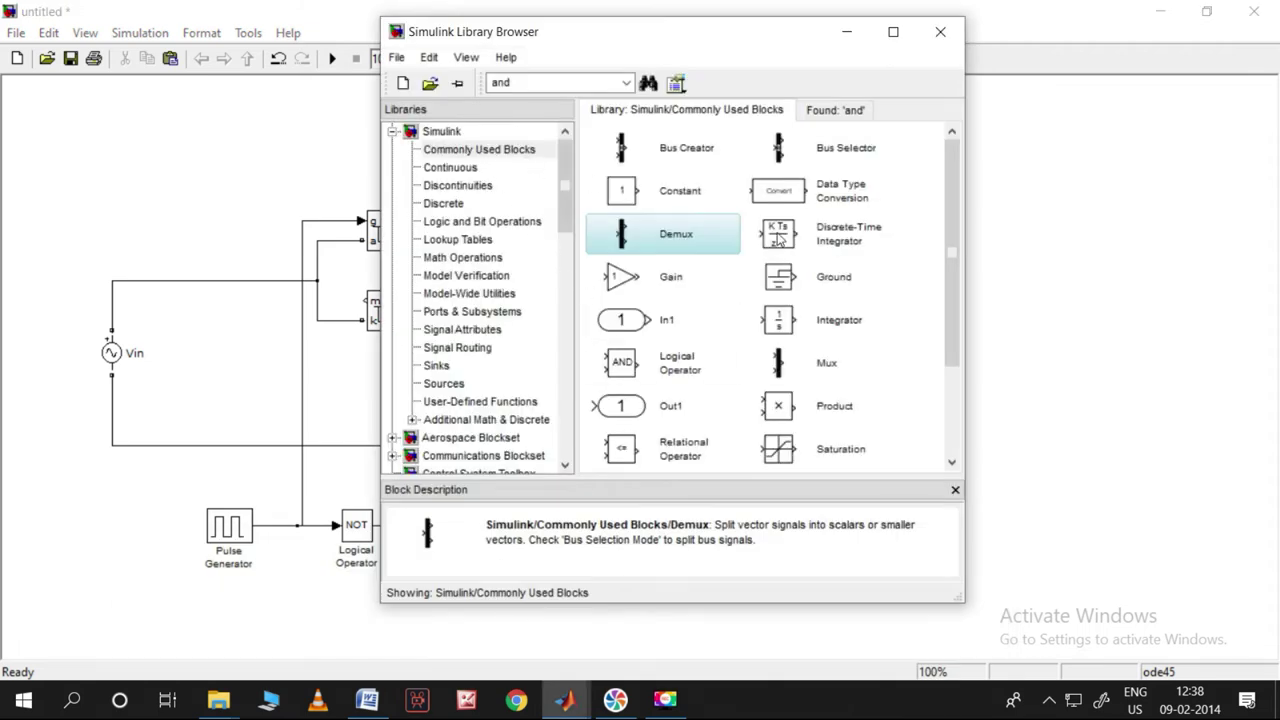
pyautogui.scroll(-3, 645, 350)
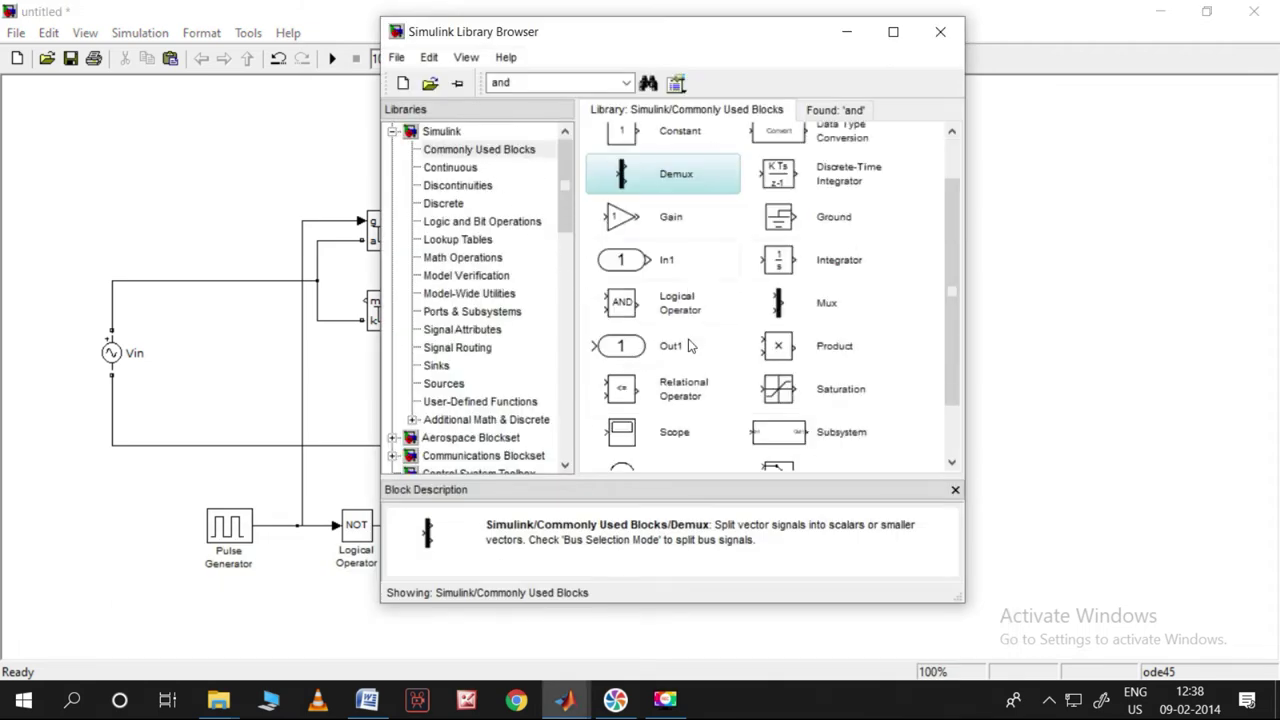
pyautogui.moveTo(640, 367); pyautogui.dragTo(895, 266)
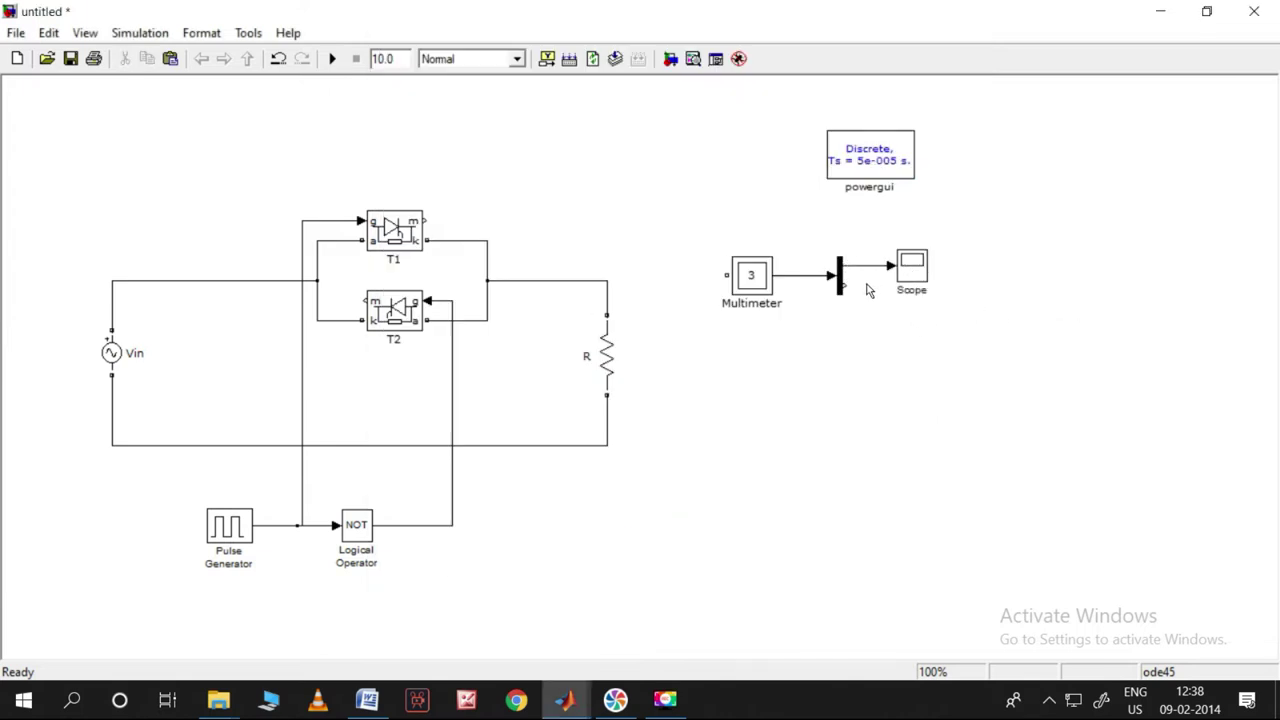
# Step: Set the Scope's number of axes to 2 and shift the block slightly so its input line runs straight
pyautogui.doubleClick(908, 283)
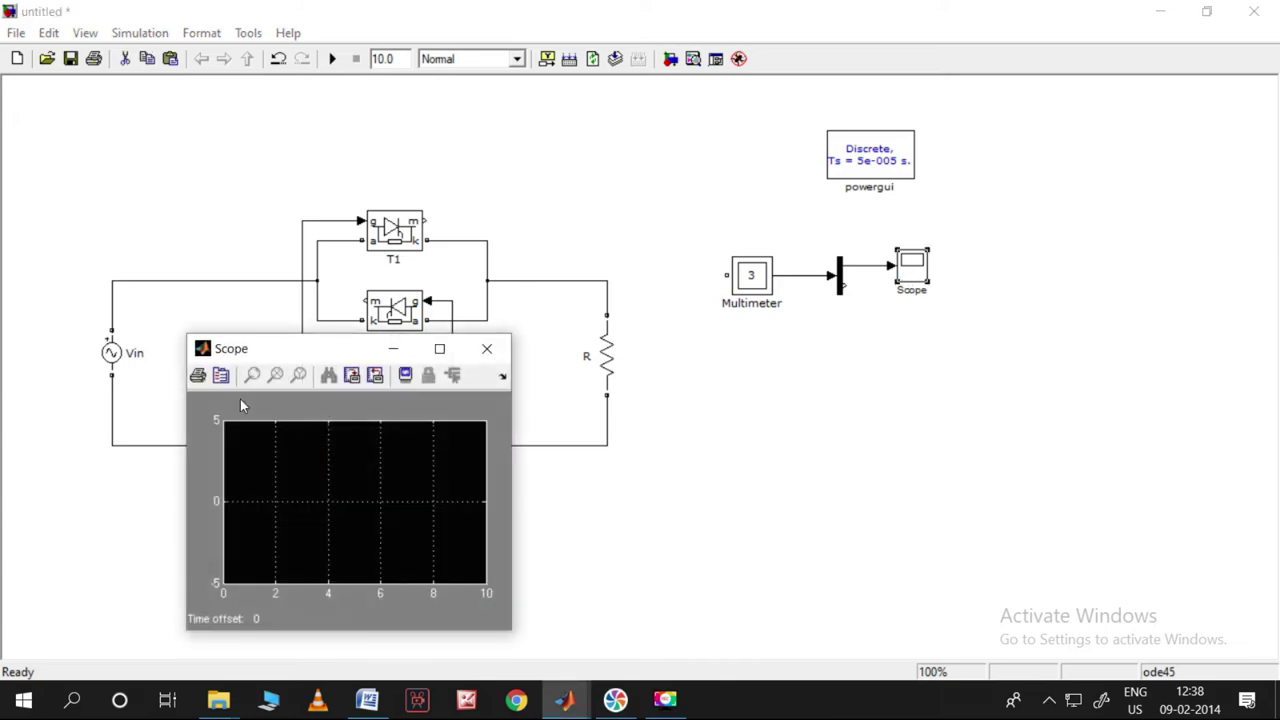
pyautogui.click(221, 378)
pyautogui.moveTo(320, 470); pyautogui.dragTo(298, 469)
pyautogui.write('2')
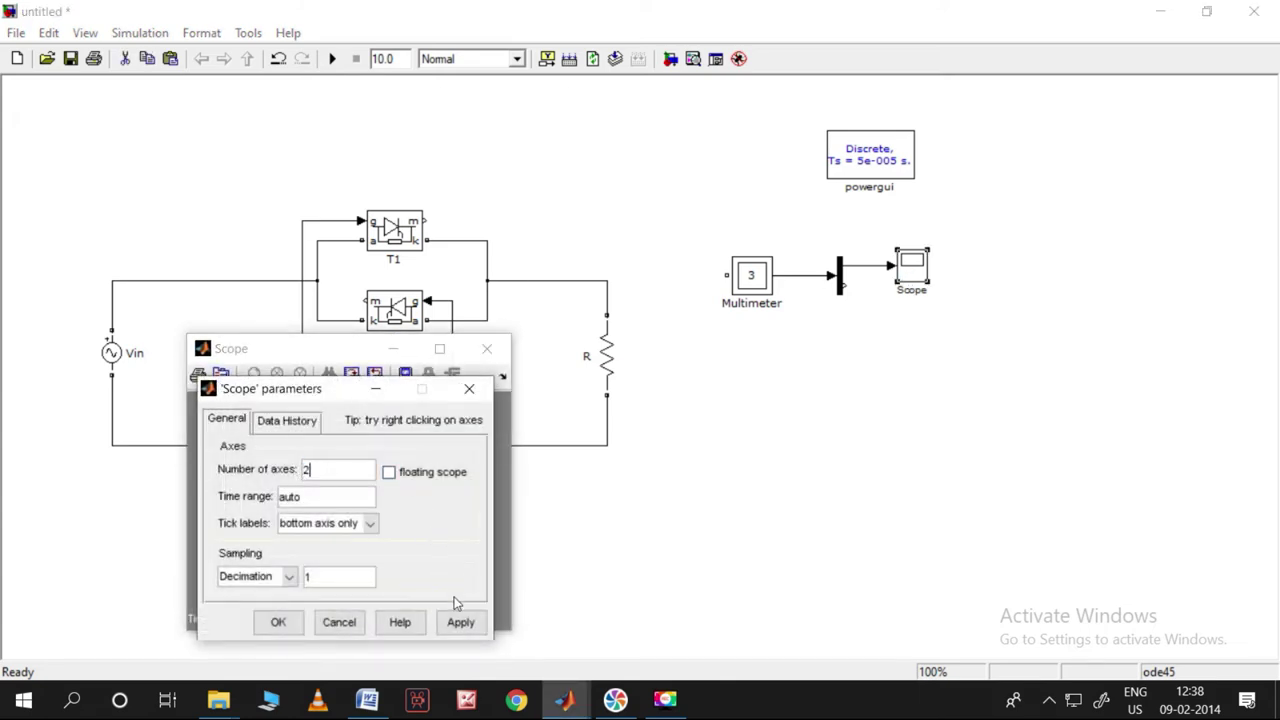
pyautogui.click(460, 622)
pyautogui.click(278, 622)
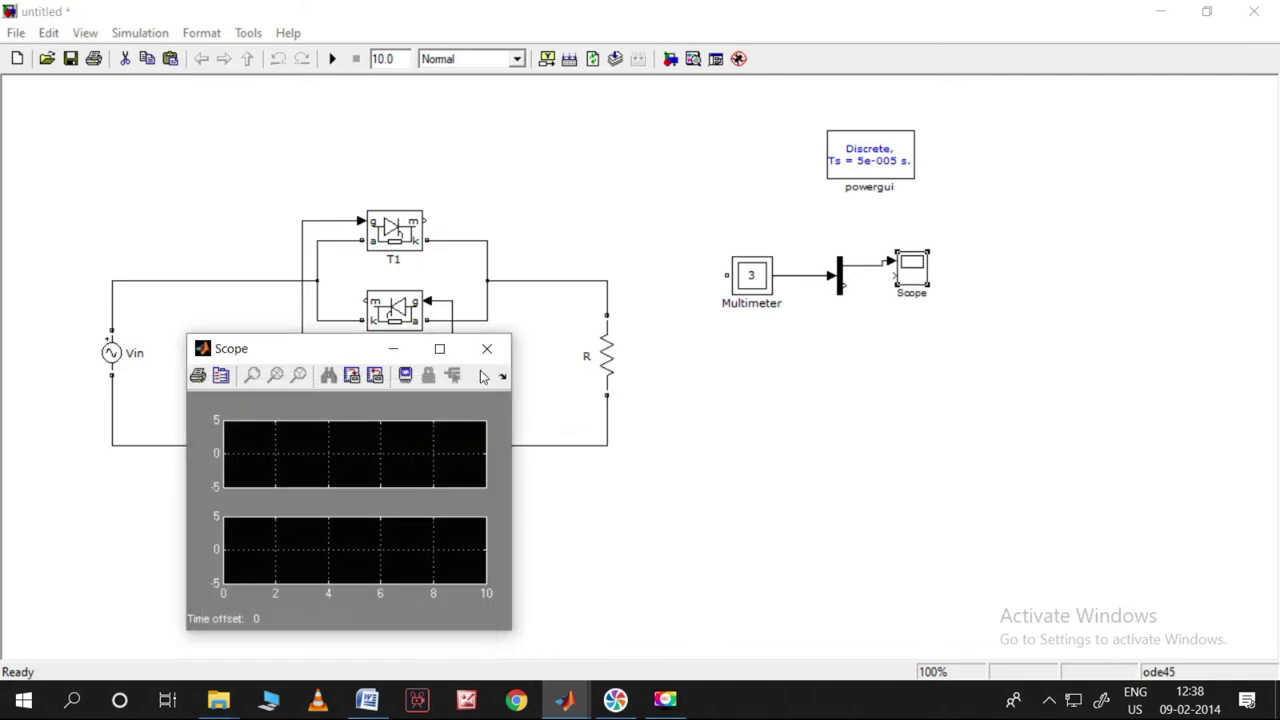
pyautogui.click(487, 348)
pyautogui.moveTo(921, 281); pyautogui.dragTo(935, 287)
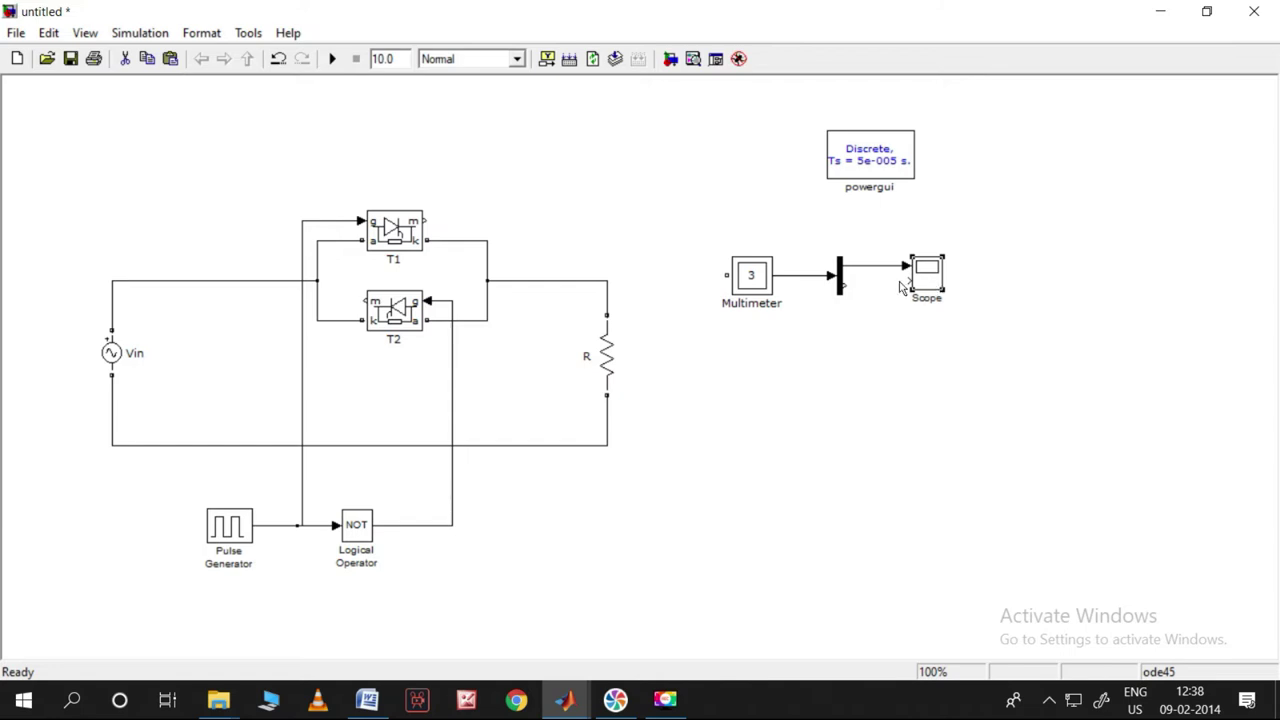
# Step: Set the Demux's number of outputs to 3 and move the Scope further away from it
pyautogui.doubleClick(840, 288)
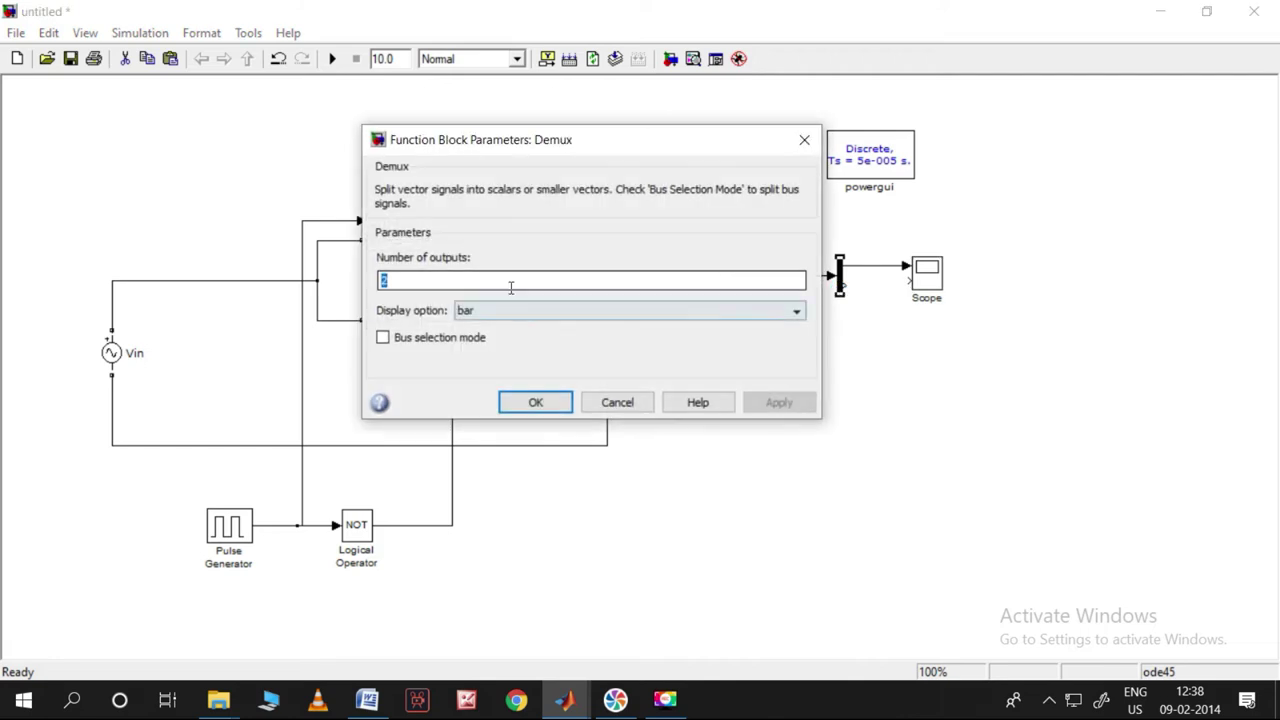
pyautogui.write('3')
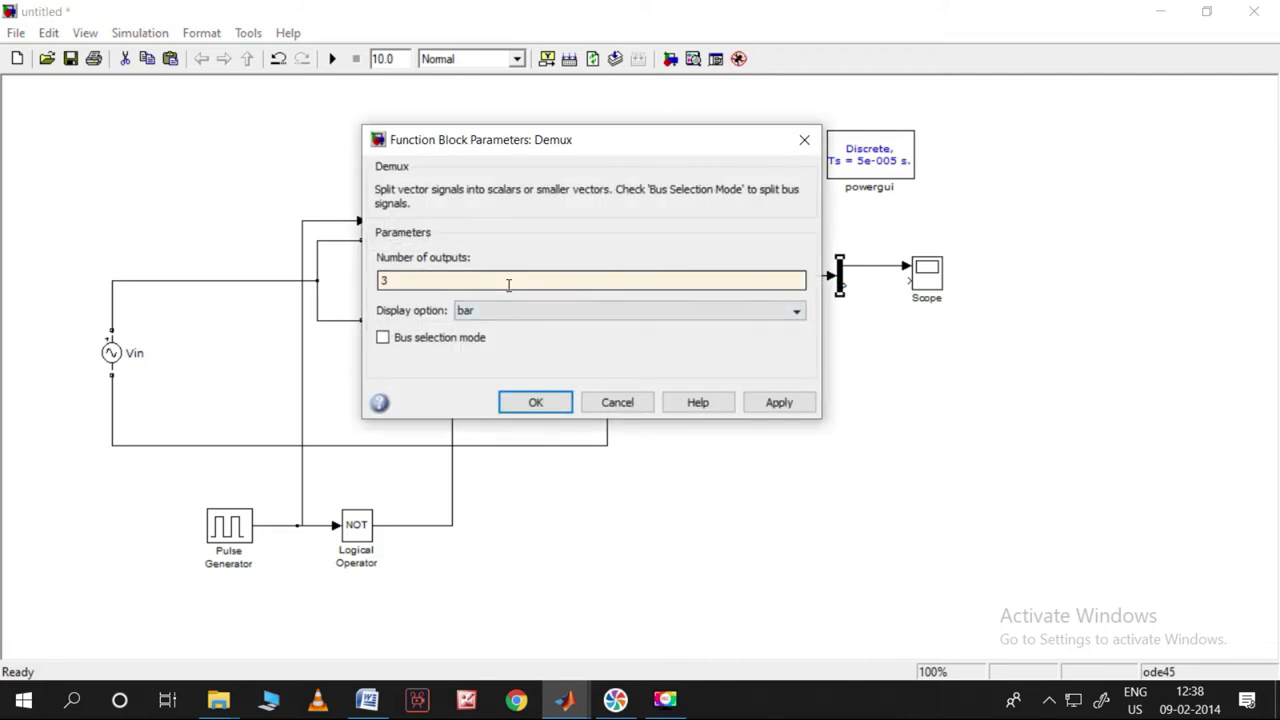
pyautogui.click(785, 404)
pyautogui.click(537, 402)
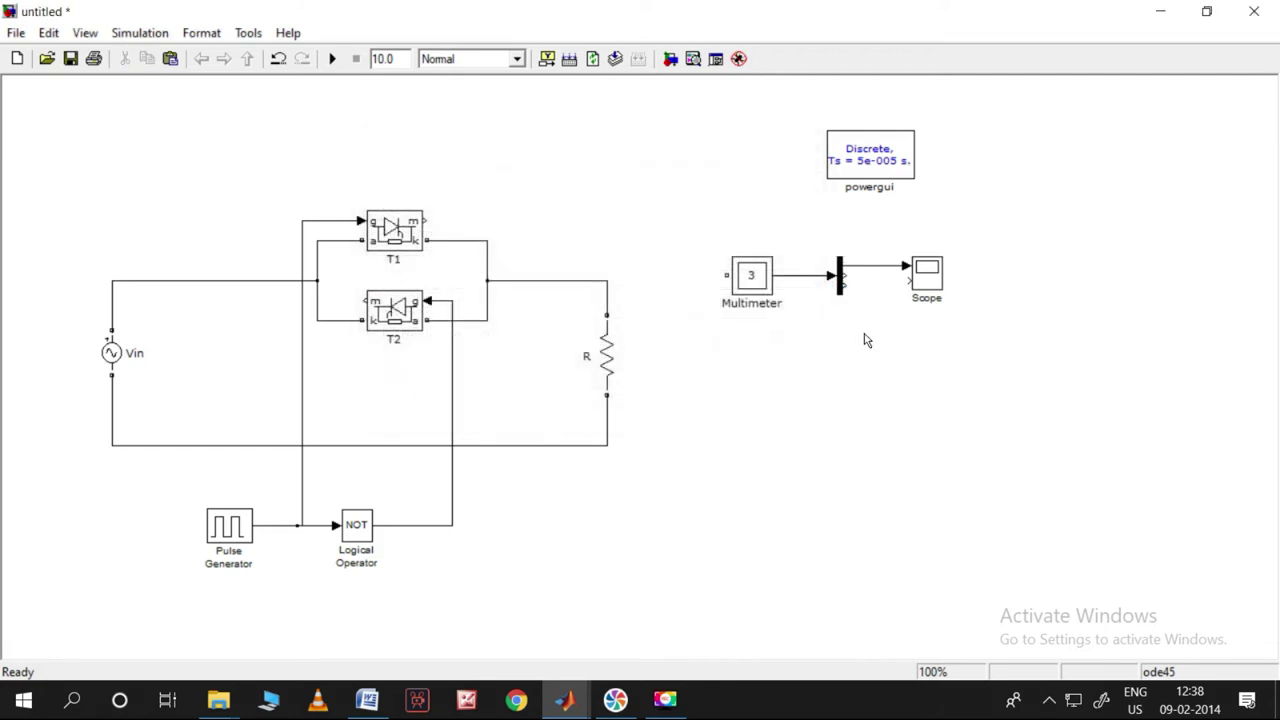
pyautogui.moveTo(912, 284); pyautogui.dragTo(967, 284)
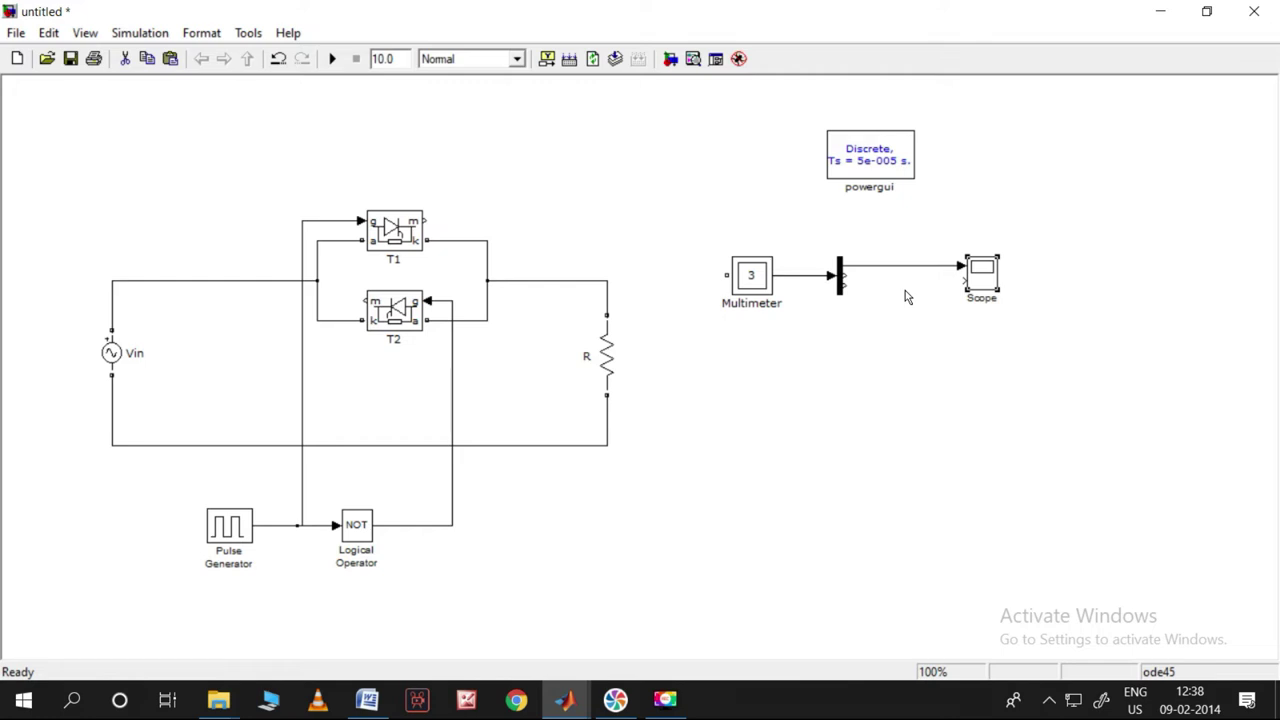
# Step: Reorder the Multimeter's selected measurements to Ub: R, Ib: R, Usrc: Vin
pyautogui.doubleClick(766, 289)
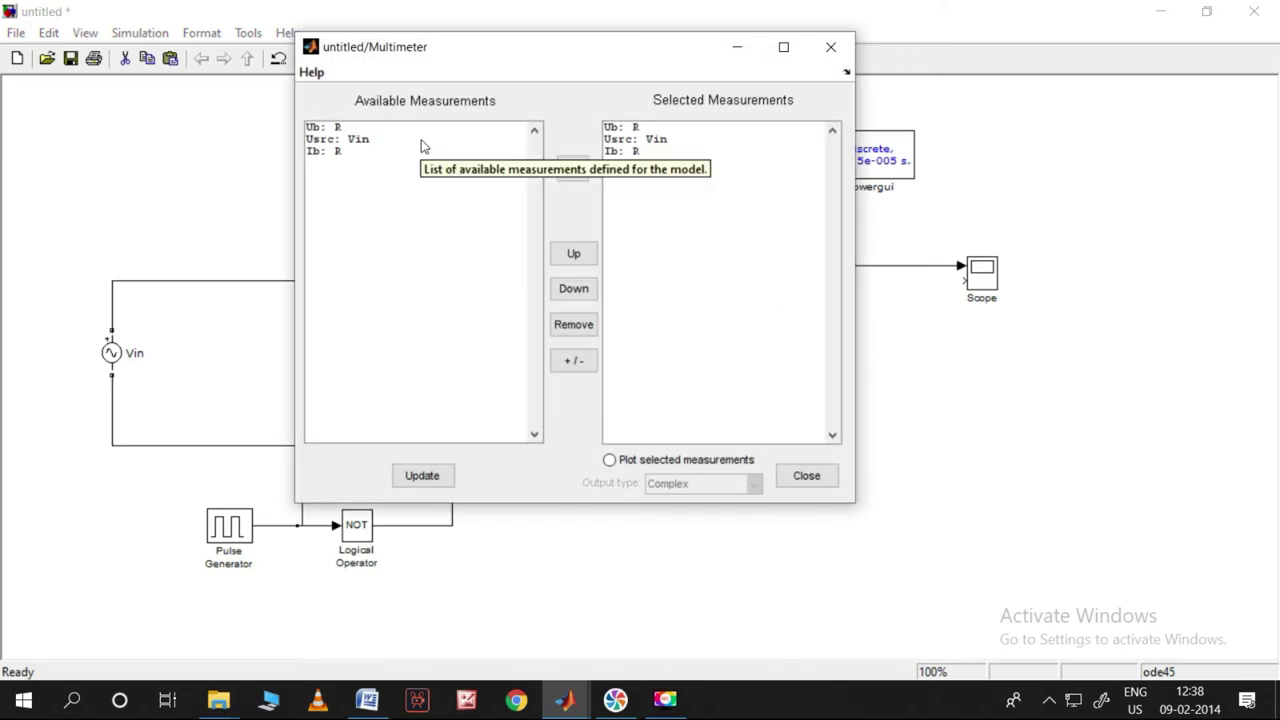
pyautogui.click(652, 142)
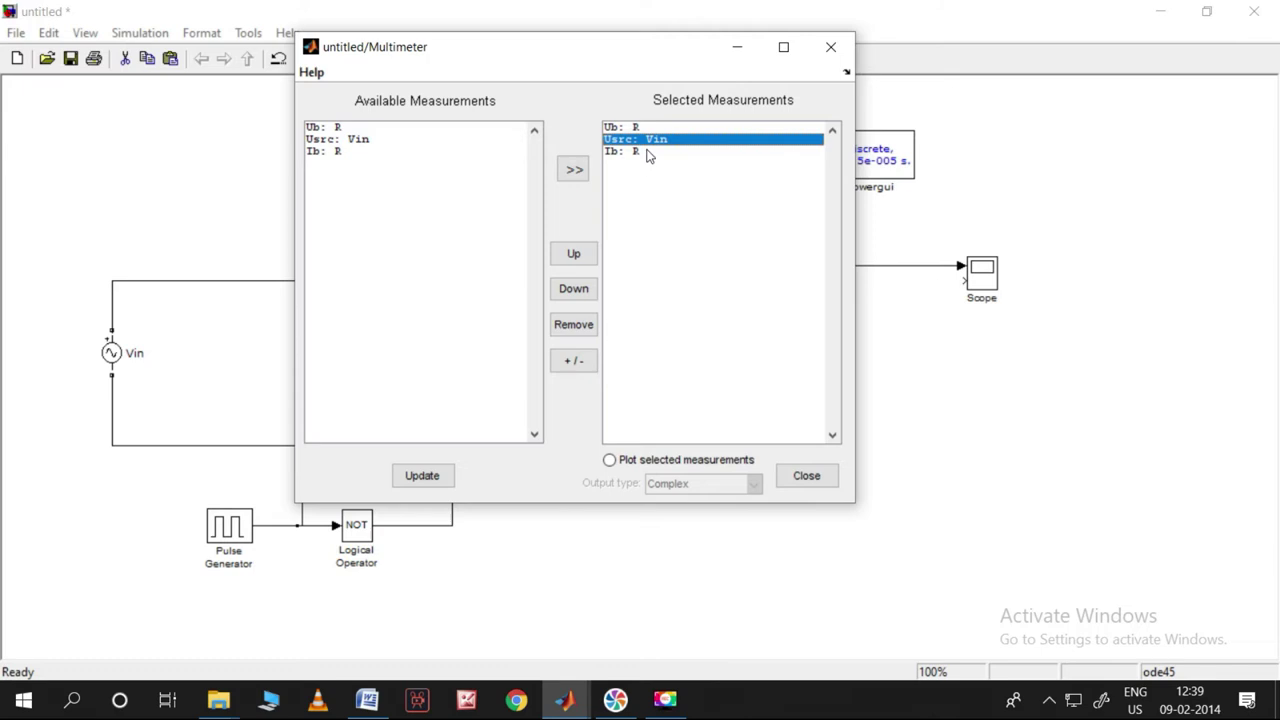
pyautogui.click(646, 152)
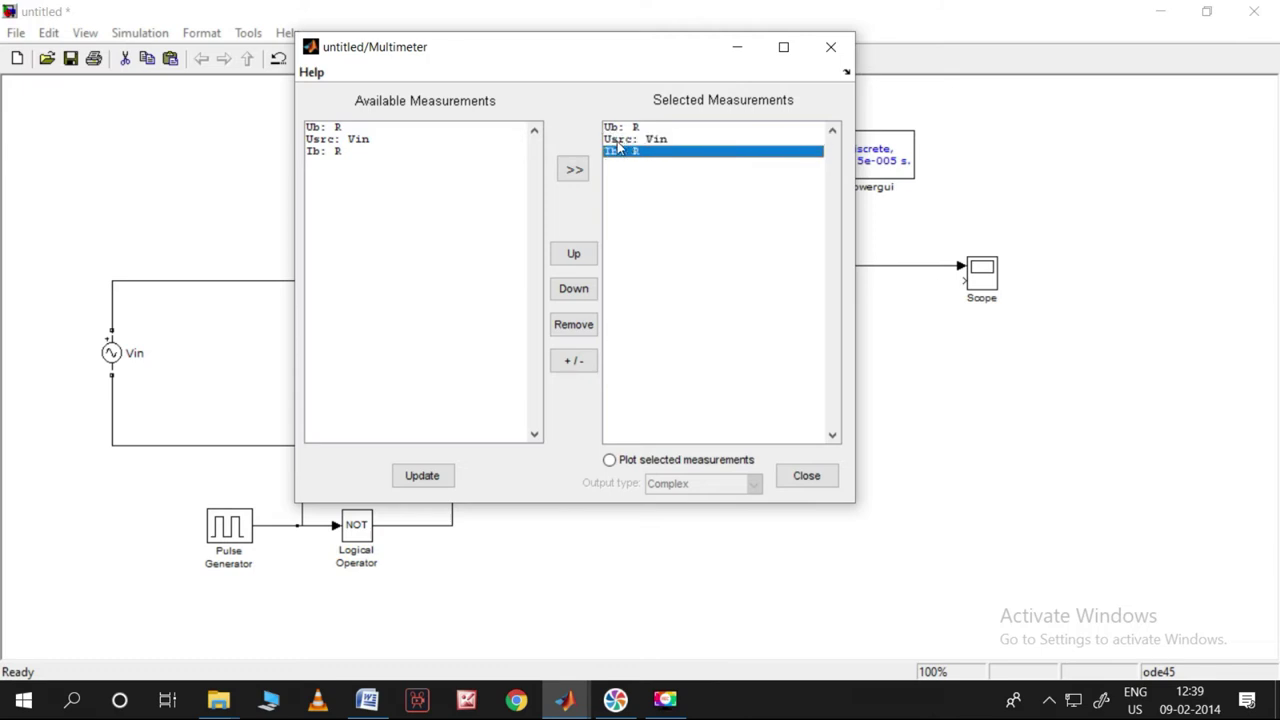
pyautogui.moveTo(626, 140); pyautogui.dragTo(640, 164)
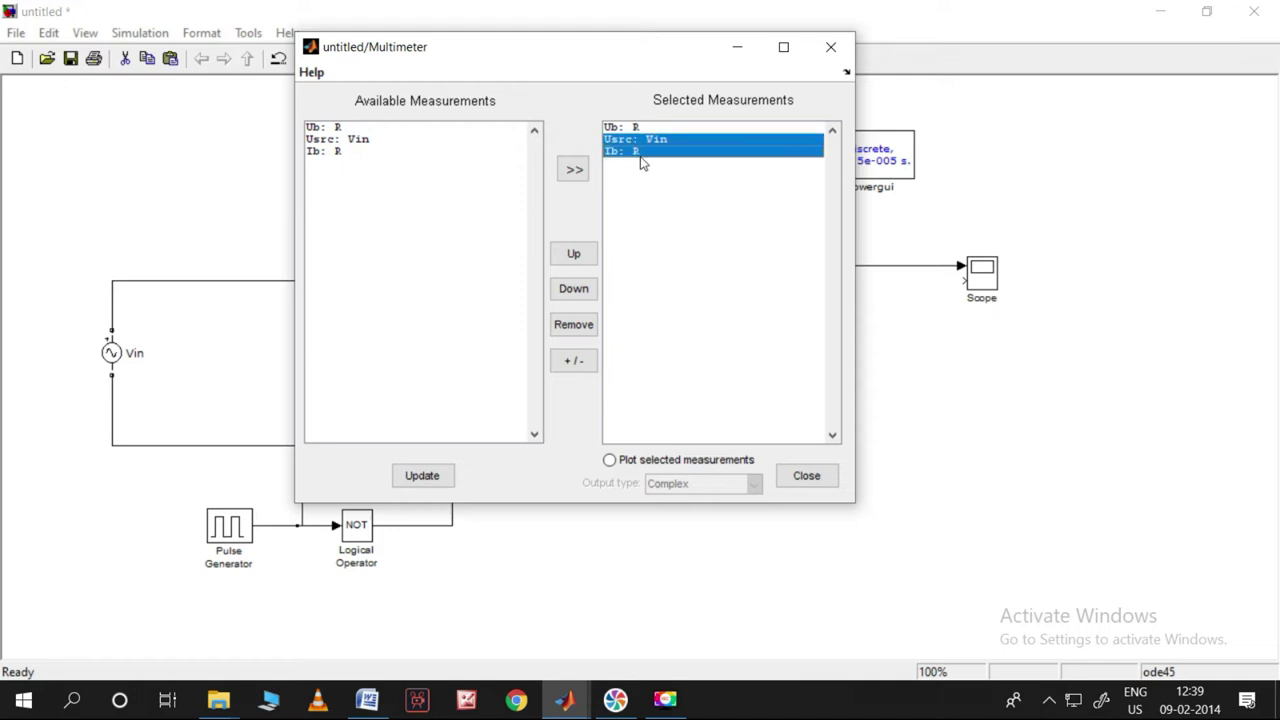
pyautogui.click(640, 162)
pyautogui.click(575, 255)
pyautogui.click(660, 232)
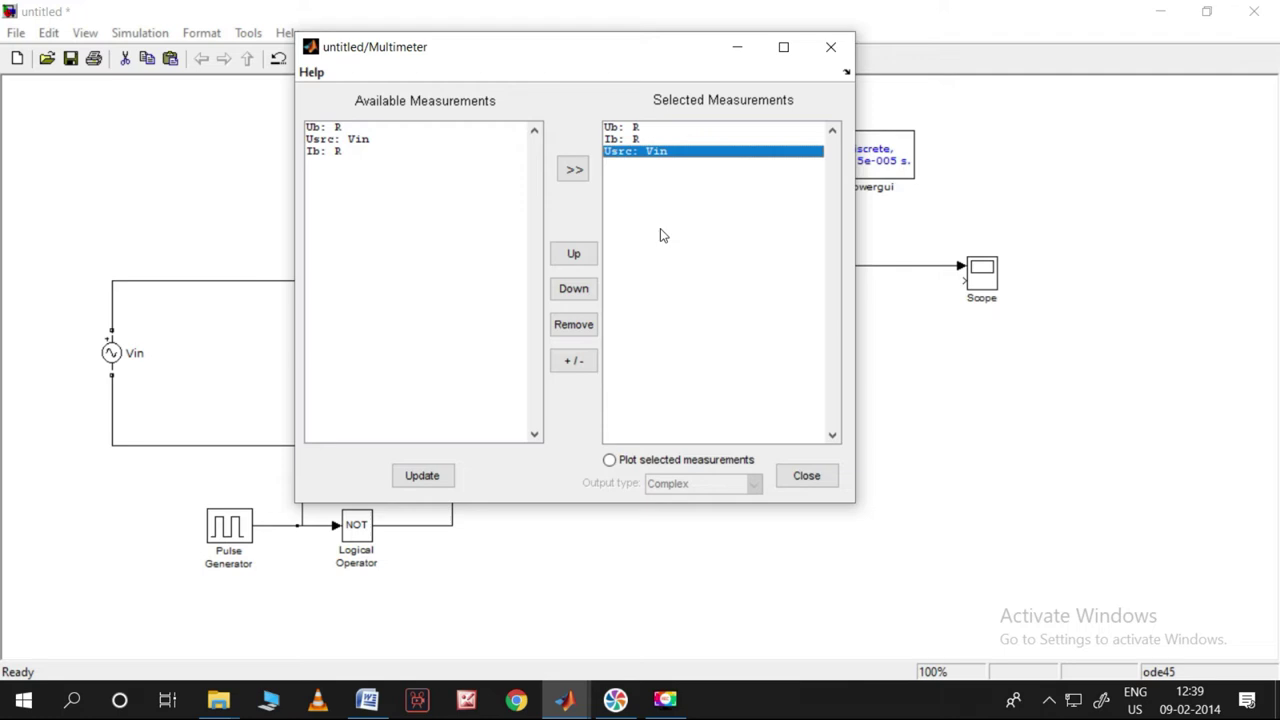
# Step: Close the Multimeter settings and connect the Demux's second output to the Scope's second input
pyautogui.click(804, 476)
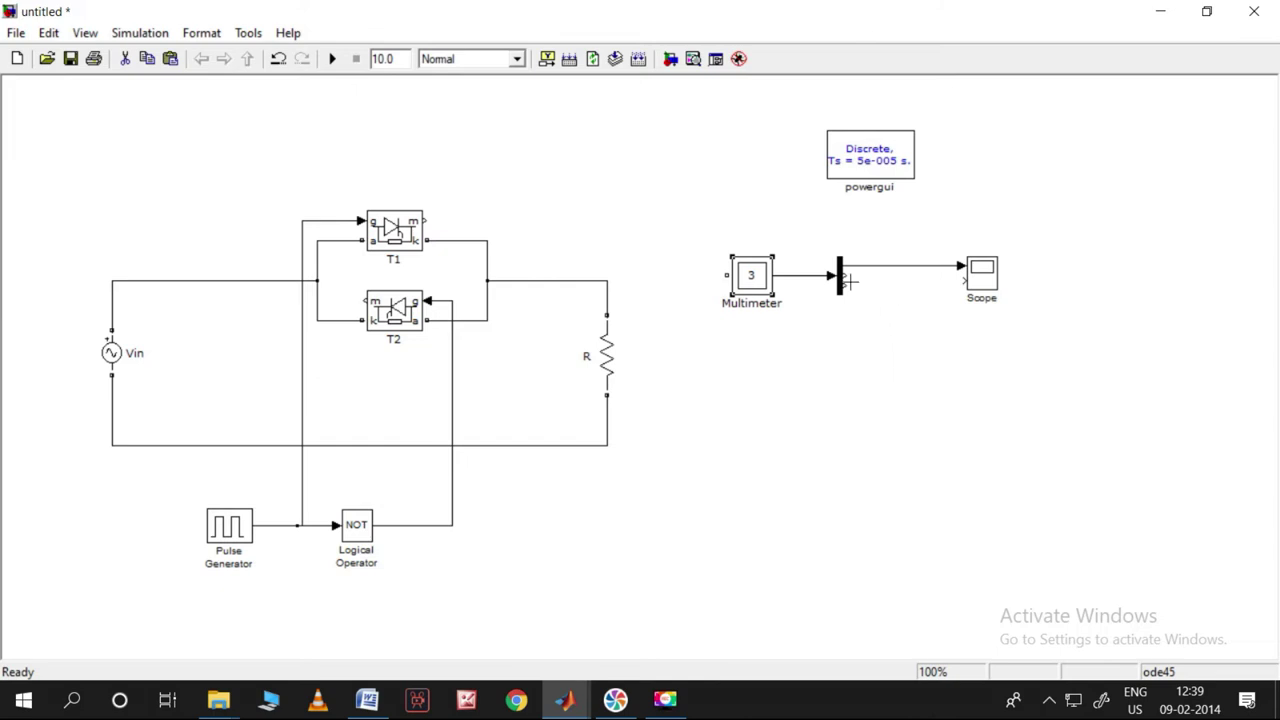
pyautogui.moveTo(846, 276); pyautogui.dragTo(958, 281)
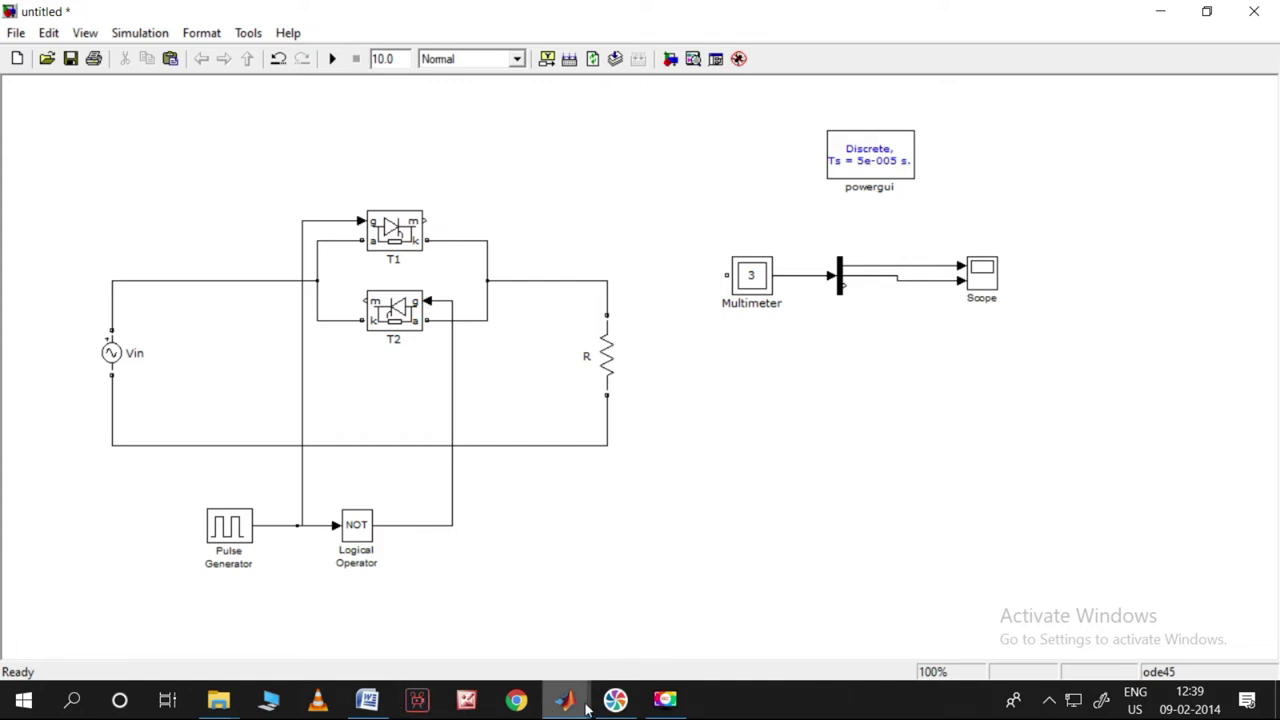
# Step: Add a Mux from Commonly Used Blocks to the model below the Scope
pyautogui.moveTo(567, 700)
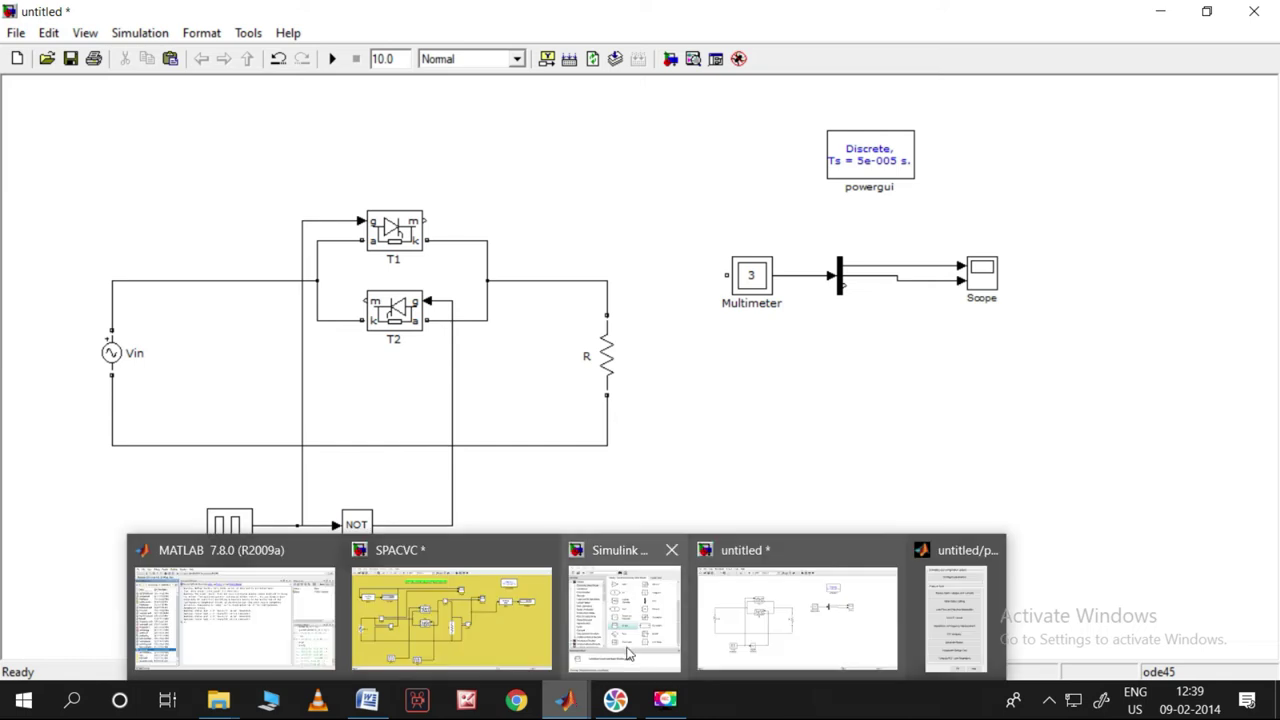
pyautogui.click(629, 643)
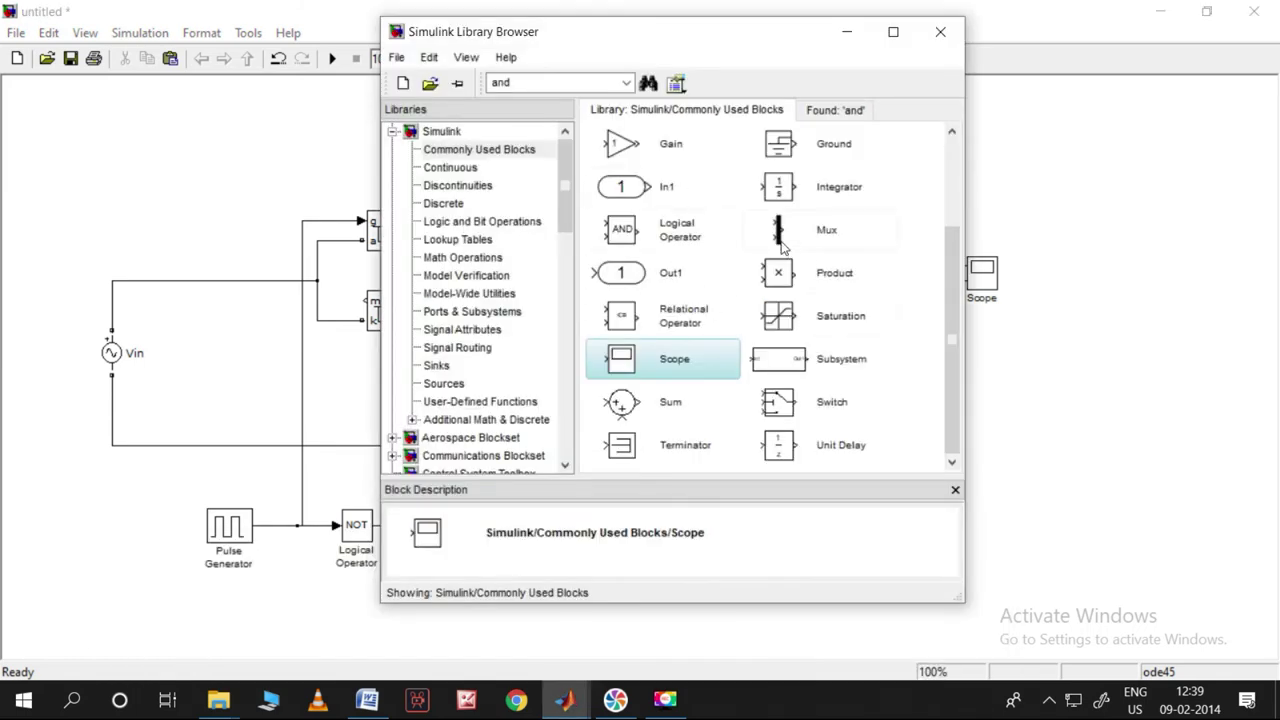
pyautogui.moveTo(783, 245); pyautogui.dragTo(1034, 390)
# Step: Move the Scope further away from the Demux and delete both of its input lines
pyautogui.moveTo(985, 282); pyautogui.dragTo(1062, 280)
pyautogui.click(978, 282)
pyautogui.press('Delete')
pyautogui.click(952, 265)
pyautogui.press('Delete')
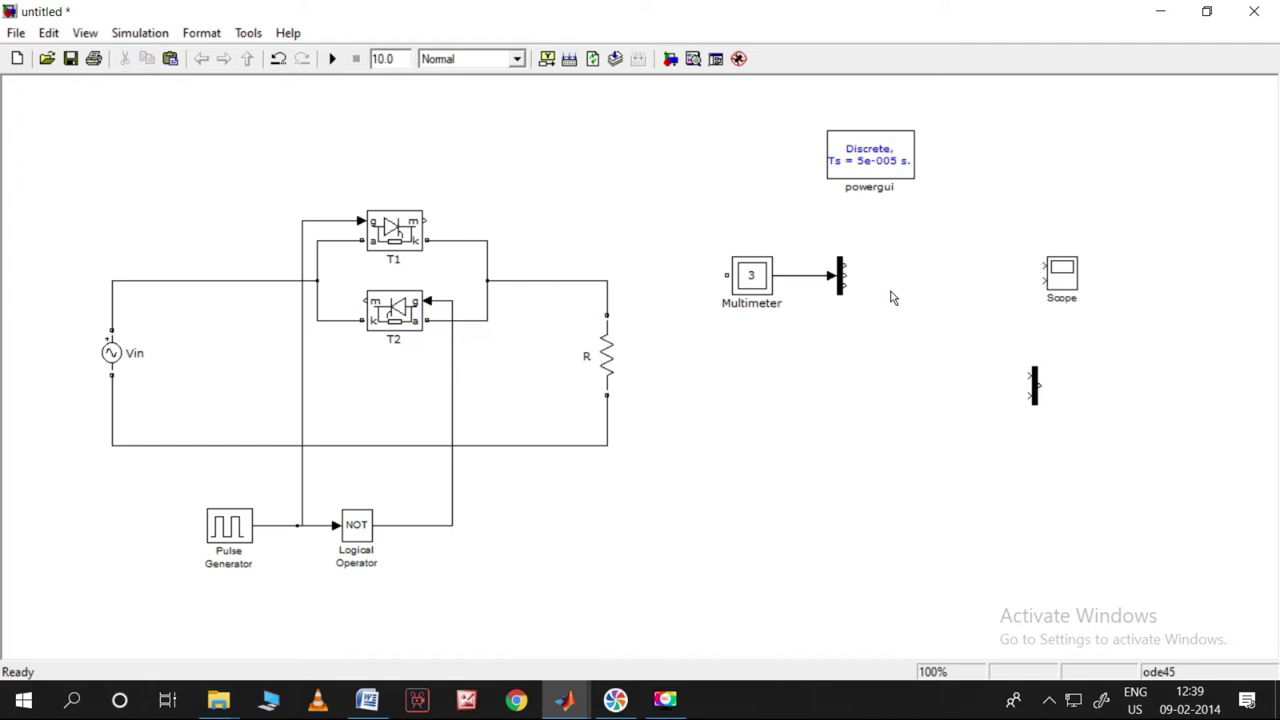
# Step: Reorder the Multimeter's selected measurements to Usrc: Vin, Ub: R, Ib: R
pyautogui.doubleClick(770, 288)
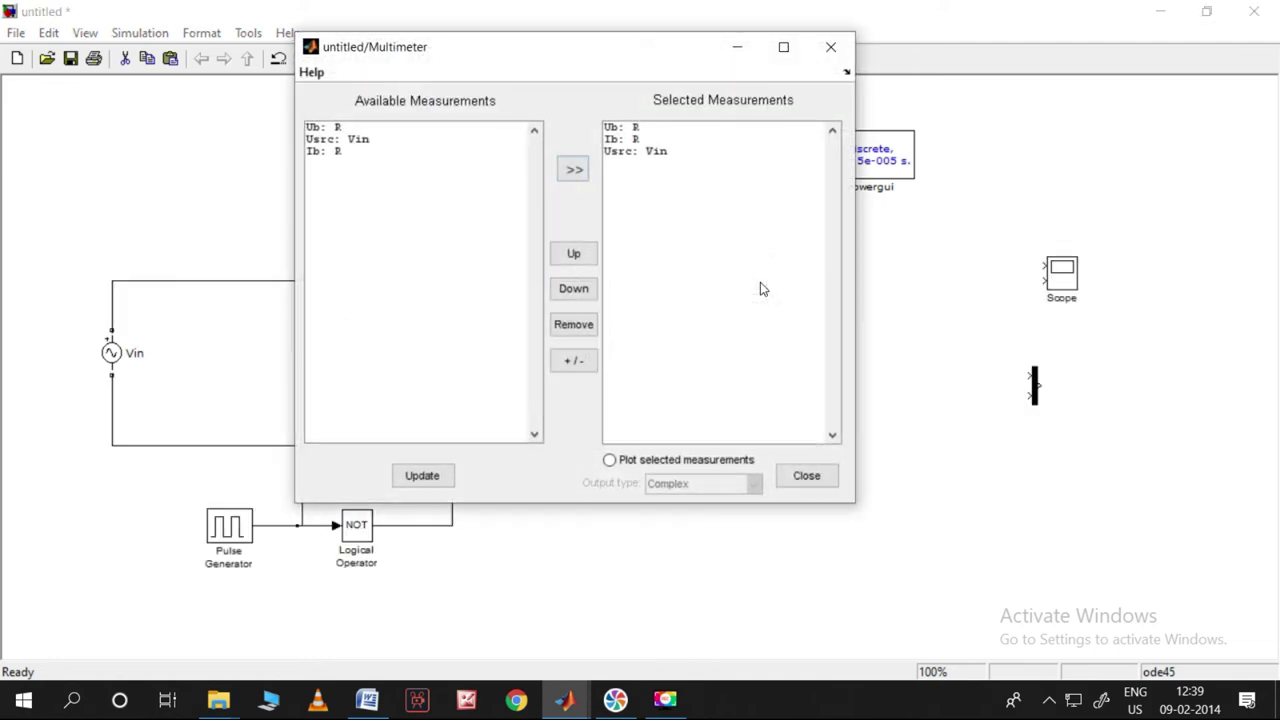
pyautogui.click(634, 156)
pyautogui.click(581, 258)
pyautogui.click(581, 258)
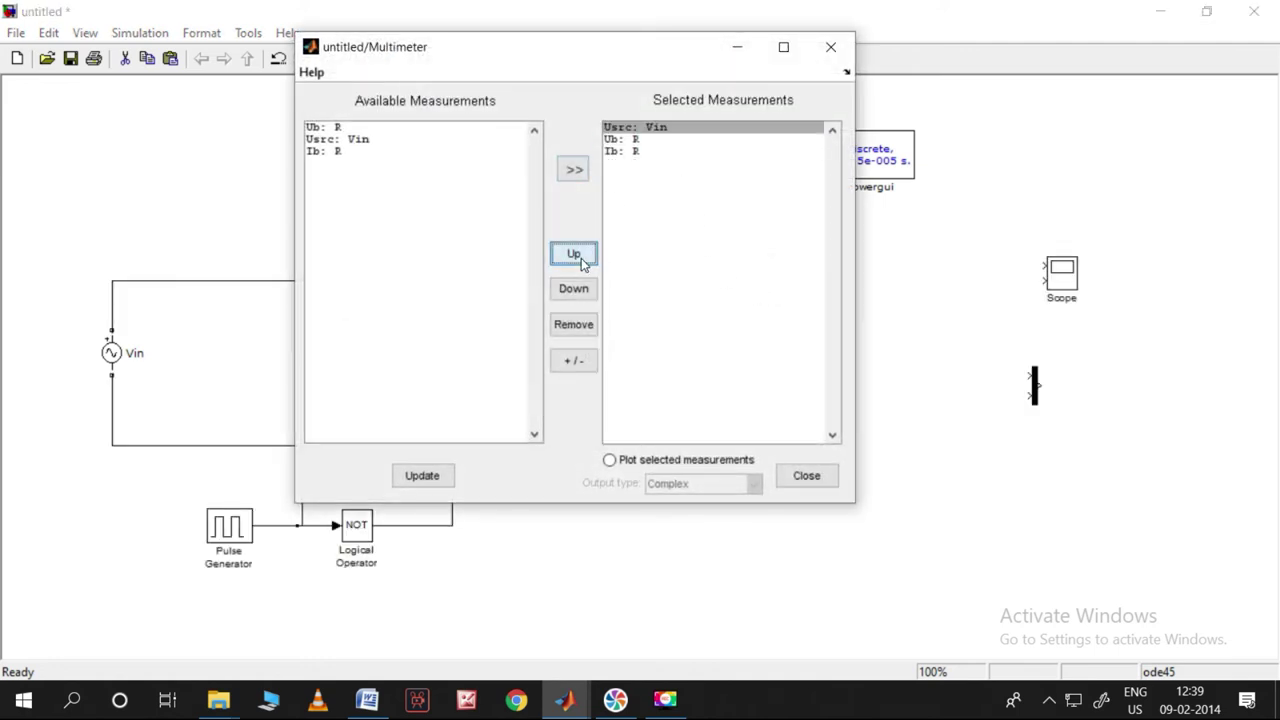
pyautogui.click(831, 476)
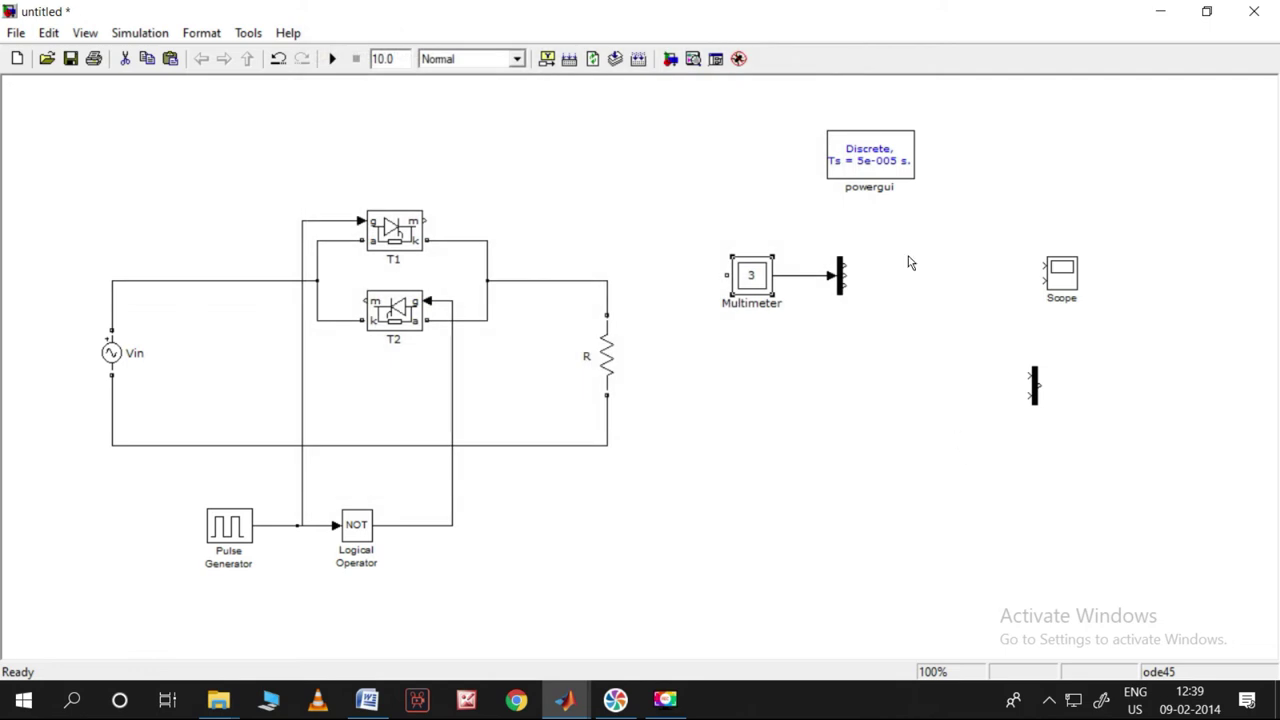
# Step: Connect the Demux's first output to the Scope's first input and route its other two outputs through the Mux to the second input
pyautogui.moveTo(845, 265); pyautogui.dragTo(1046, 266)
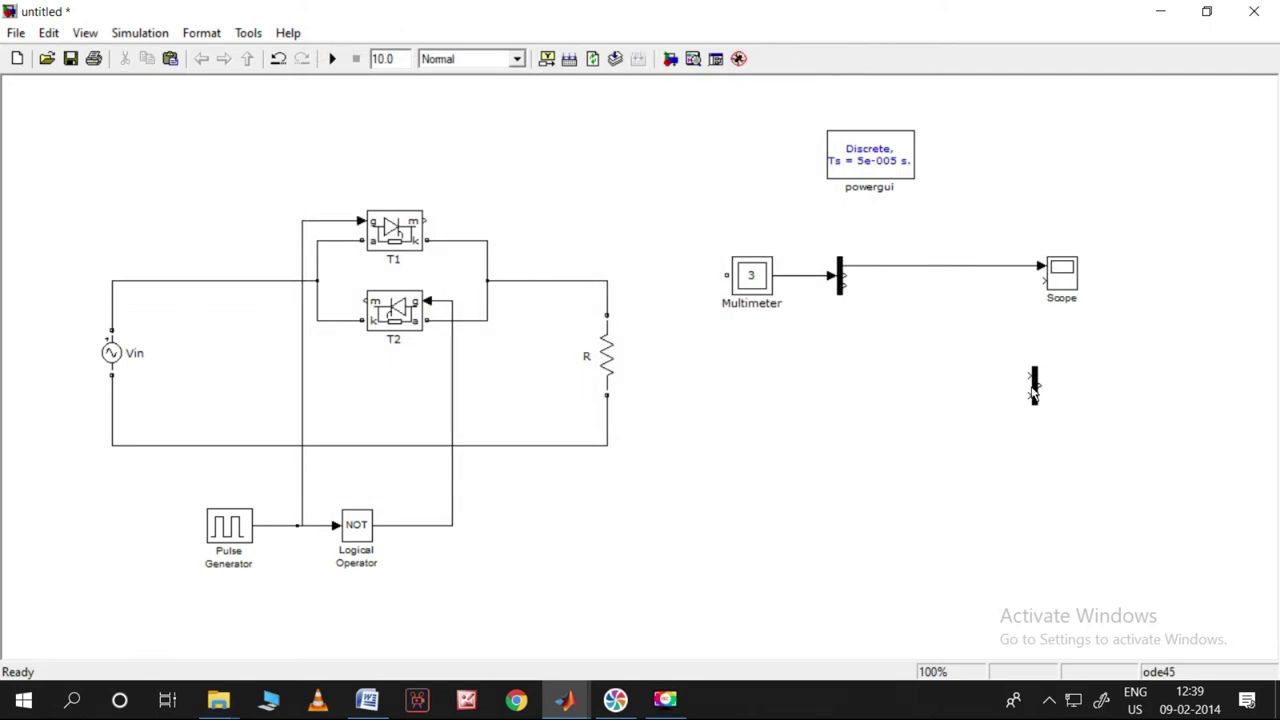
pyautogui.moveTo(1035, 385); pyautogui.dragTo(948, 311)
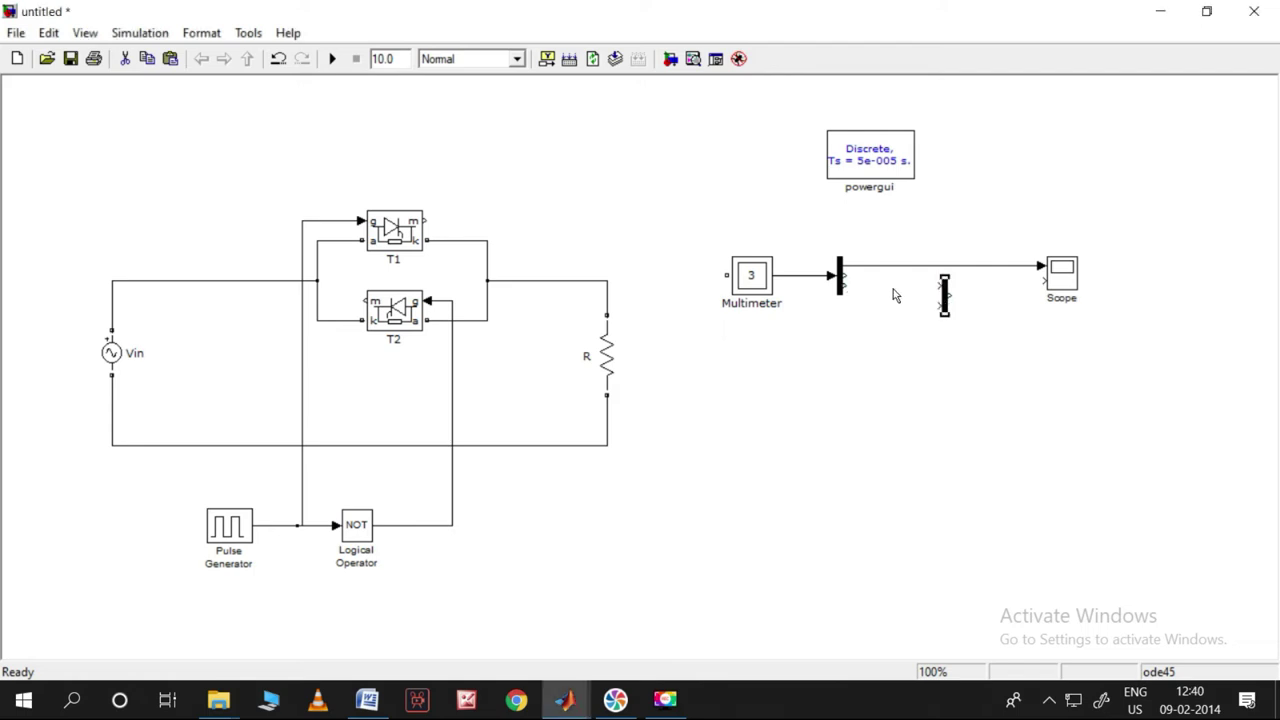
pyautogui.moveTo(846, 282); pyautogui.dragTo(941, 287)
pyautogui.moveTo(843, 286); pyautogui.dragTo(1040, 281)
# Step: Set the simulation stop time to 0.1 and run the simulation
pyautogui.doubleClick(383, 58)
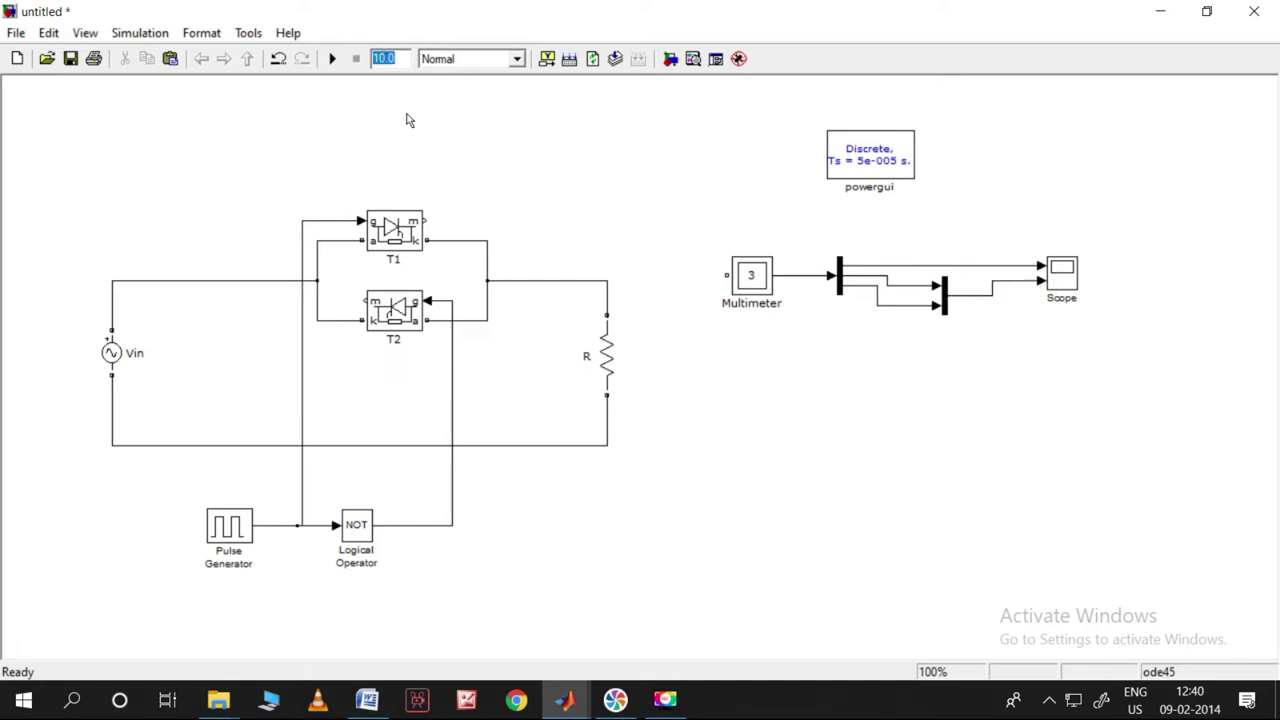
pyautogui.write('0')
pyautogui.click(332, 58)
# Step: Open the Scope, autoscale and enlarge its plots to examine the source and load waveforms, and close it
pyautogui.doubleClick(1058, 280)
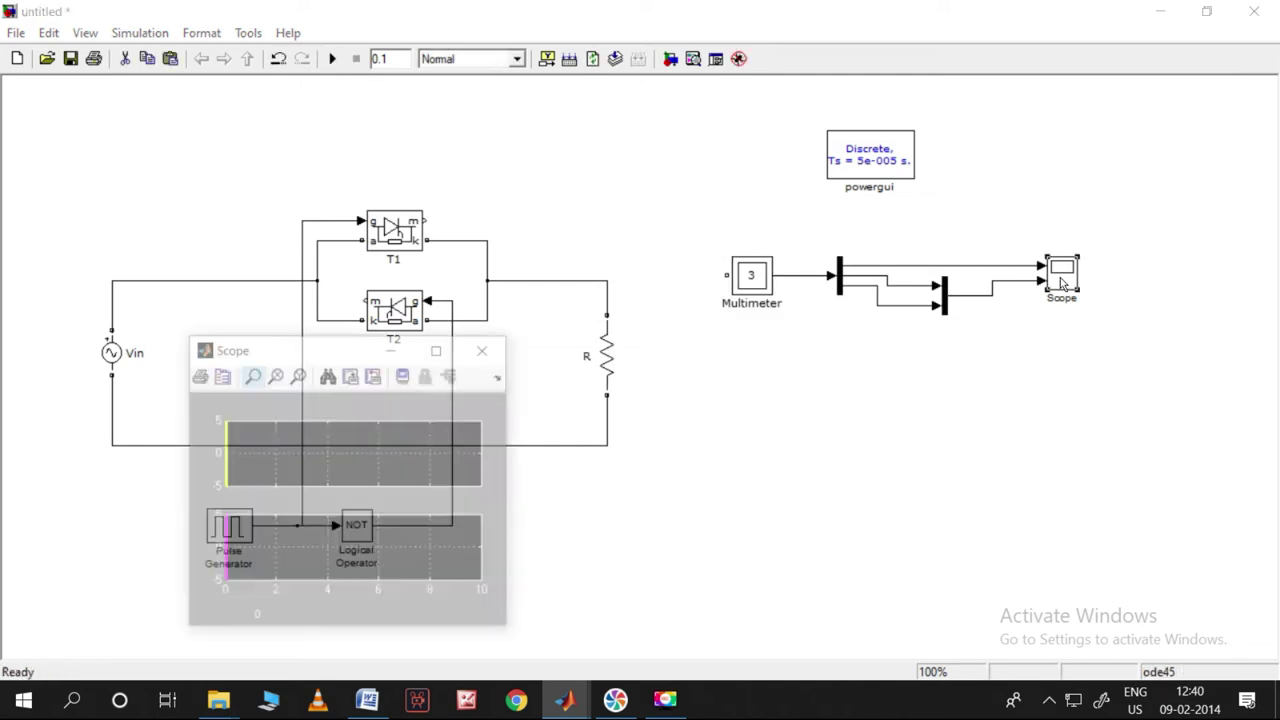
pyautogui.doubleClick(1050, 283)
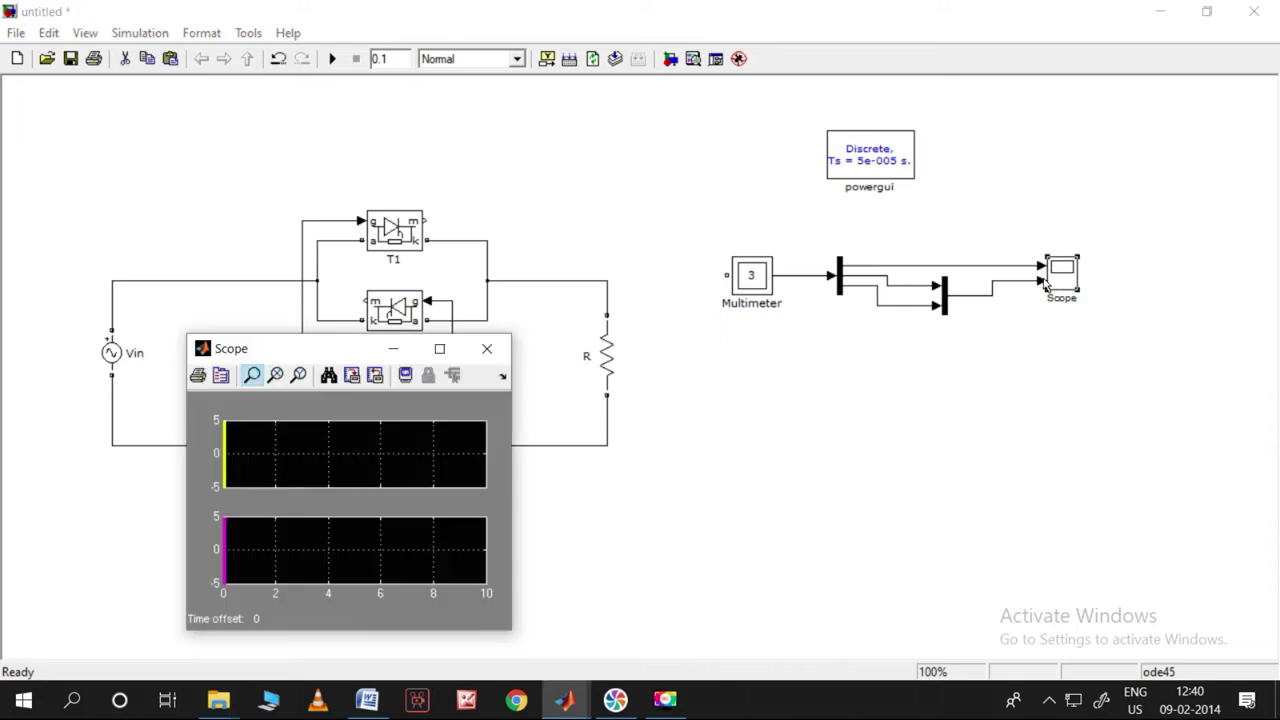
pyautogui.click(329, 376)
pyautogui.click(440, 350)
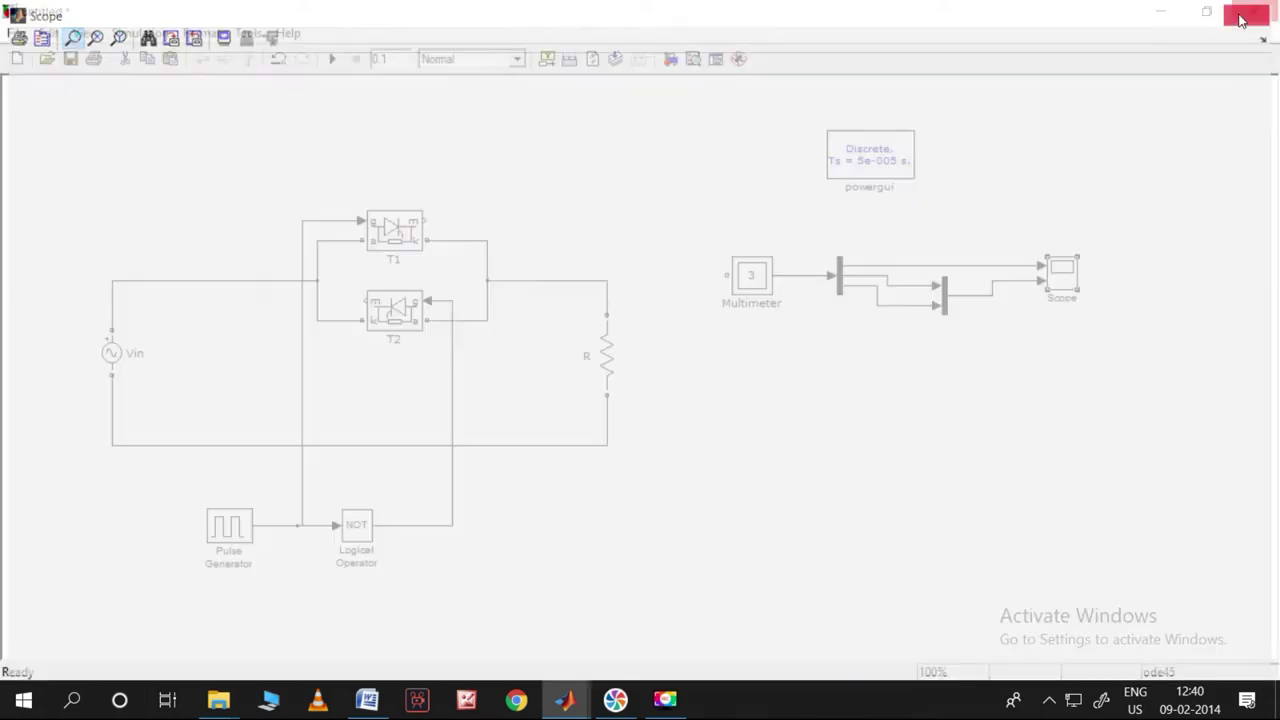
pyautogui.click(1254, 11)
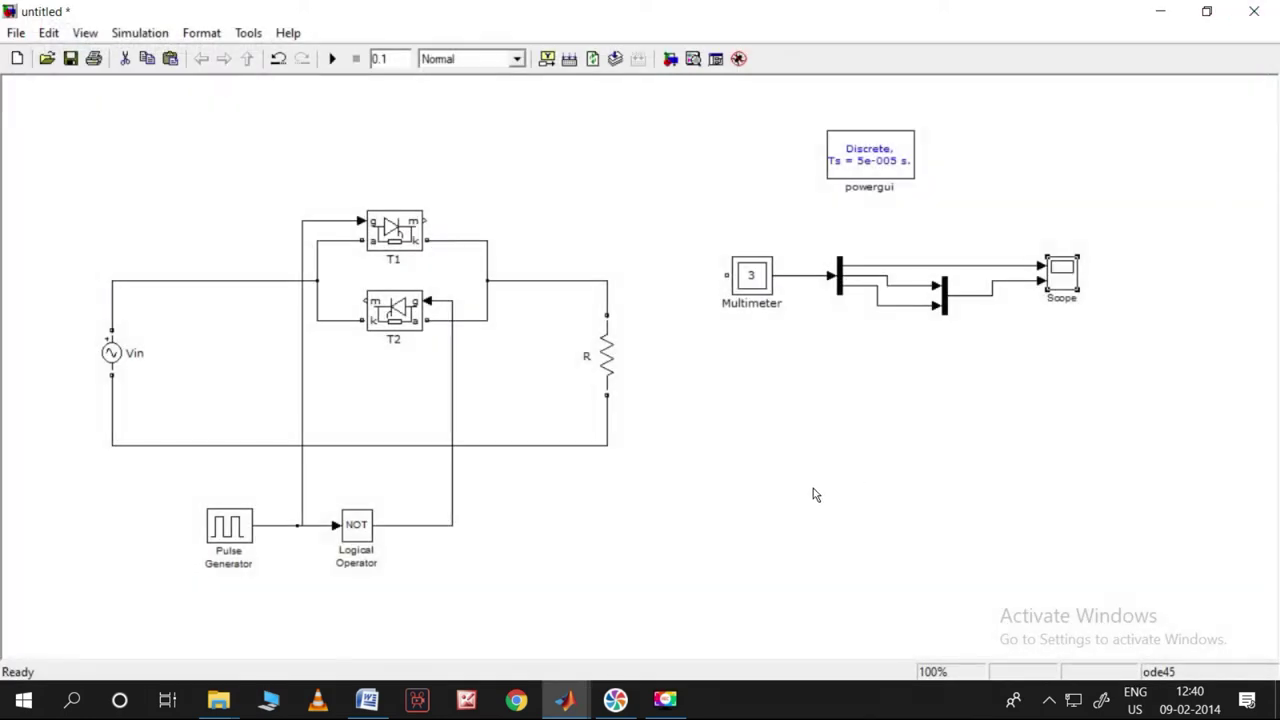
# Step: Check the operator setting in the Logical Operator's block parameters
pyautogui.doubleClick(355, 528)
pyautogui.moveTo(691, 381); pyautogui.dragTo(797, 205)
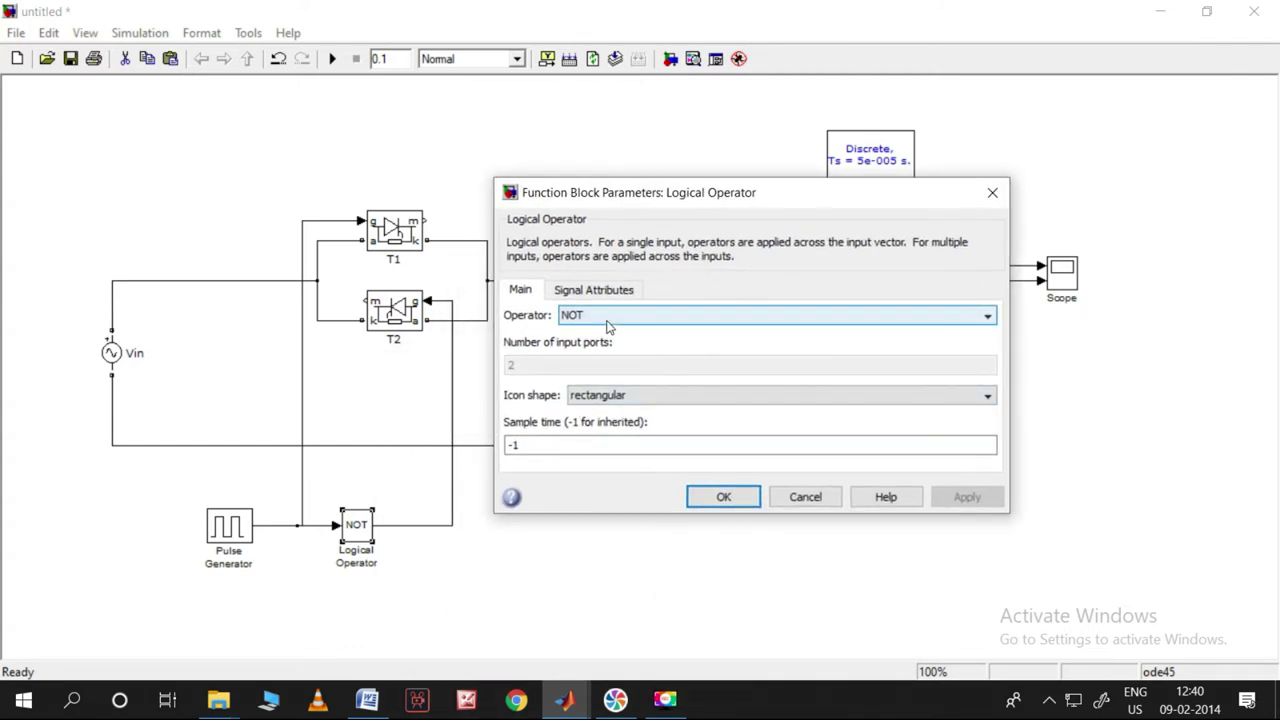
pyautogui.click(724, 498)
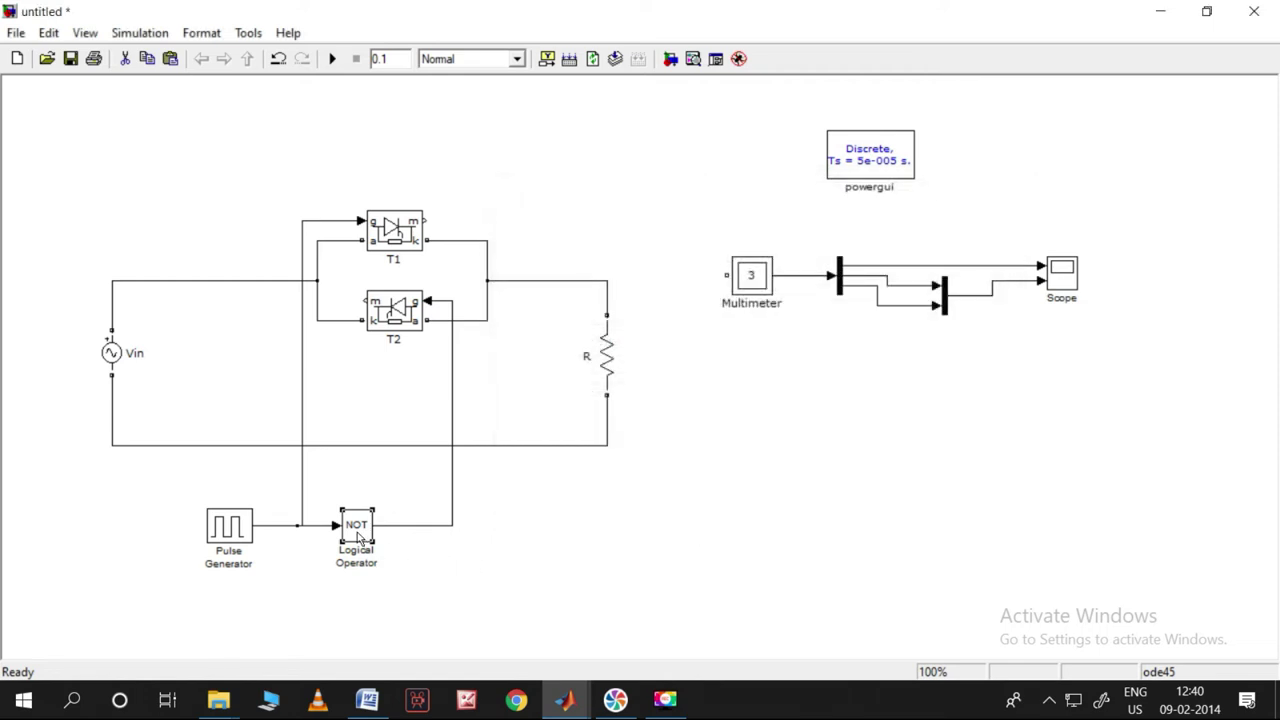
# Step: Replace the NOT Logical Operator and its lines with a copy of the Pulse Generator connected to T2's gate
pyautogui.press('Delete')
pyautogui.click(394, 524)
pyautogui.press('Delete')
pyautogui.press('Delete')
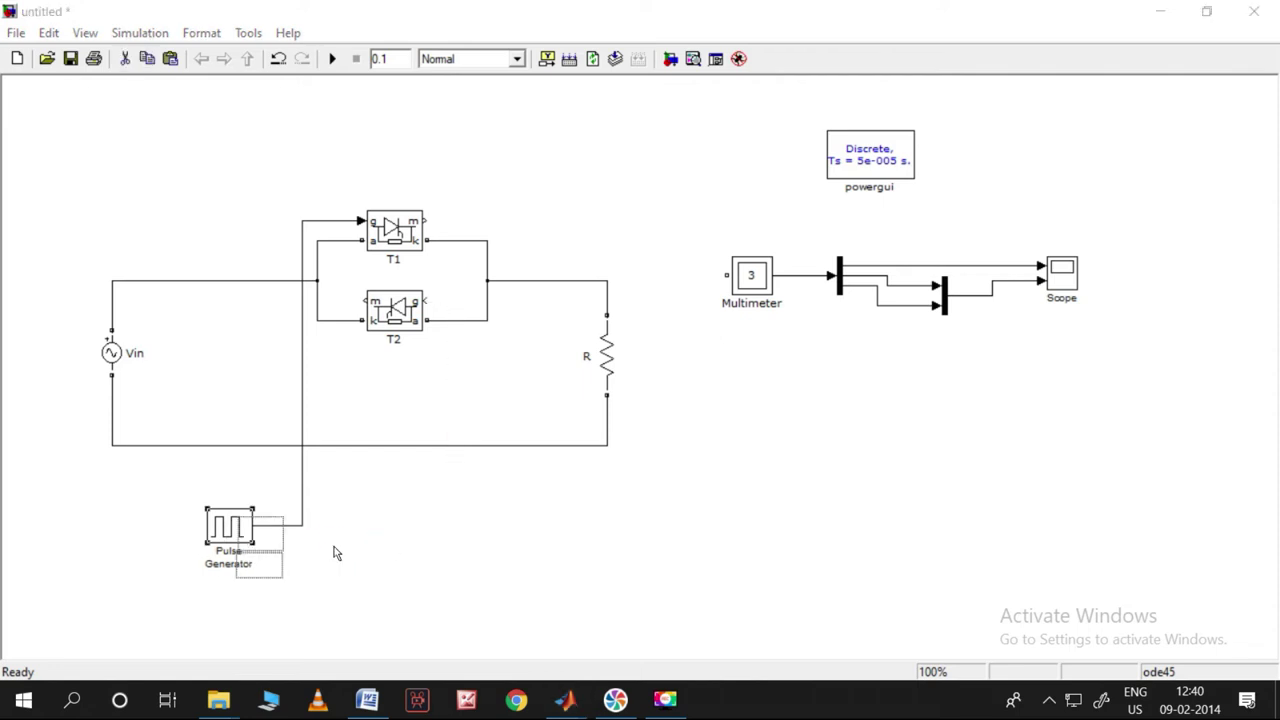
pyautogui.hotkey('ctrl', 'v')
pyautogui.moveTo(466, 550); pyautogui.dragTo(427, 300)
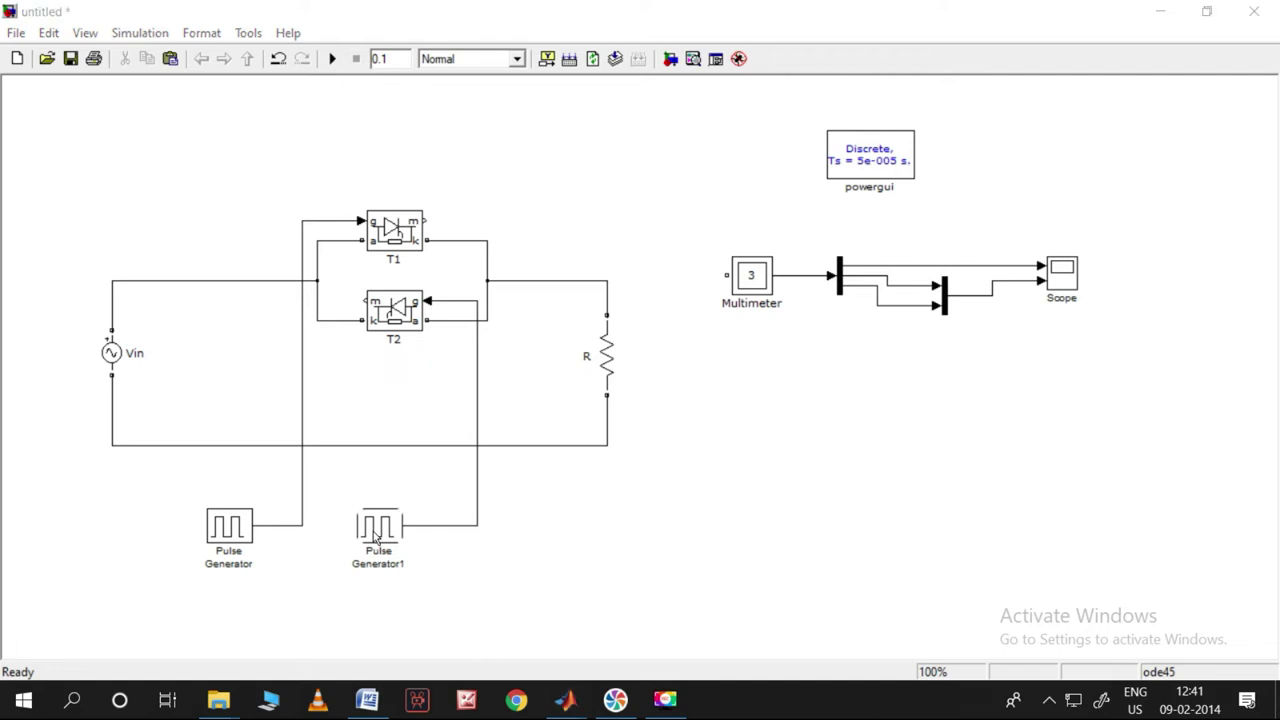
# Step: Set the phase delay of T2's pulse generator to 0.01/6+0.01 seconds
pyautogui.doubleClick(376, 535)
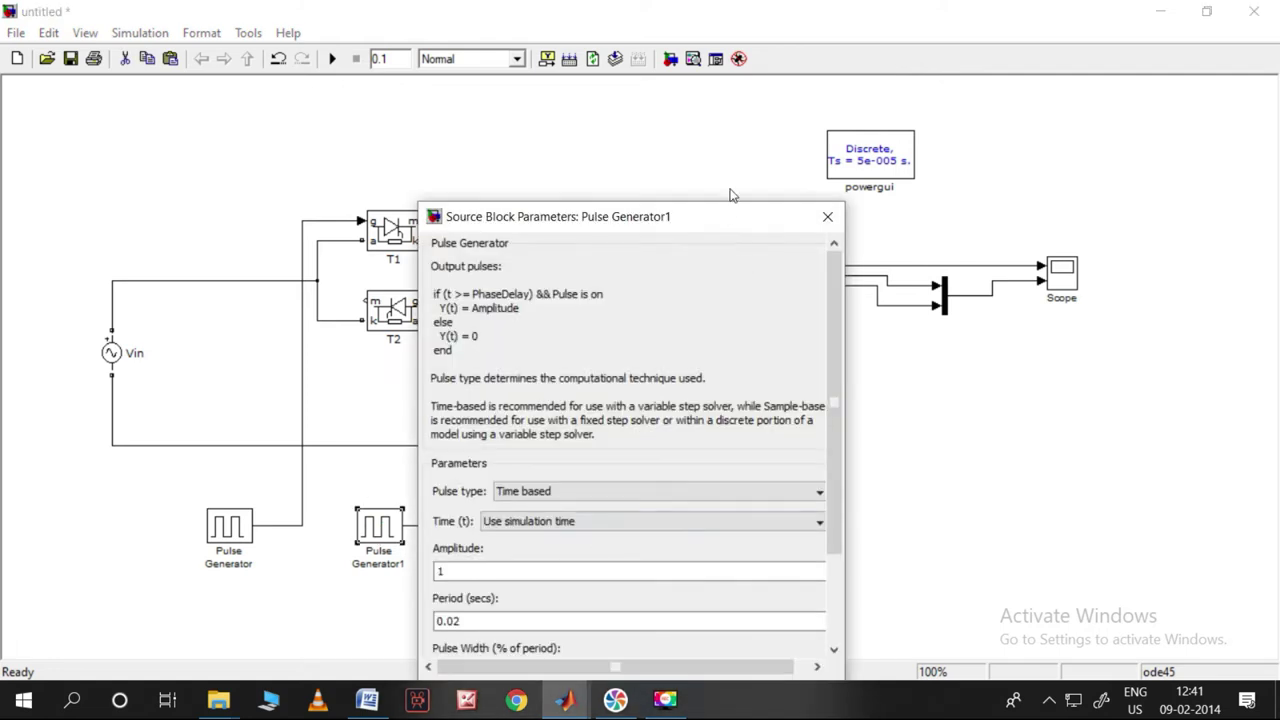
pyautogui.moveTo(729, 211); pyautogui.dragTo(727, 123)
pyautogui.moveTo(835, 320); pyautogui.dragTo(838, 405)
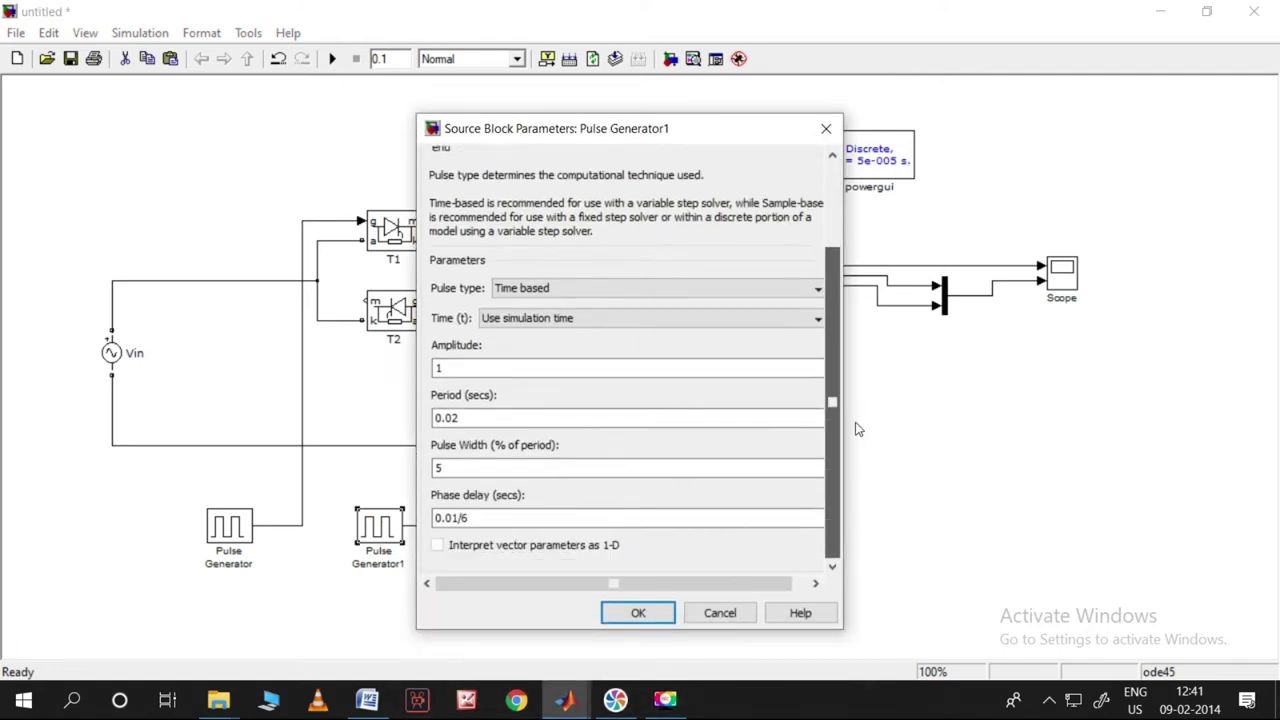
pyautogui.doubleClick(479, 519)
pyautogui.click(435, 517)
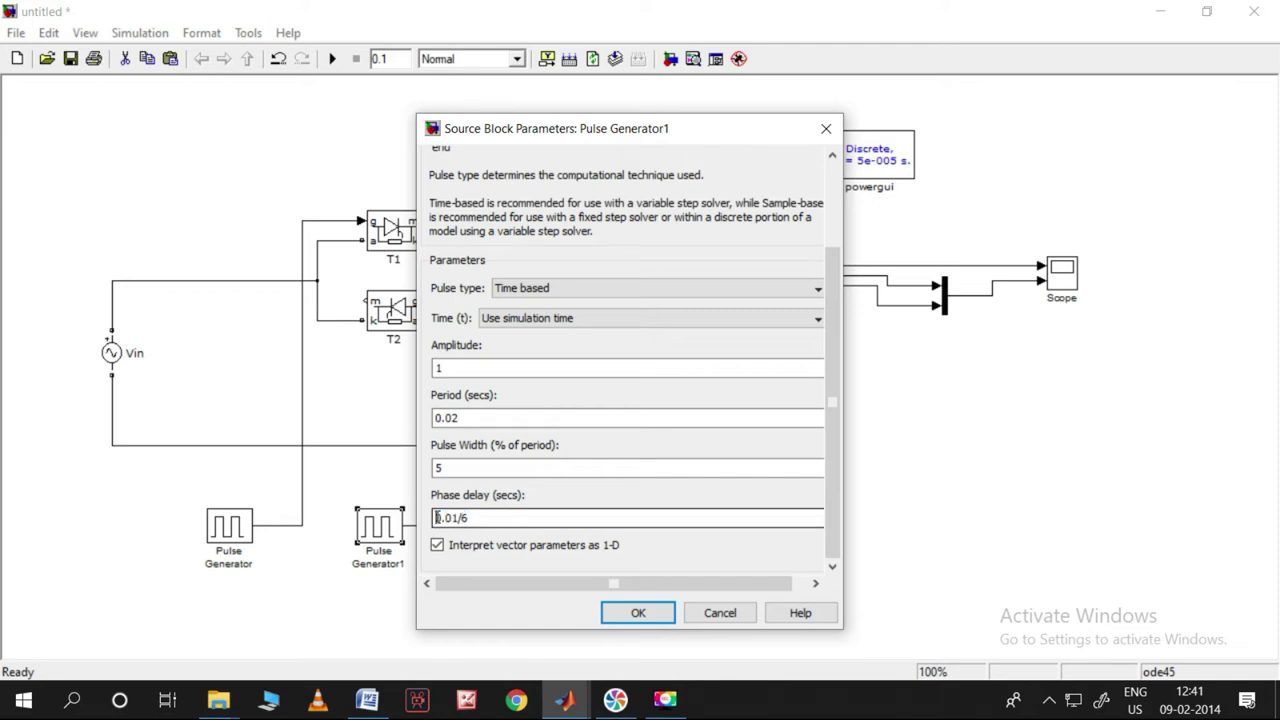
pyautogui.click(506, 515)
pyautogui.write('+0.01')
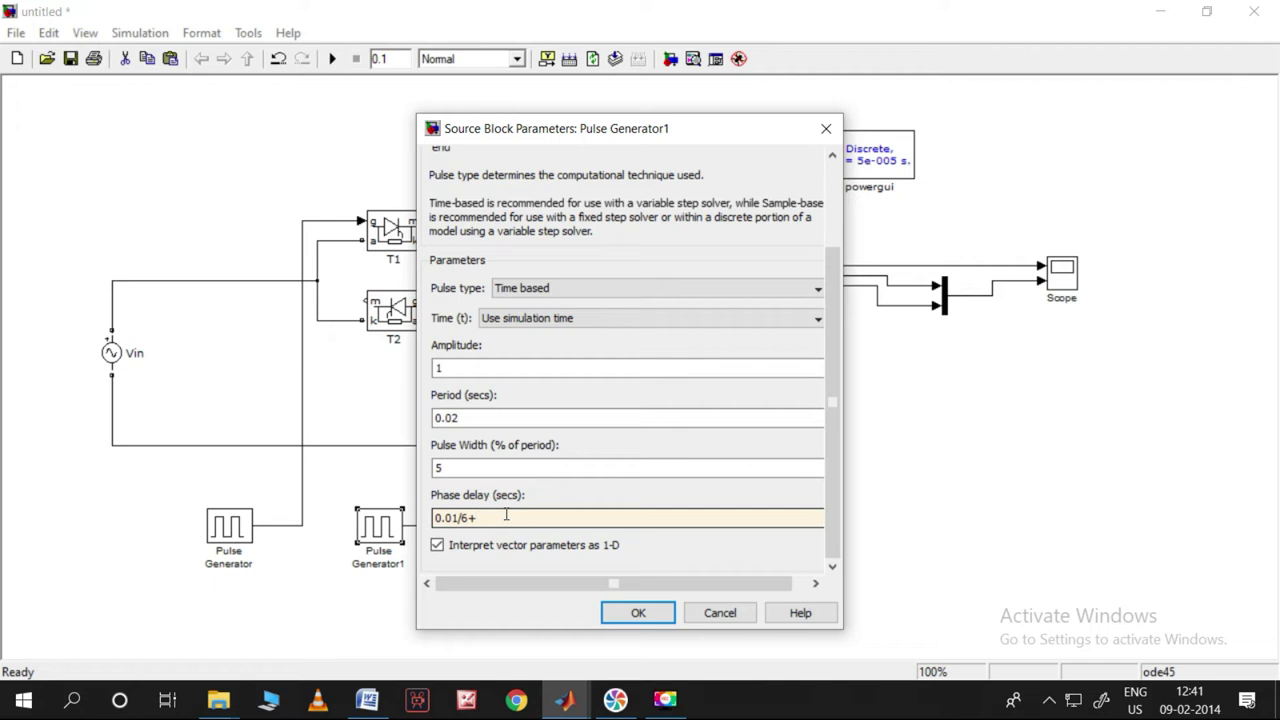
pyautogui.click(638, 612)
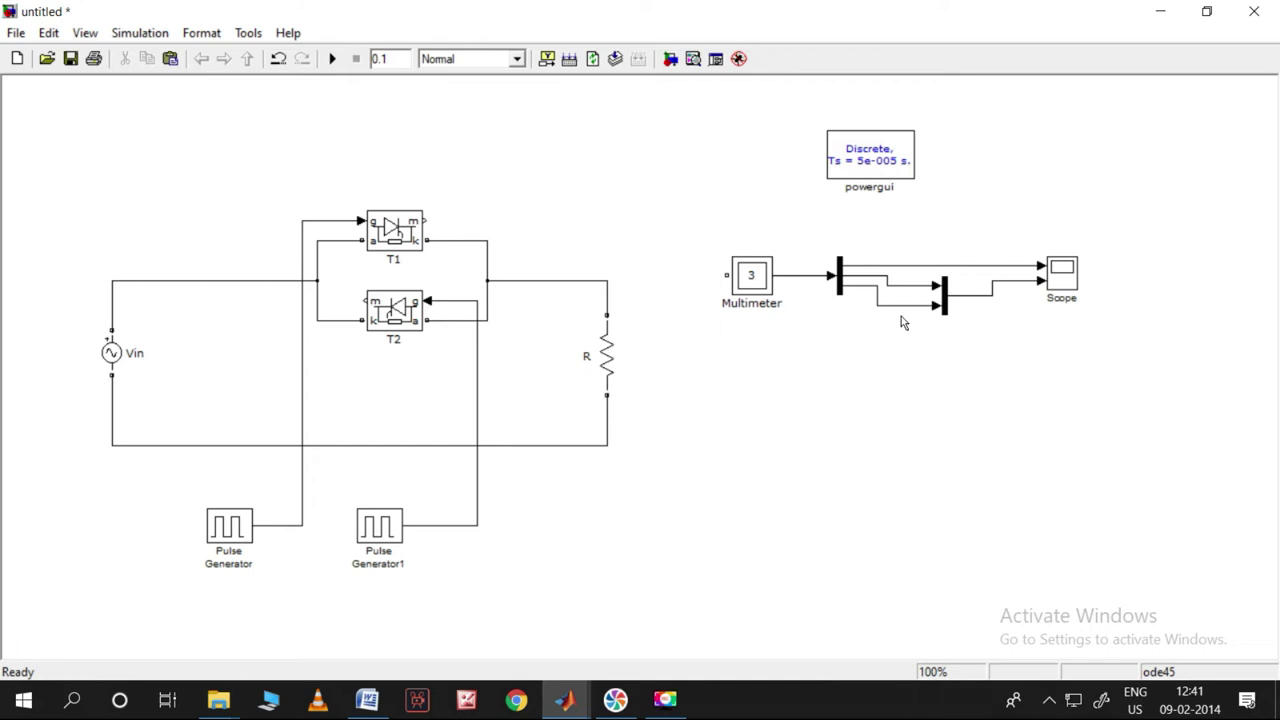
# Step: Run the simulation and examine the source voltage and load waveforms in the Scope
pyautogui.click(333, 58)
pyautogui.doubleClick(1064, 275)
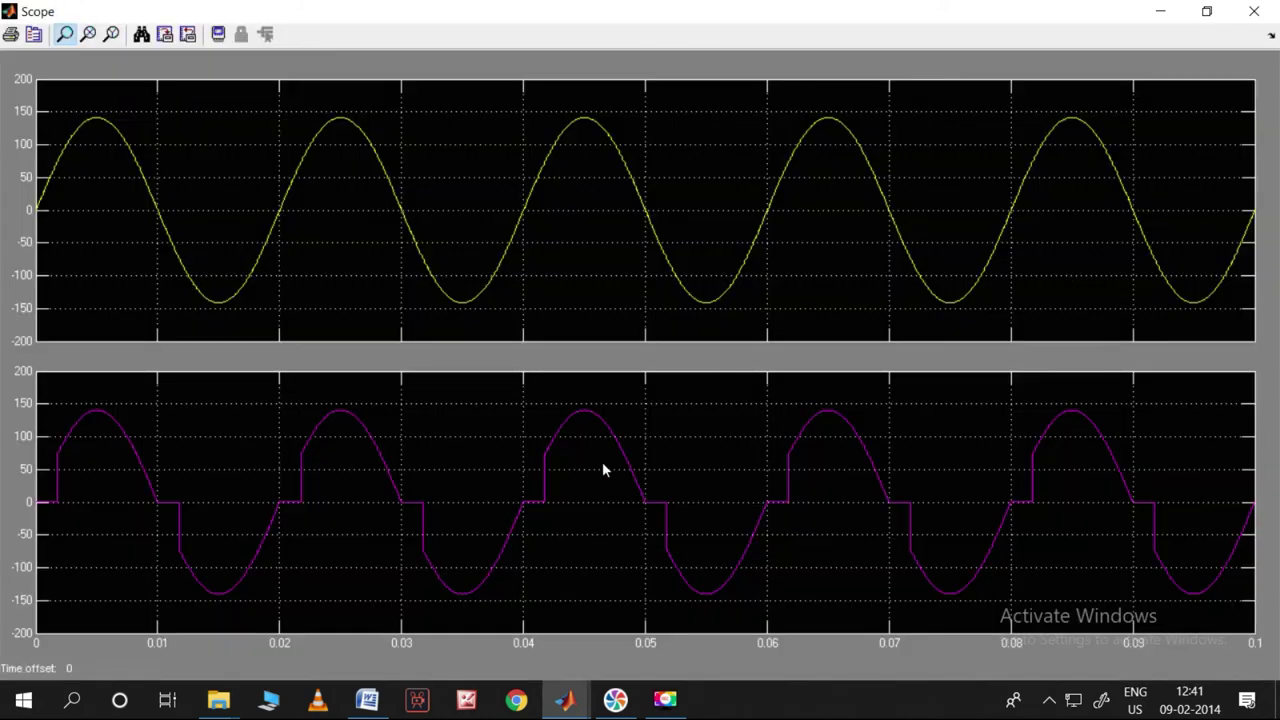
pyautogui.click(1254, 11)
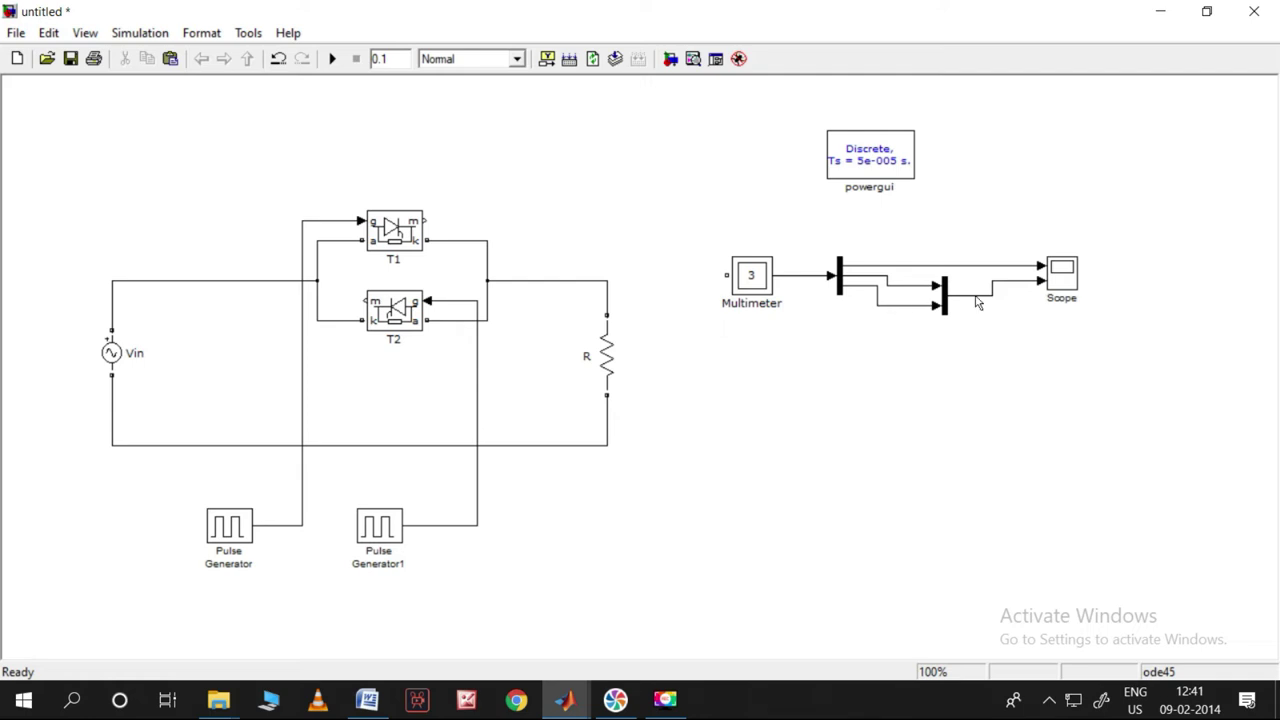
# Step: Duplicate the Scope below the original and branch the Demux's second and third output lines to its two inputs
pyautogui.moveTo(1062, 273)
pyautogui.mouseDown()
pyautogui.moveTo(935, 388)
pyautogui.moveTo(1013, 379)
pyautogui.moveTo(925, 318)
pyautogui.moveTo(914, 286)
pyautogui.mouseUp()
pyautogui.moveTo(998, 380)
pyautogui.mouseDown()
pyautogui.moveTo(946, 380)
pyautogui.moveTo(895, 345)
pyautogui.moveTo(898, 305)
pyautogui.mouseUp()
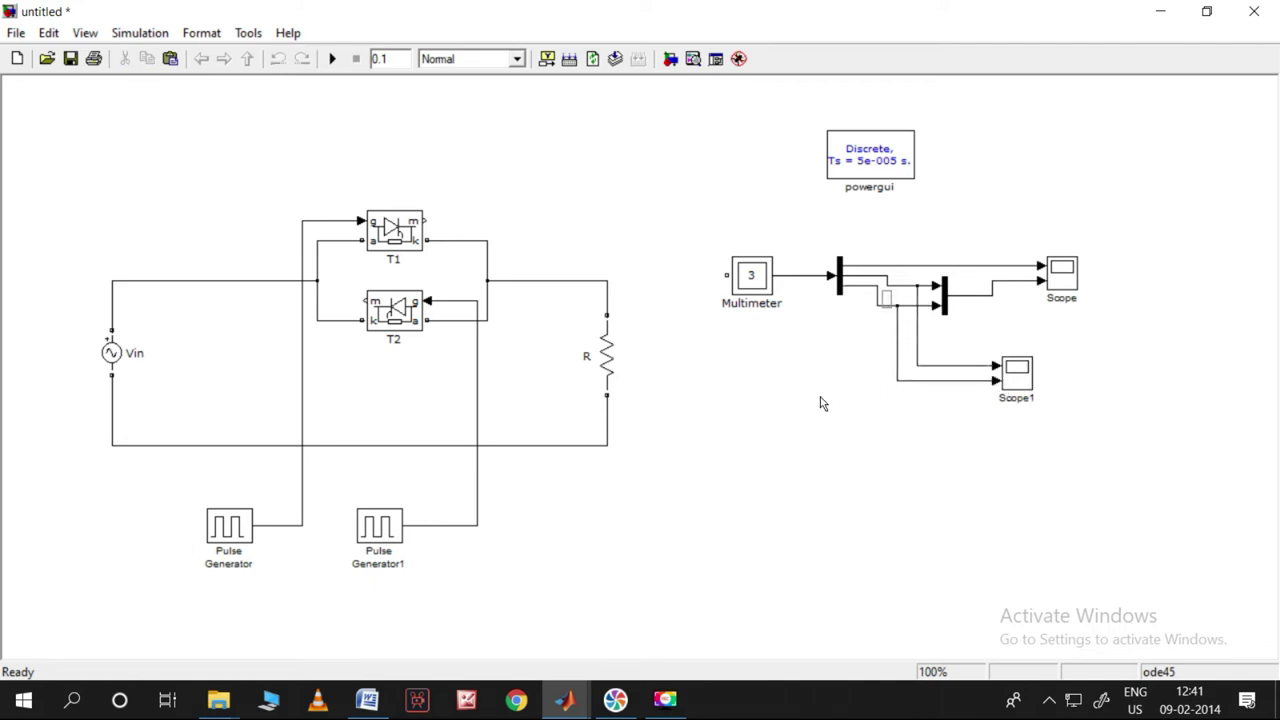
# Step: Run the simulation and examine the load voltage and current in Scope1 with enlarged, autoscaled plots
pyautogui.click(332, 58)
pyautogui.doubleClick(1012, 372)
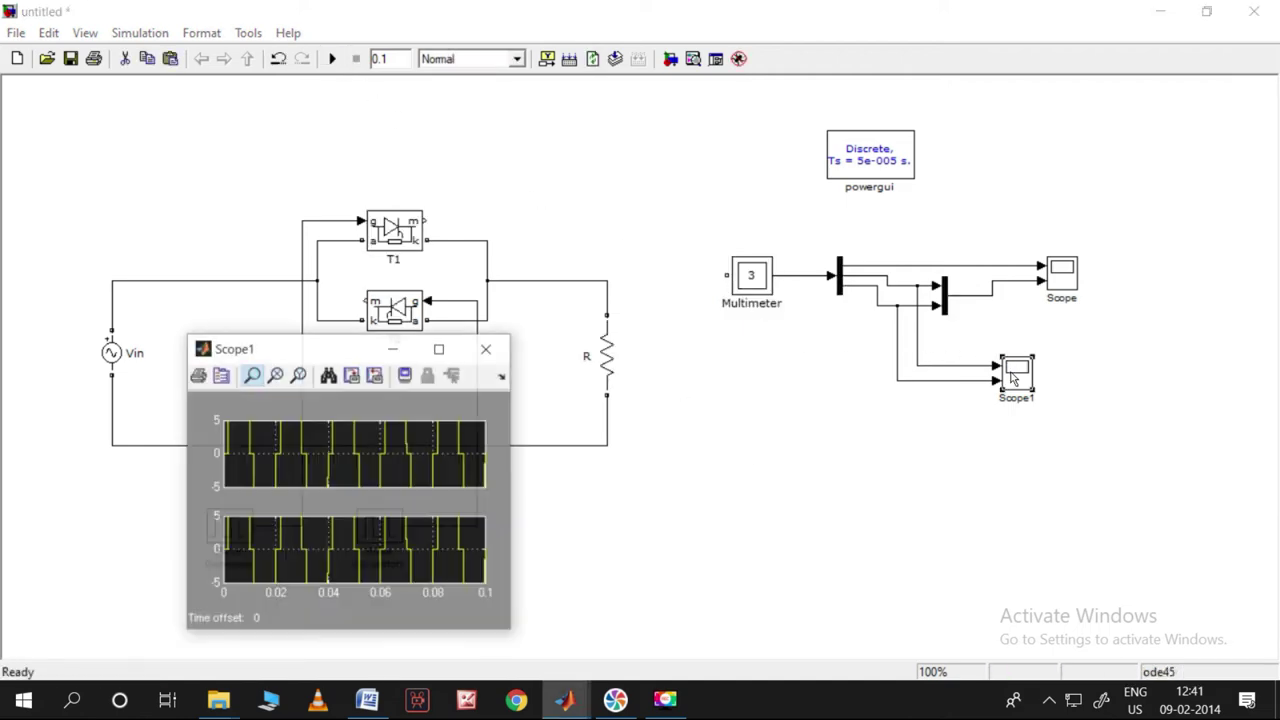
pyautogui.click(439, 348)
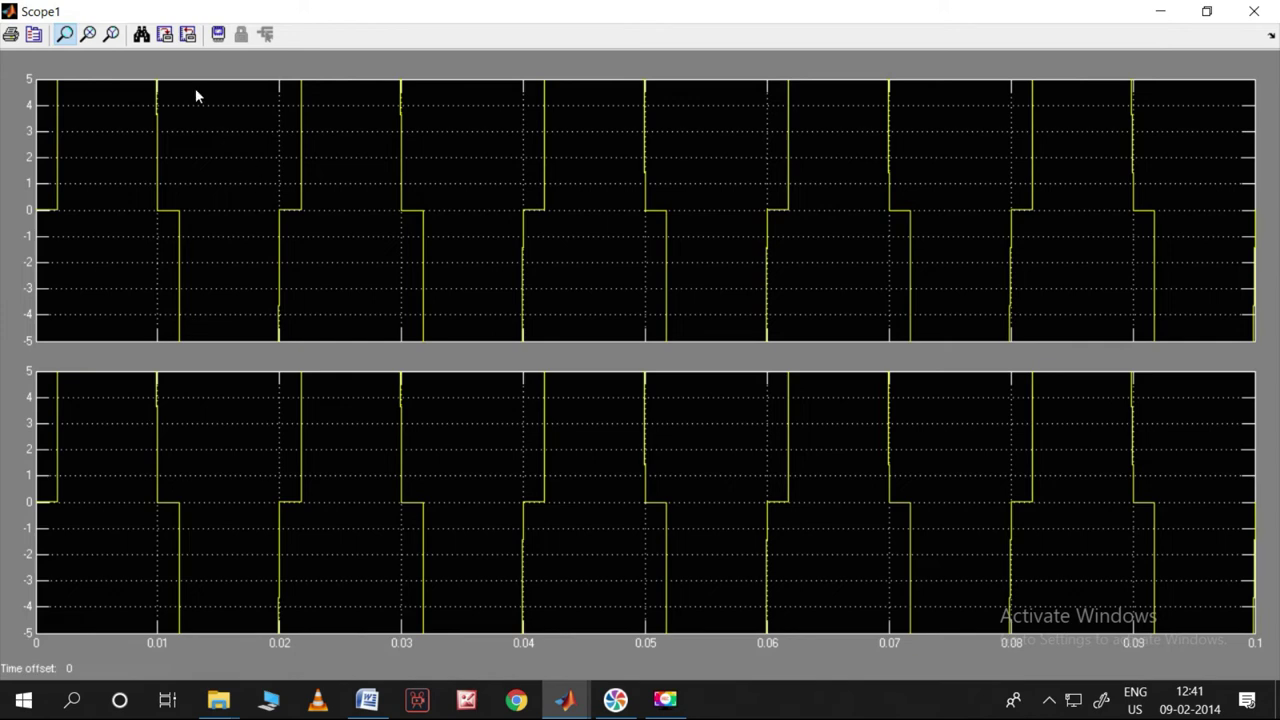
pyautogui.click(143, 36)
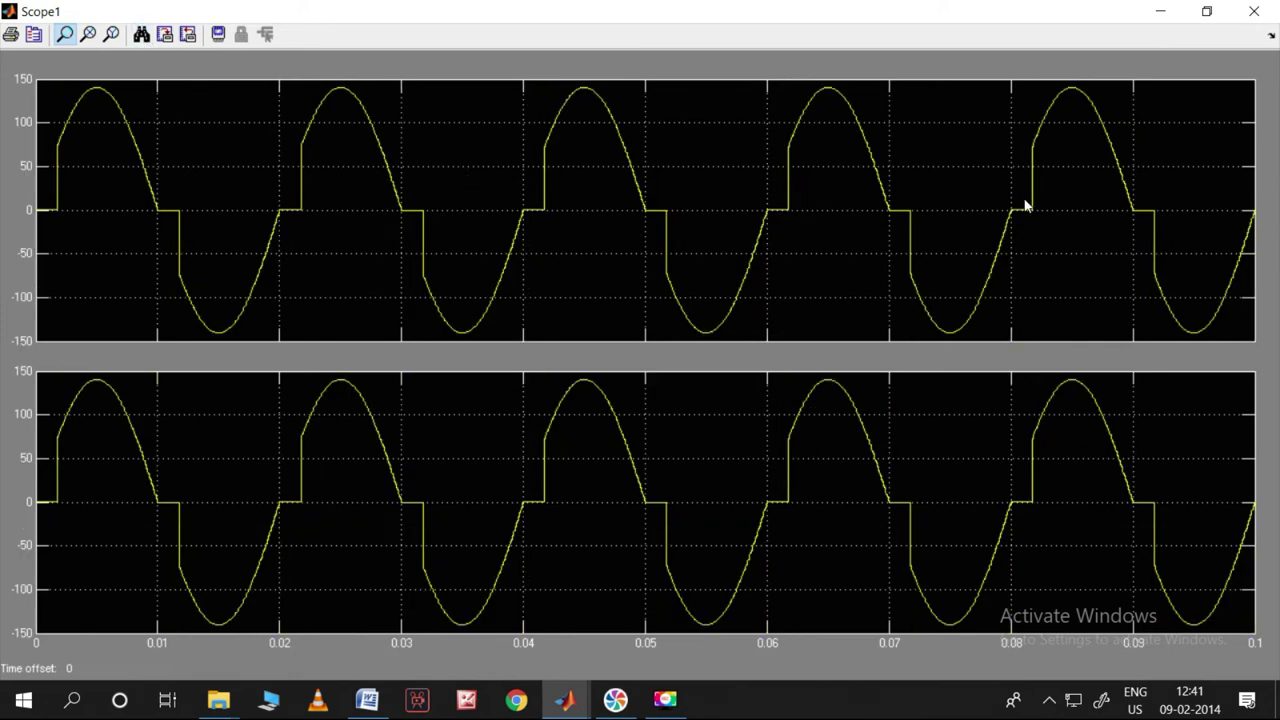
pyautogui.click(1254, 11)
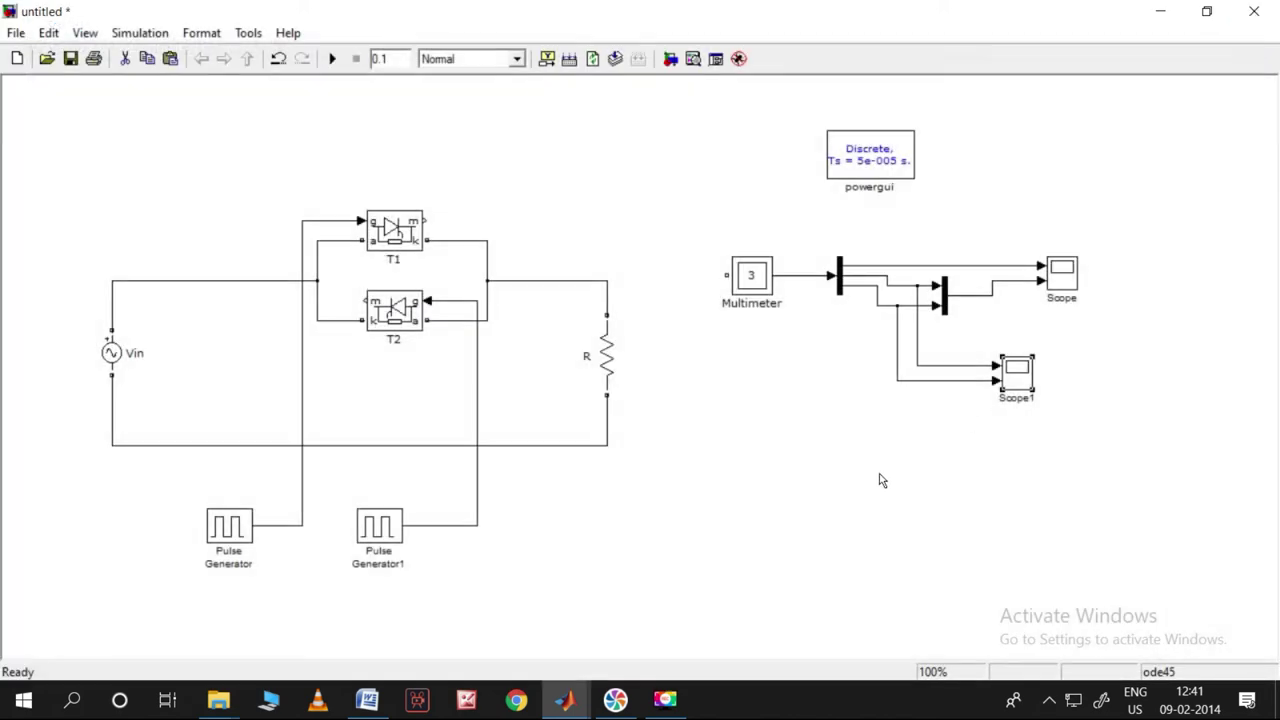
# Step: Set the resistance of load resistor R to 2 ohms
pyautogui.doubleClick(608, 360)
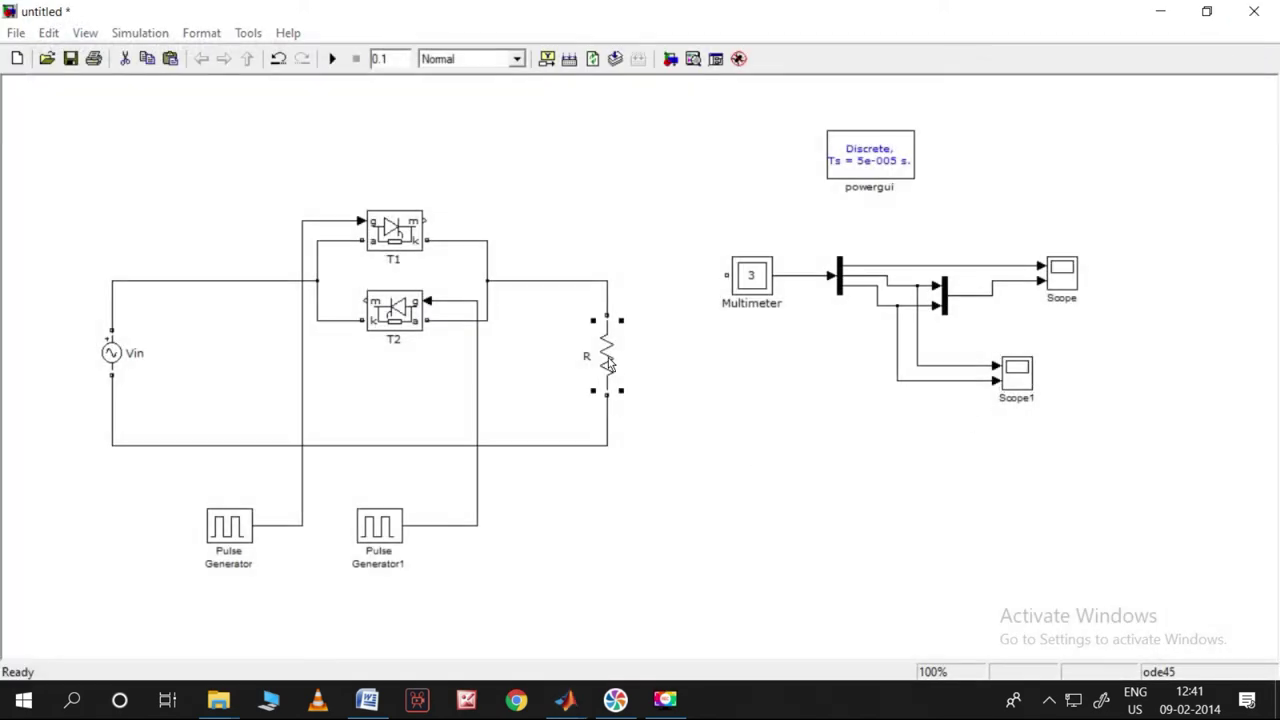
pyautogui.write('2')
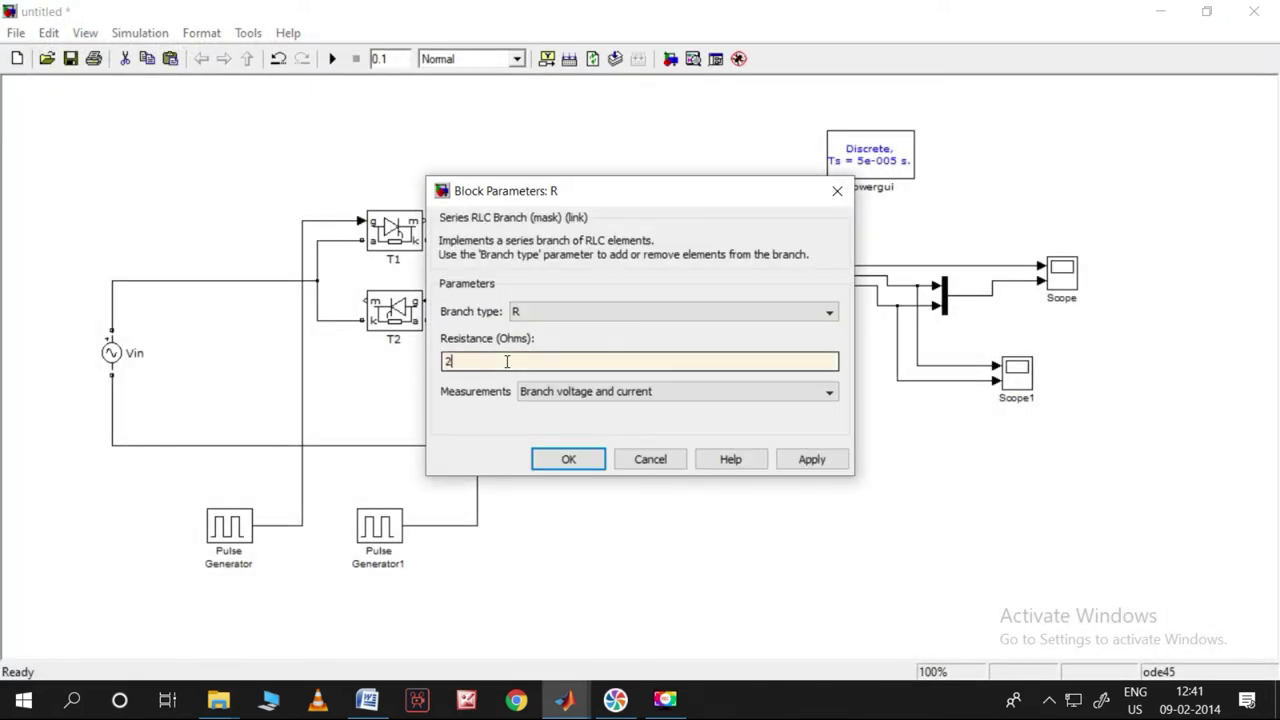
pyautogui.click(812, 460)
pyautogui.click(603, 462)
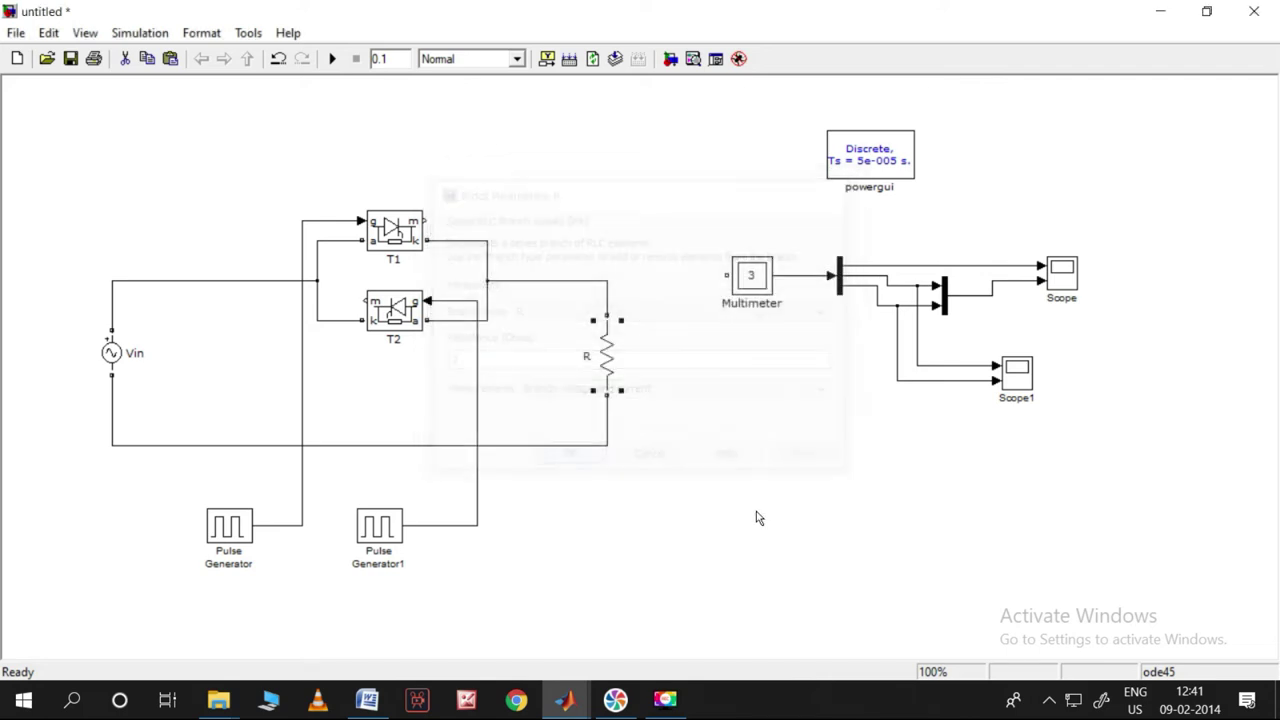
# Step: Rerun the simulation and compare the load voltage and current waveforms in Scope1
pyautogui.click(333, 58)
pyautogui.doubleClick(1015, 377)
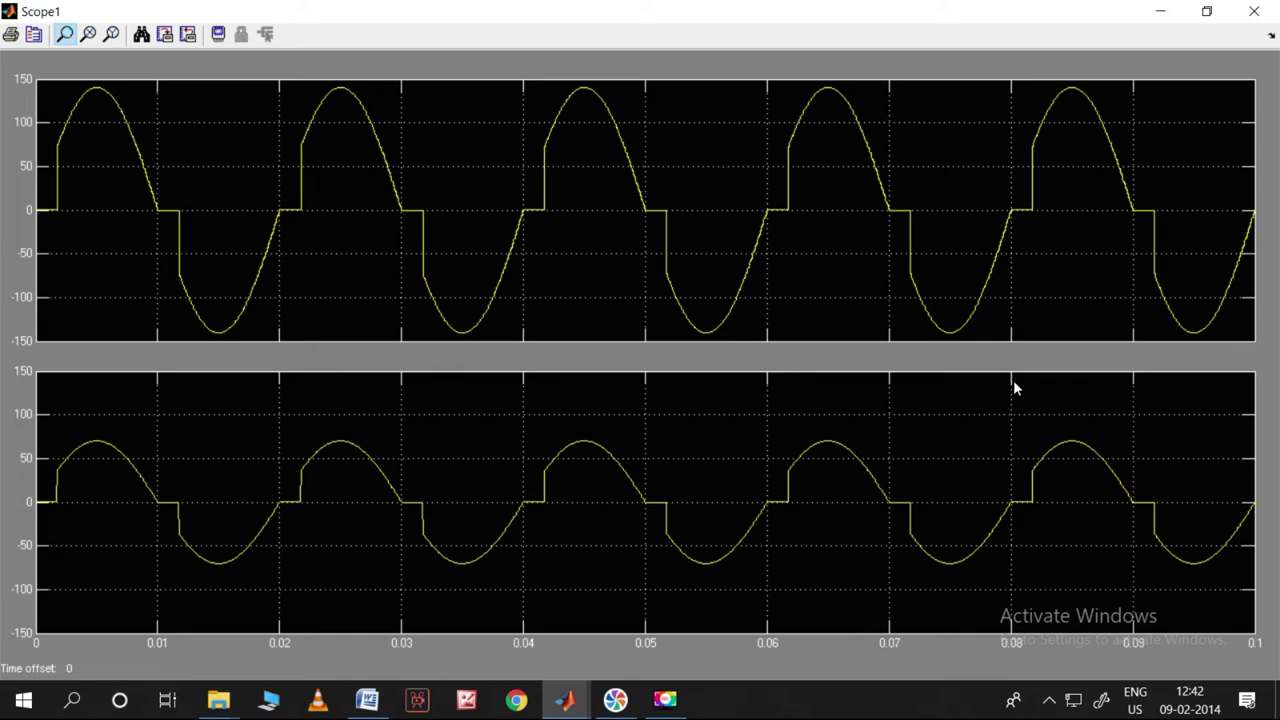
# Step: Examine the source voltage and the combined load voltage and current waveforms in the original Scope
pyautogui.click(1254, 11)
pyautogui.click(1063, 285)
pyautogui.doubleClick(1063, 285)
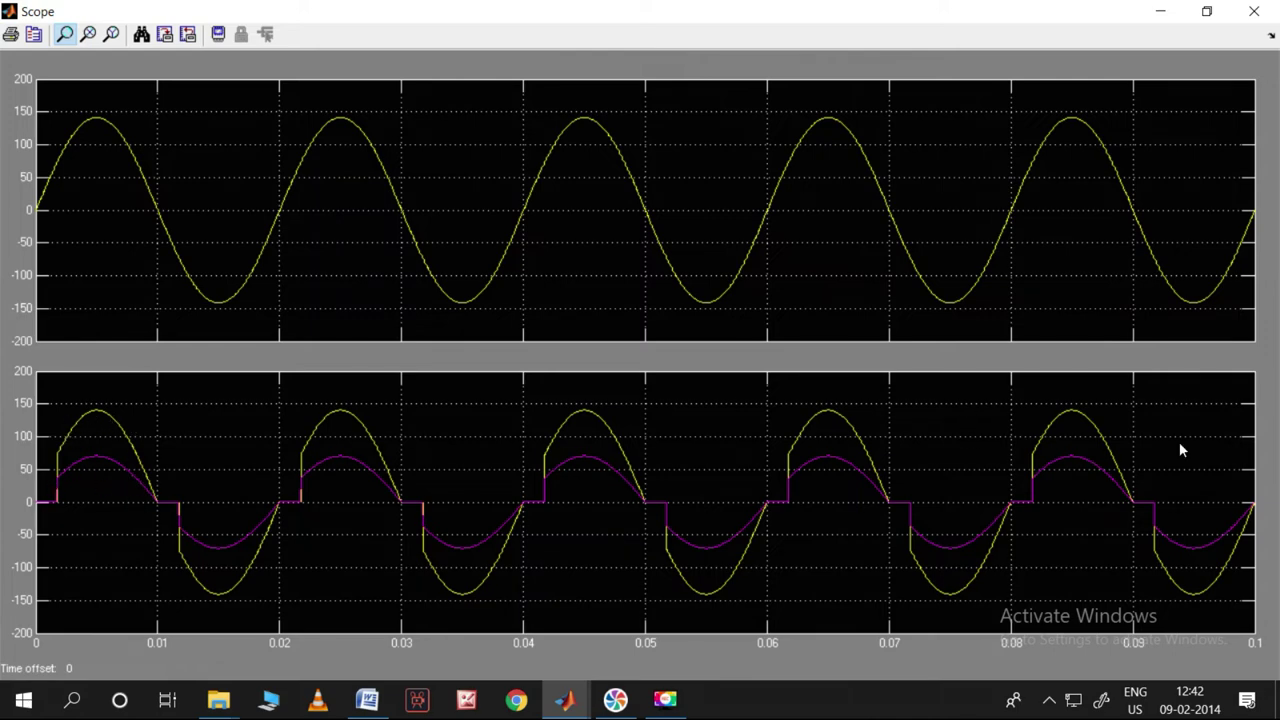
pyautogui.click(1253, 11)
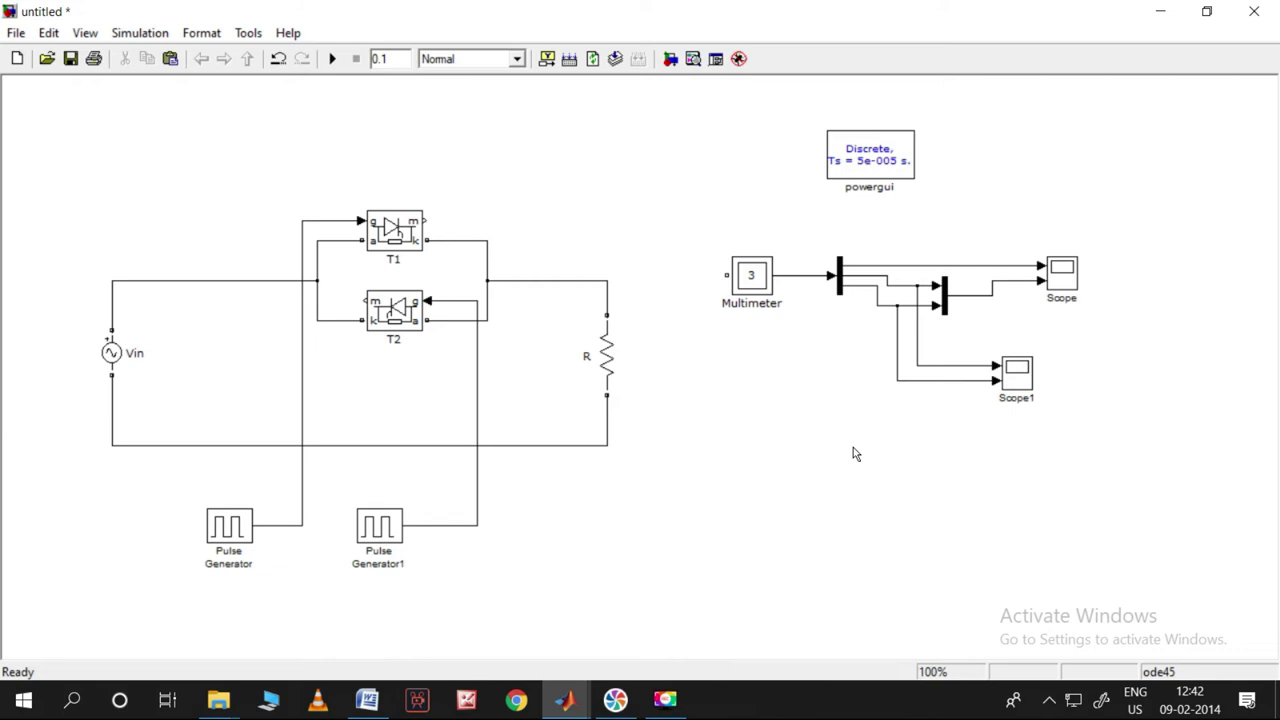
# Step: Delete Scope1 and the two dangling branch lines that fed it
pyautogui.click(1013, 392)
pyautogui.press('Delete')
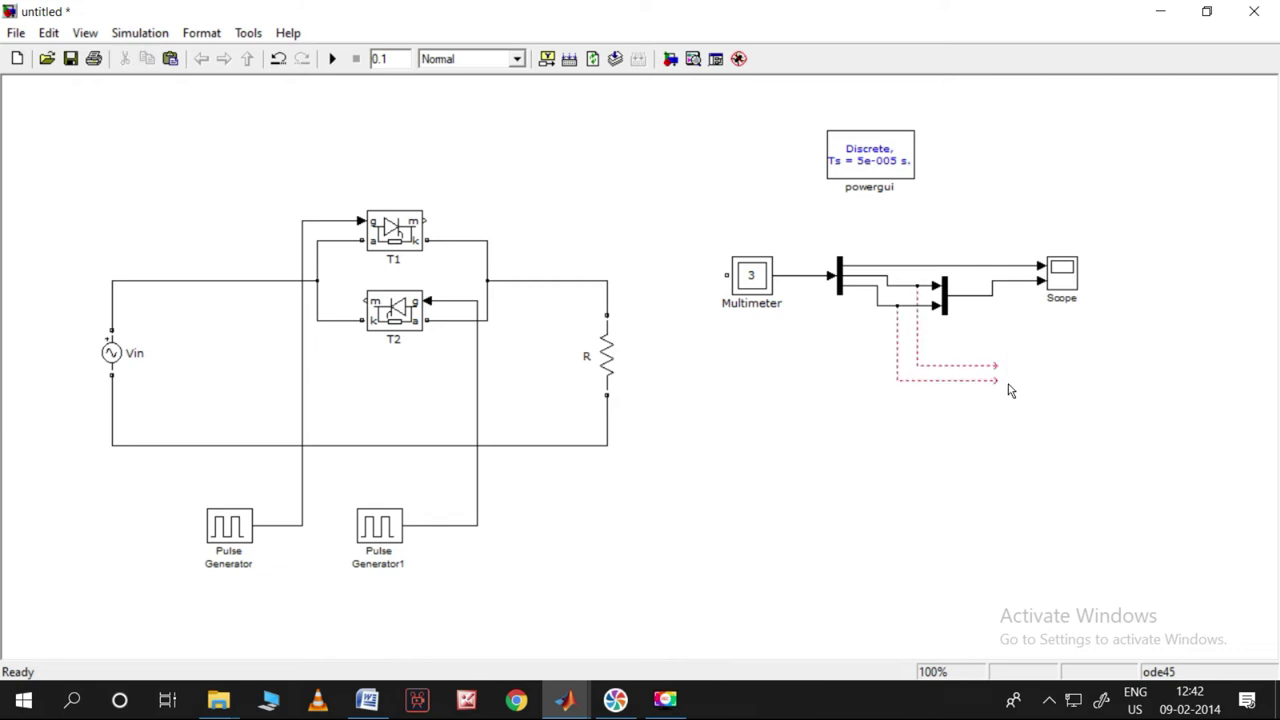
pyautogui.click(960, 366)
pyautogui.press('Delete')
pyautogui.click(956, 381)
pyautogui.press('Delete')
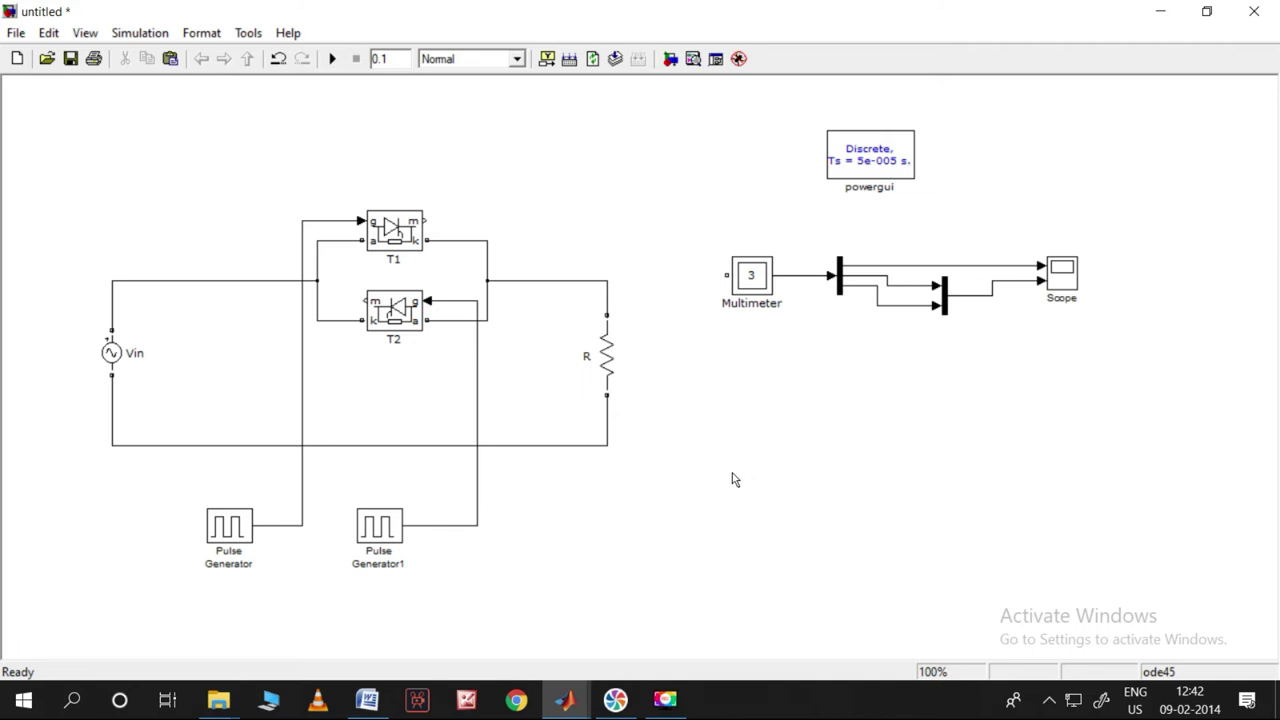
pyautogui.click(665, 698)
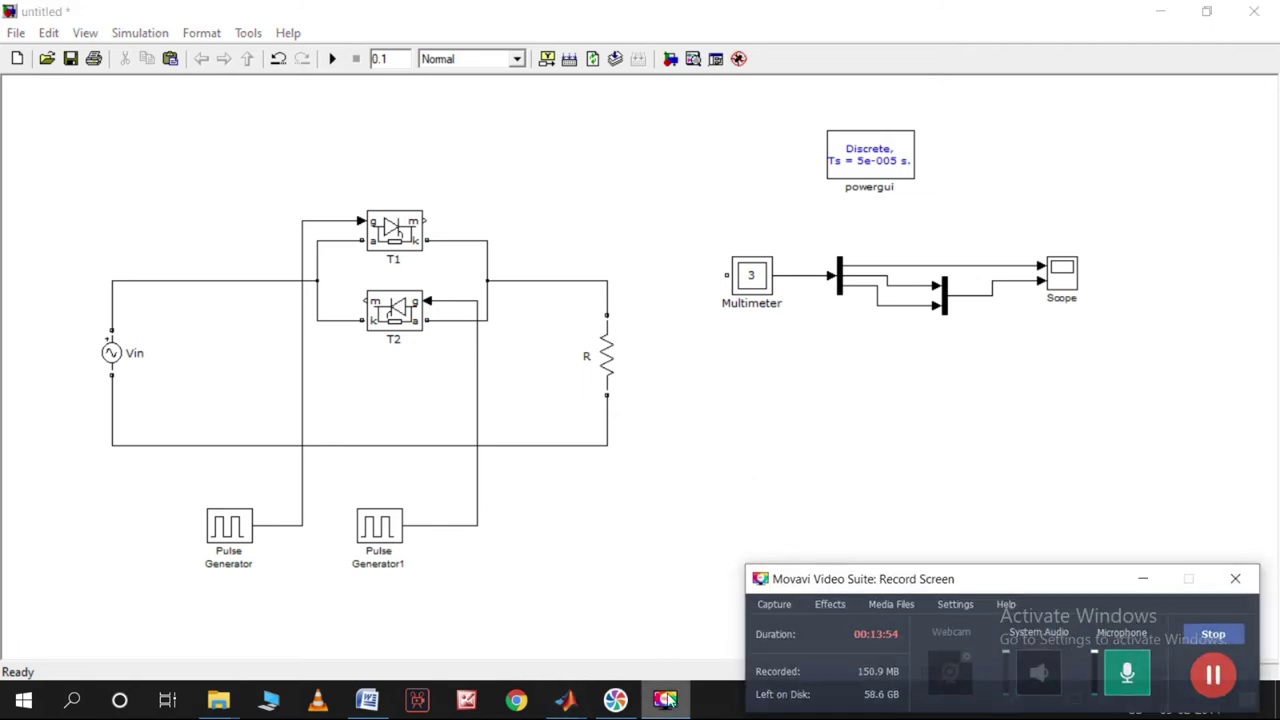
pyautogui.click(655, 608)
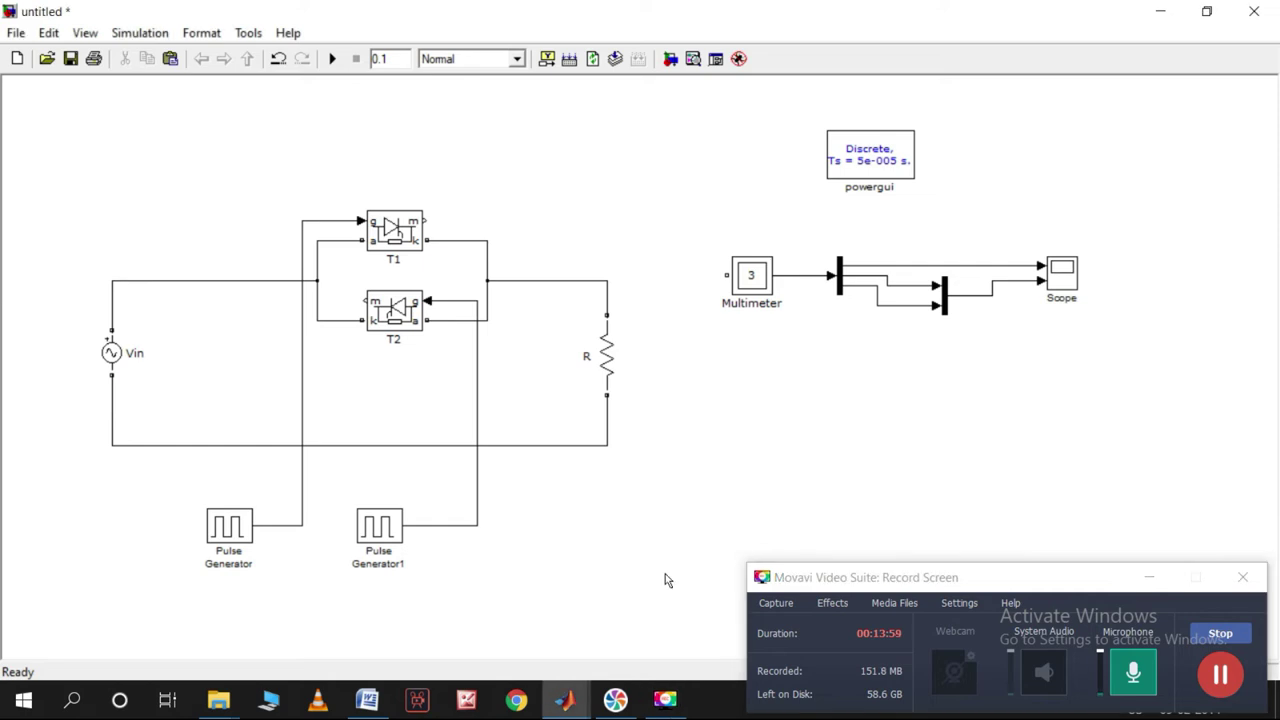
pyautogui.click(1150, 577)
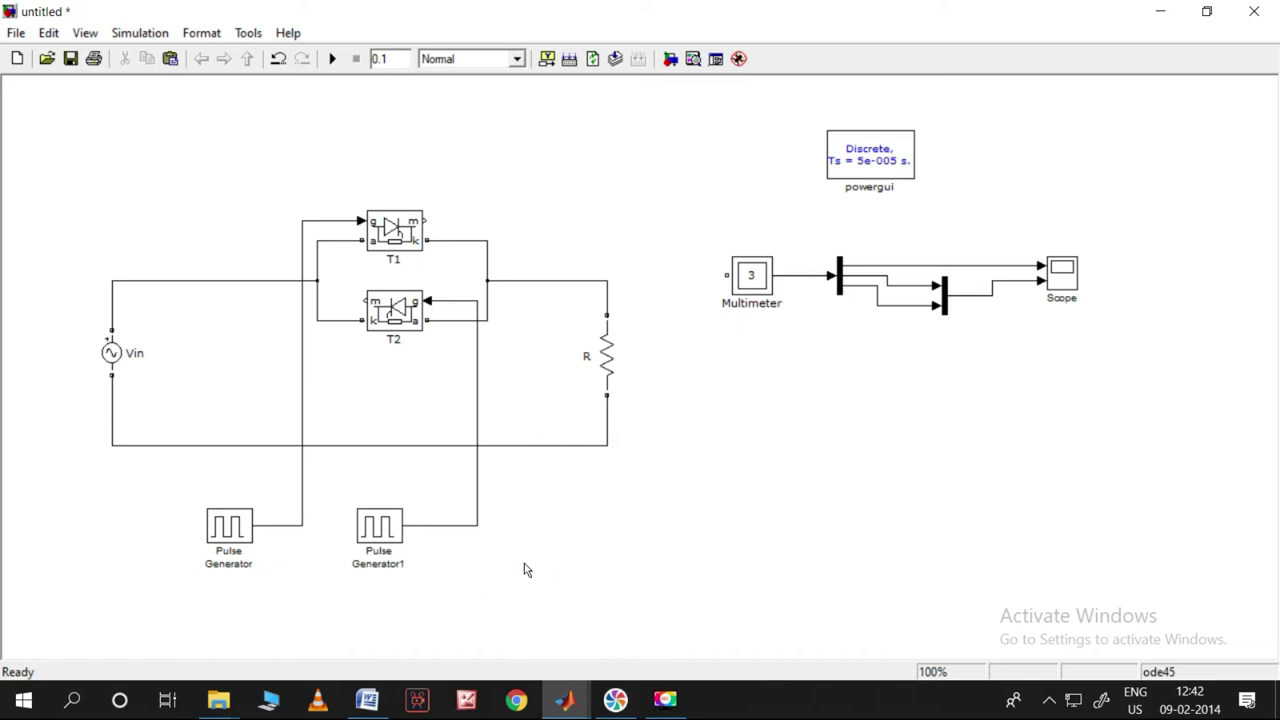
pyautogui.moveTo(222, 698)
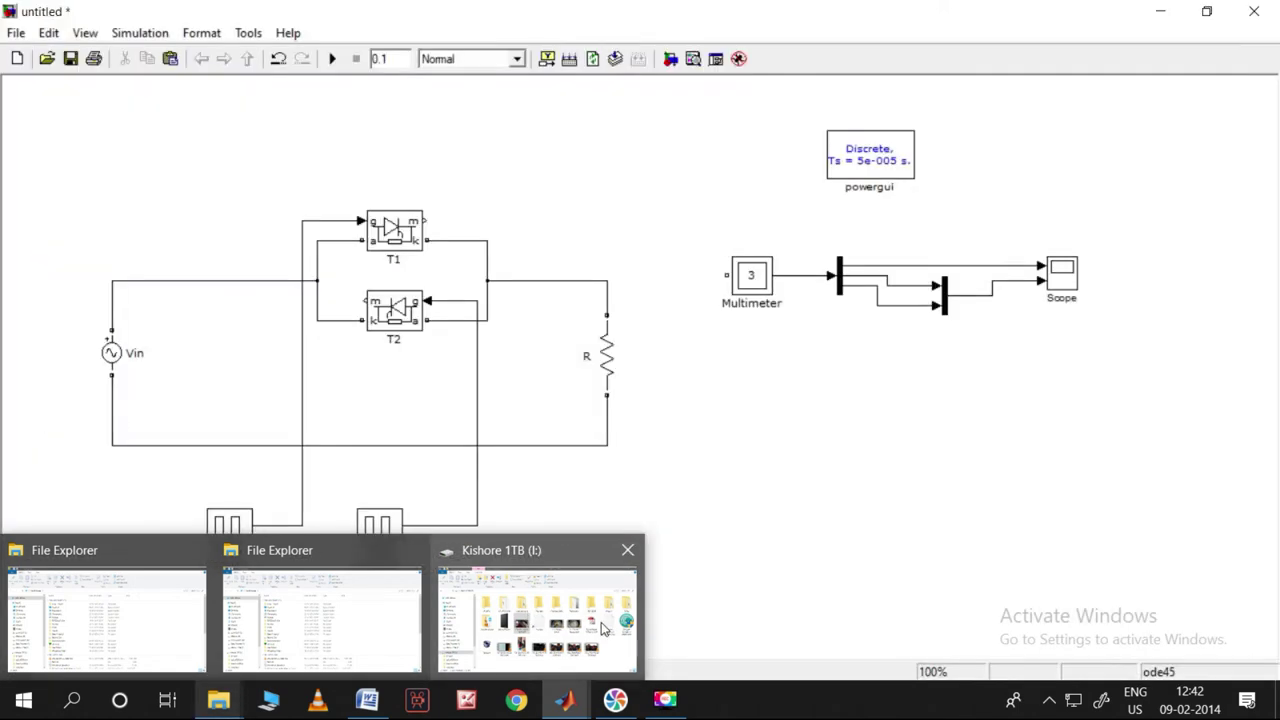
pyautogui.moveTo(450, 630)
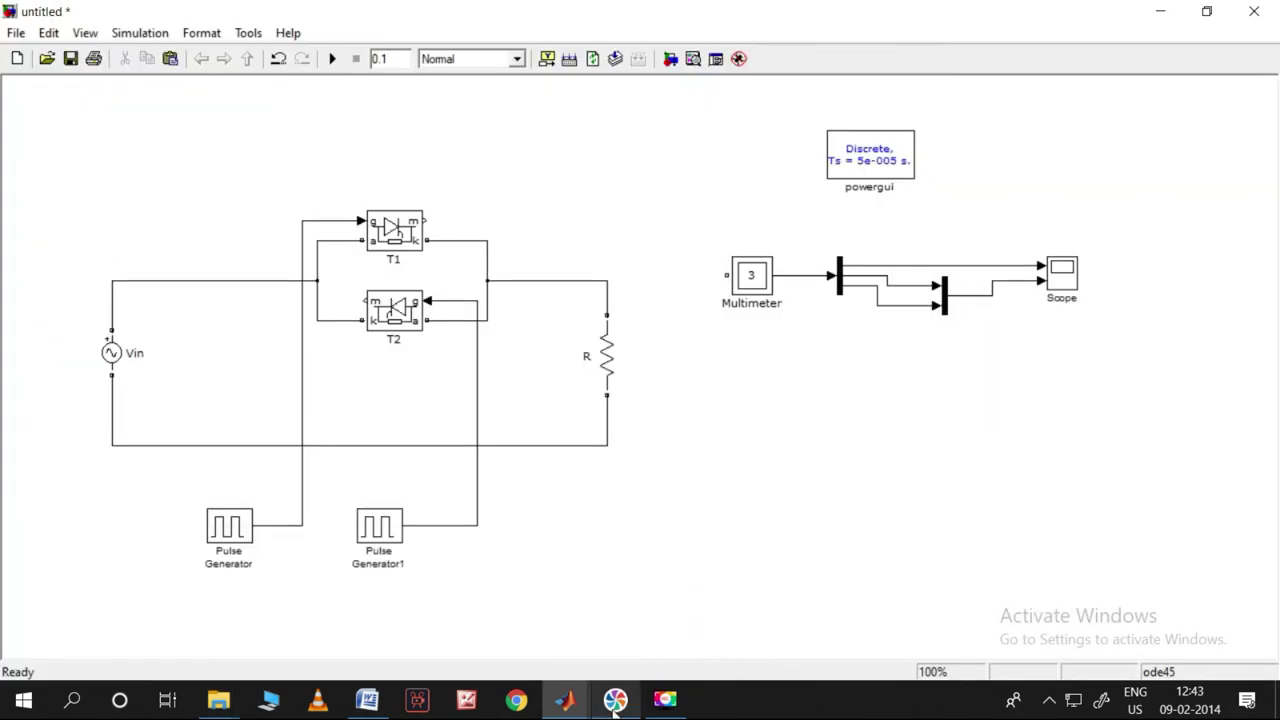
pyautogui.click(615, 708)
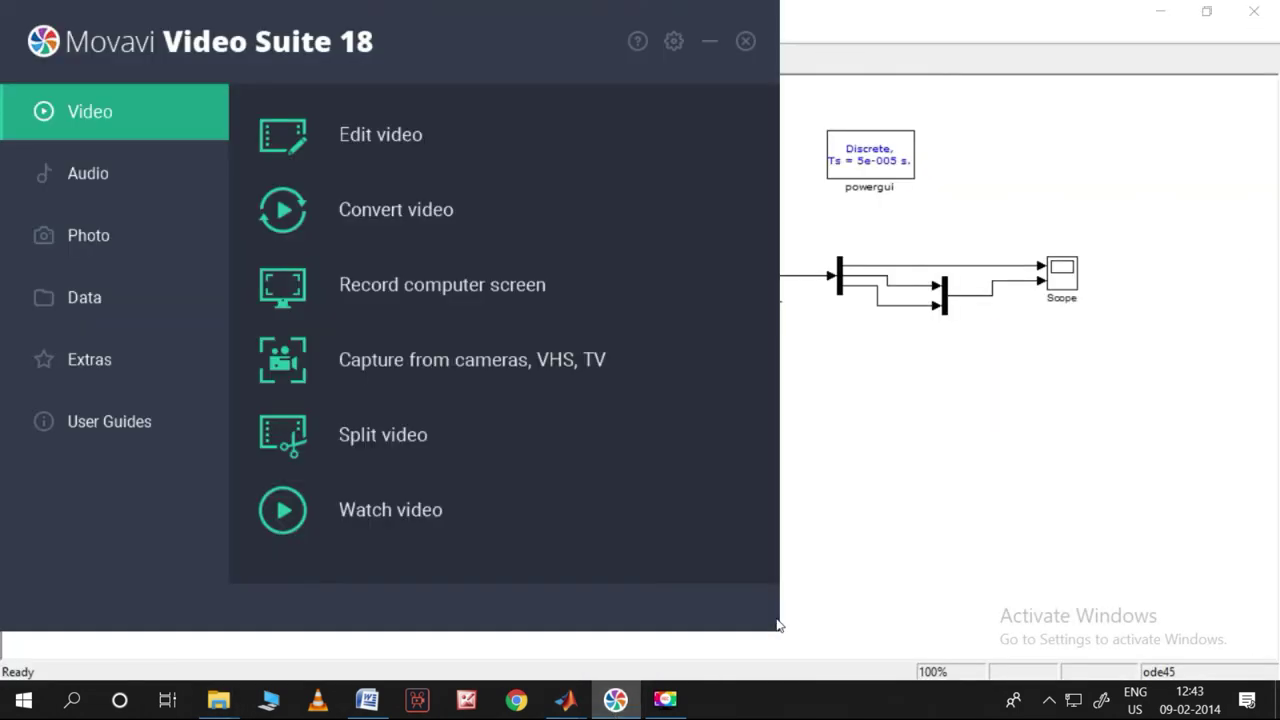
pyautogui.click(843, 586)
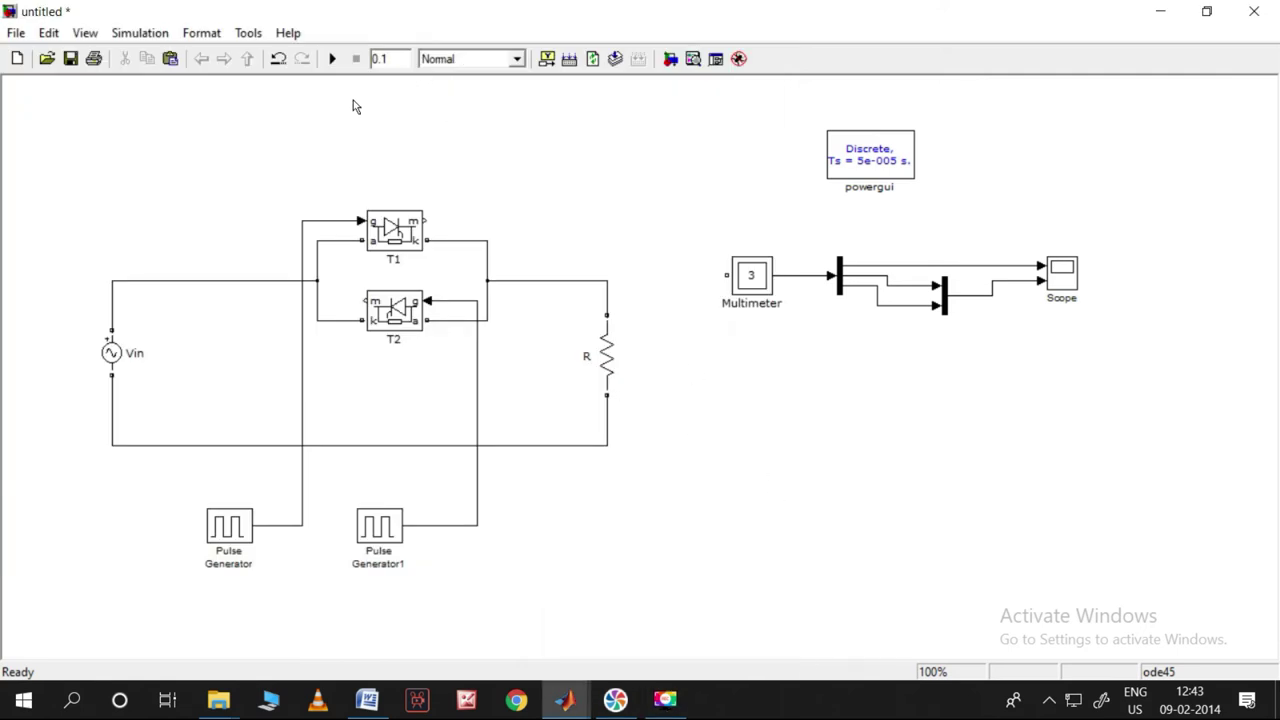
# Step: Add a Simulink Display block and a copy below it, branching the Demux's first and second output lines to them
pyautogui.click(670, 59)
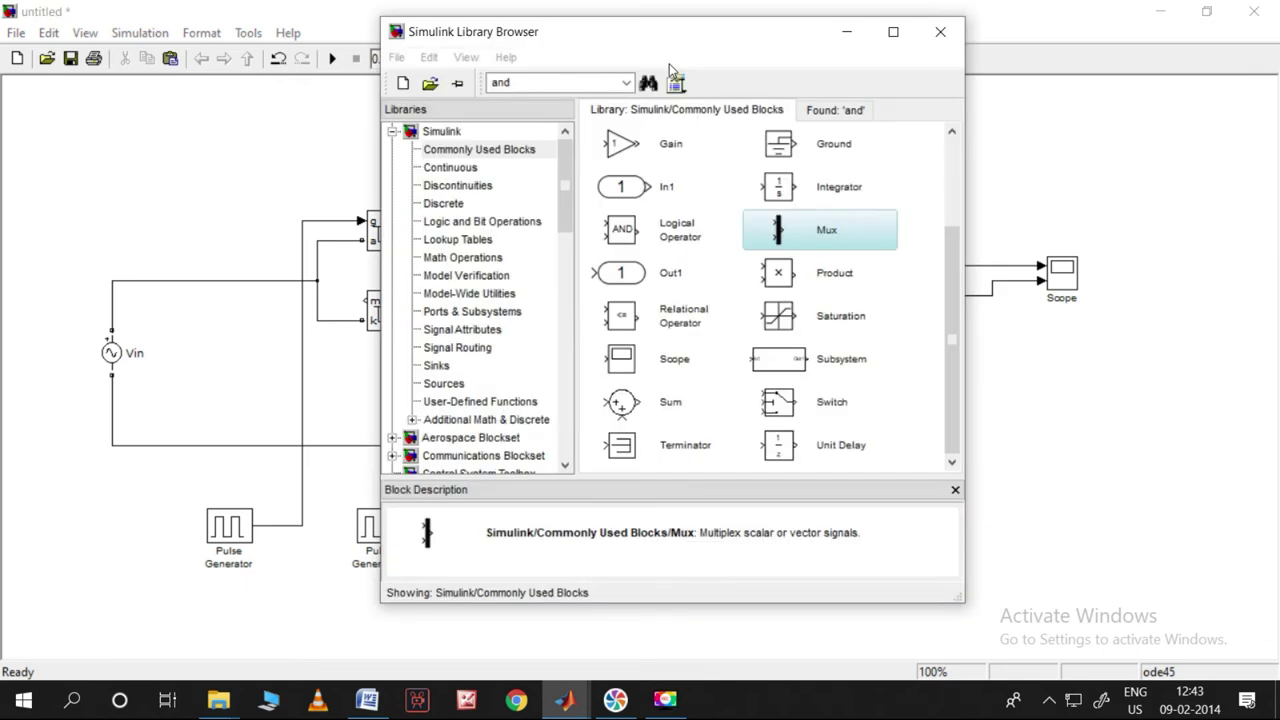
pyautogui.scroll(1, 728, 222)
pyautogui.scroll(1, 731, 229)
pyautogui.doubleClick(591, 82)
pyautogui.write('display')
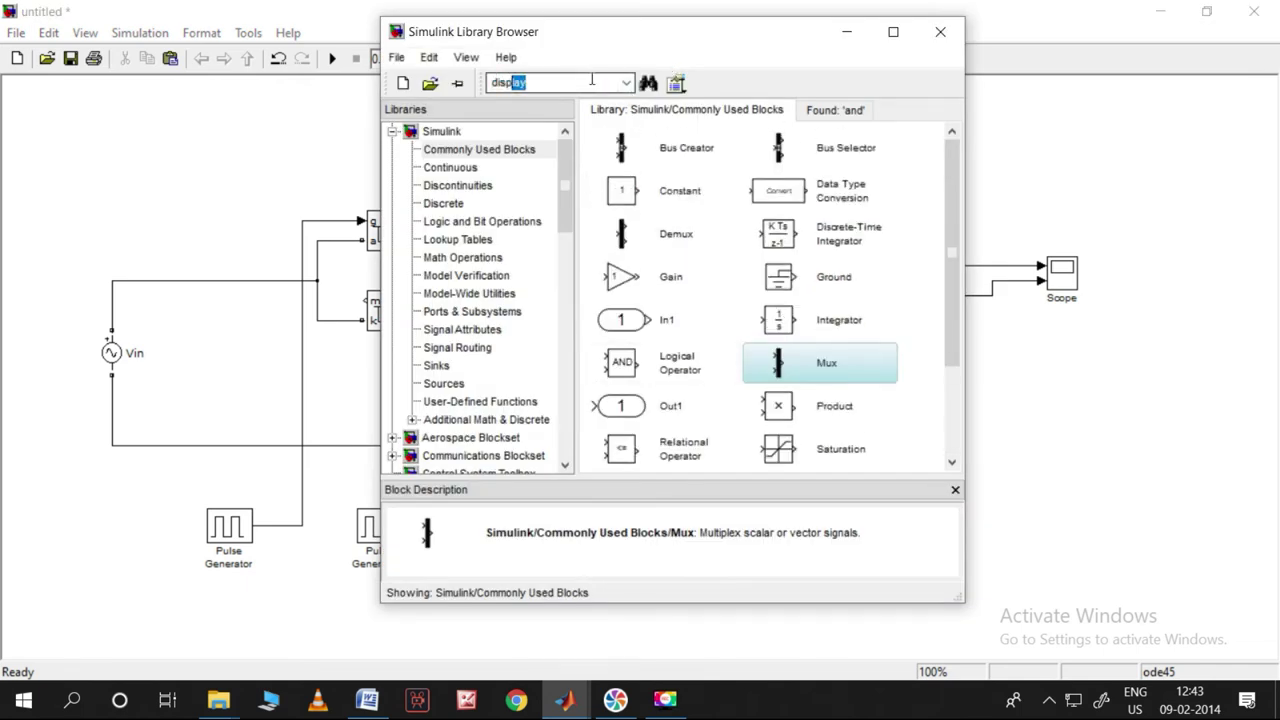
pyautogui.press('Return')
pyautogui.moveTo(654, 184)
pyautogui.mouseDown()
pyautogui.moveTo(1066, 172)
pyautogui.moveTo(858, 449)
pyautogui.moveTo(826, 412)
pyautogui.moveTo(963, 412)
pyautogui.moveTo(928, 410)
pyautogui.moveTo(892, 266)
pyautogui.mouseUp()
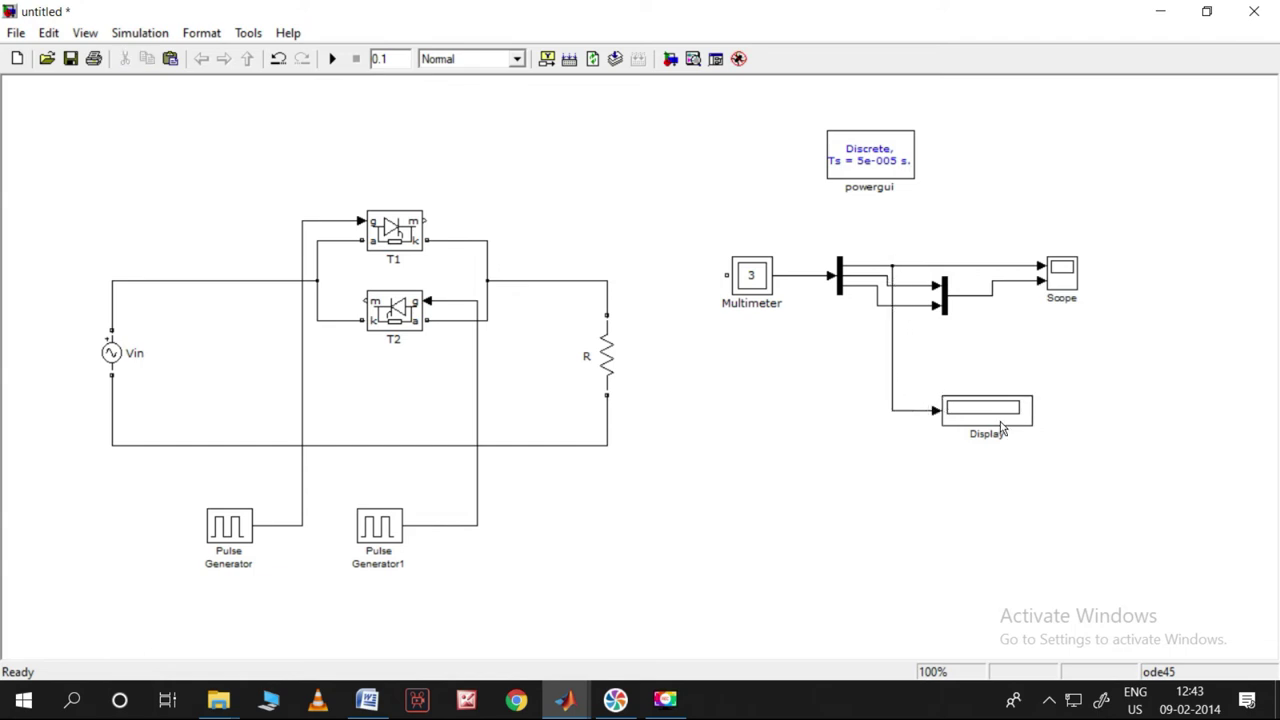
pyautogui.moveTo(841, 285); pyautogui.dragTo(811, 285)
pyautogui.moveTo(1002, 424)
pyautogui.mouseDown()
pyautogui.moveTo(1001, 500)
pyautogui.moveTo(874, 466)
pyautogui.moveTo(849, 284)
pyautogui.mouseUp()
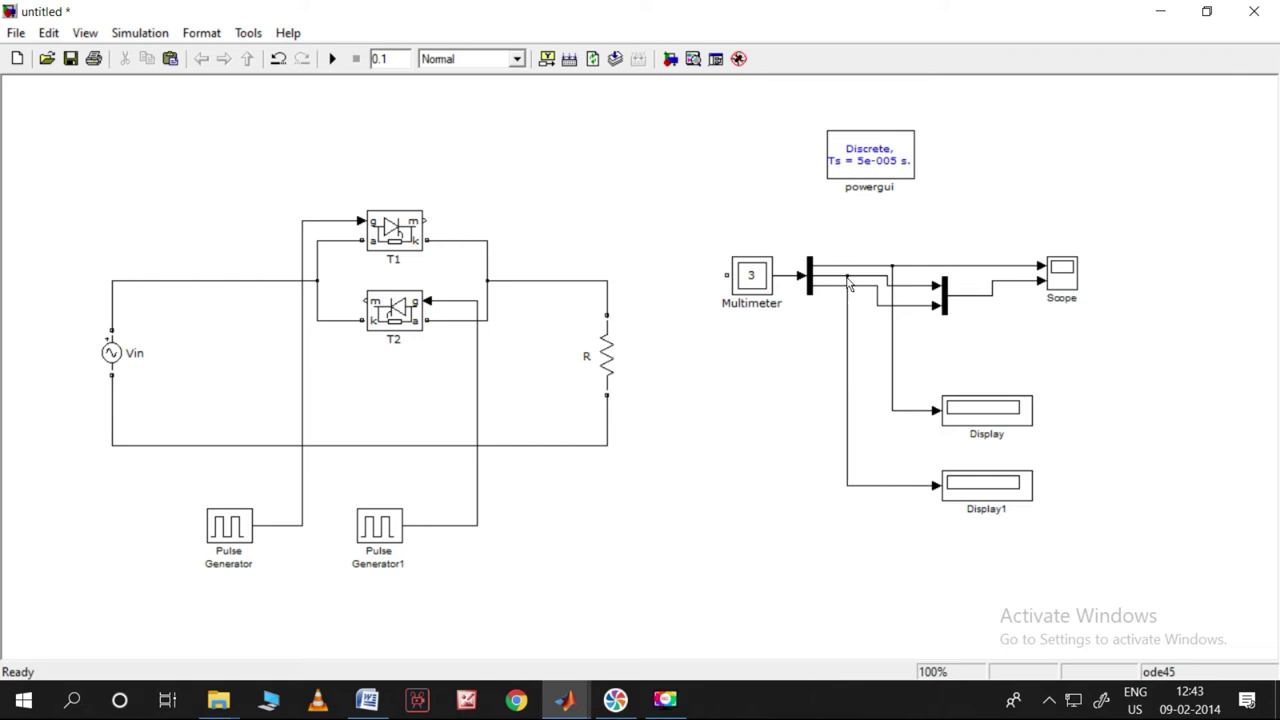
# Step: Check the Multimeter's selected measurements and run the simulation to read both Displays
pyautogui.doubleClick(763, 283)
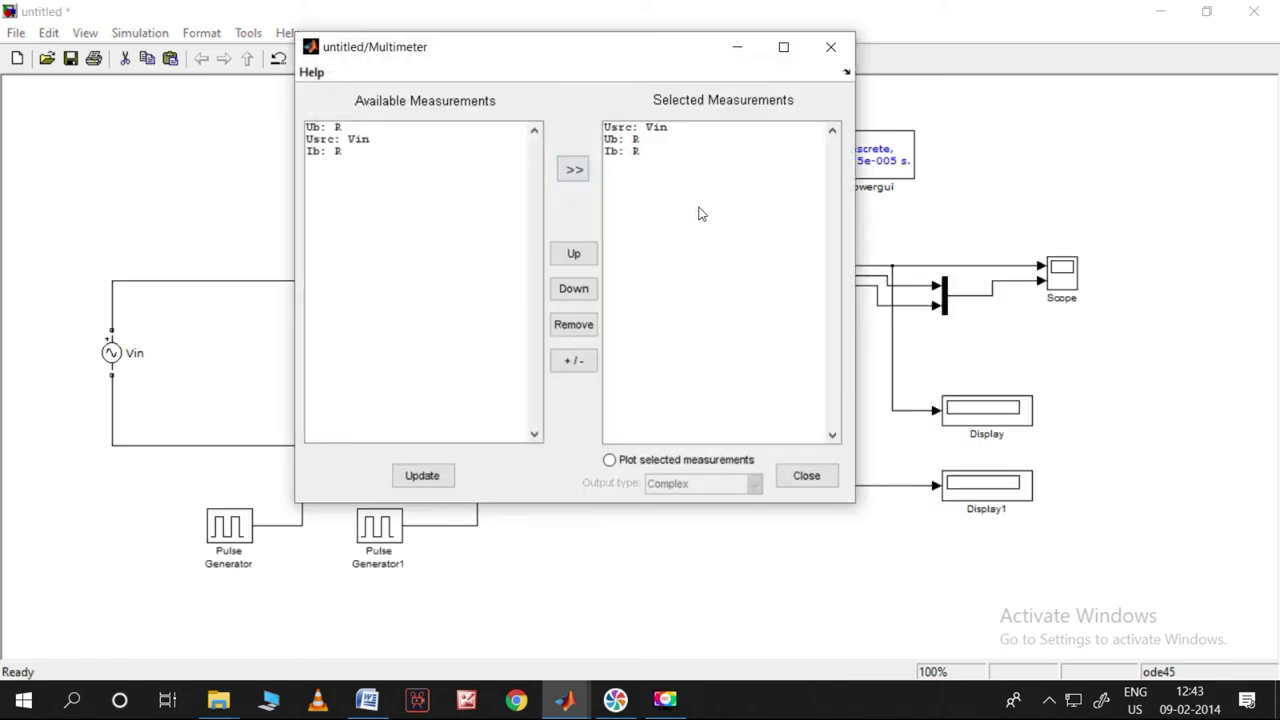
pyautogui.click(823, 475)
pyautogui.click(332, 58)
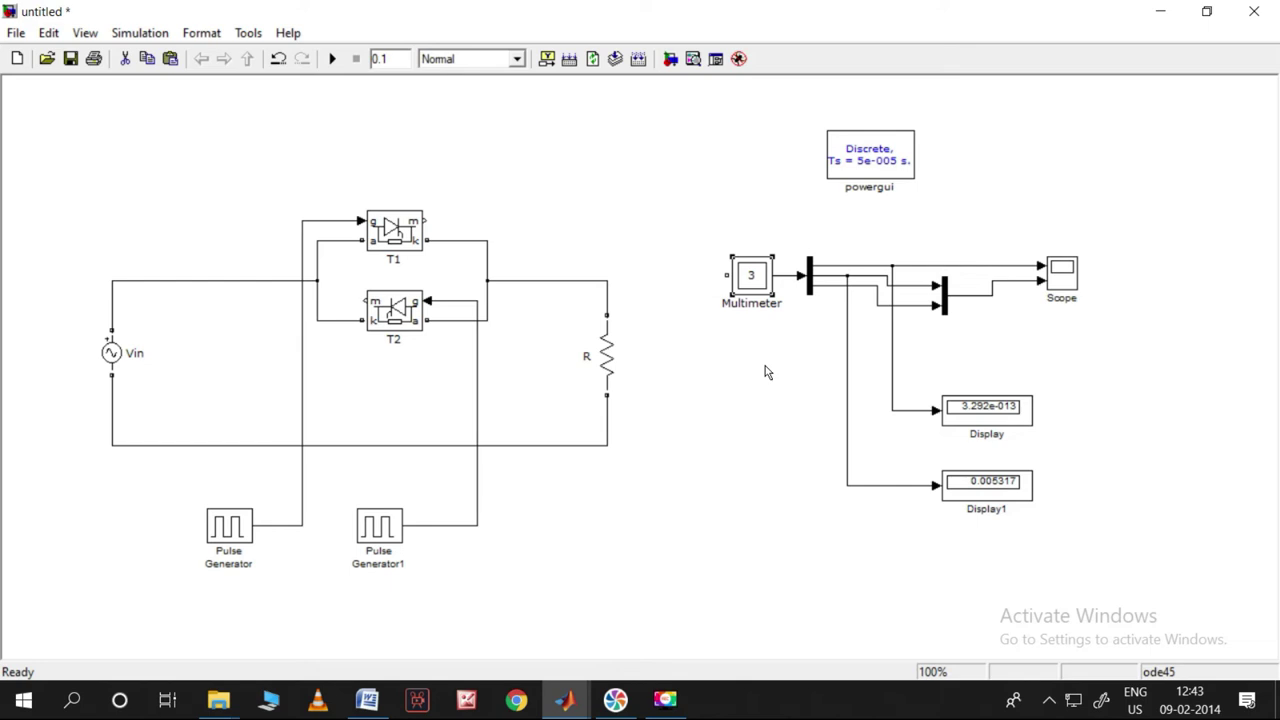
# Step: Shift both Displays to the right and insert a Signal Processing Blockset RMS block in each one's input line
pyautogui.moveTo(1009, 414); pyautogui.dragTo(1064, 414)
pyautogui.moveTo(990, 498); pyautogui.dragTo(1044, 498)
pyautogui.doubleClick(922, 564)
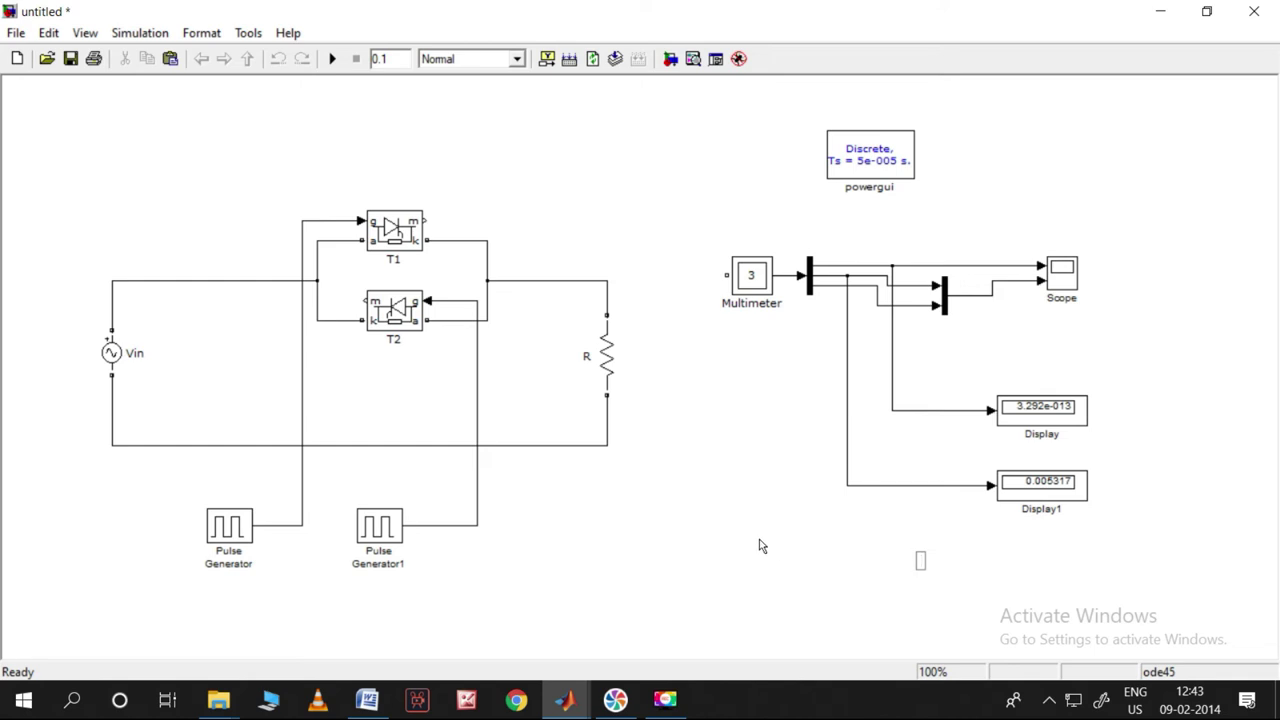
pyautogui.click(670, 58)
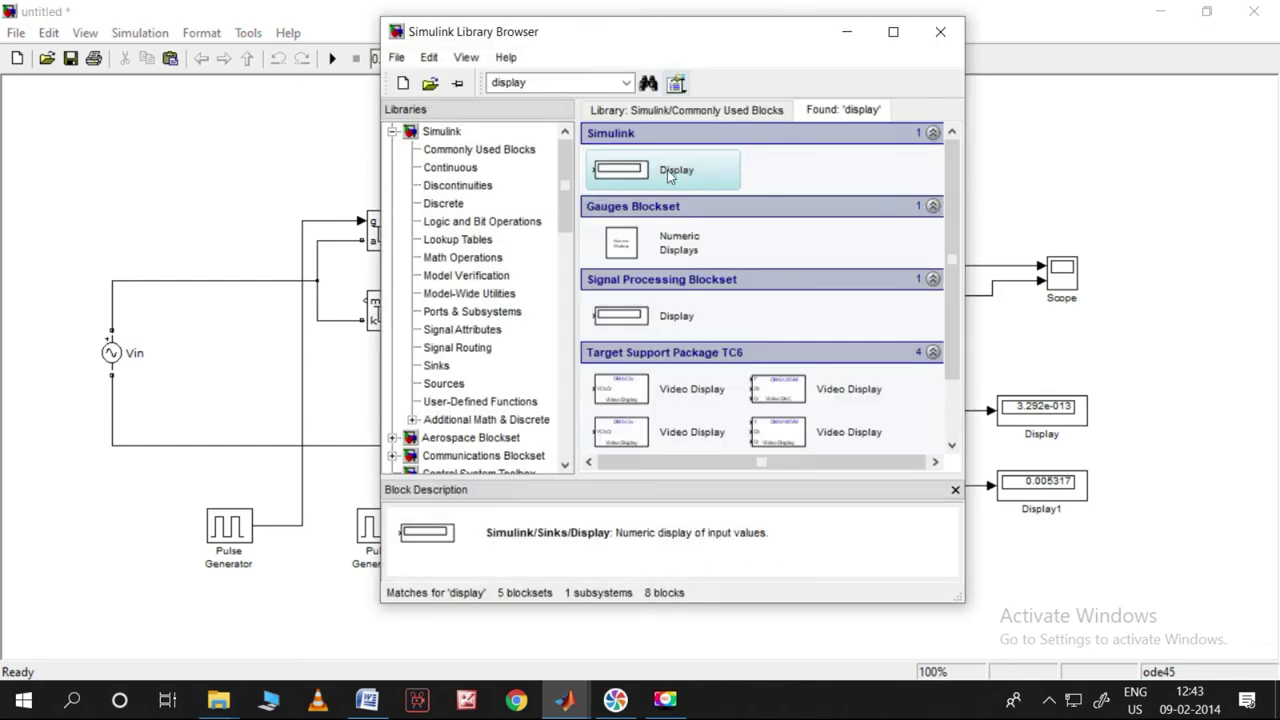
pyautogui.doubleClick(505, 83)
pyautogui.write('rms')
pyautogui.press('Return')
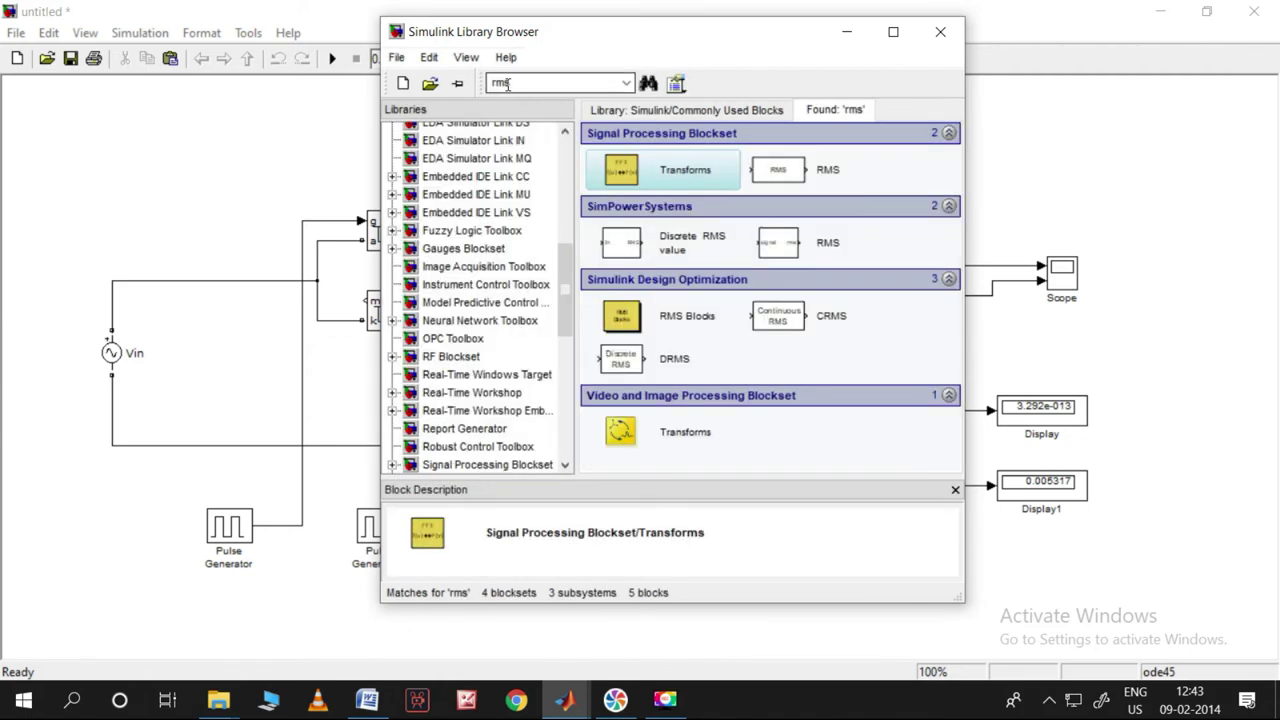
pyautogui.moveTo(780, 172); pyautogui.dragTo(913, 488)
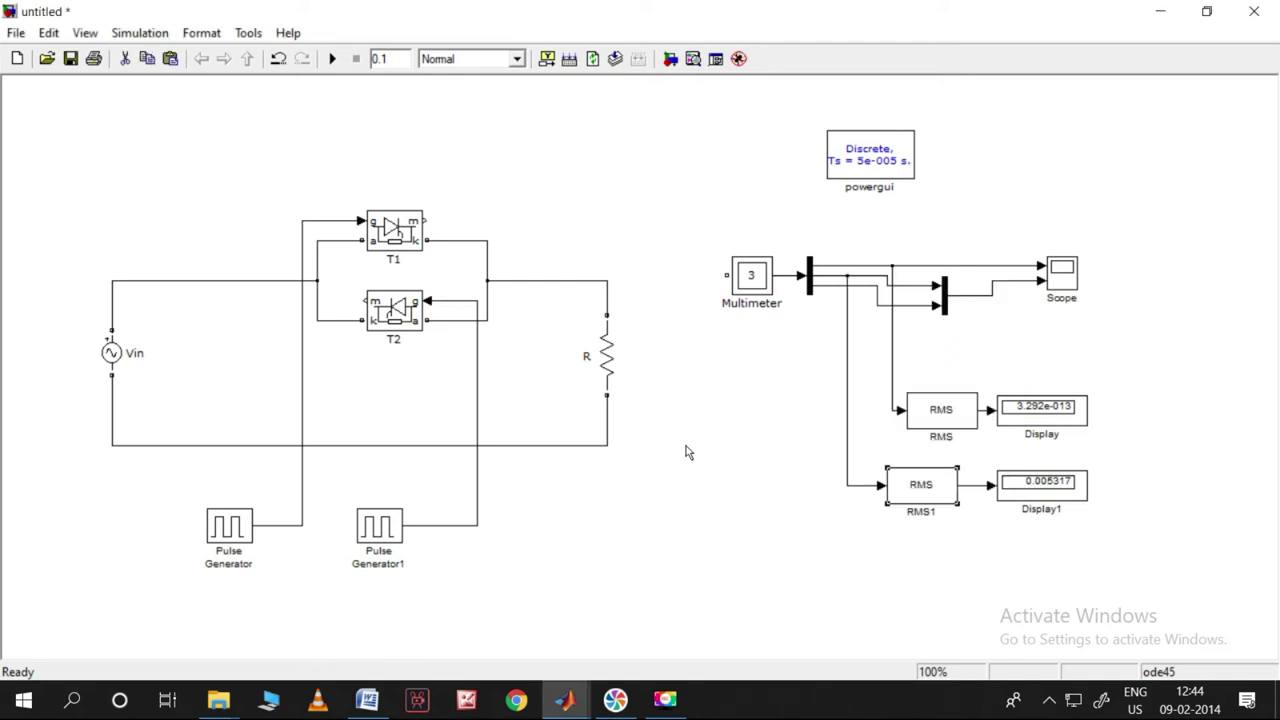
# Step: Run the simulation with the RMS blocks and recheck the Multimeter's measurement selection
pyautogui.click(333, 59)
pyautogui.click(333, 59)
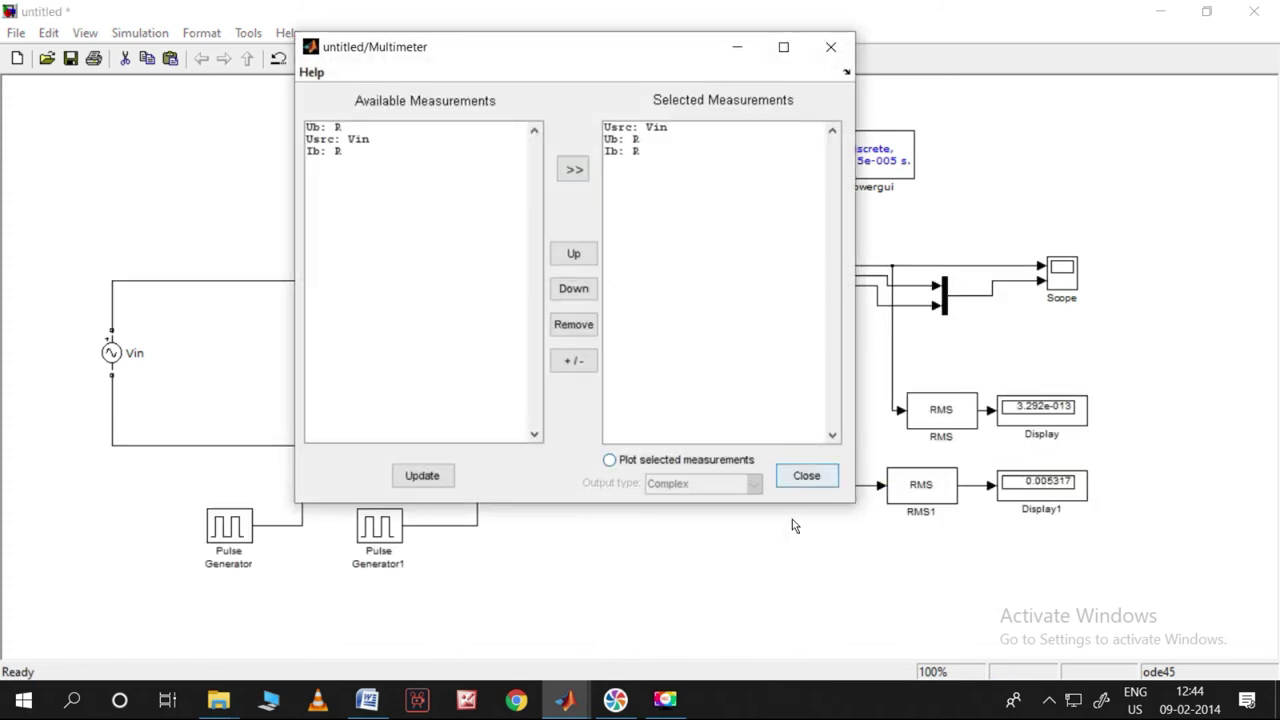
pyautogui.click(798, 480)
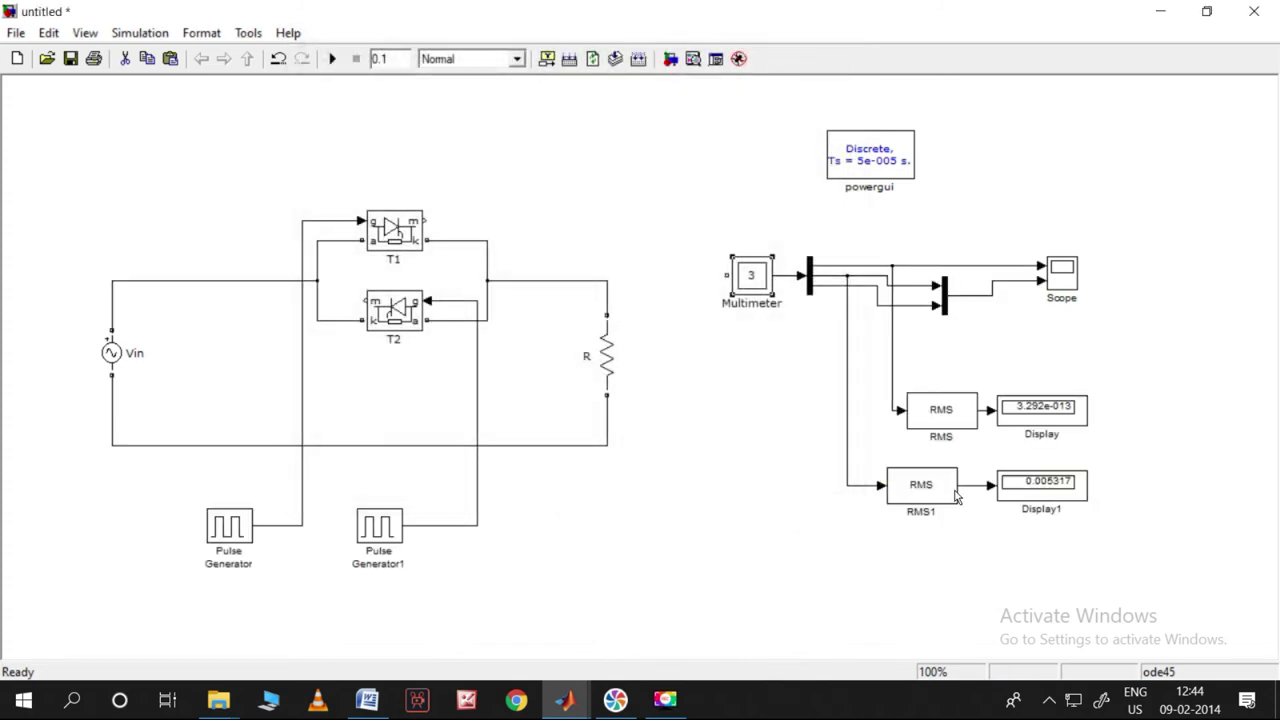
# Step: Enable Running RMS in both RMS blocks and rerun the simulation
pyautogui.doubleClick(925, 422)
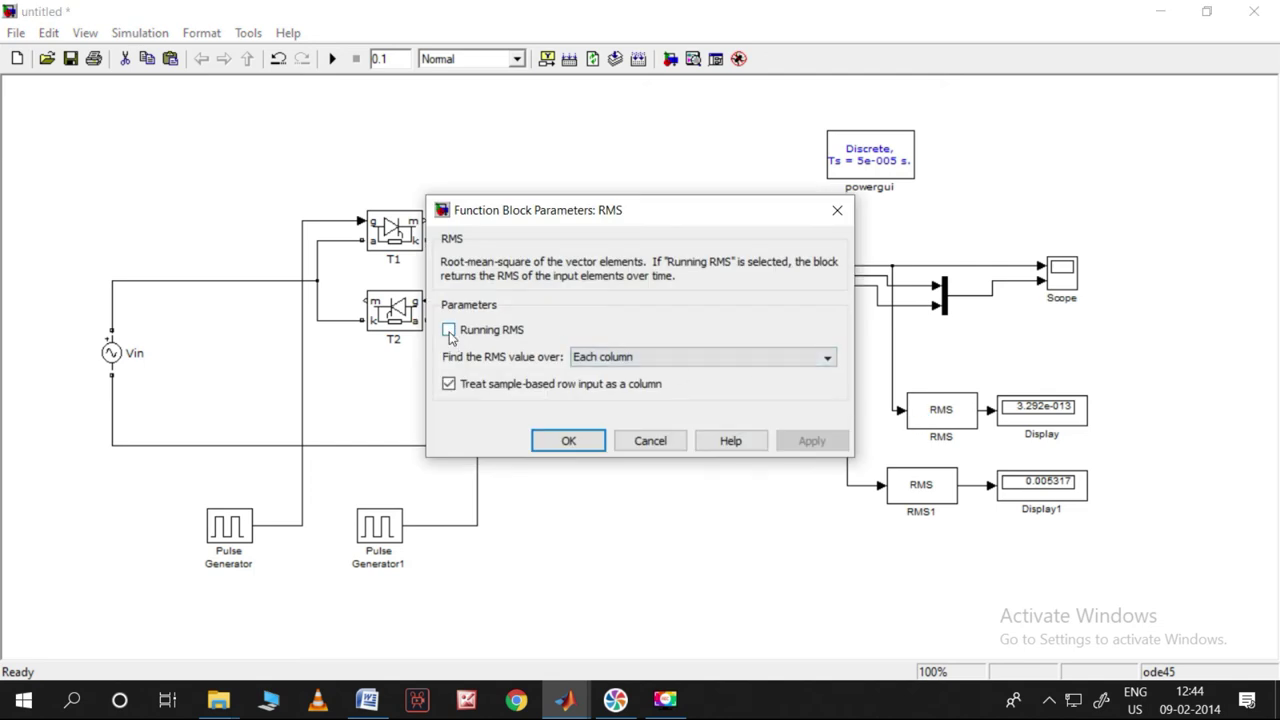
pyautogui.click(449, 330)
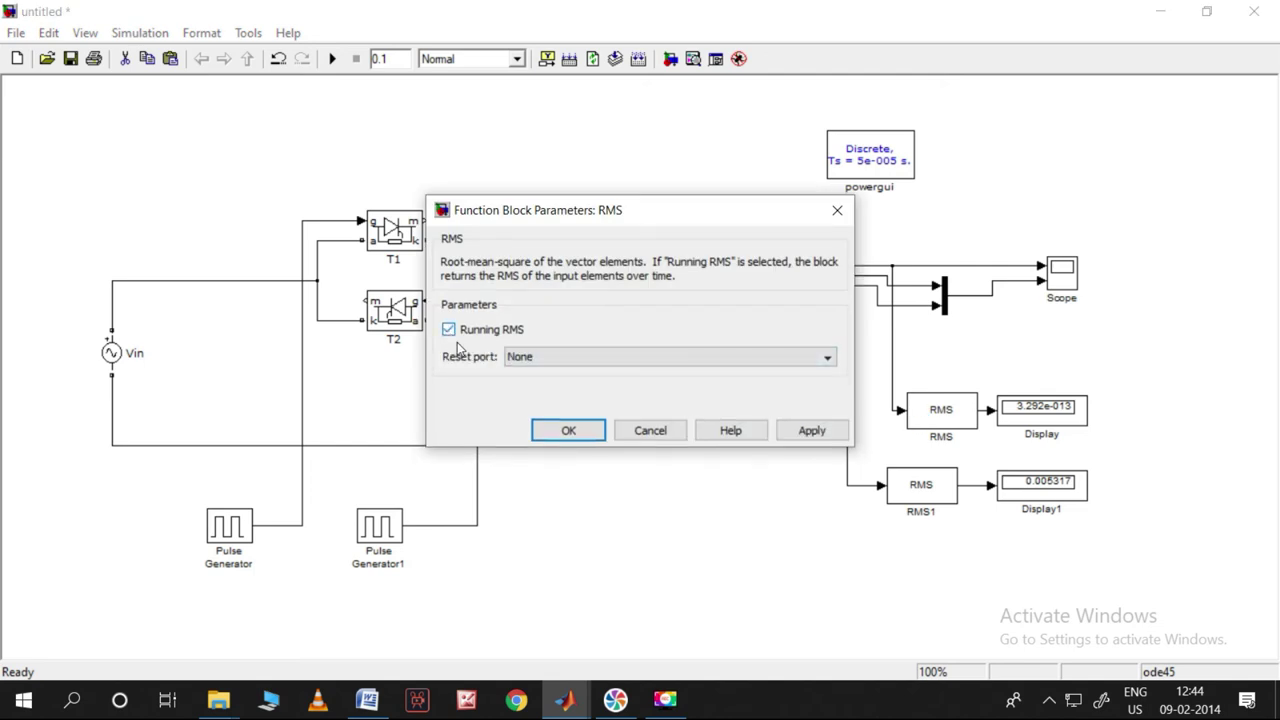
pyautogui.click(810, 430)
pyautogui.click(589, 439)
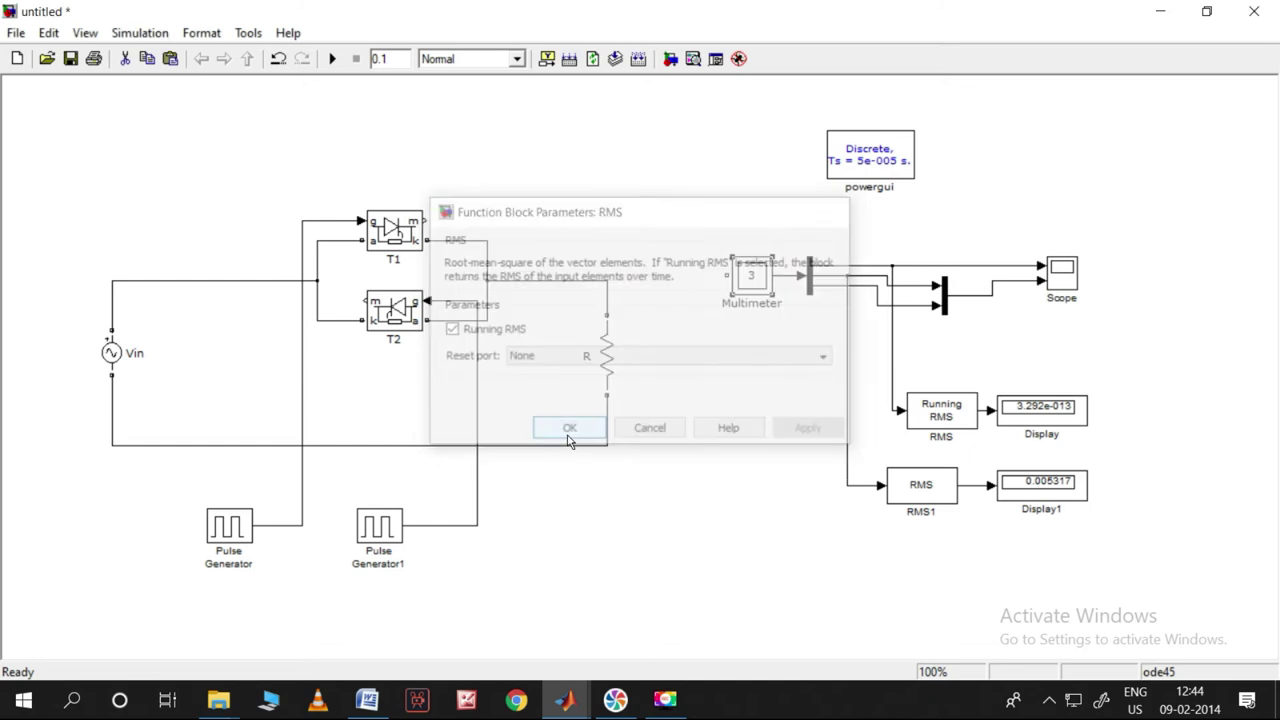
pyautogui.click(913, 493)
pyautogui.doubleClick(913, 493)
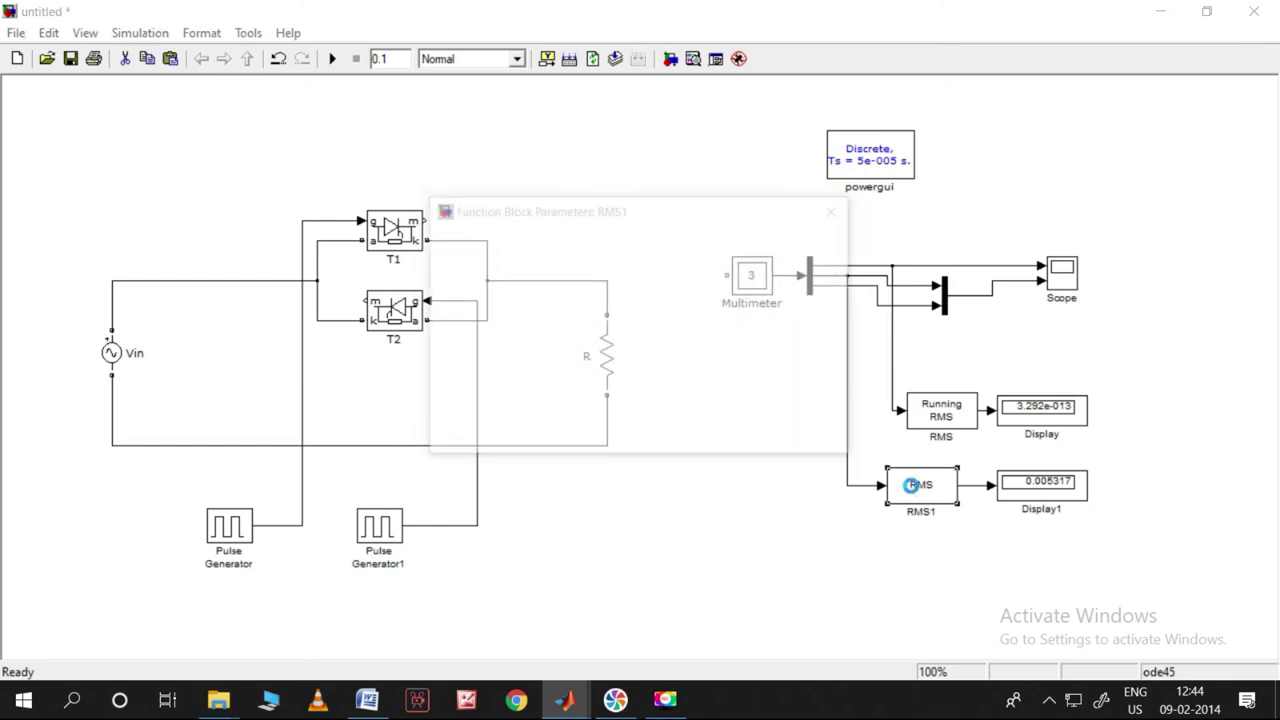
pyautogui.click(503, 331)
pyautogui.click(815, 432)
pyautogui.click(586, 432)
pyautogui.click(332, 58)
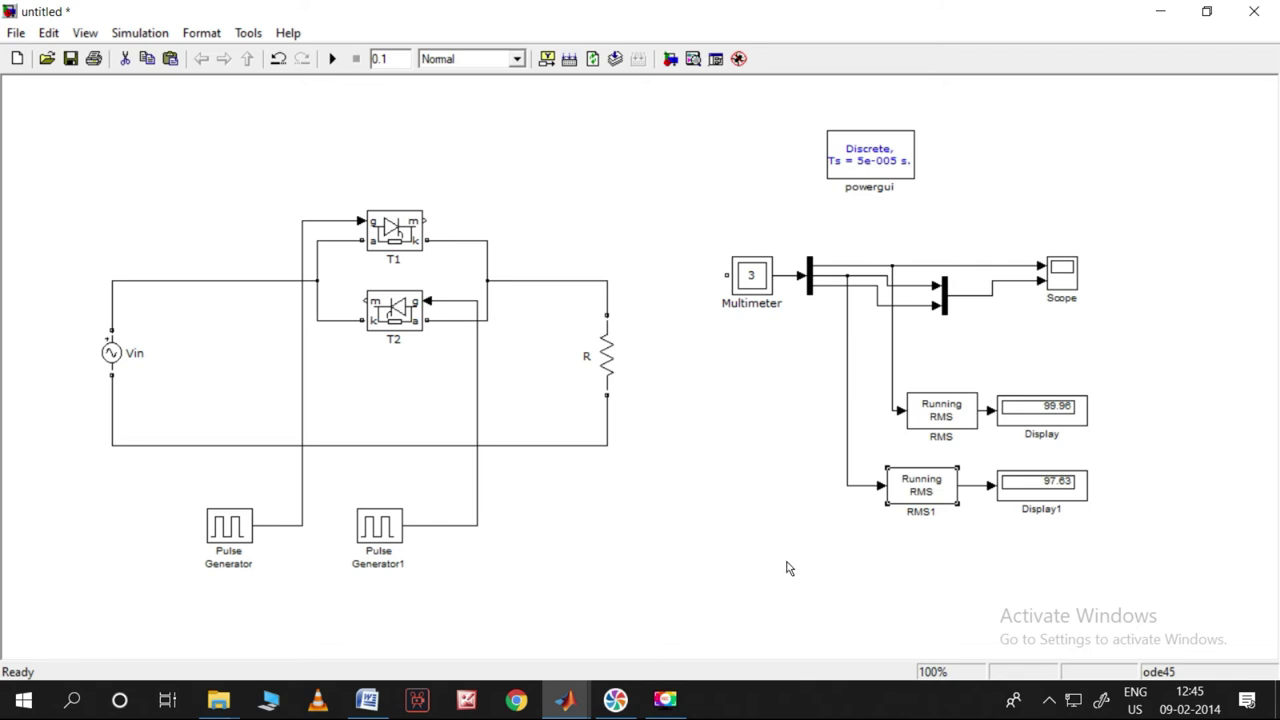
# Step: Set the phase delay of the Pulse Generator driving T1 to (0.01/6)*2 seconds
pyautogui.doubleClick(246, 538)
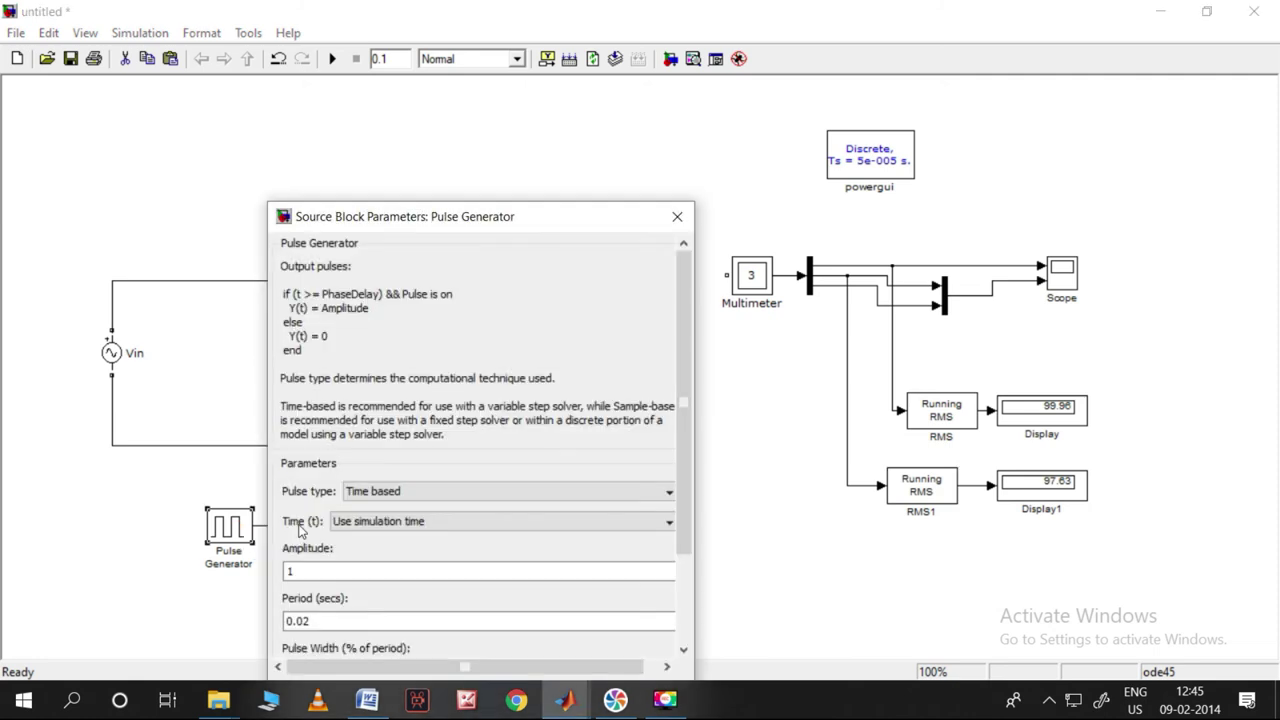
pyautogui.moveTo(610, 212); pyautogui.dragTo(641, 114)
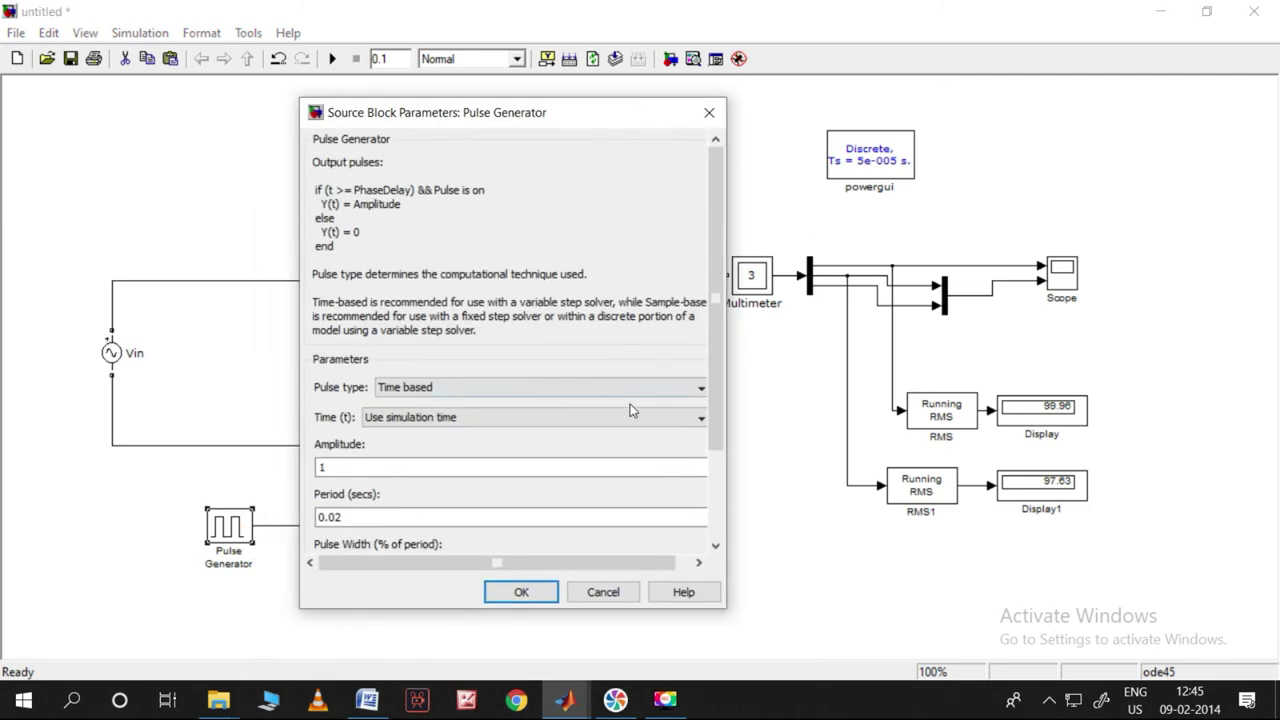
pyautogui.moveTo(717, 417); pyautogui.dragTo(733, 530)
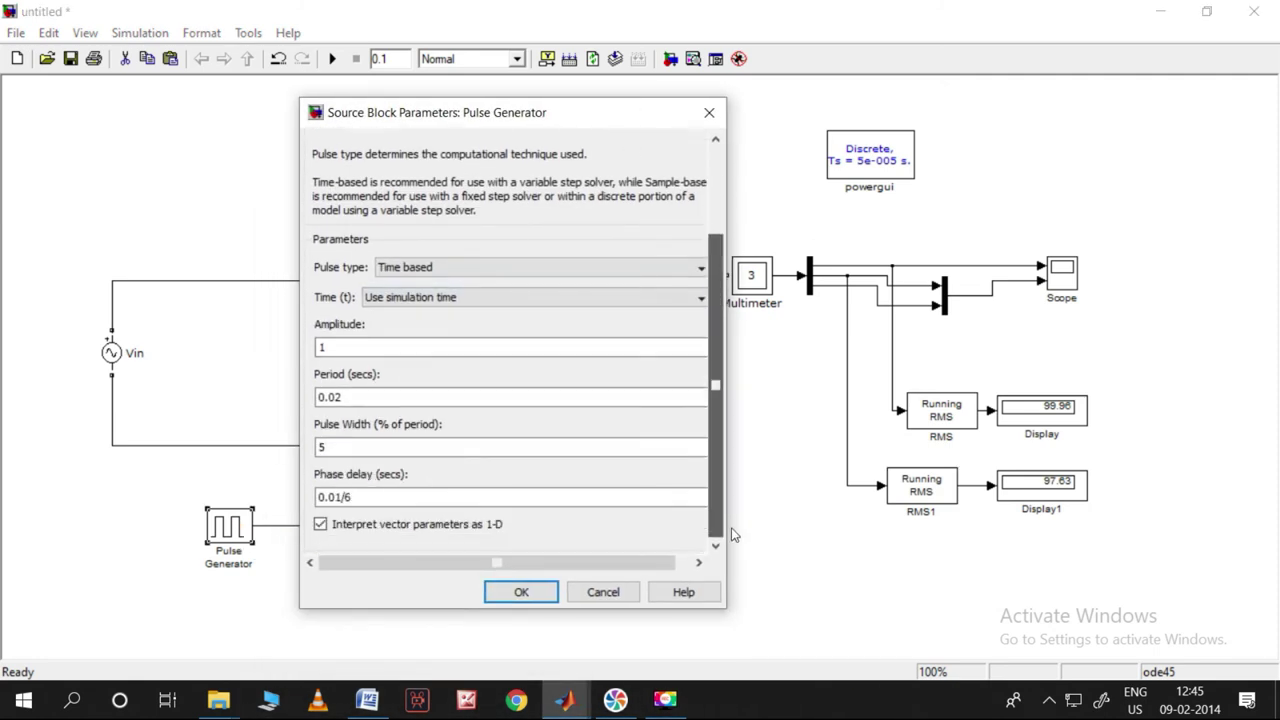
pyautogui.moveTo(357, 497)
pyautogui.mouseDown()
pyautogui.moveTo(318, 497)
pyautogui.moveTo(345, 497)
pyautogui.mouseUp()
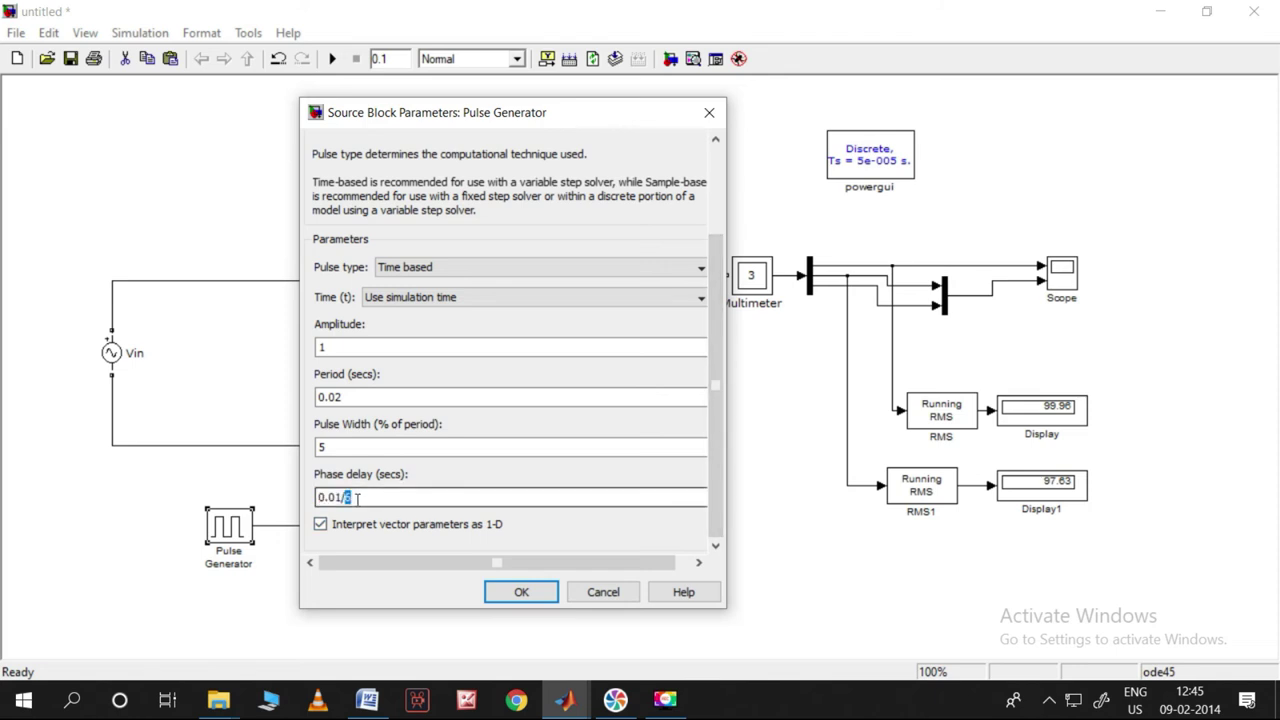
pyautogui.click(357, 497)
pyautogui.write(')')
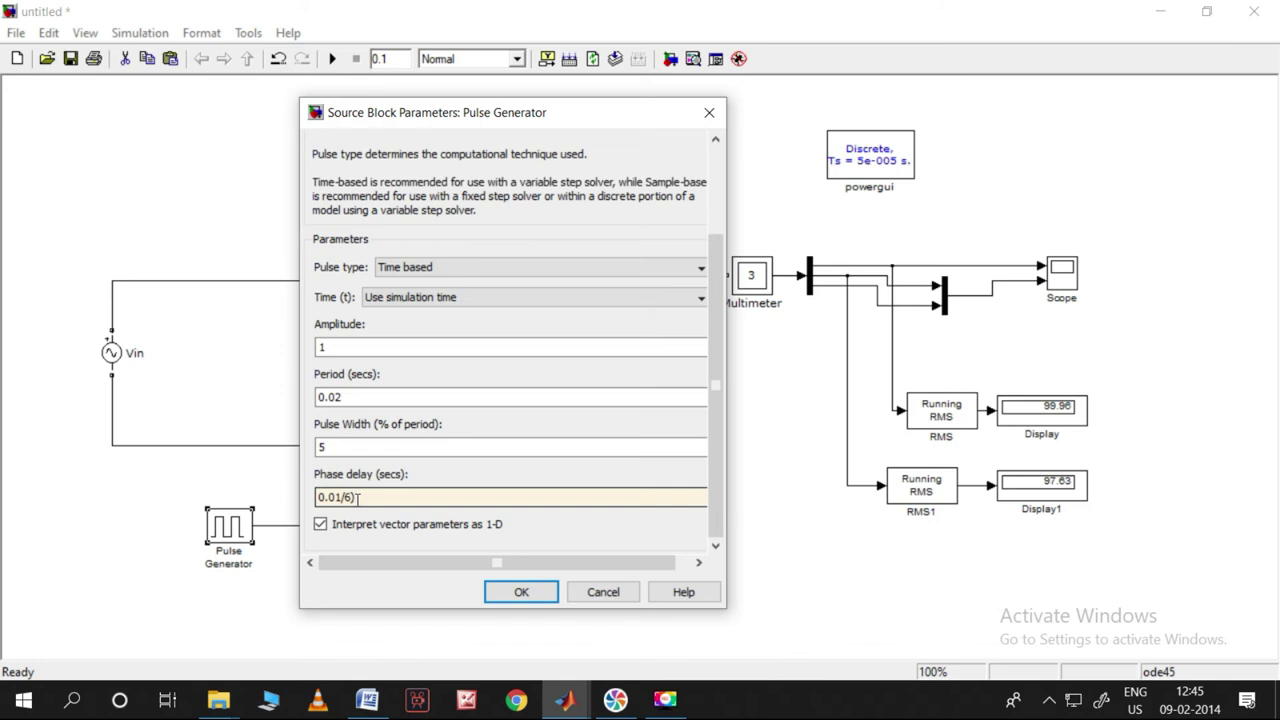
pyautogui.write('*2')
pyautogui.press('Left')
pyautogui.press('Left')
pyautogui.press('Left')
pyautogui.press('Left')
pyautogui.press('Left')
pyautogui.write('(')
pyautogui.click(519, 593)
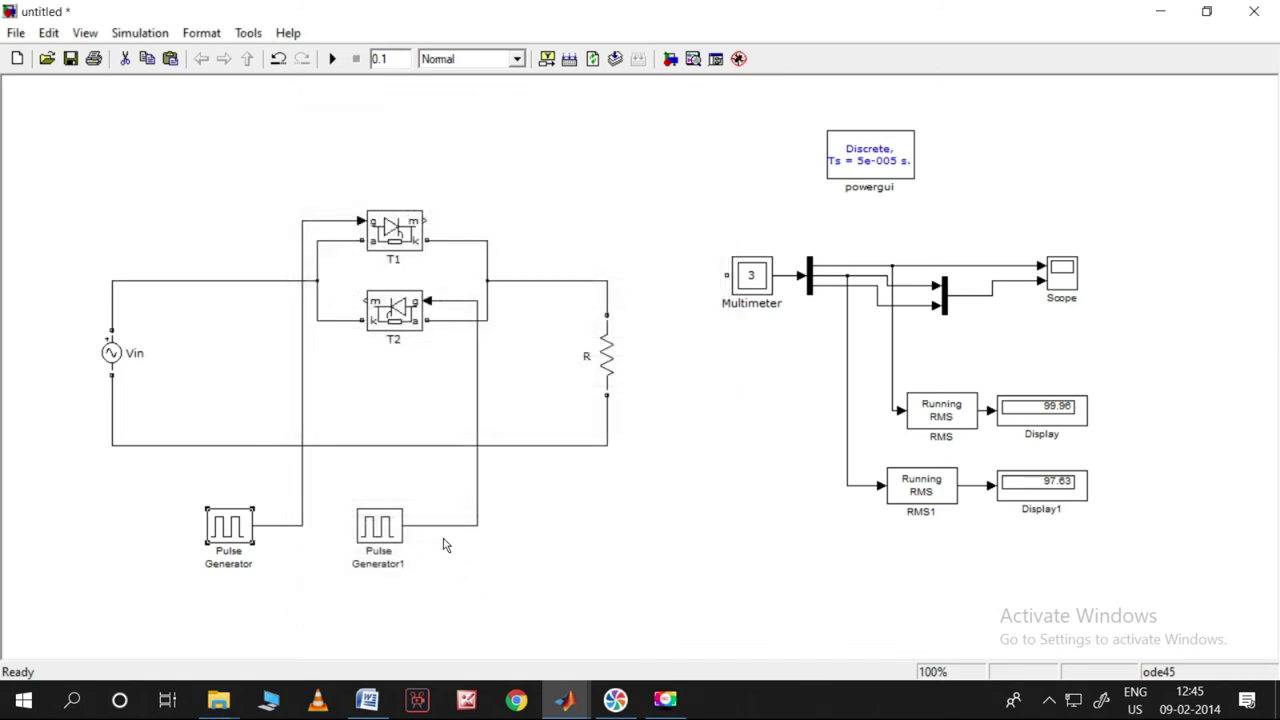
# Step: Set the phase delay of Pulse Generator1, which drives T2, to (2*0.01/6)+0.01 seconds
pyautogui.doubleClick(390, 540)
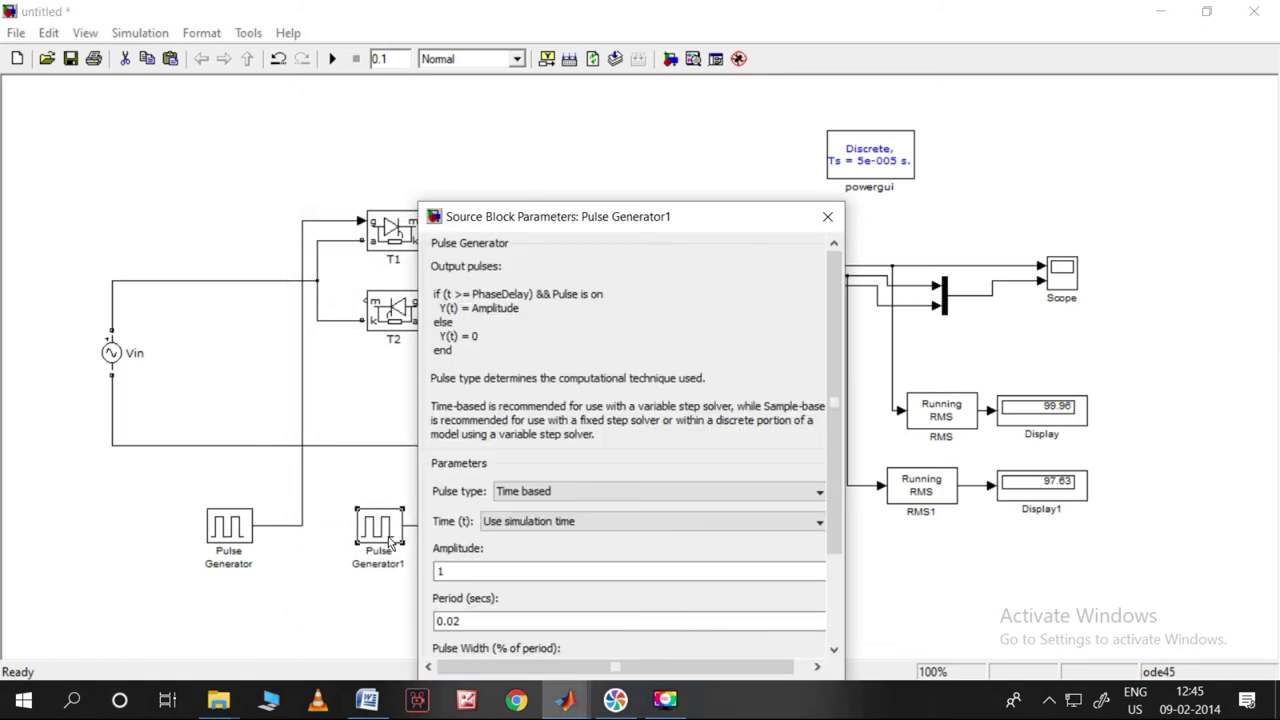
pyautogui.moveTo(827, 487); pyautogui.dragTo(827, 575)
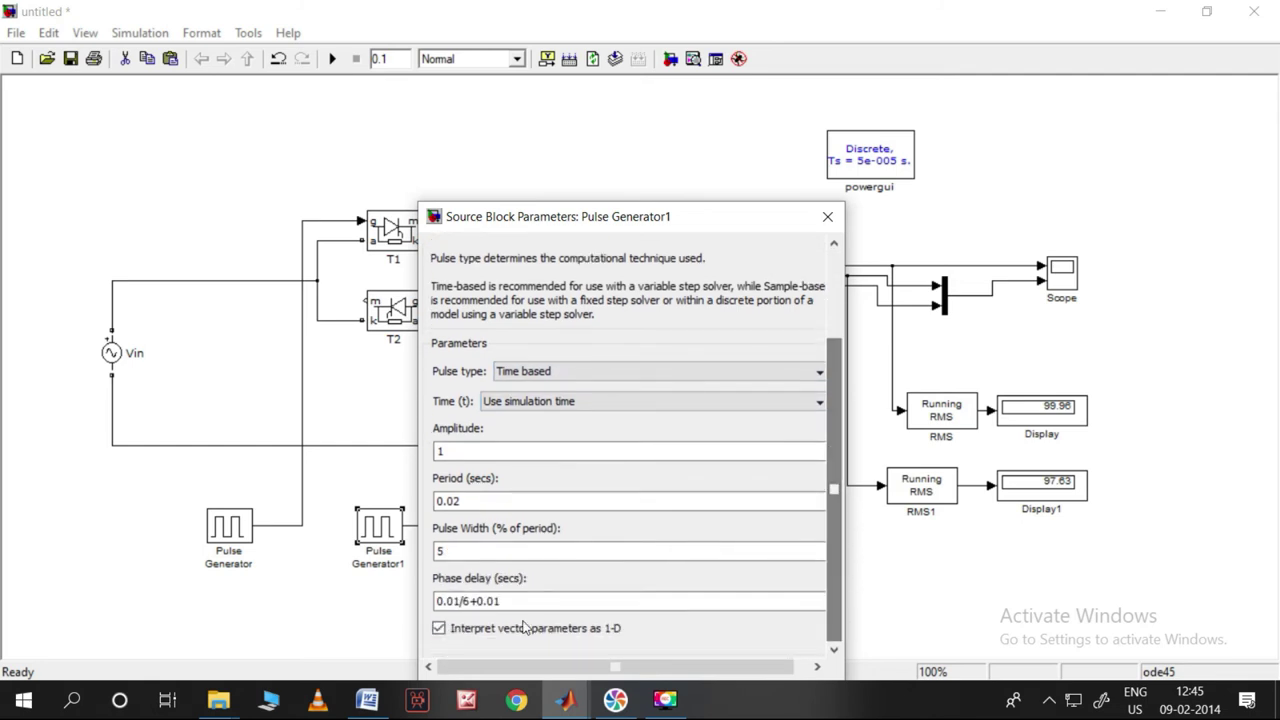
pyautogui.moveTo(478, 600); pyautogui.dragTo(436, 600)
pyautogui.click(473, 600)
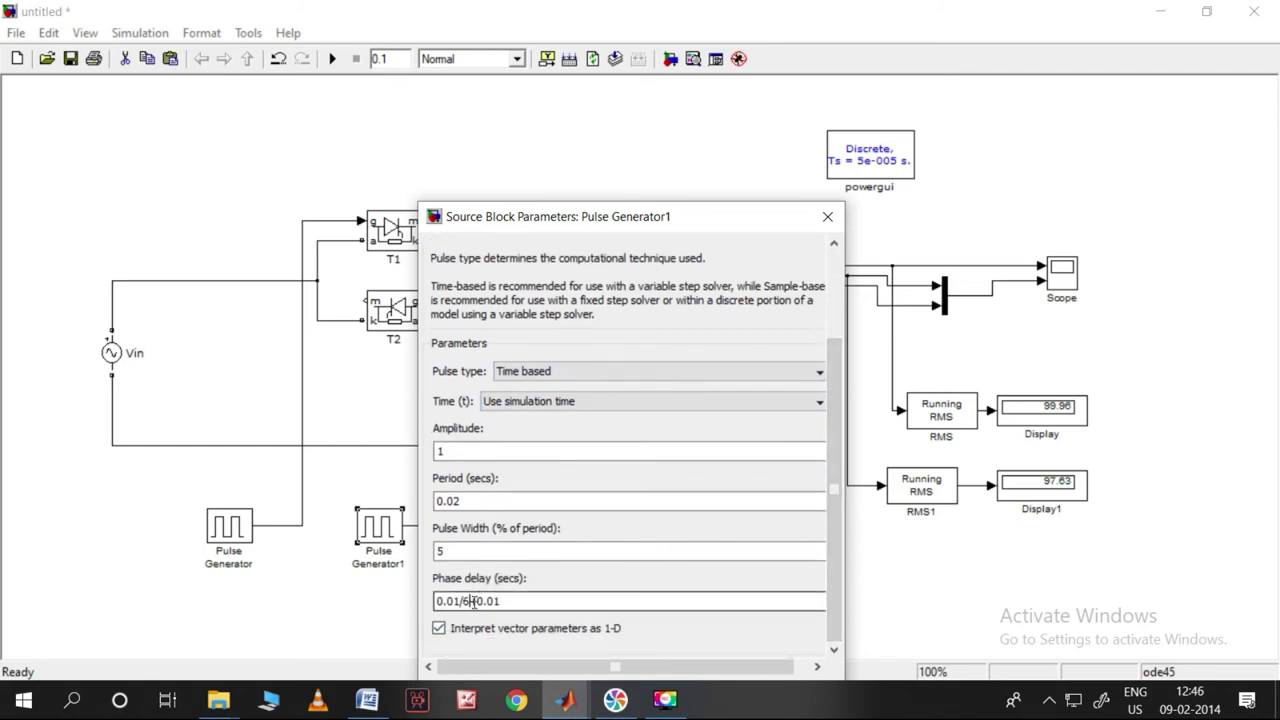
pyautogui.write('(')
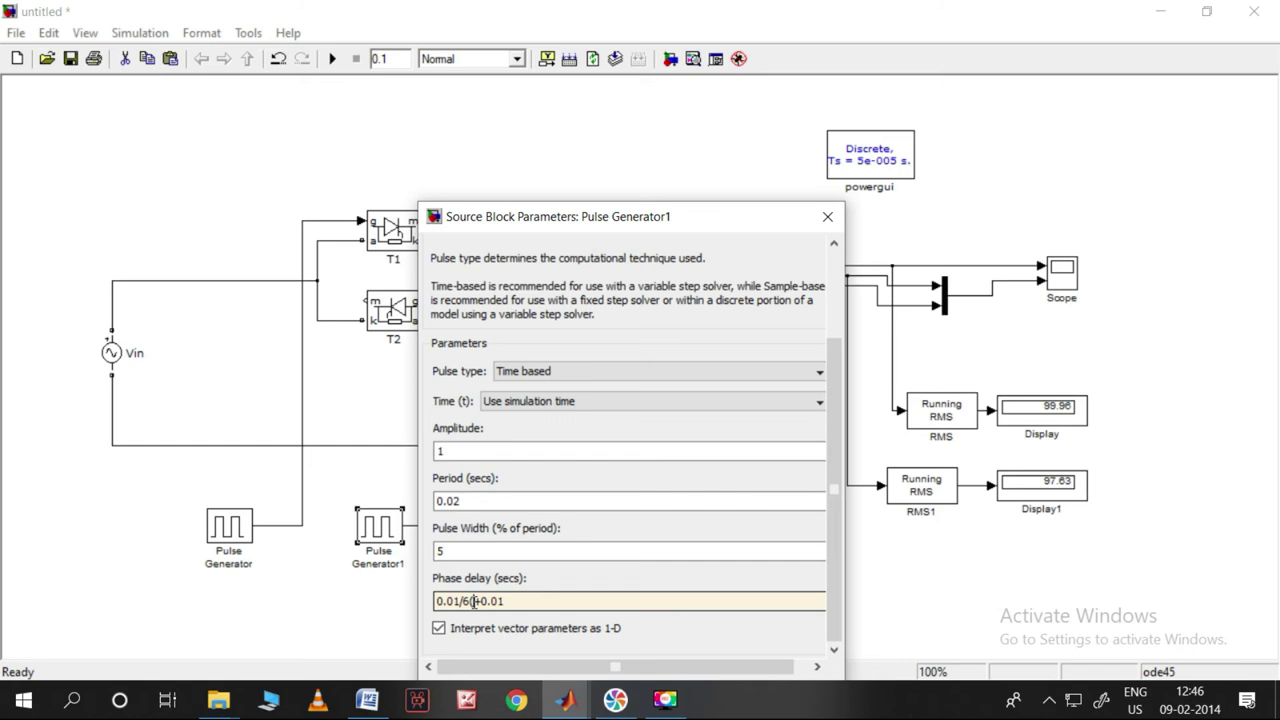
pyautogui.press('BackSpace')
pyautogui.write(')')
pyautogui.click(438, 601)
pyautogui.write('(2*')
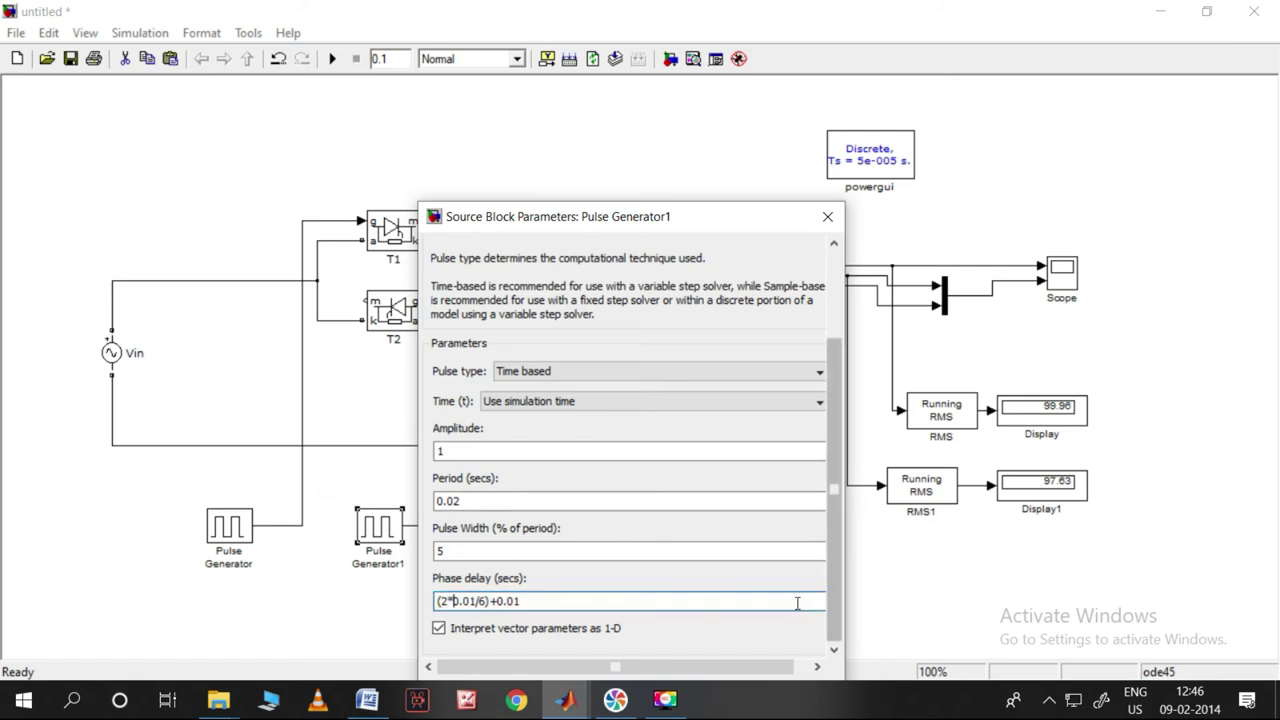
pyautogui.moveTo(703, 218); pyautogui.dragTo(716, 144)
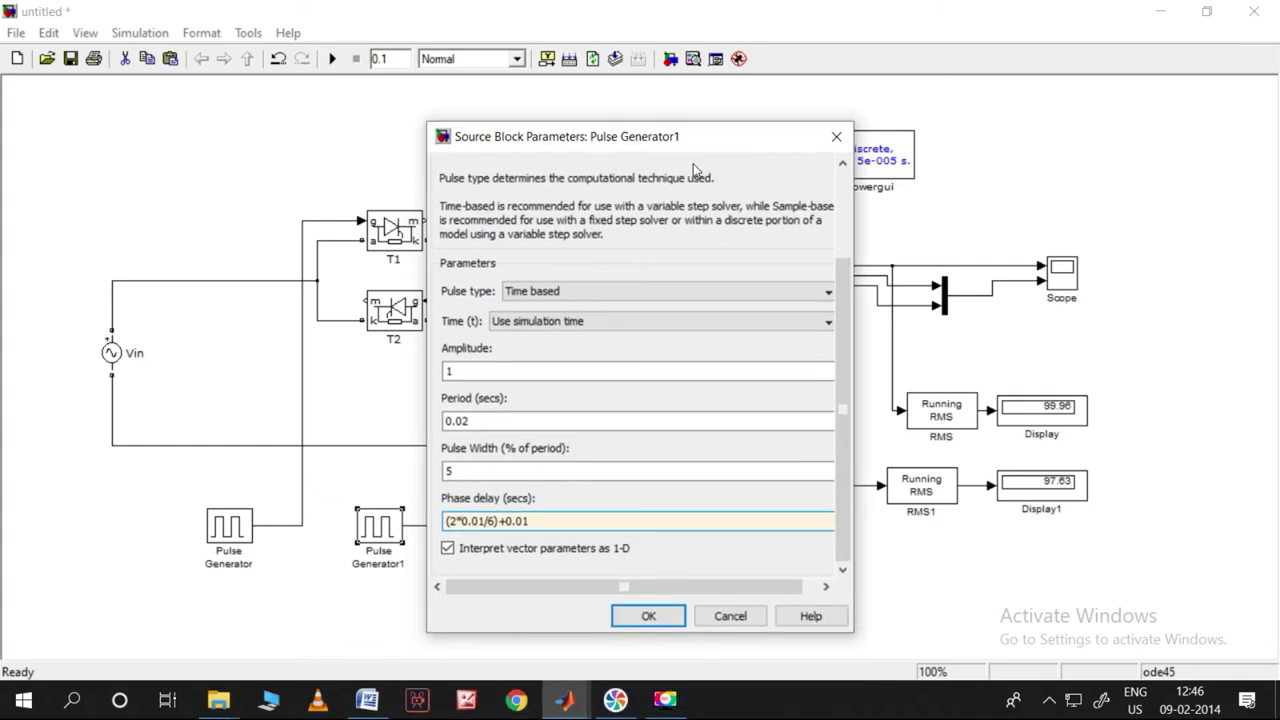
pyautogui.click(648, 609)
pyautogui.click(601, 573)
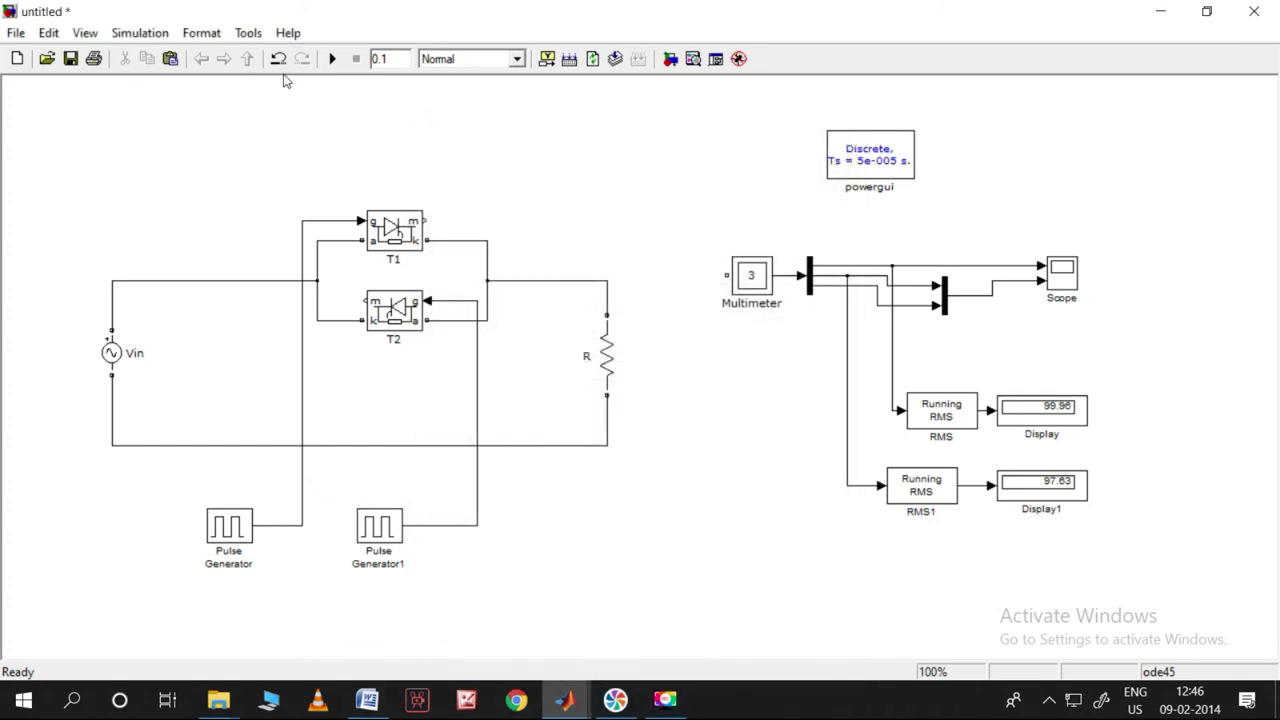
# Step: Run the simulation with the new phase delays and examine the source and load waveforms in the Scope
pyautogui.click(340, 59)
pyautogui.doubleClick(213, 538)
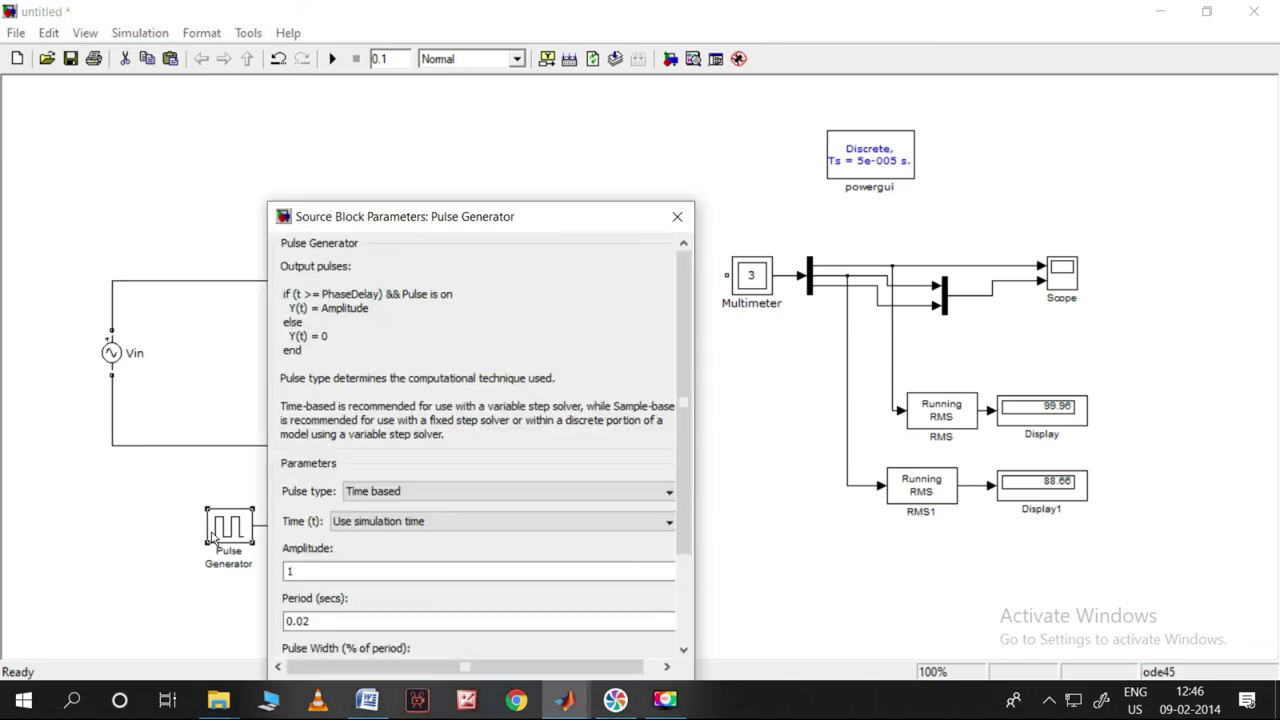
pyautogui.moveTo(557, 229); pyautogui.dragTo(577, 116)
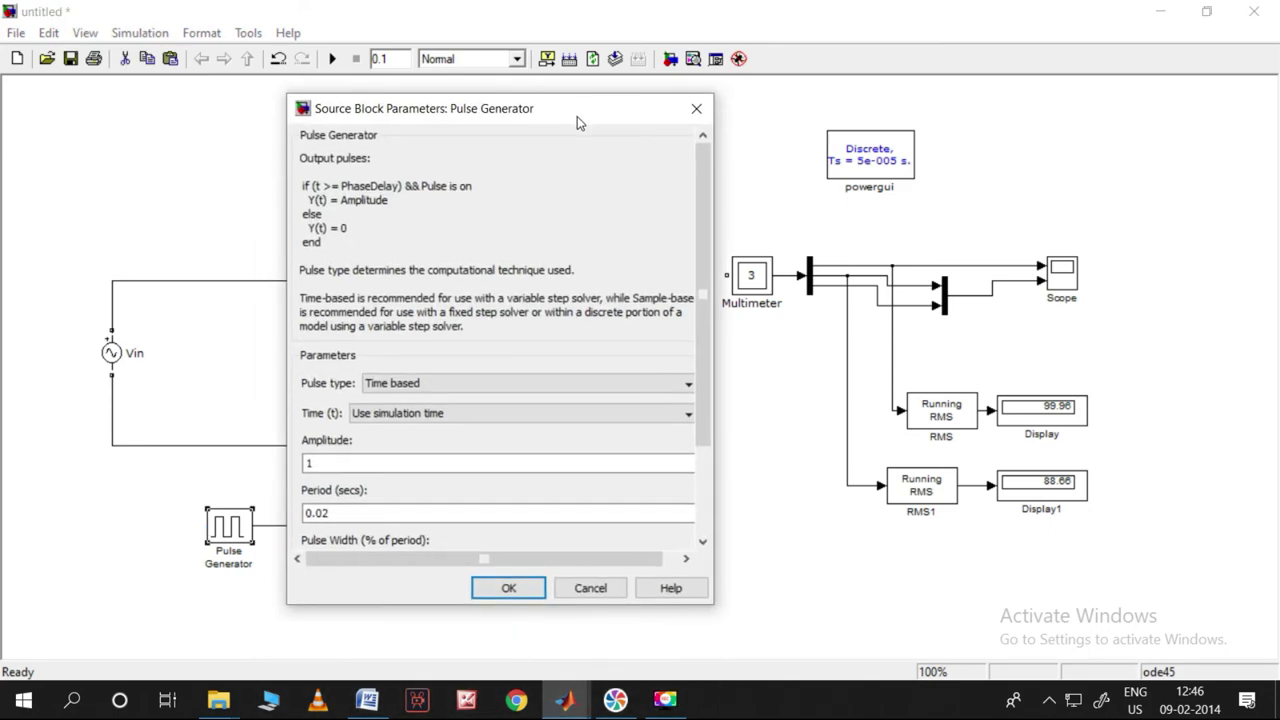
pyautogui.click(695, 107)
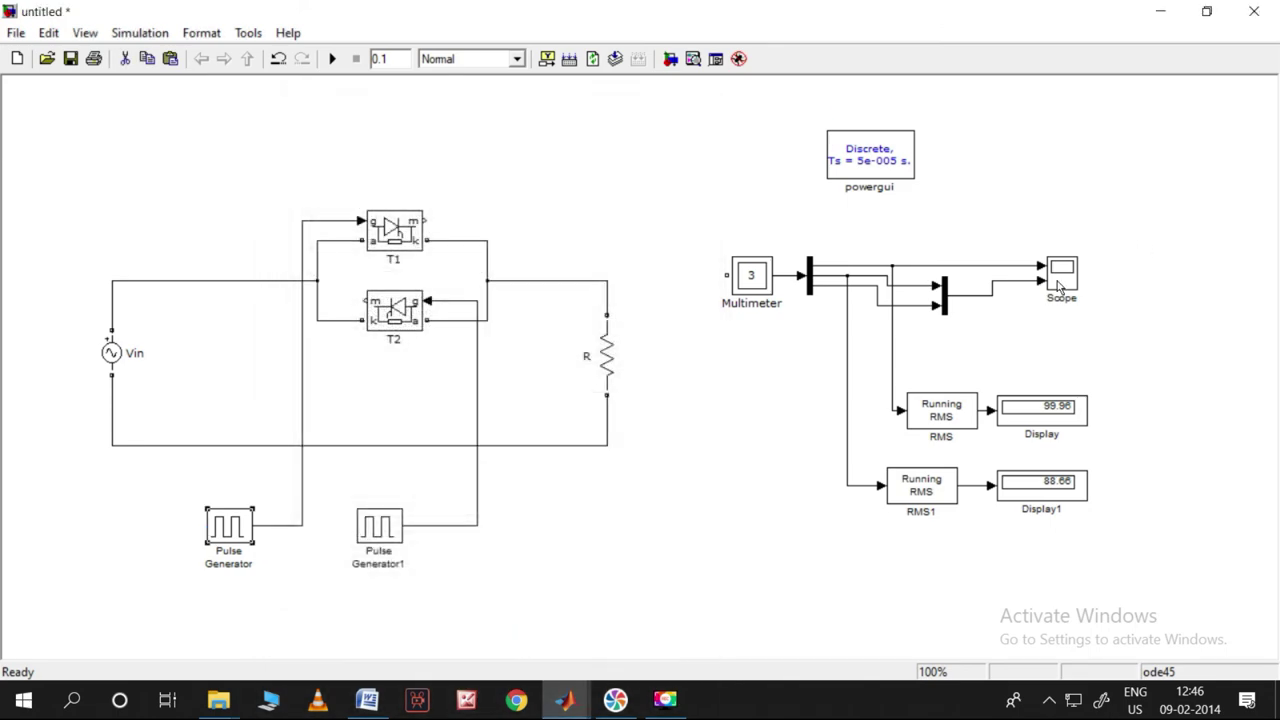
pyautogui.doubleClick(1060, 287)
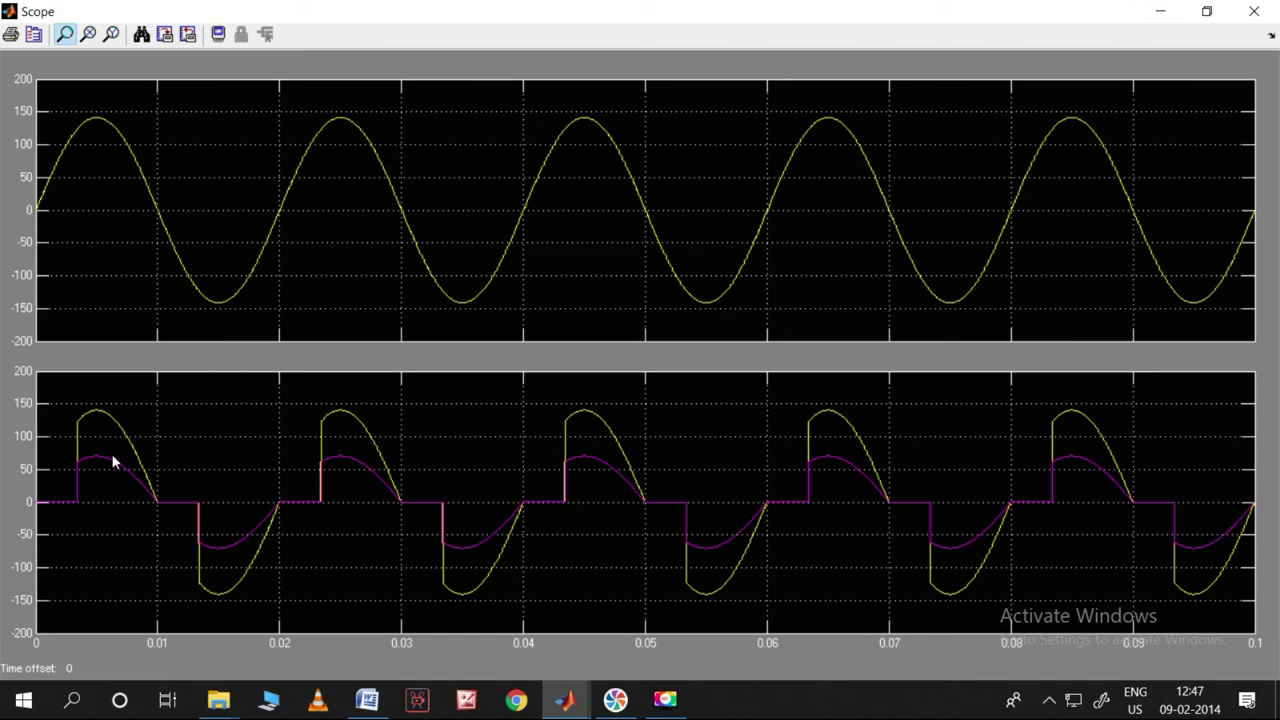
pyautogui.click(1160, 11)
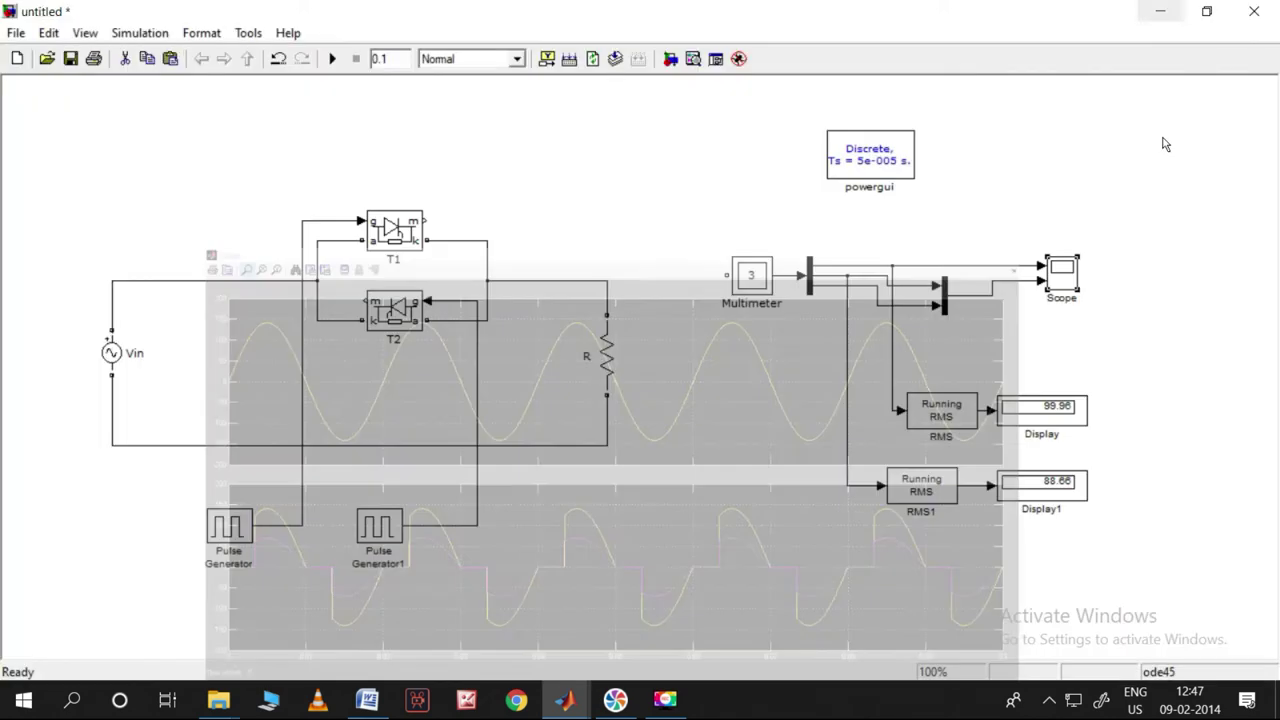
pyautogui.click(1132, 314)
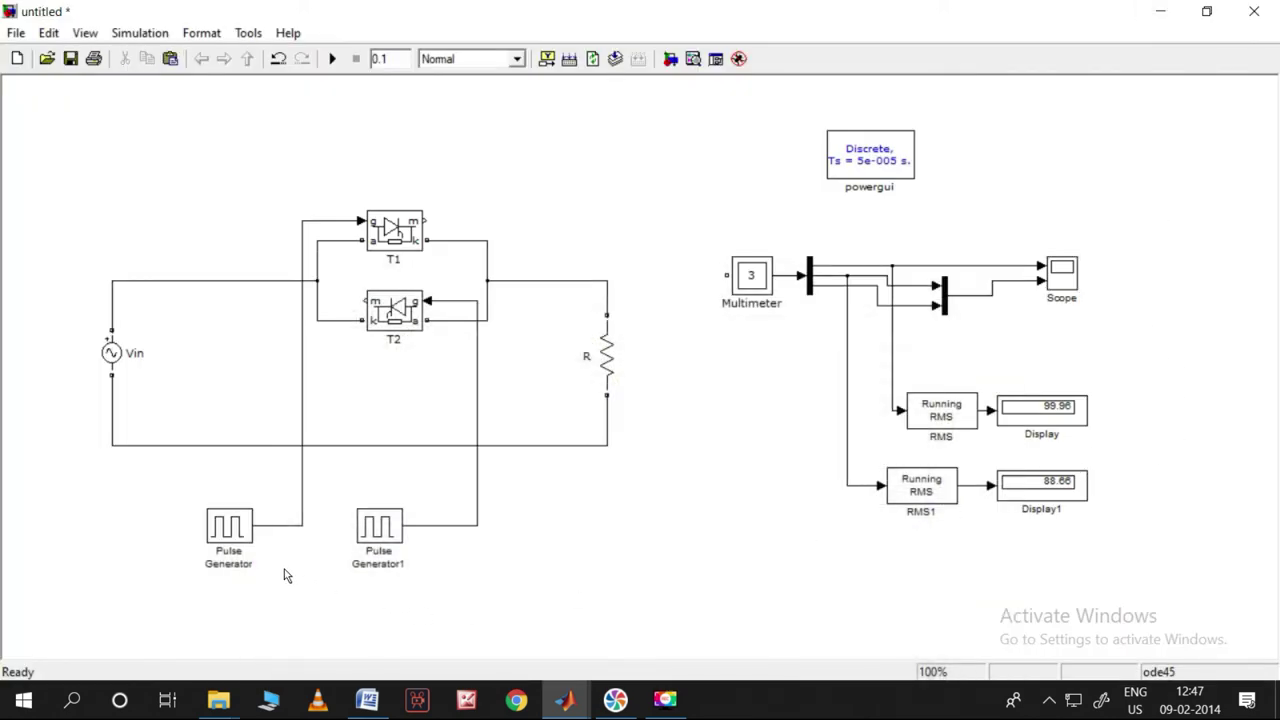
# Step: Set the phase delay of the Pulse Generator driving T1 to (0.01/6)*3 seconds
pyautogui.doubleClick(234, 540)
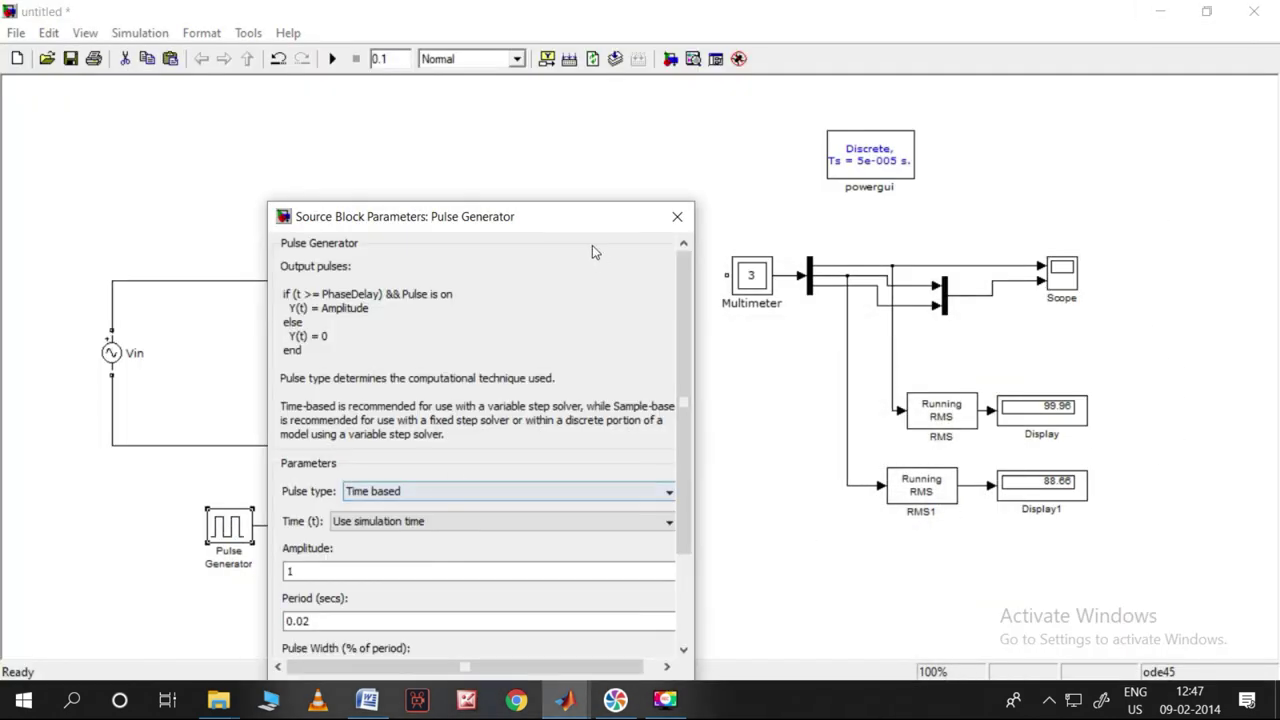
pyautogui.moveTo(588, 206); pyautogui.dragTo(630, 40)
pyautogui.scroll(-3, 730, 403)
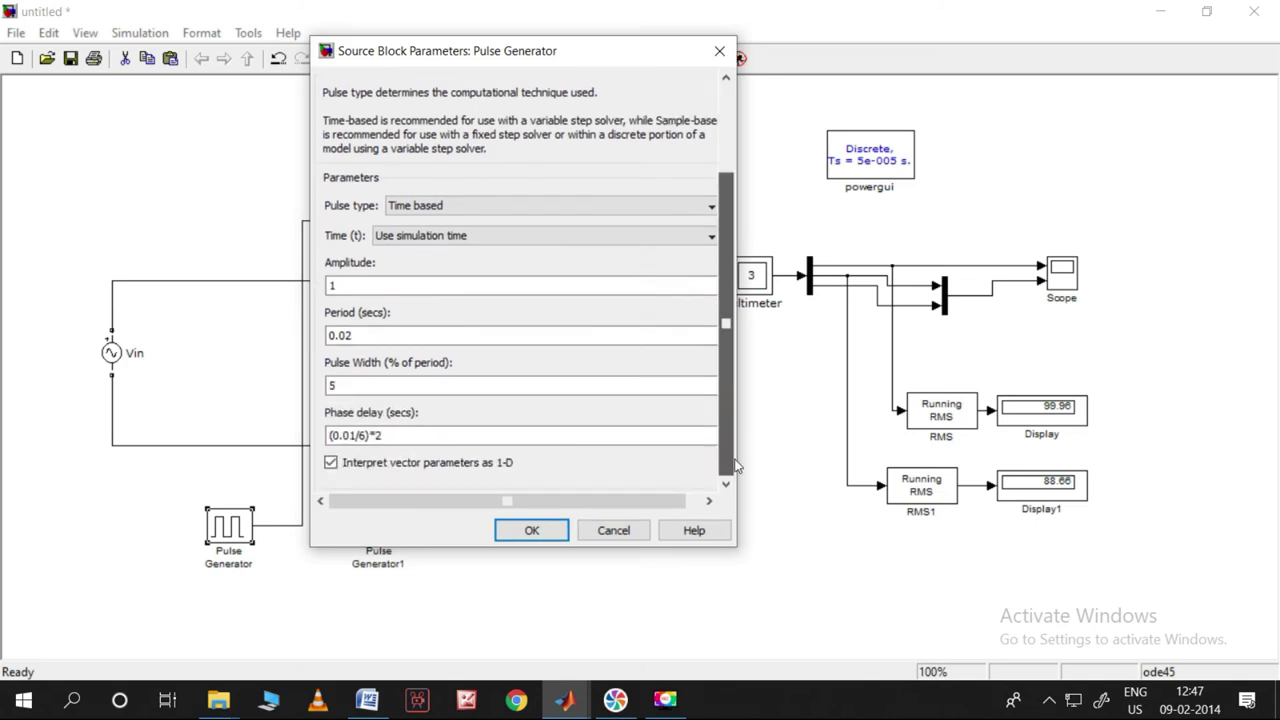
pyautogui.doubleClick(388, 436)
pyautogui.click(388, 436)
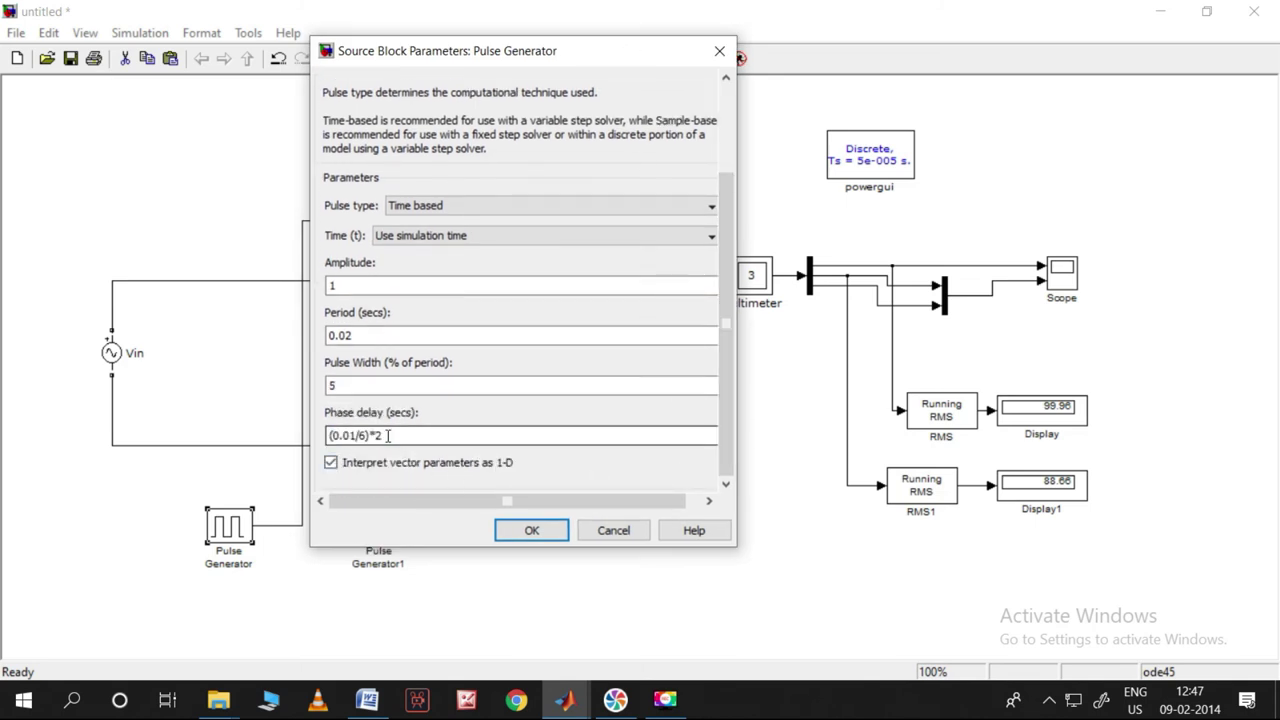
pyautogui.press('BackSpace')
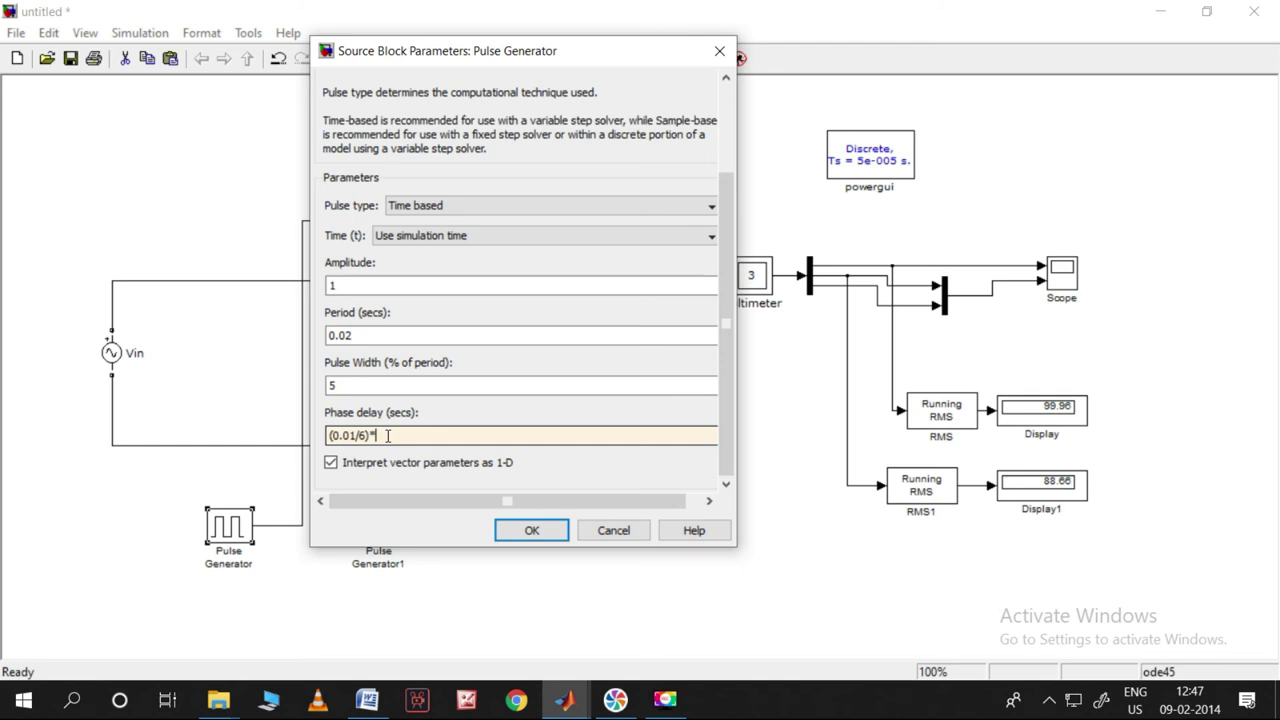
pyautogui.write('3')
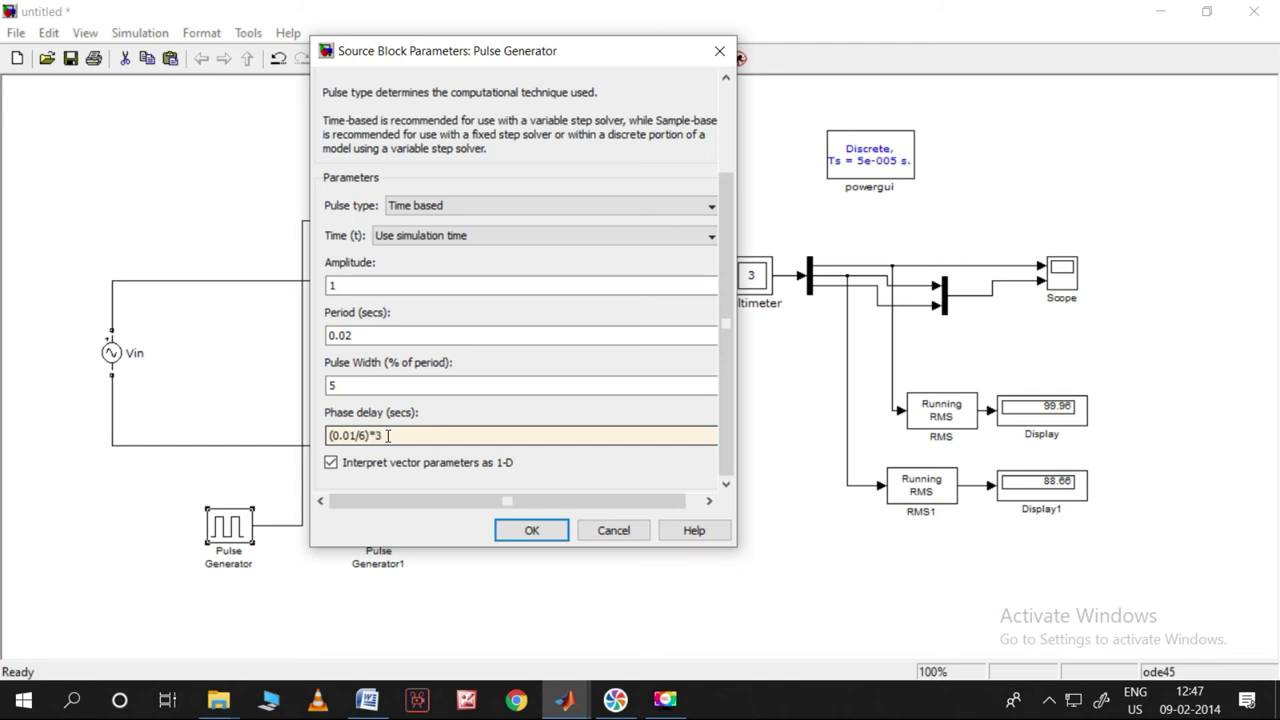
pyautogui.click(524, 530)
# Step: Set the phase delay of Pulse Generator1 to (3*0.01/6)+0.01 seconds and rerun the simulation
pyautogui.doubleClick(379, 526)
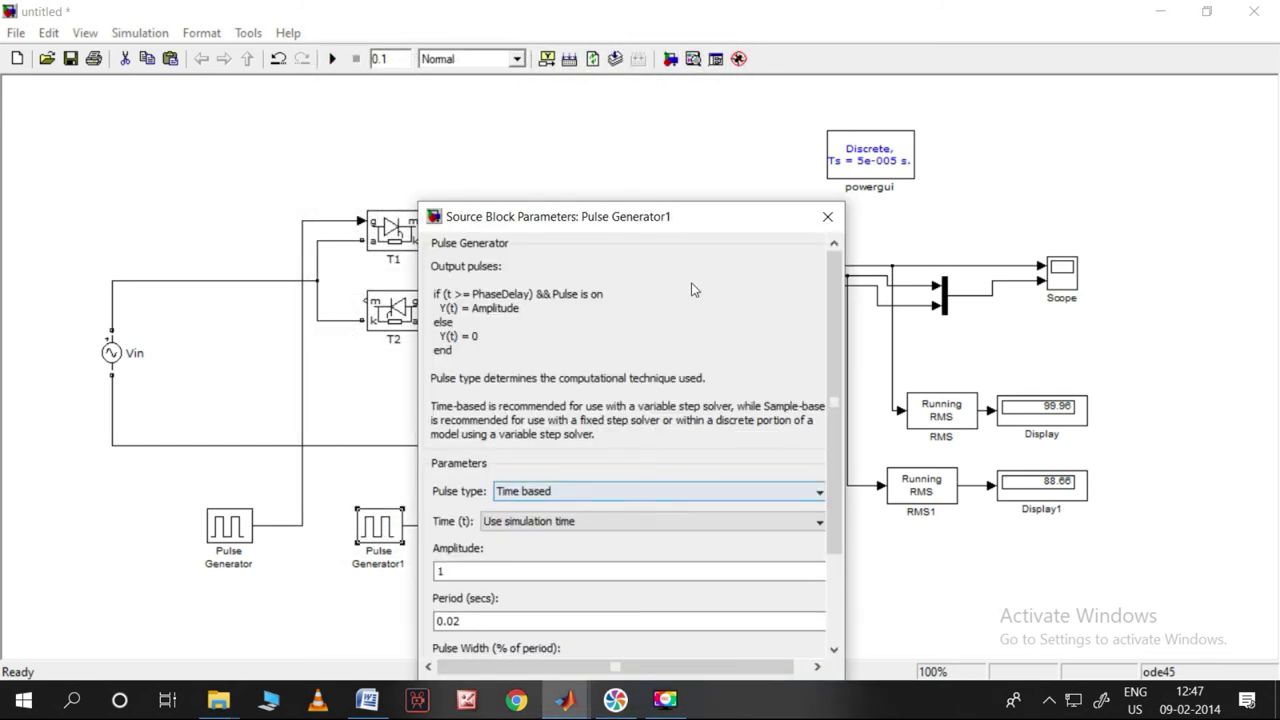
pyautogui.scroll(-3, 600, 400)
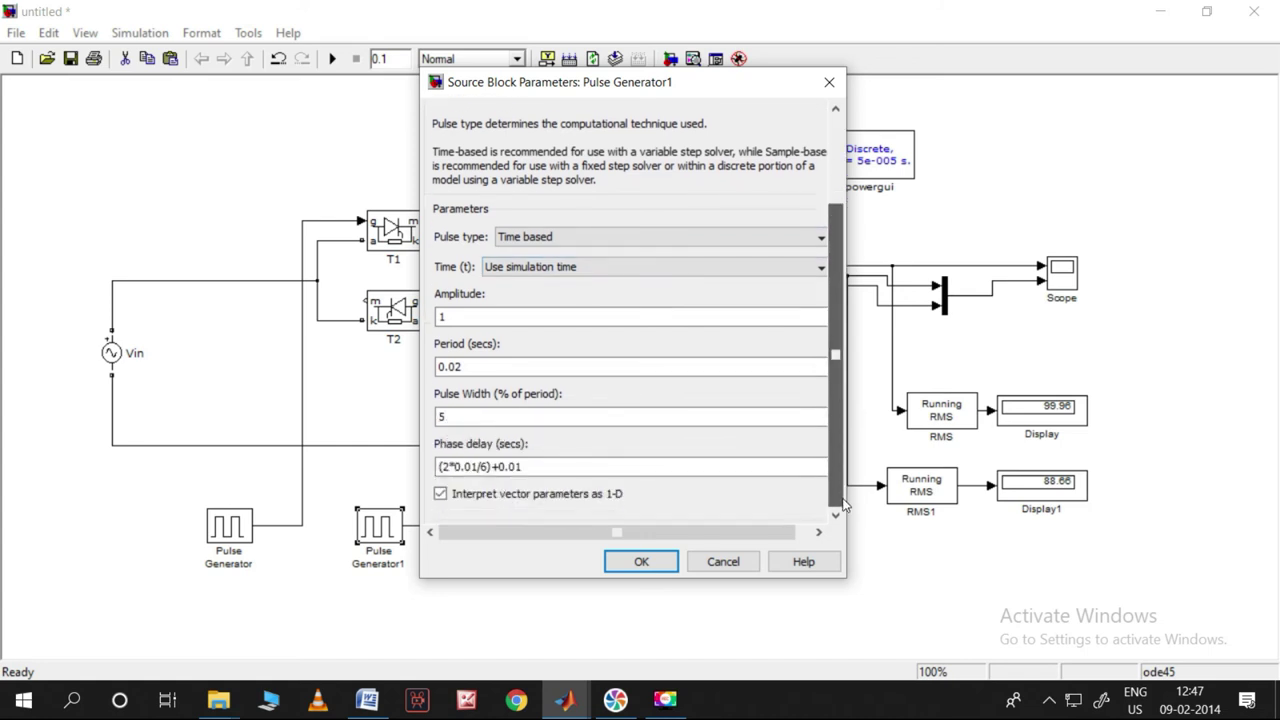
pyautogui.moveTo(439, 466); pyautogui.dragTo(463, 462)
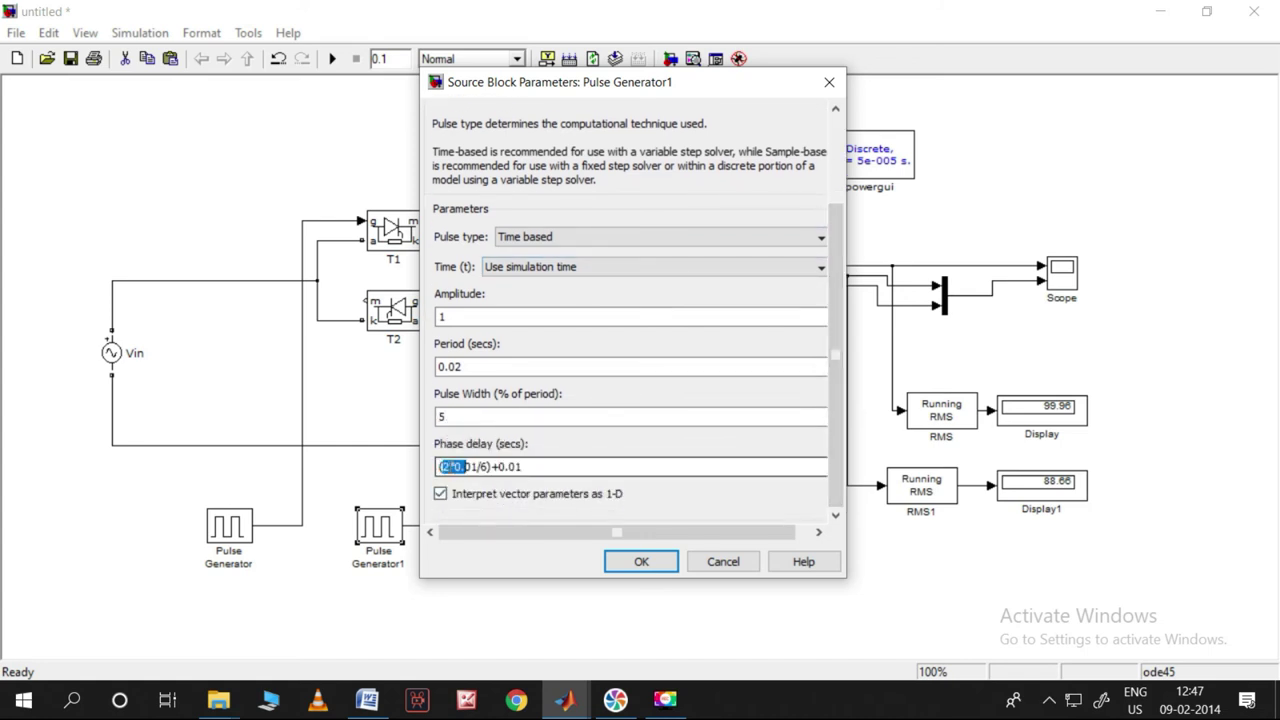
pyautogui.click(449, 467)
pyautogui.press('BackSpace')
pyautogui.write('3')
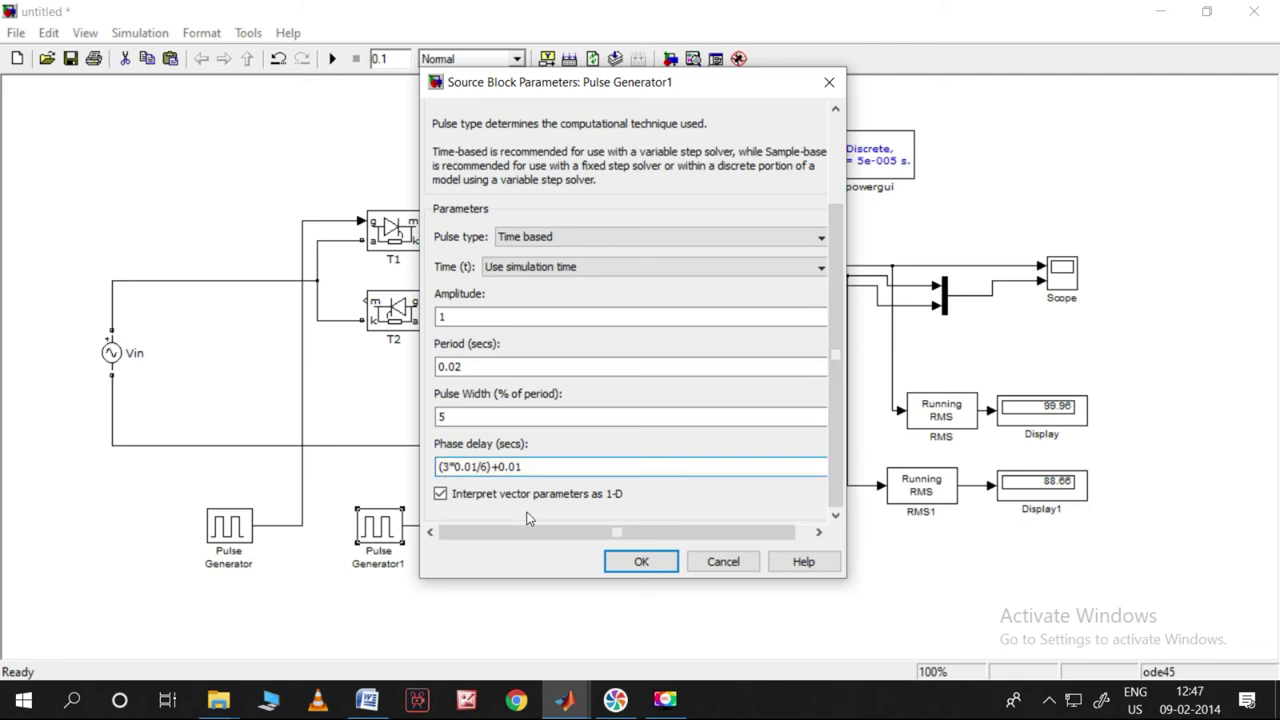
pyautogui.click(643, 562)
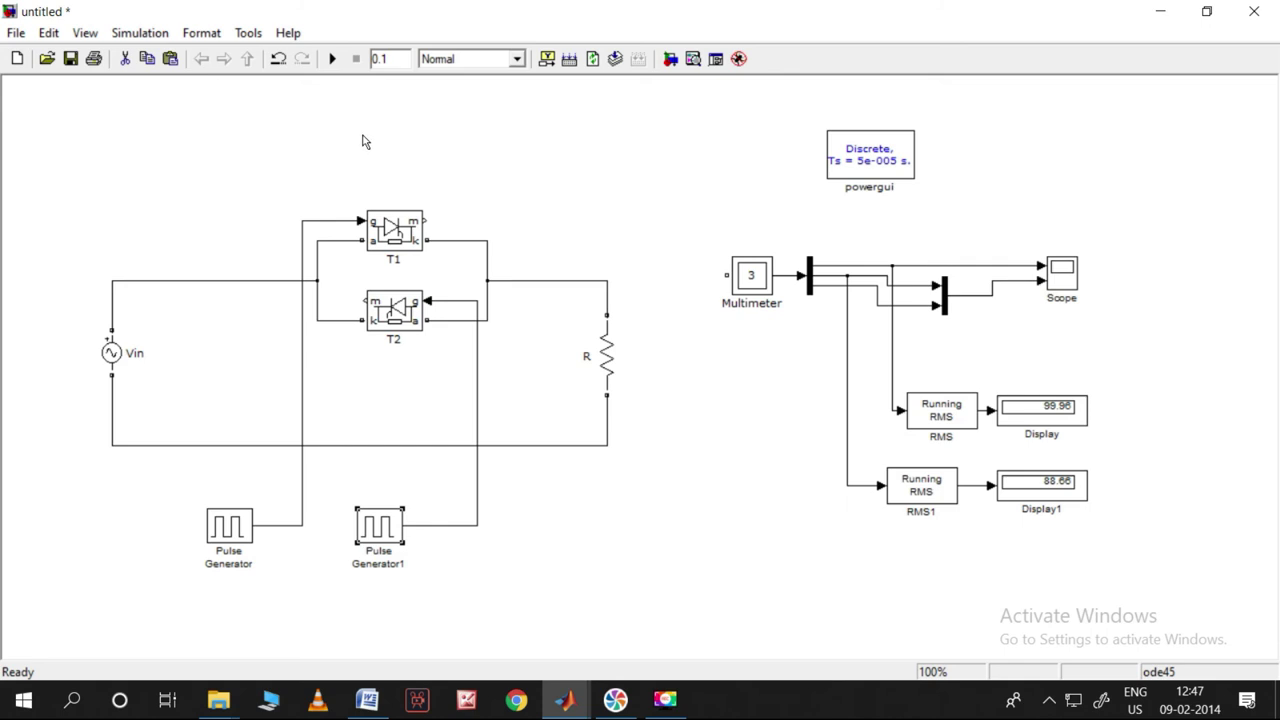
pyautogui.click(332, 58)
# Step: Change the model's screen color to Yellow
pyautogui.click(628, 180)
pyautogui.rightClick(628, 180)
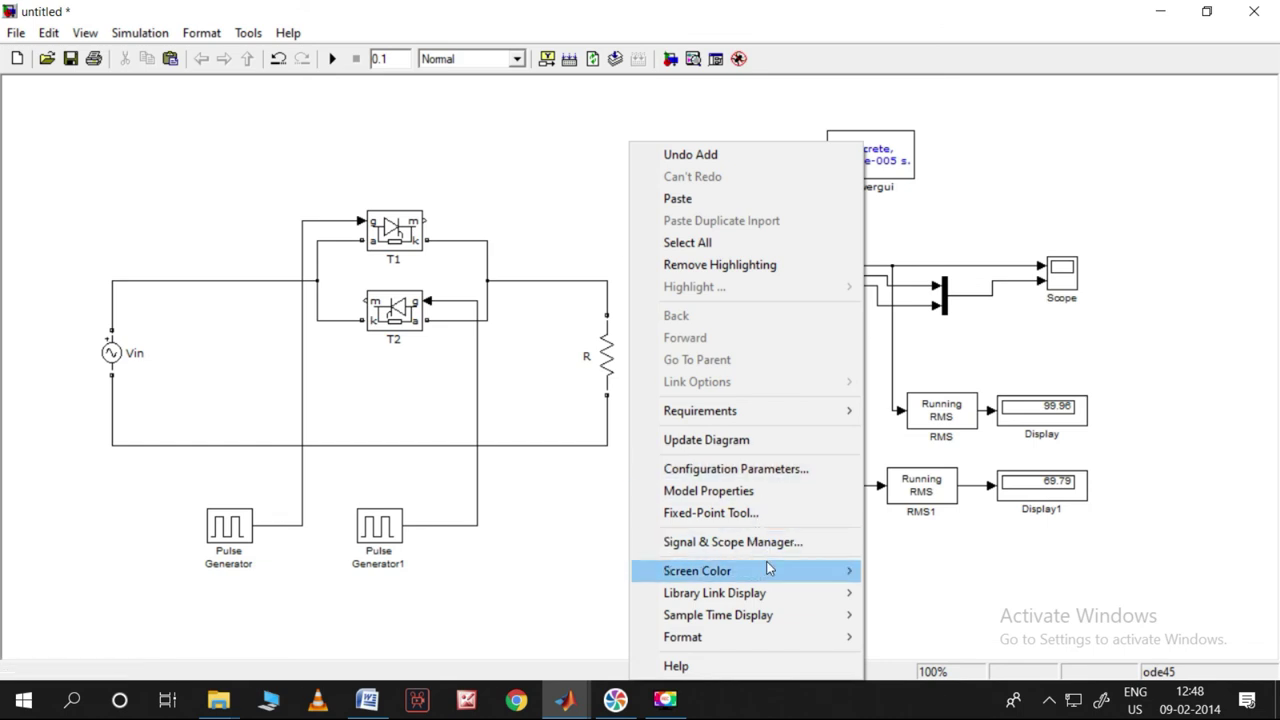
pyautogui.moveTo(768, 568)
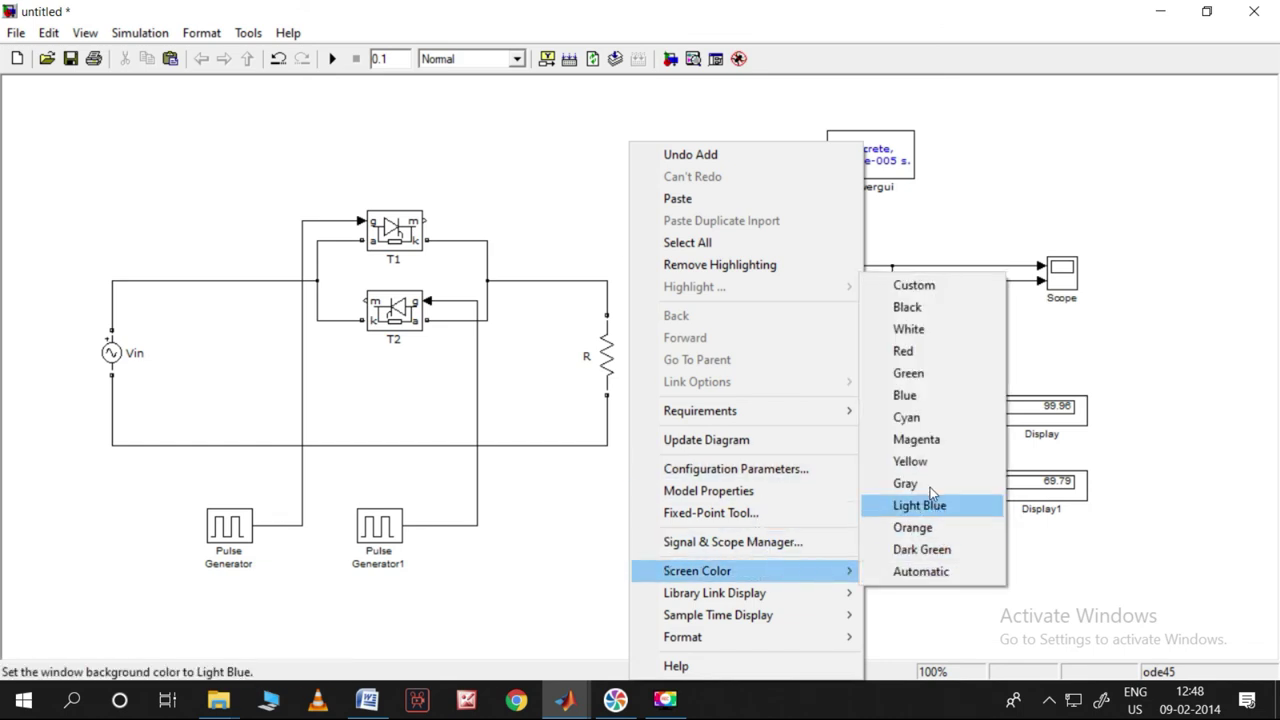
pyautogui.click(910, 461)
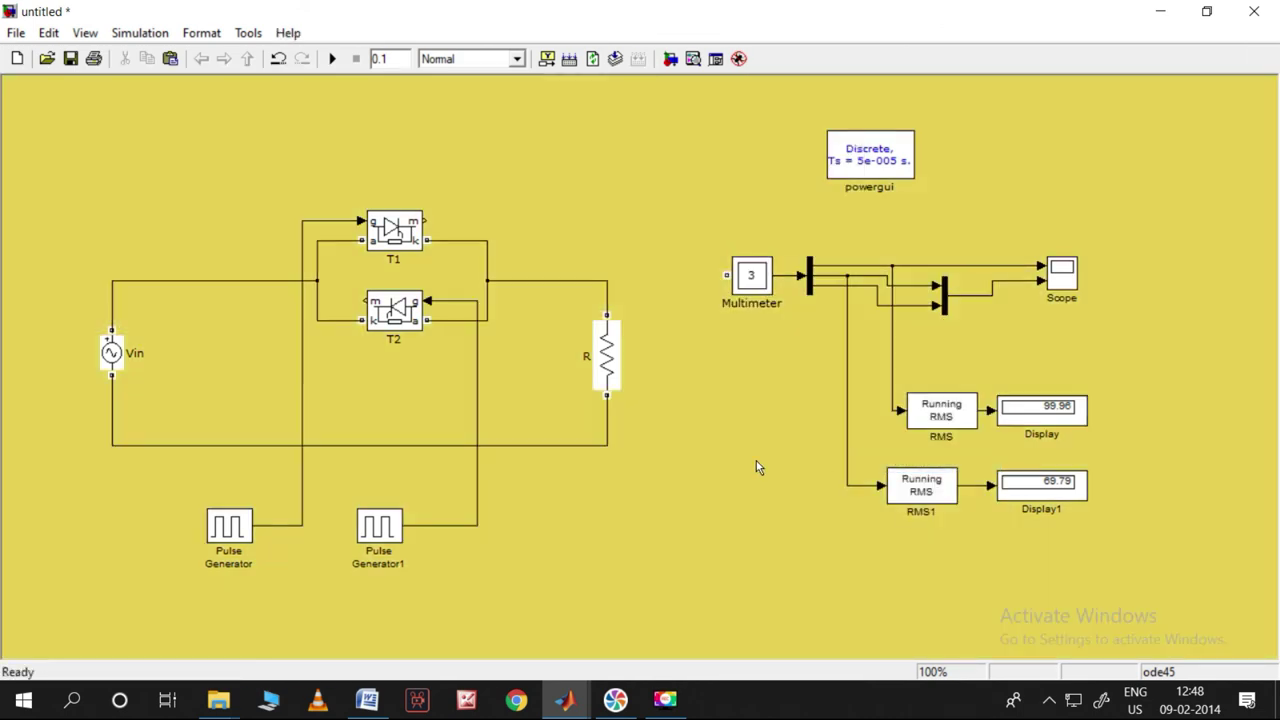
# Step: Add the annotation "SIngle Phase AC Voltage Controller" above the thyristor circuit
pyautogui.doubleClick(427, 129)
pyautogui.write('Single La')
pyautogui.press('BackSpace')
pyautogui.press('BackSpace')
pyautogui.press('BackSpace')
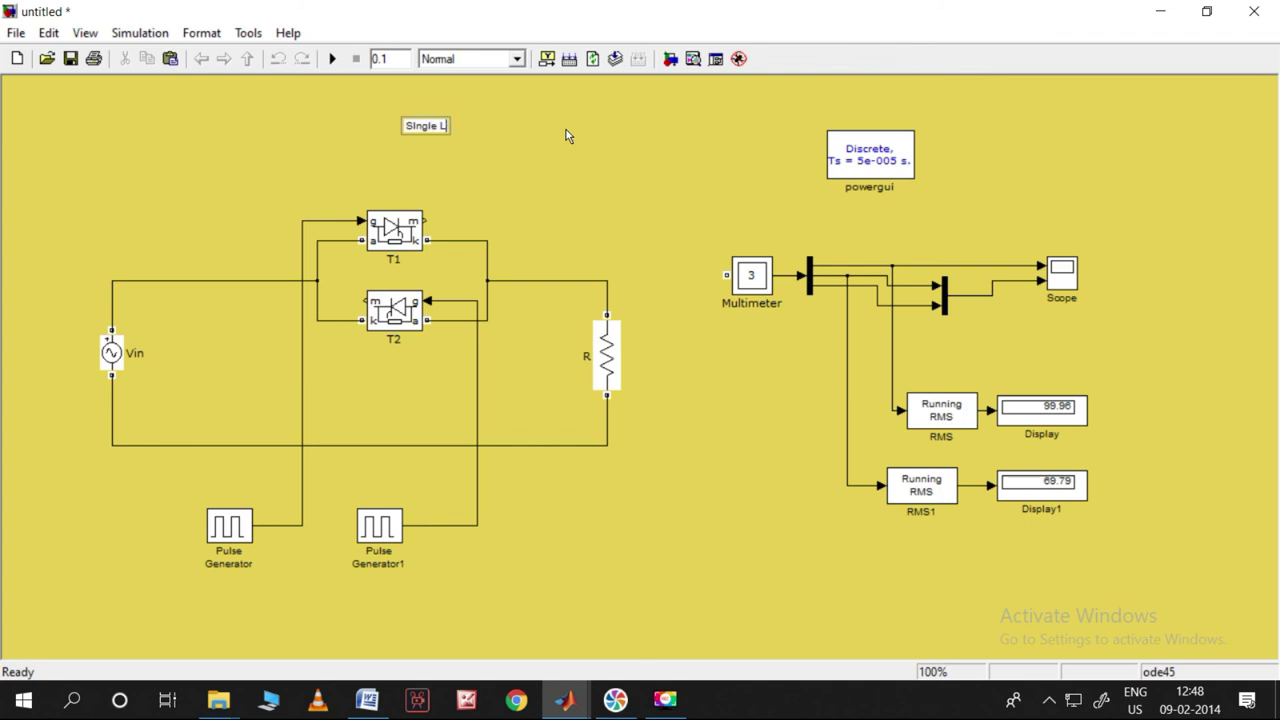
pyautogui.write('Phase AC Vol')
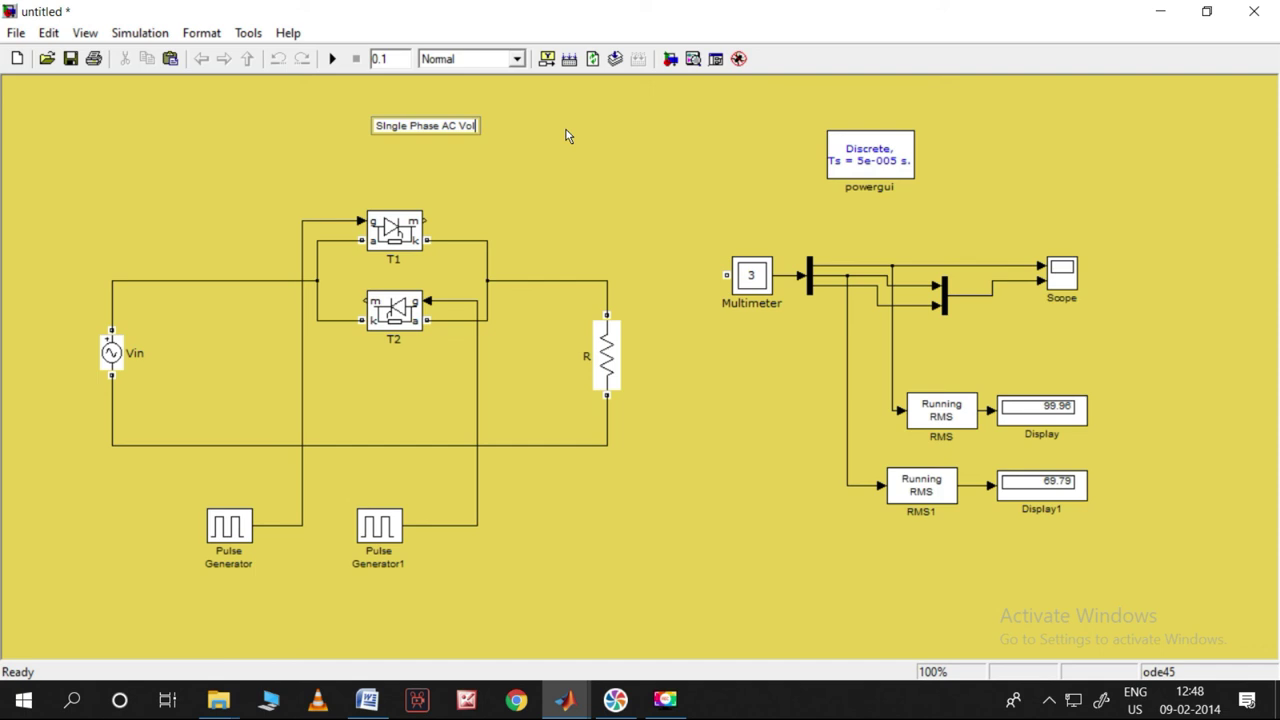
pyautogui.write('tage Controller')
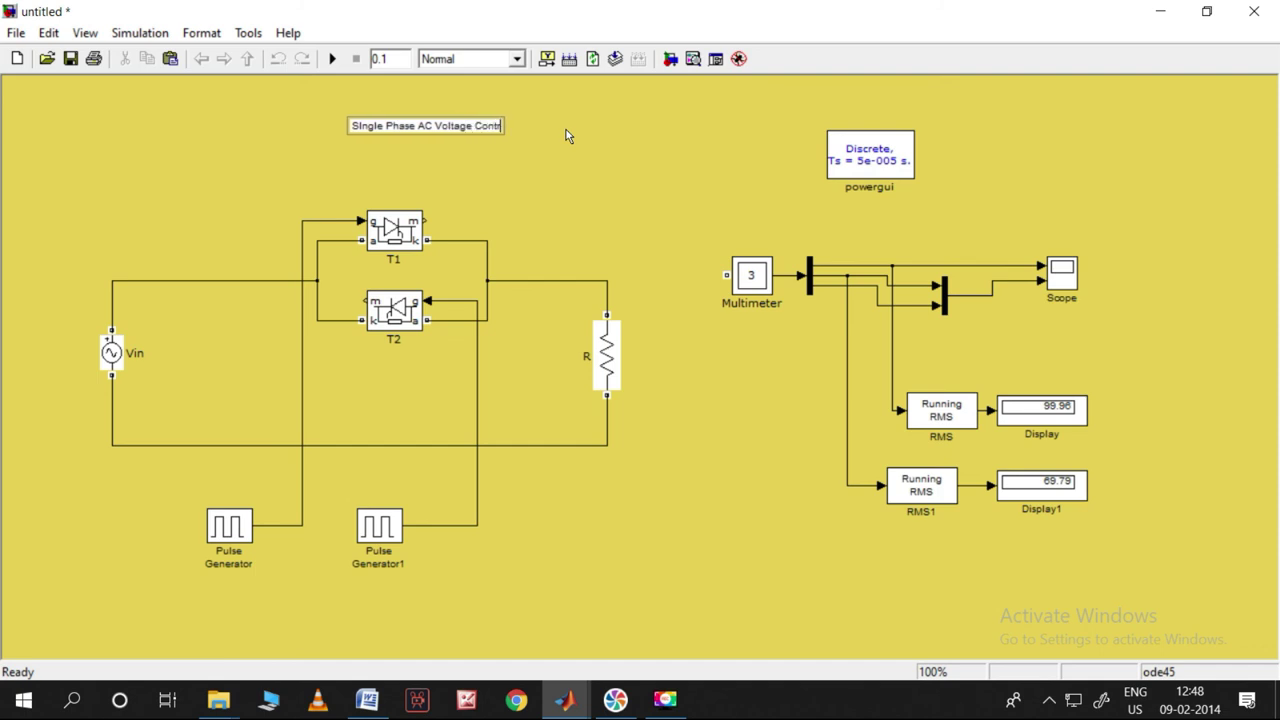
# Step: Set the title annotation's background color to Green and its foreground color to White in its annotation properties
pyautogui.click(465, 130)
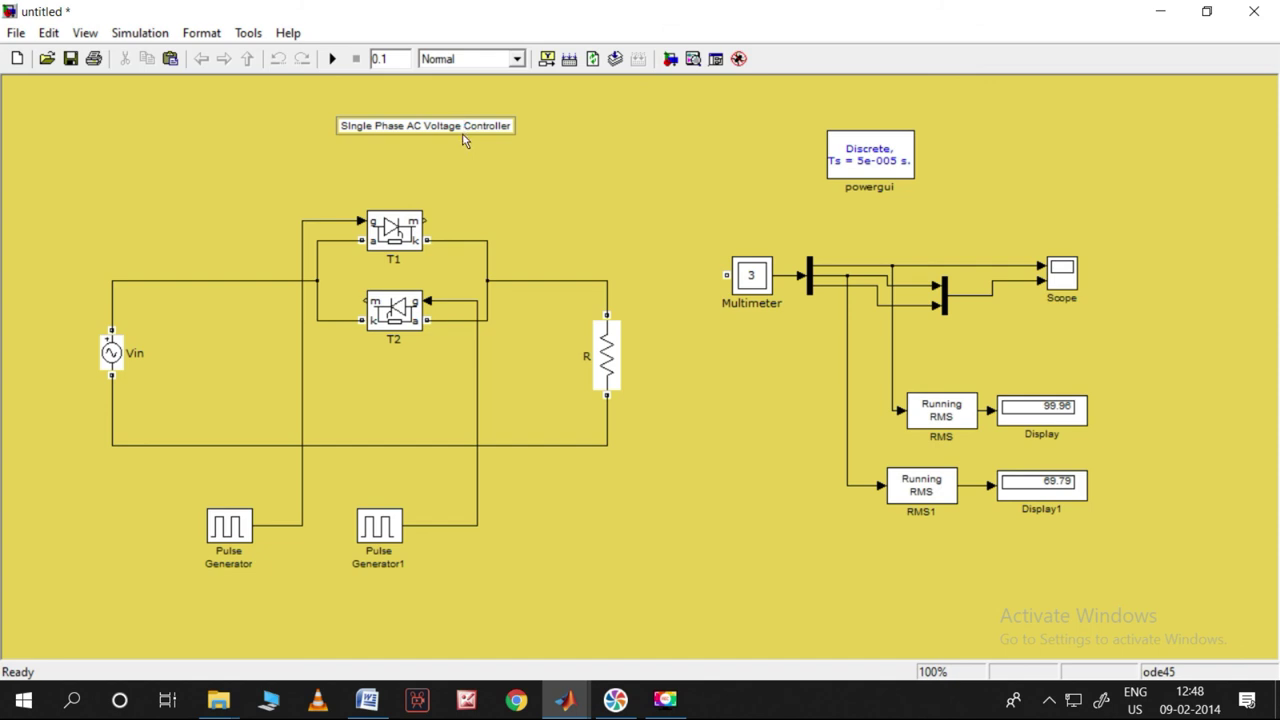
pyautogui.rightClick(462, 137)
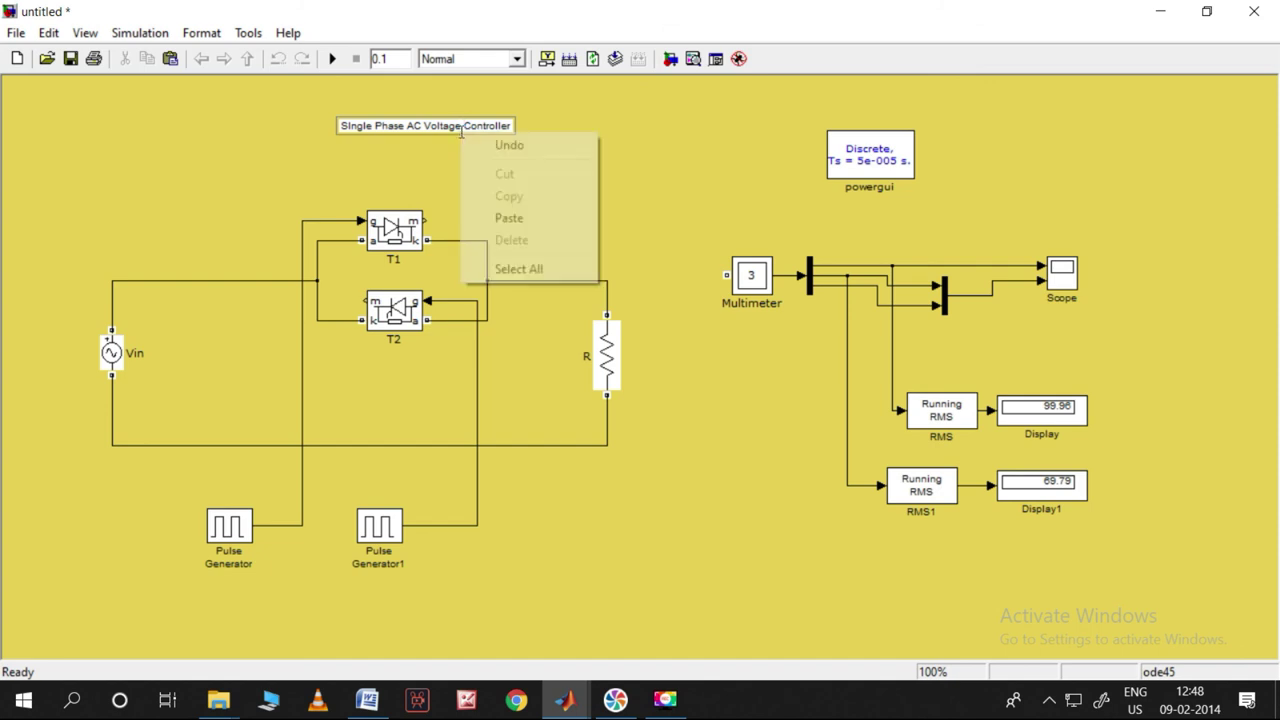
pyautogui.click(457, 121)
pyautogui.rightClick(456, 119)
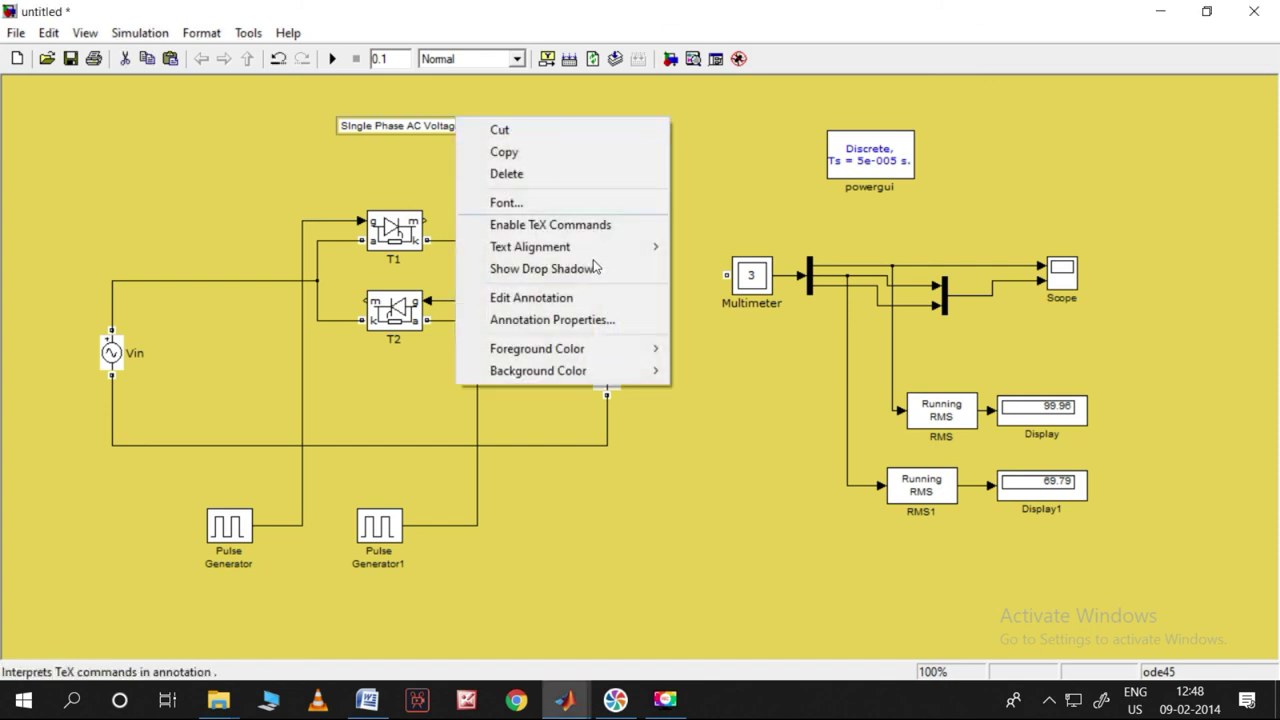
pyautogui.click(598, 320)
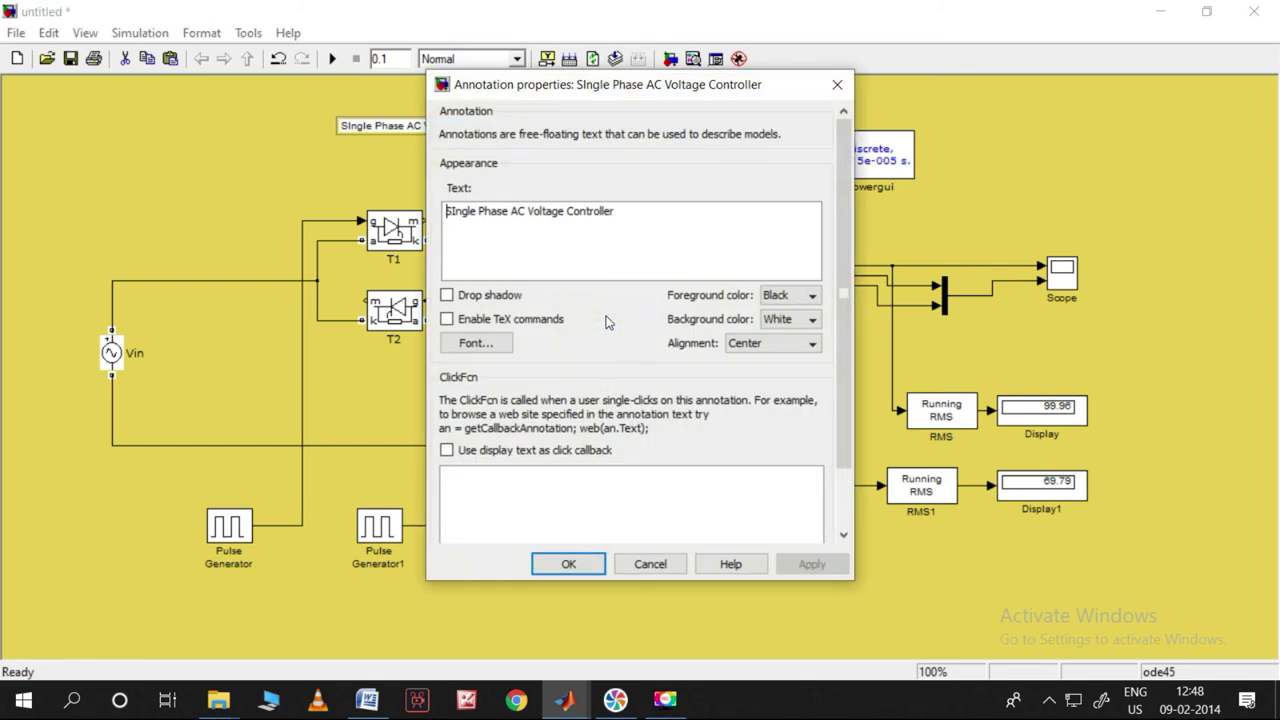
pyautogui.click(786, 322)
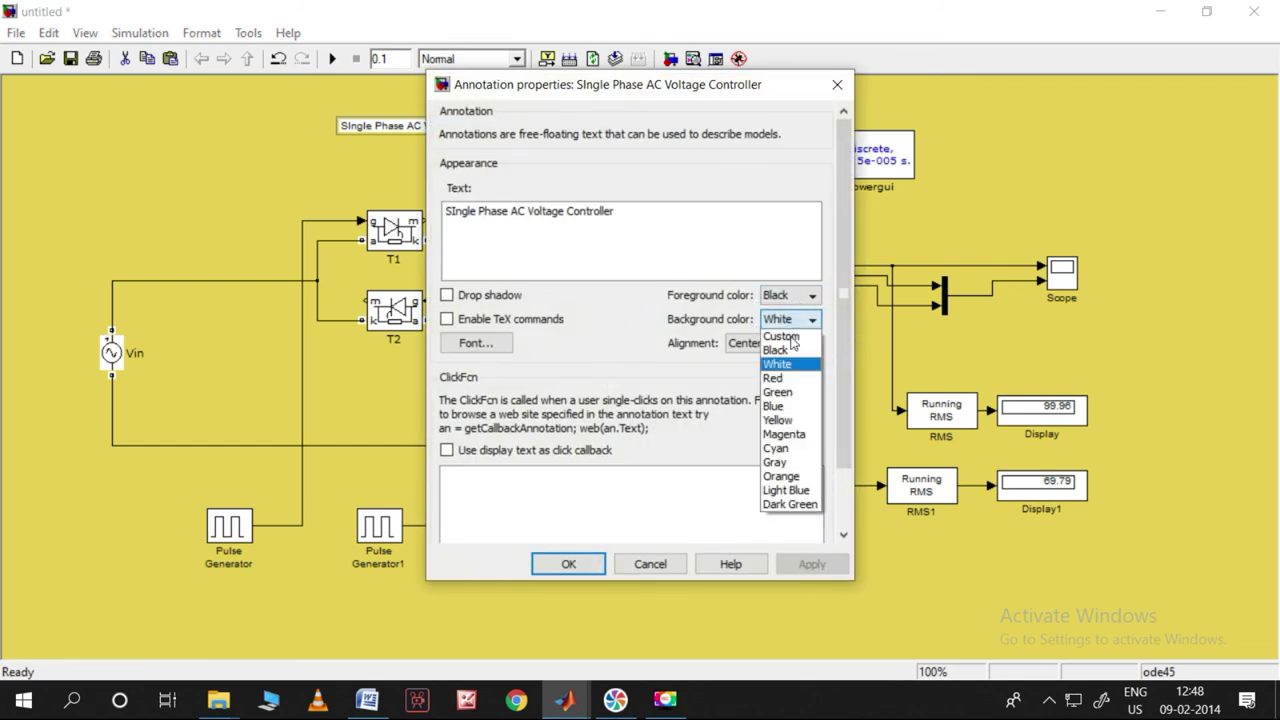
pyautogui.click(776, 391)
pyautogui.click(793, 300)
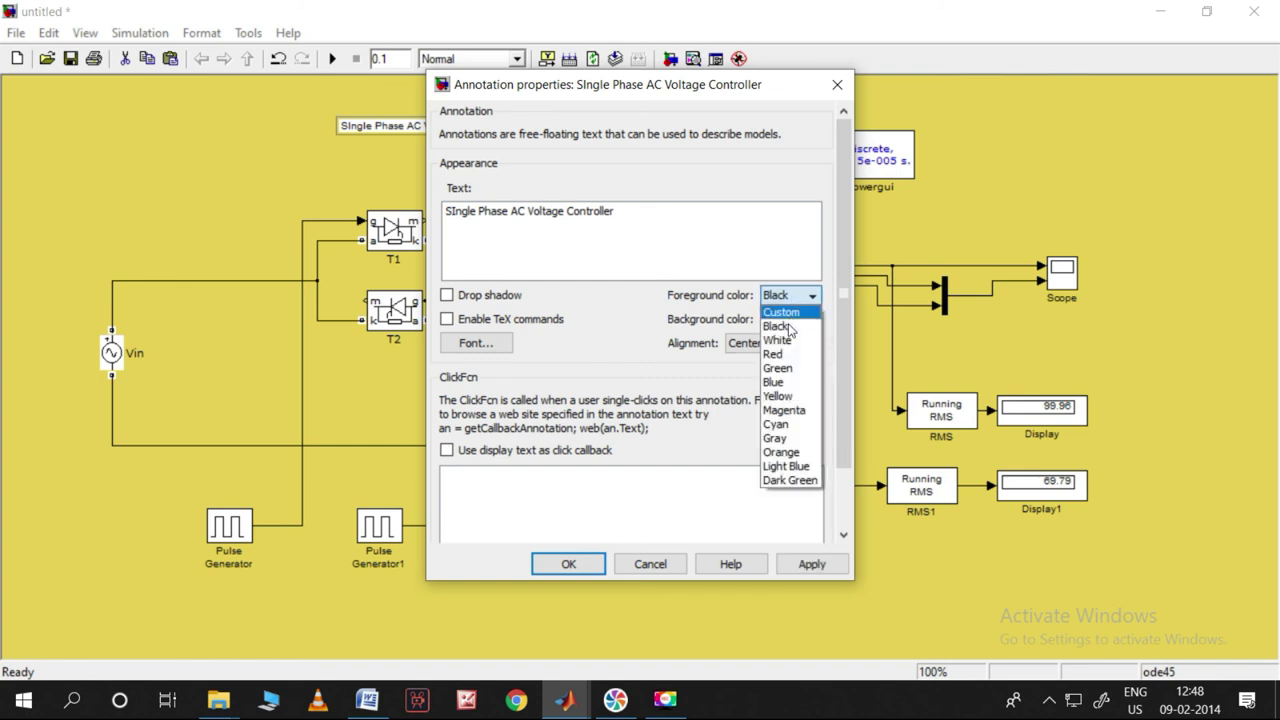
pyautogui.click(792, 345)
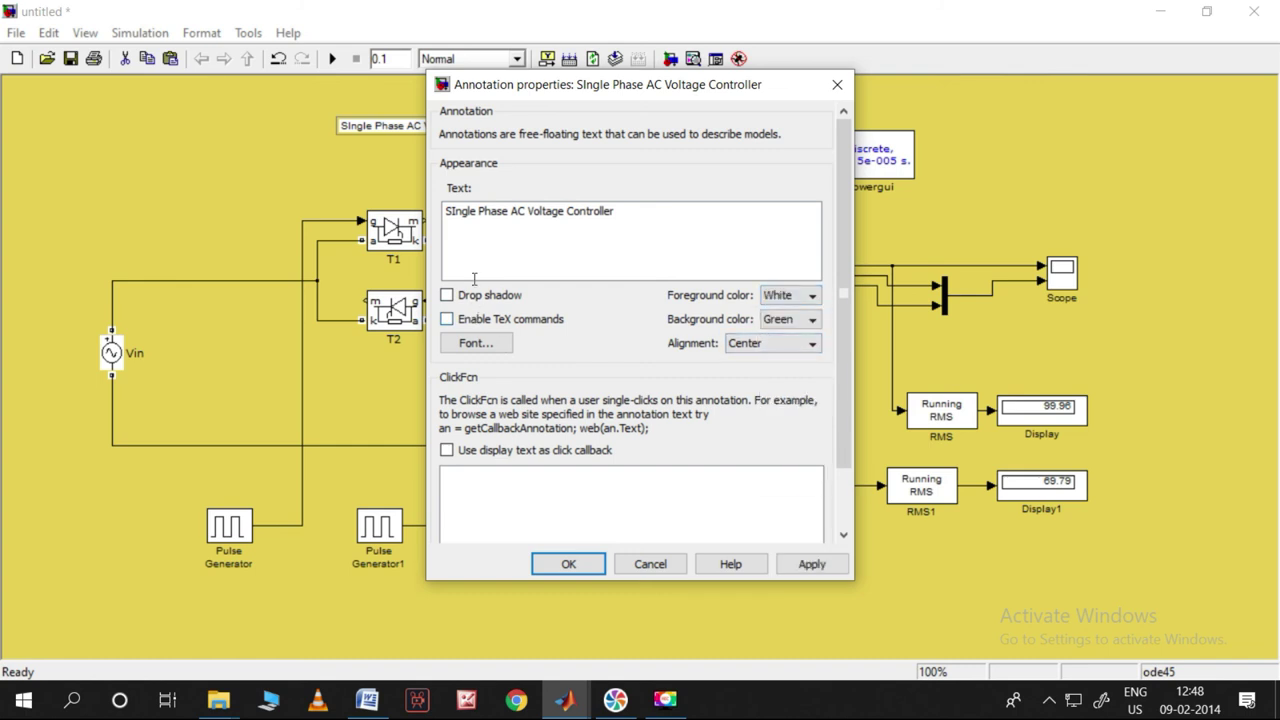
# Step: Set the title annotation's font to Castellar, Bold, size 16, and apply the annotation properties
pyautogui.click(483, 346)
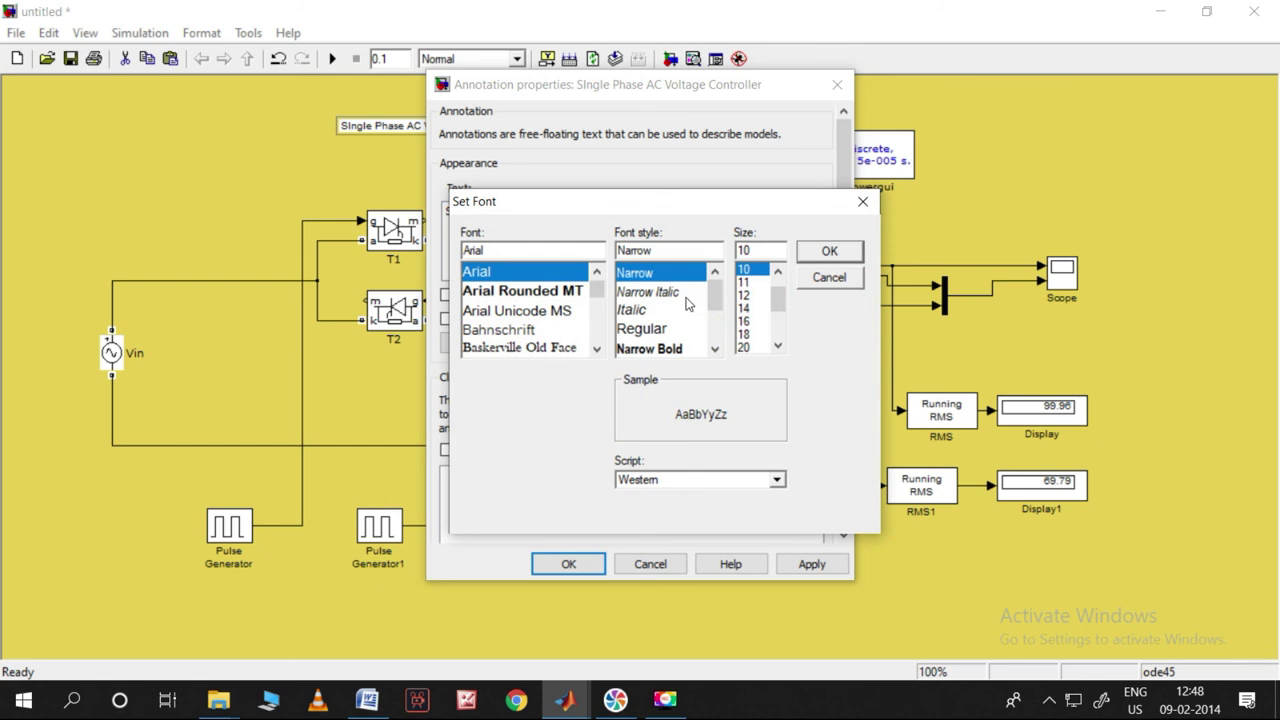
pyautogui.click(748, 321)
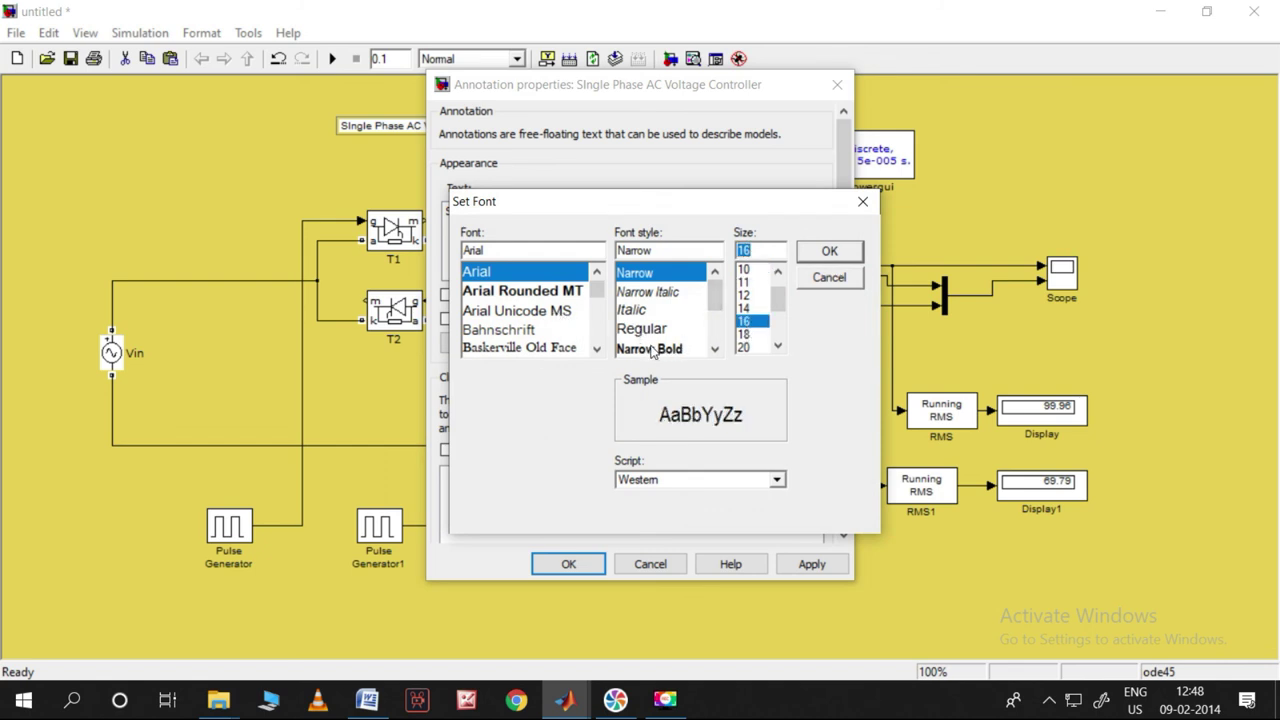
pyautogui.click(644, 352)
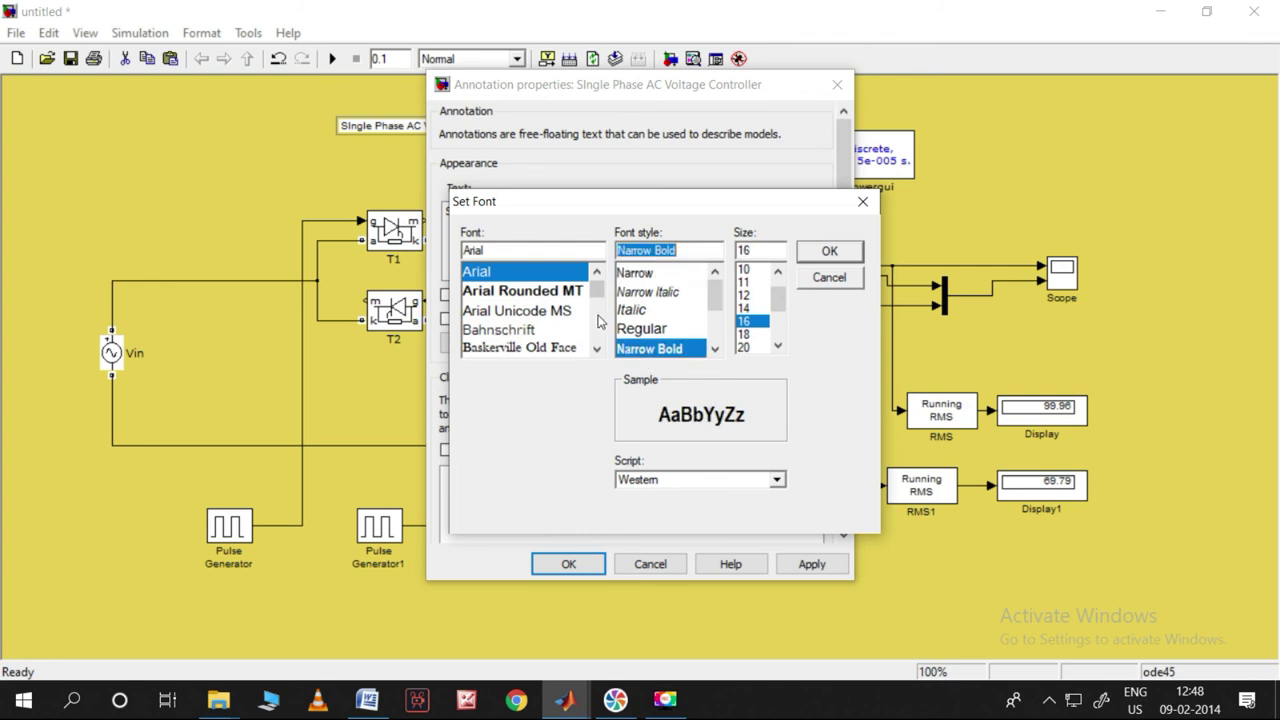
pyautogui.moveTo(597, 289); pyautogui.dragTo(599, 303)
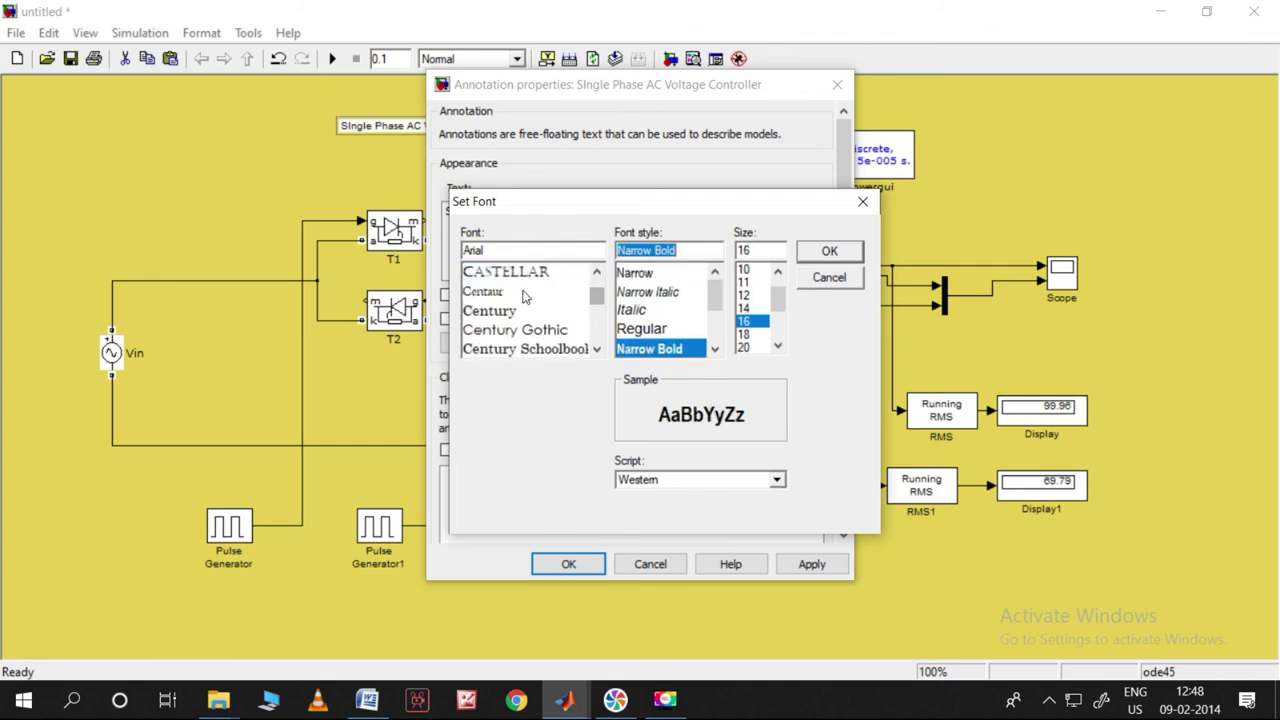
pyautogui.click(514, 279)
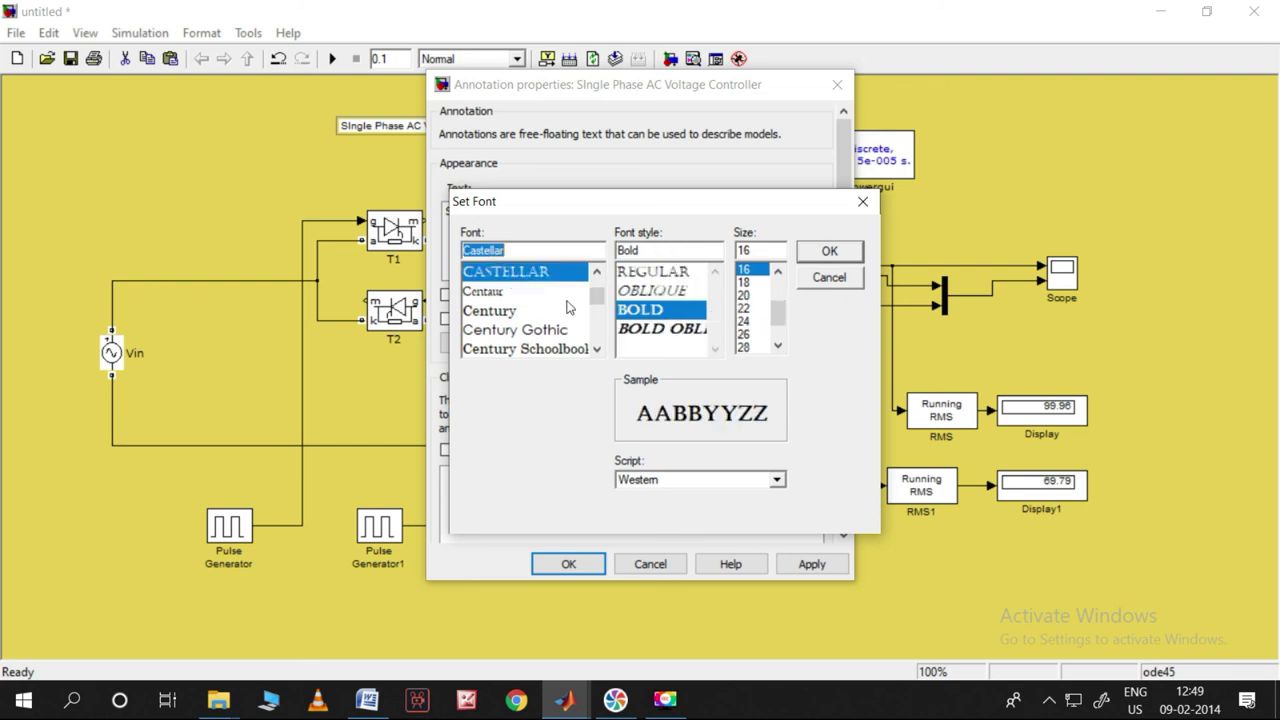
pyautogui.click(828, 252)
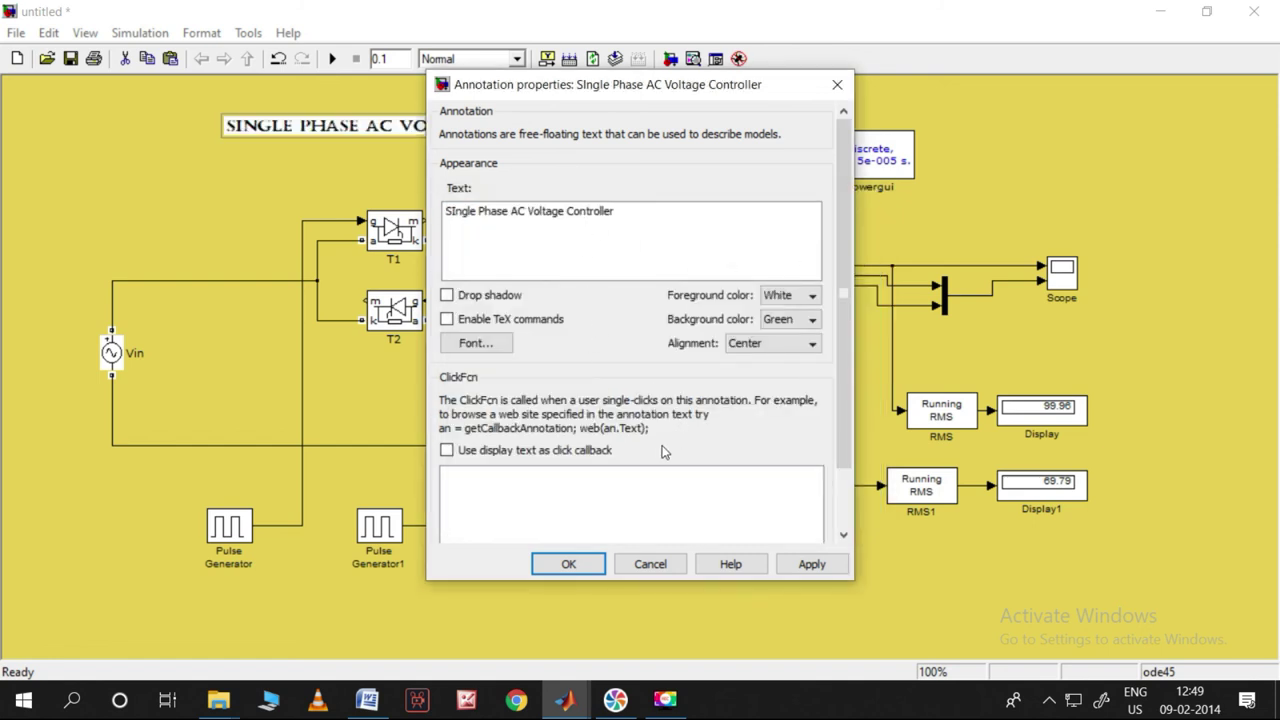
pyautogui.click(810, 566)
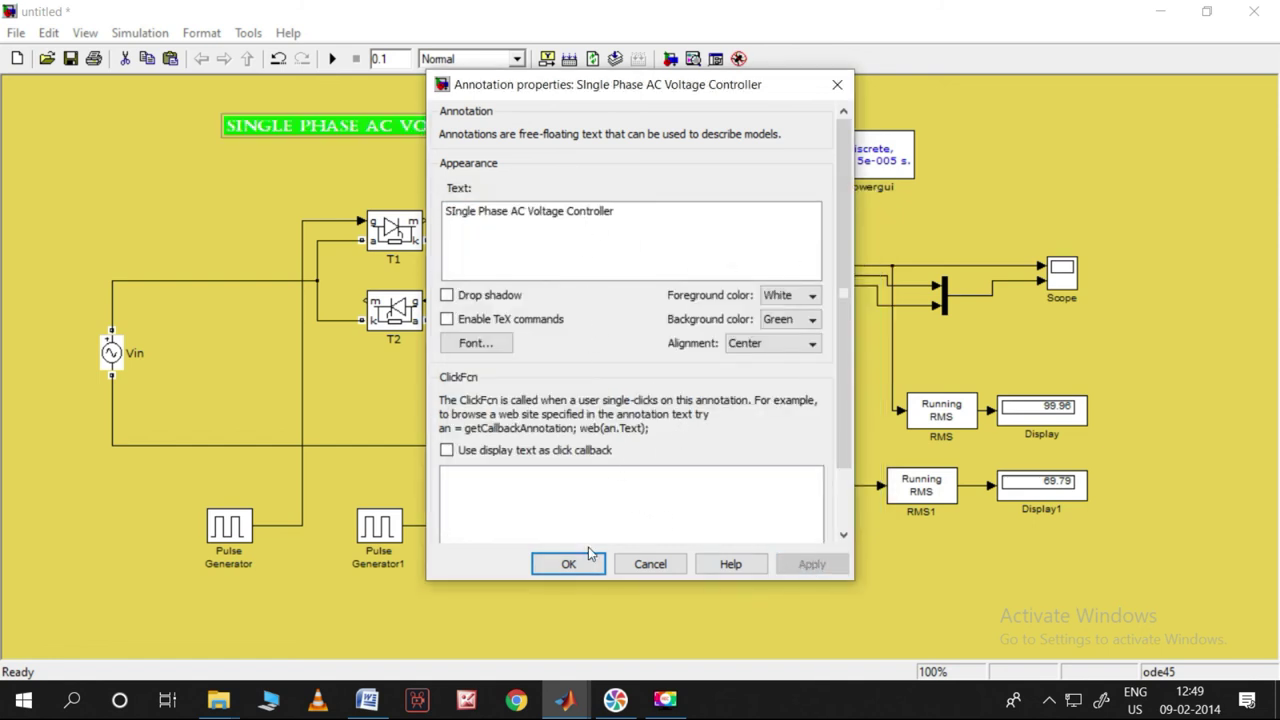
pyautogui.click(568, 564)
pyautogui.click(404, 157)
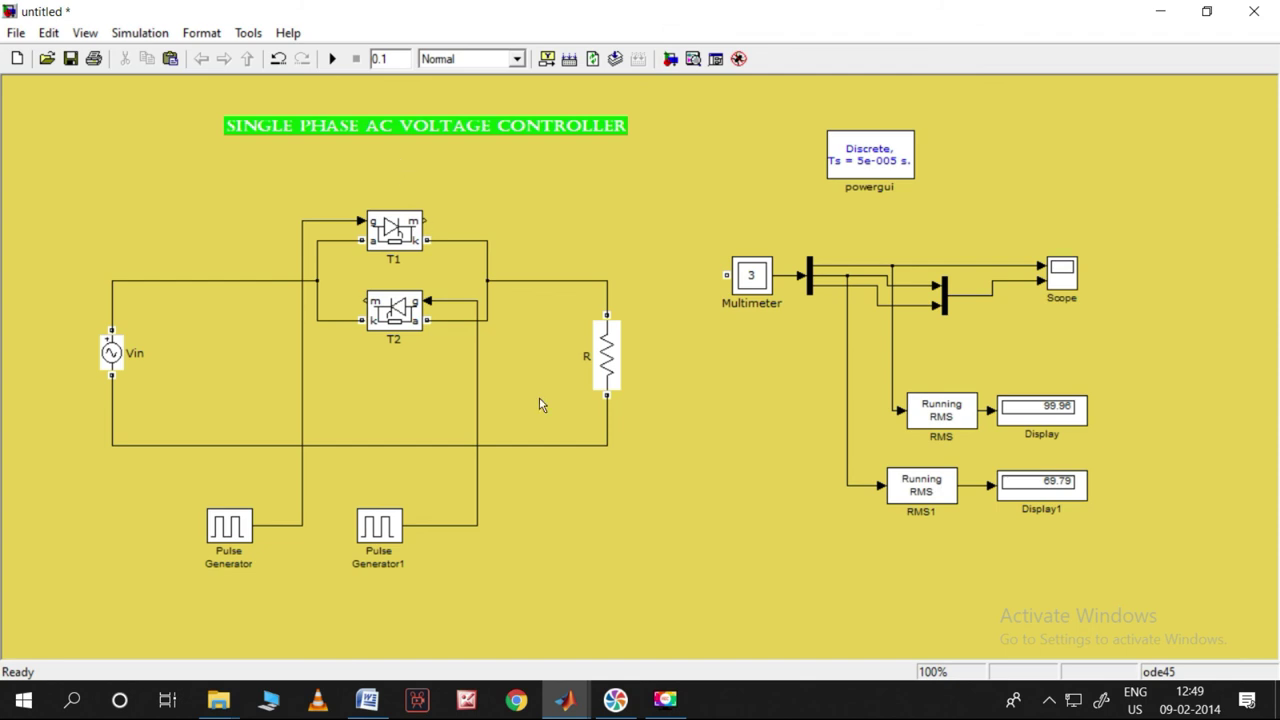
# Step: View the SPACVC model for comparison, and return to the untitled model
pyautogui.moveTo(568, 690)
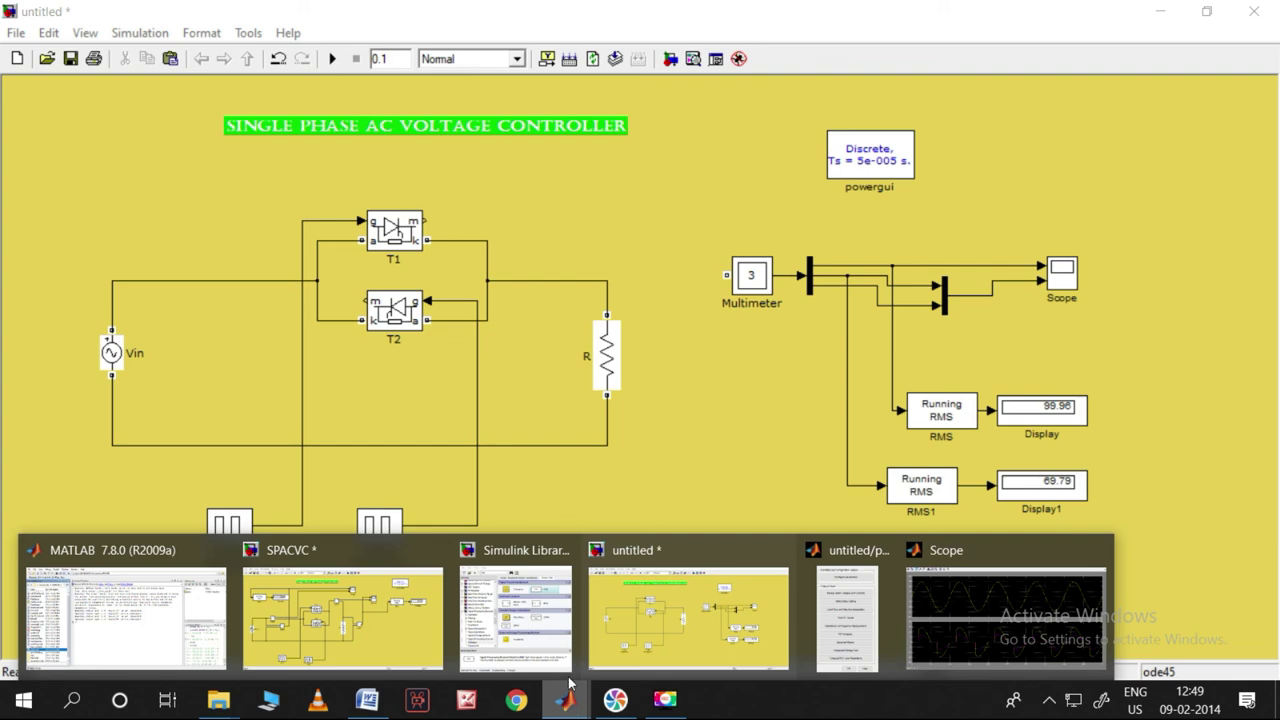
pyautogui.click(421, 640)
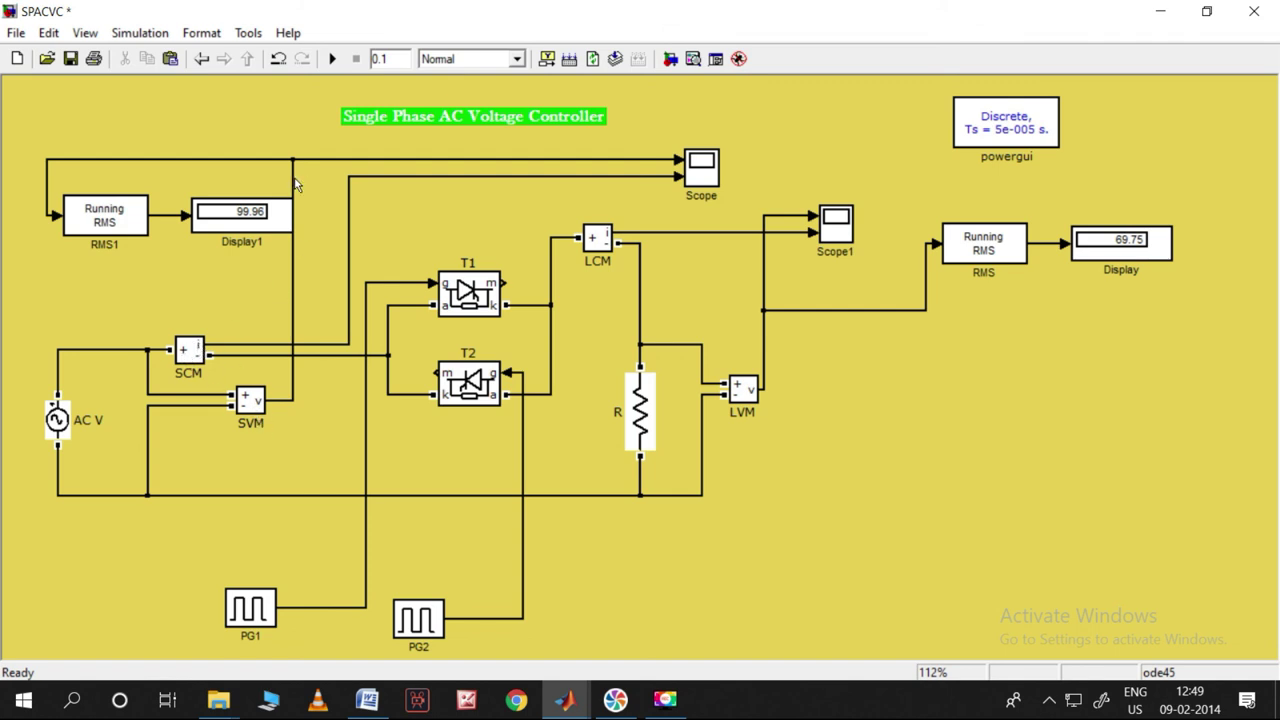
pyautogui.moveTo(568, 707)
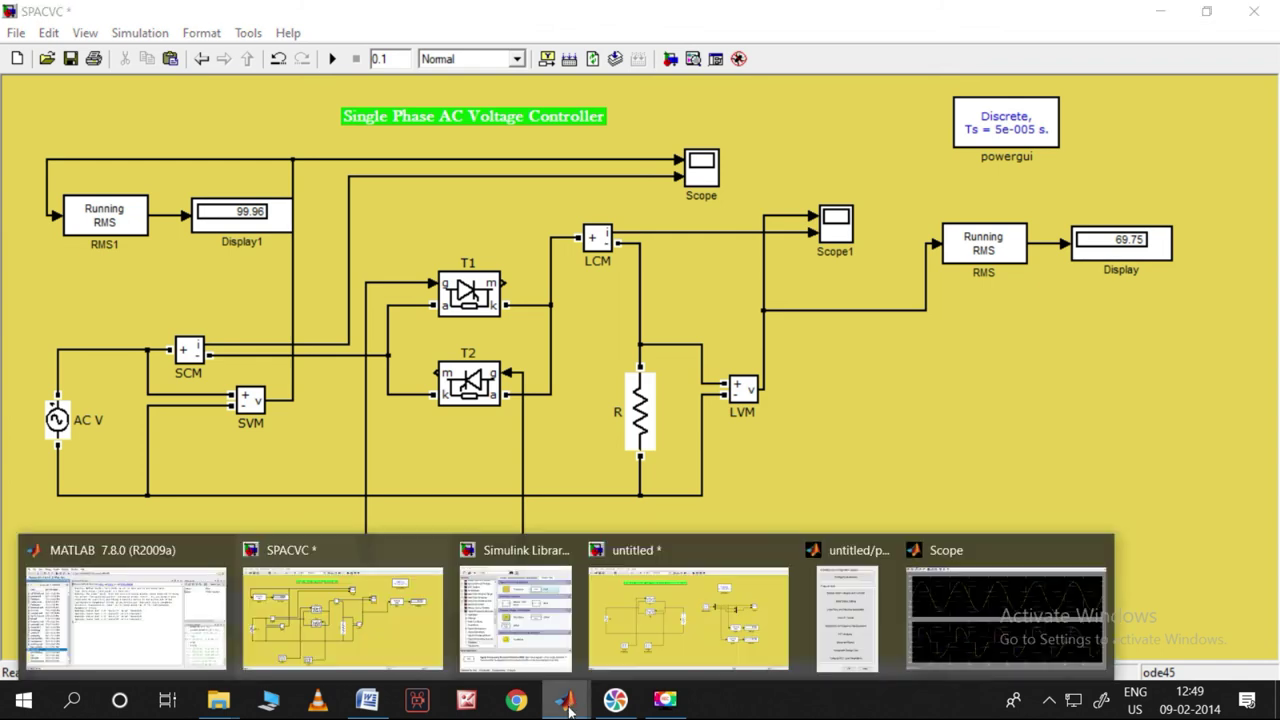
pyautogui.click(671, 628)
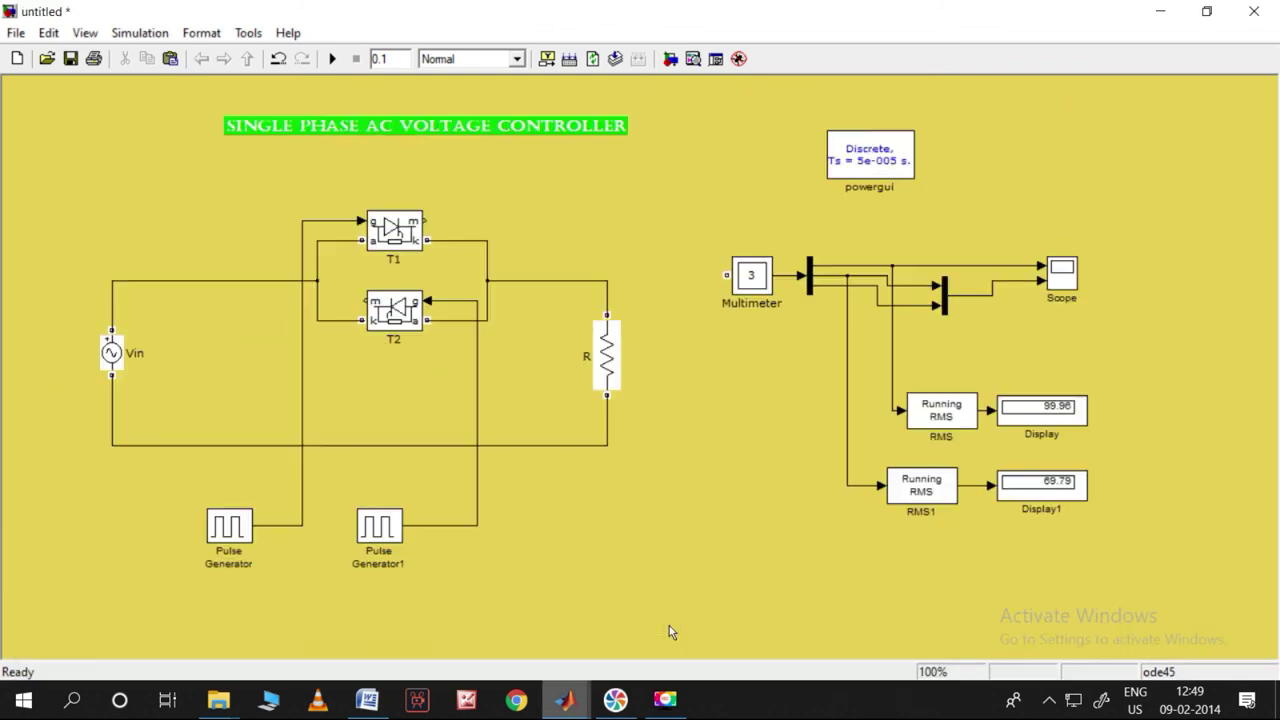